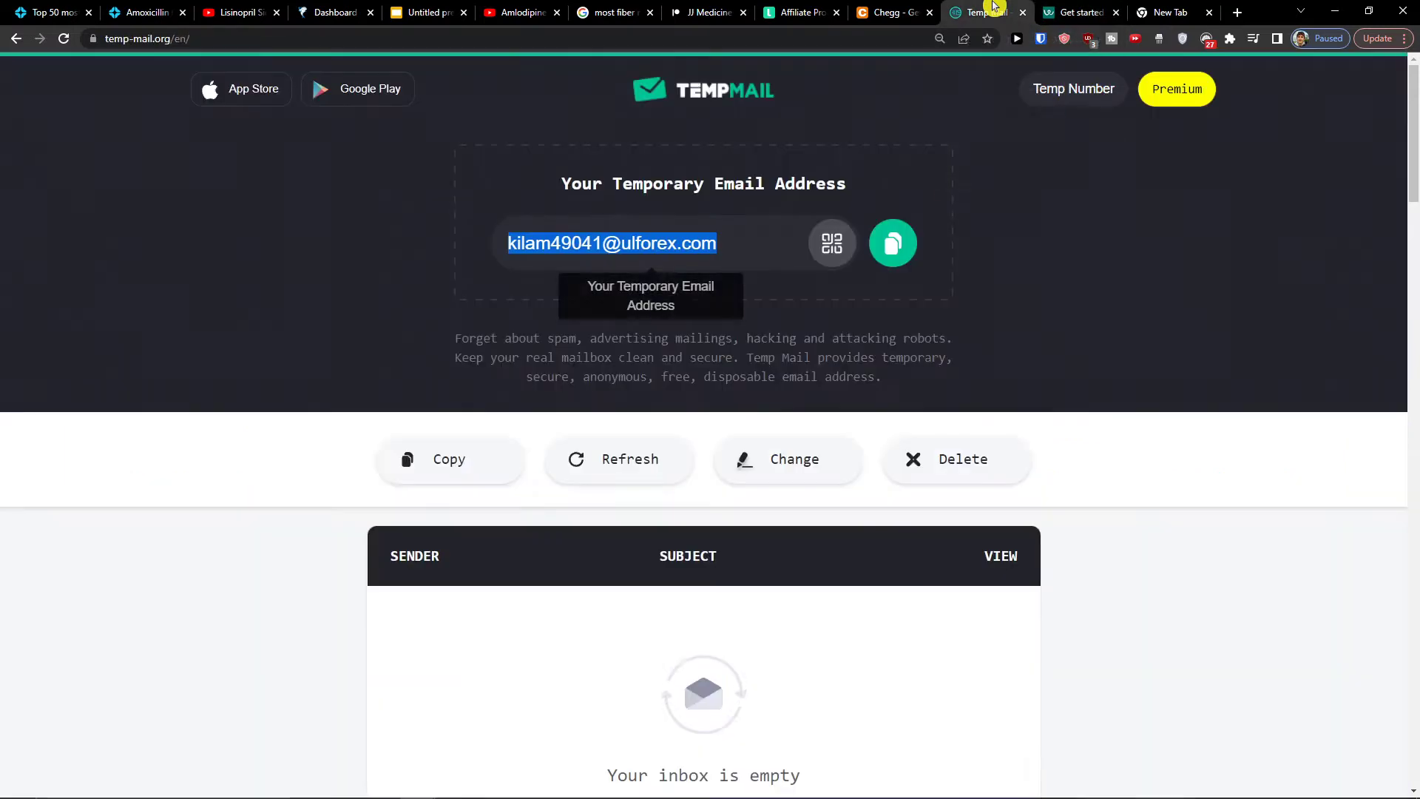
Copy the temporary email address and return to the Workable get-started page
{"action": "left_click", "coordinate": [911, 231]}
{"action": "left_click", "coordinate": [1056, 6]}
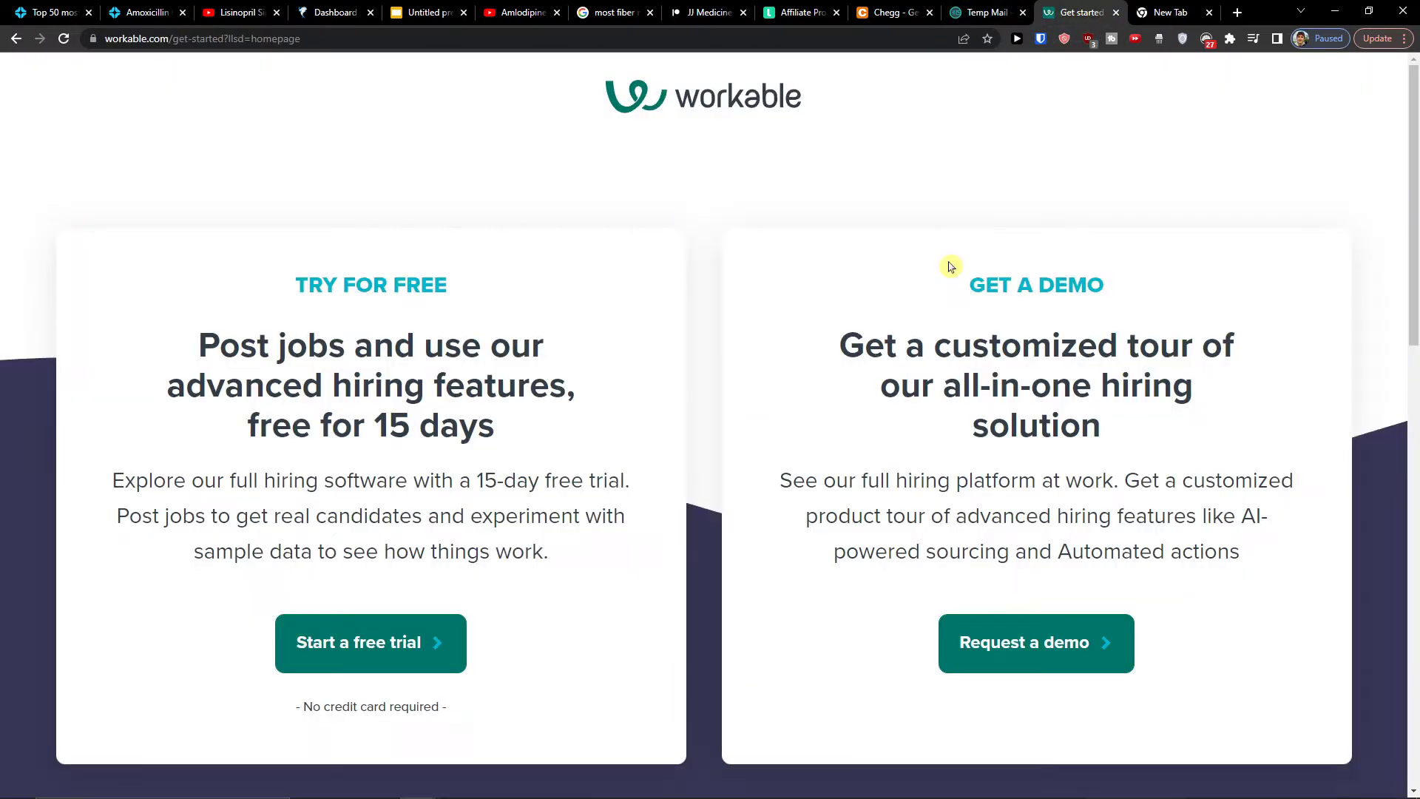
{"action": "scroll", "coordinate": [498, 475], "scroll_direction": "down", "scroll_amount": 1}
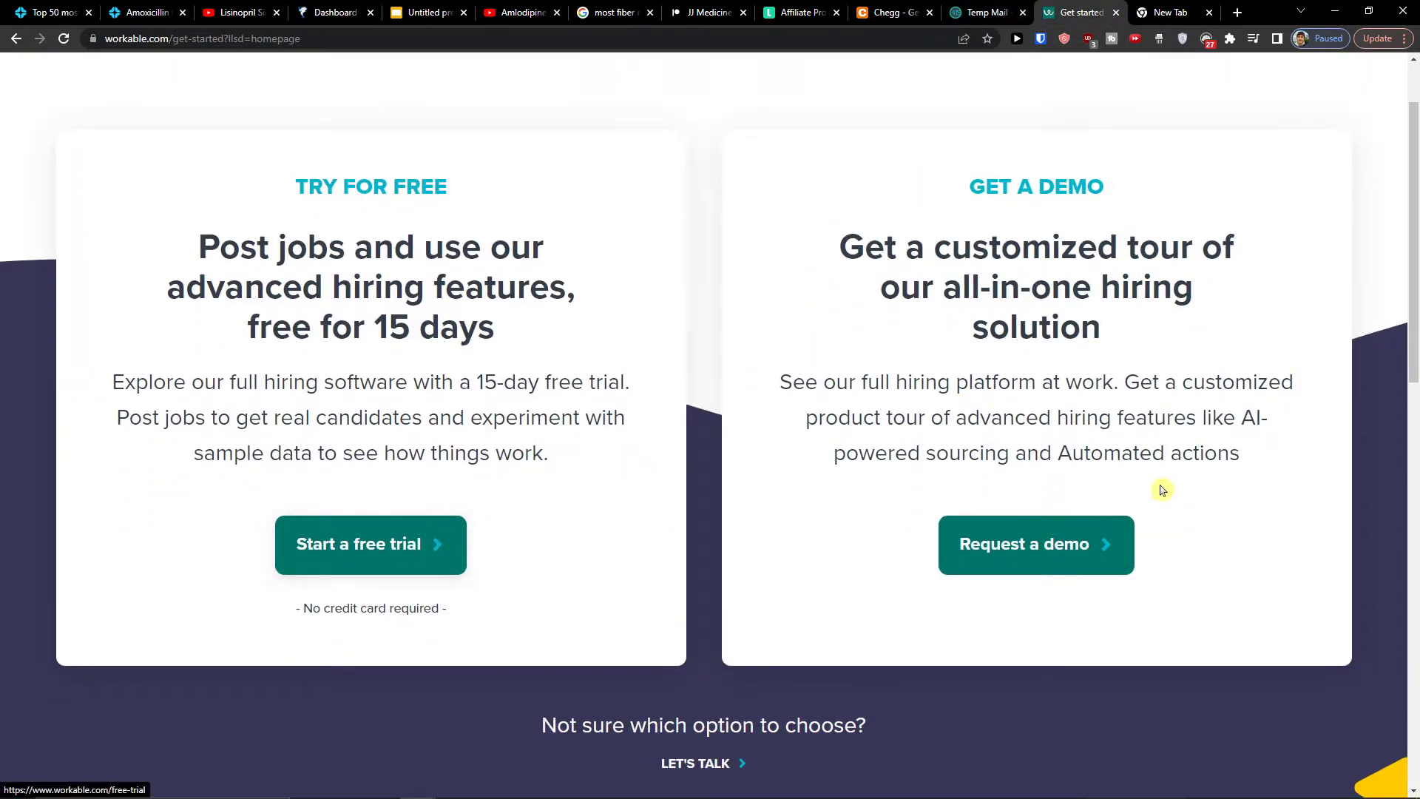
Start the free trial and go straight to the existing Workable dashboard
{"action": "left_click", "coordinate": [309, 534]}
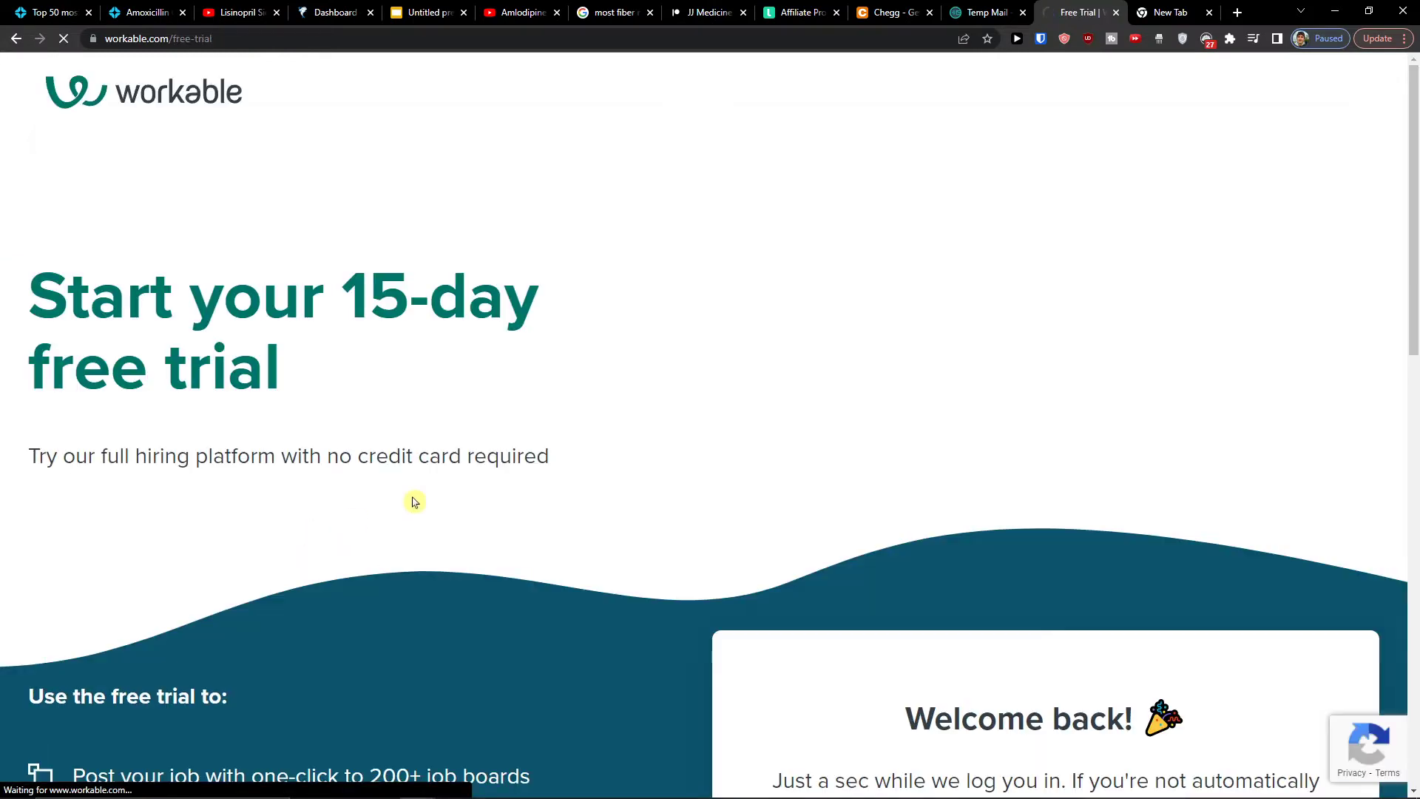
{"action": "scroll", "coordinate": [1076, 400], "scroll_direction": "down", "scroll_amount": 4}
{"action": "scroll", "coordinate": [1105, 455], "scroll_direction": "down", "scroll_amount": 1}
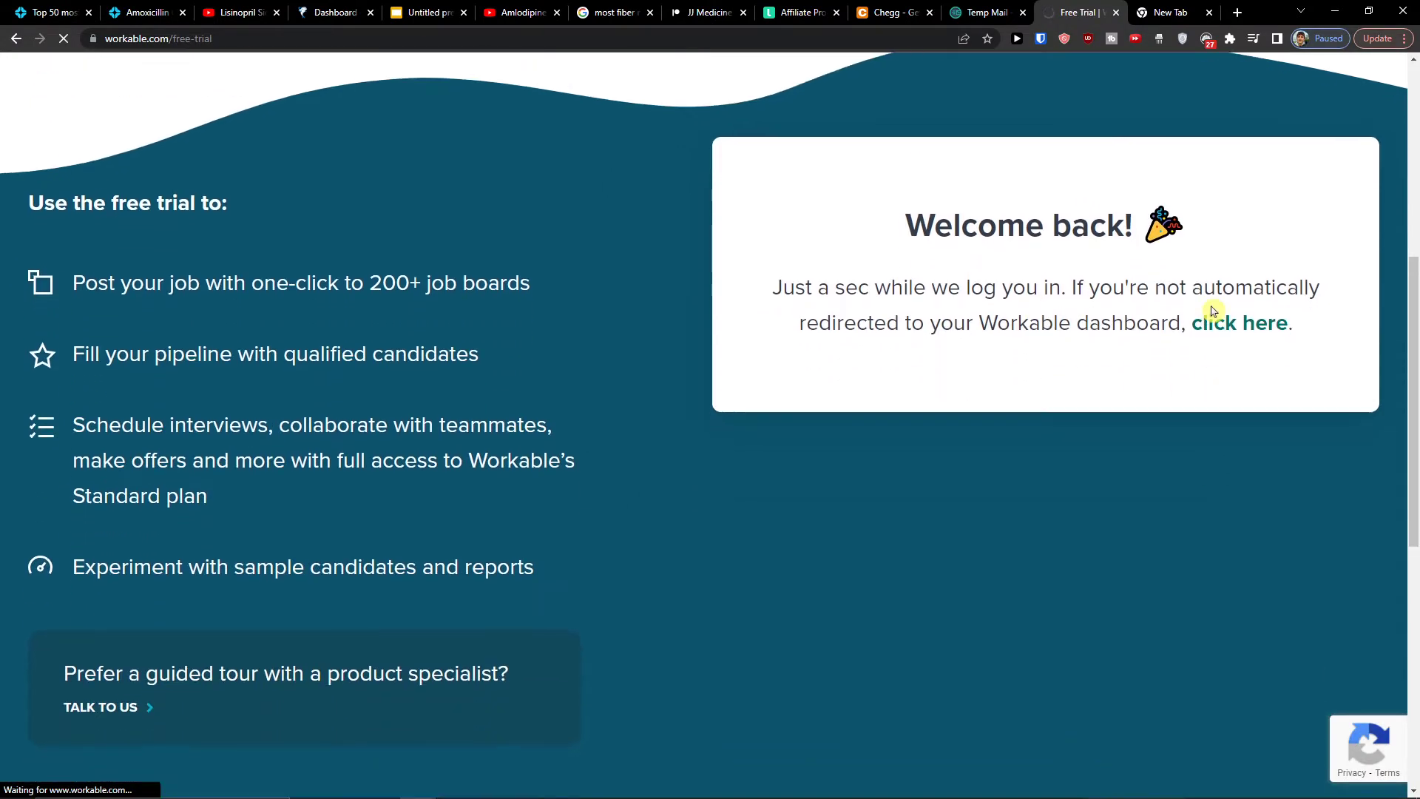
{"action": "left_click", "coordinate": [1214, 322]}
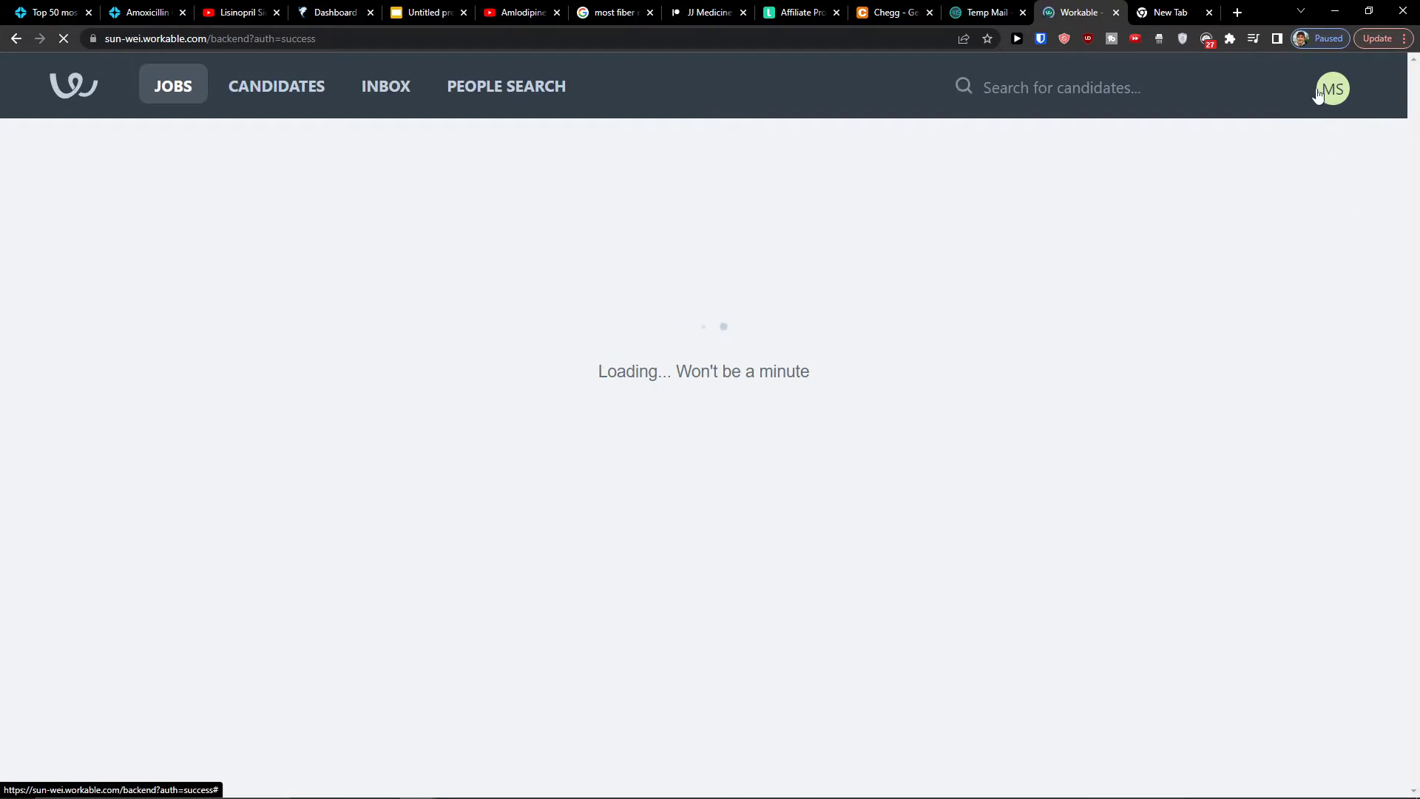
Log out of the current Workable account and go back to the get-started page
{"action": "left_click", "coordinate": [1333, 88]}
{"action": "left_click", "coordinate": [1165, 355]}
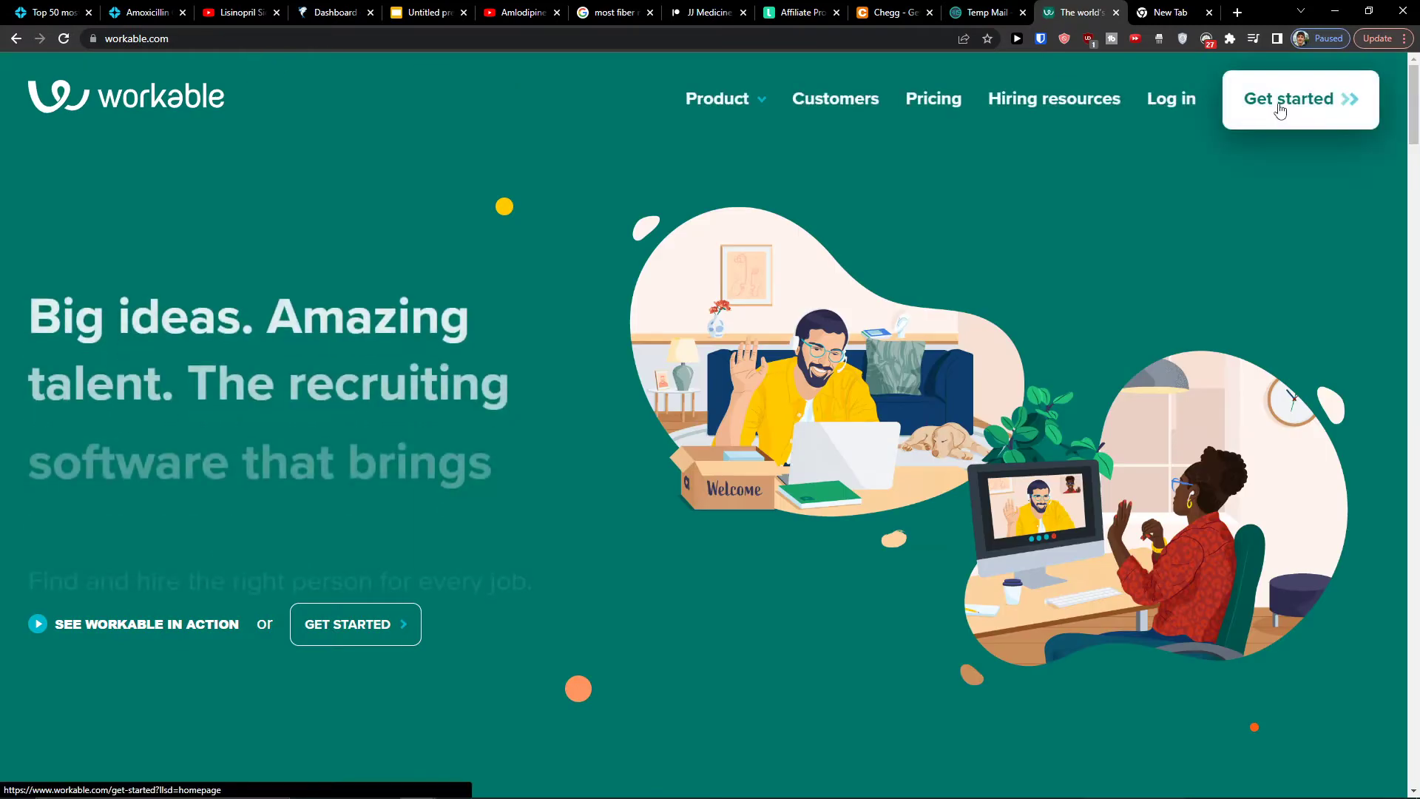
{"action": "left_click", "coordinate": [1300, 99]}
Fill in the free-trial form with last name, pasted temporary email, password and tips opt-in, and submit
{"action": "left_click", "coordinate": [371, 627]}
{"action": "scroll", "coordinate": [806, 459], "scroll_direction": "down", "scroll_amount": 2}
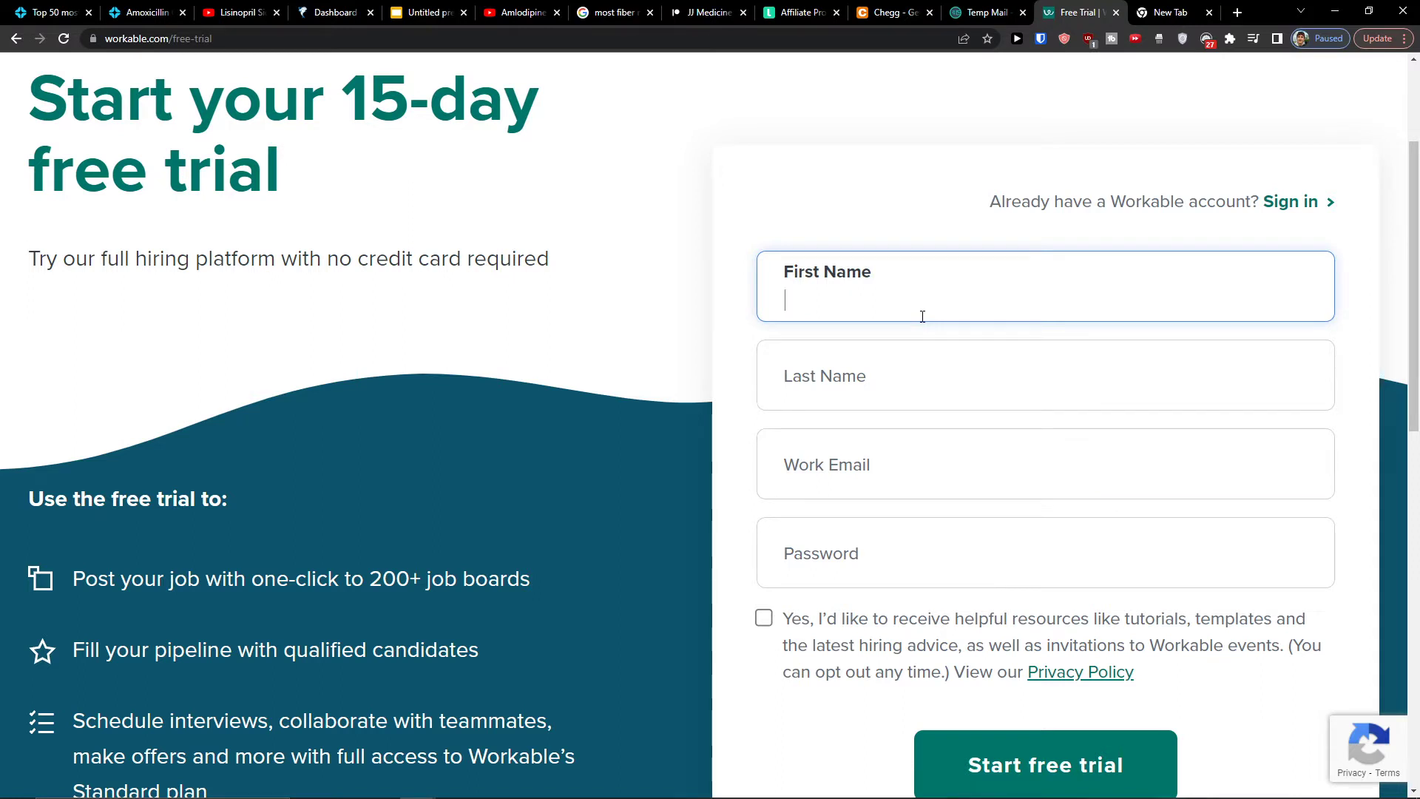
{"action": "key", "text": "Tab"}
{"action": "type", "text": "Stoneliu"}
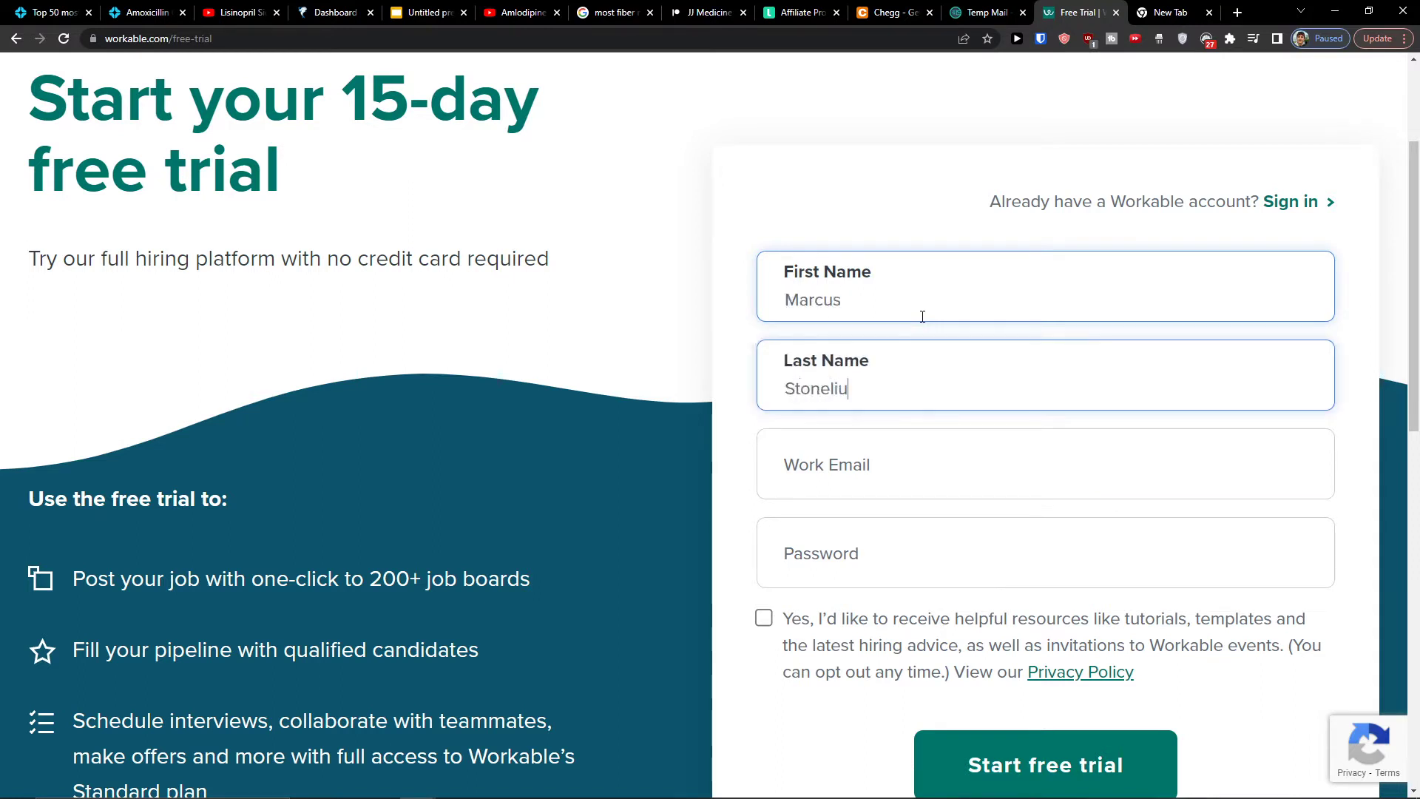
{"action": "type", "text": "s"}
{"action": "key", "text": "Tab"}
{"action": "key", "text": "ctrl+v"}
{"action": "key", "text": "Tab"}
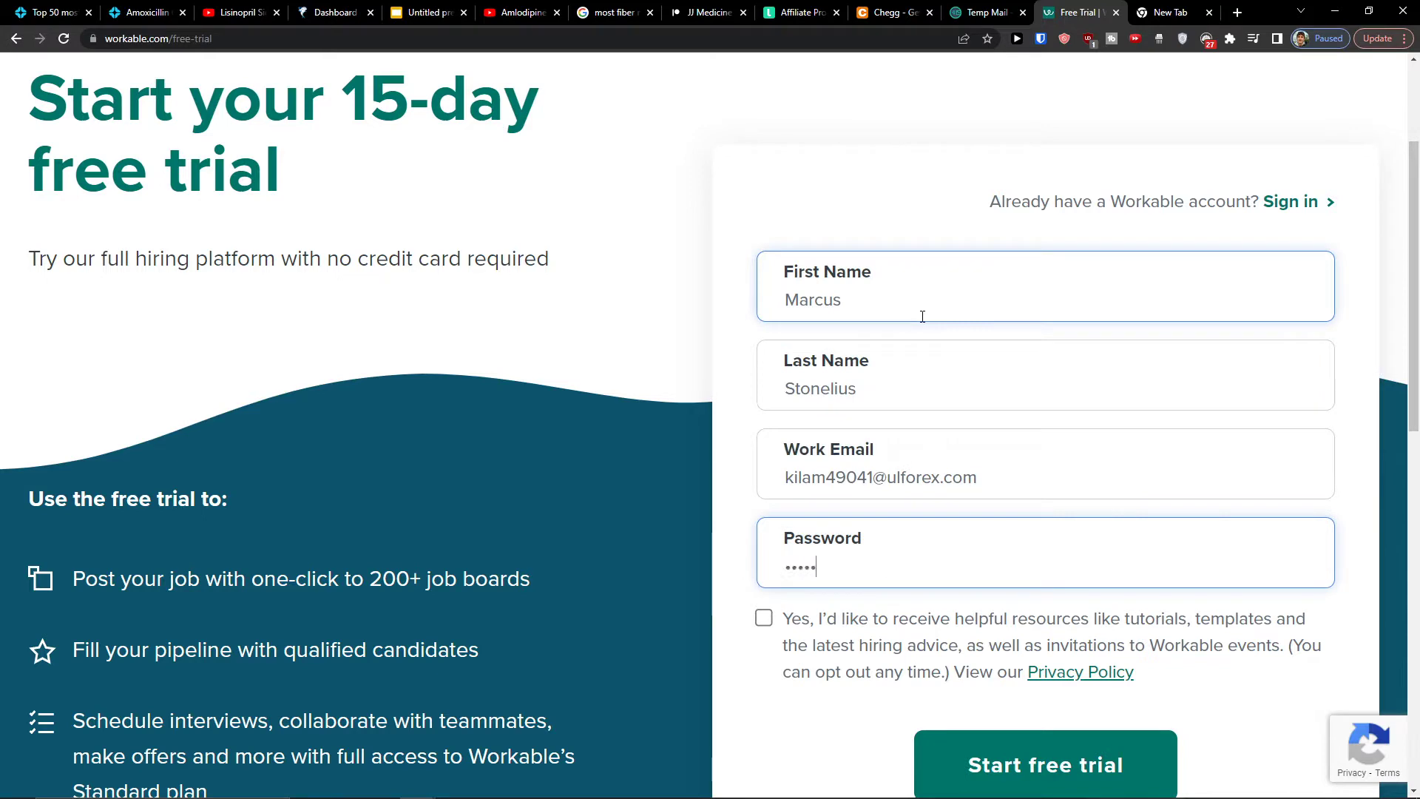
{"action": "type", "text": "**"}
{"action": "left_click", "coordinate": [773, 629]}
{"action": "scroll", "coordinate": [1036, 530], "scroll_direction": "down", "scroll_amount": 4}
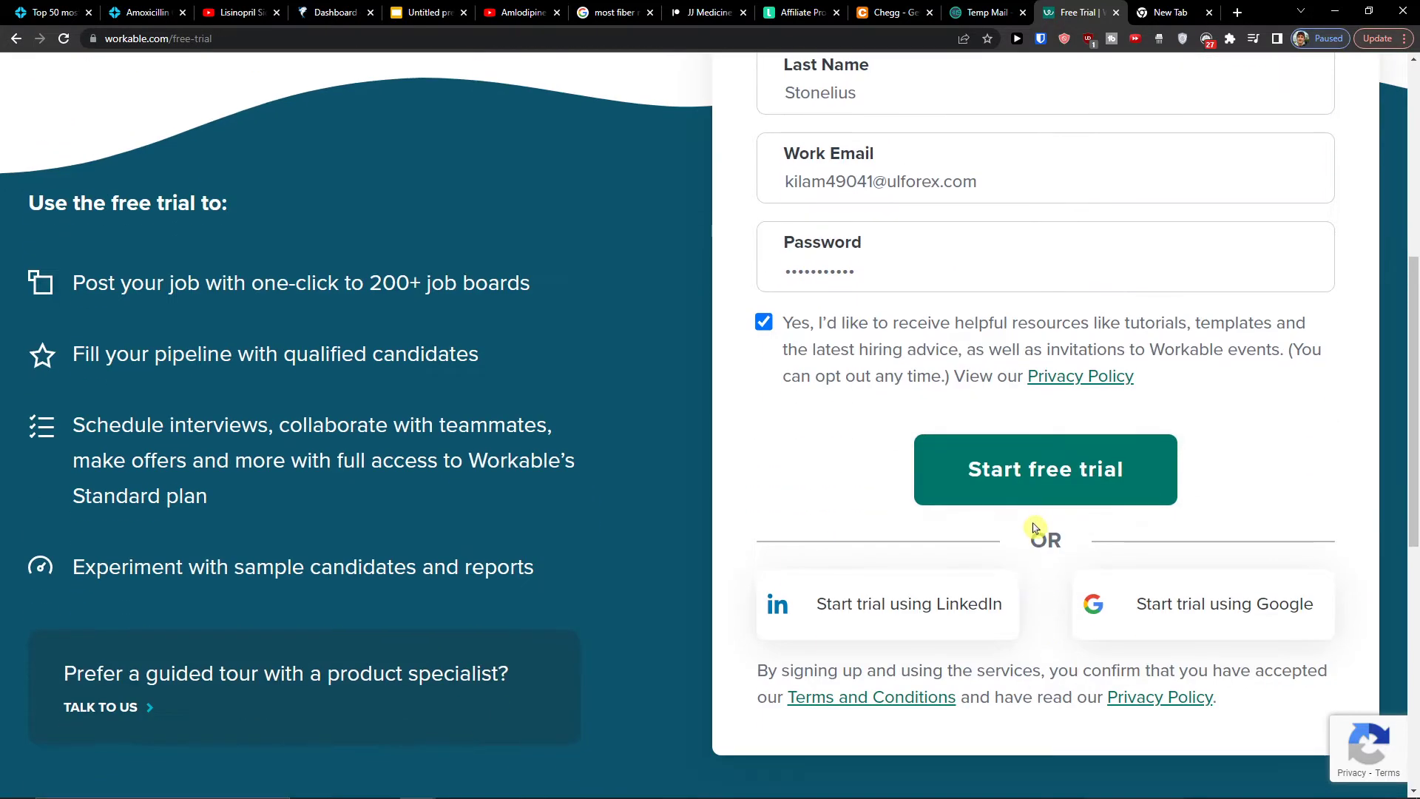
{"action": "left_click", "coordinate": [1028, 500]}
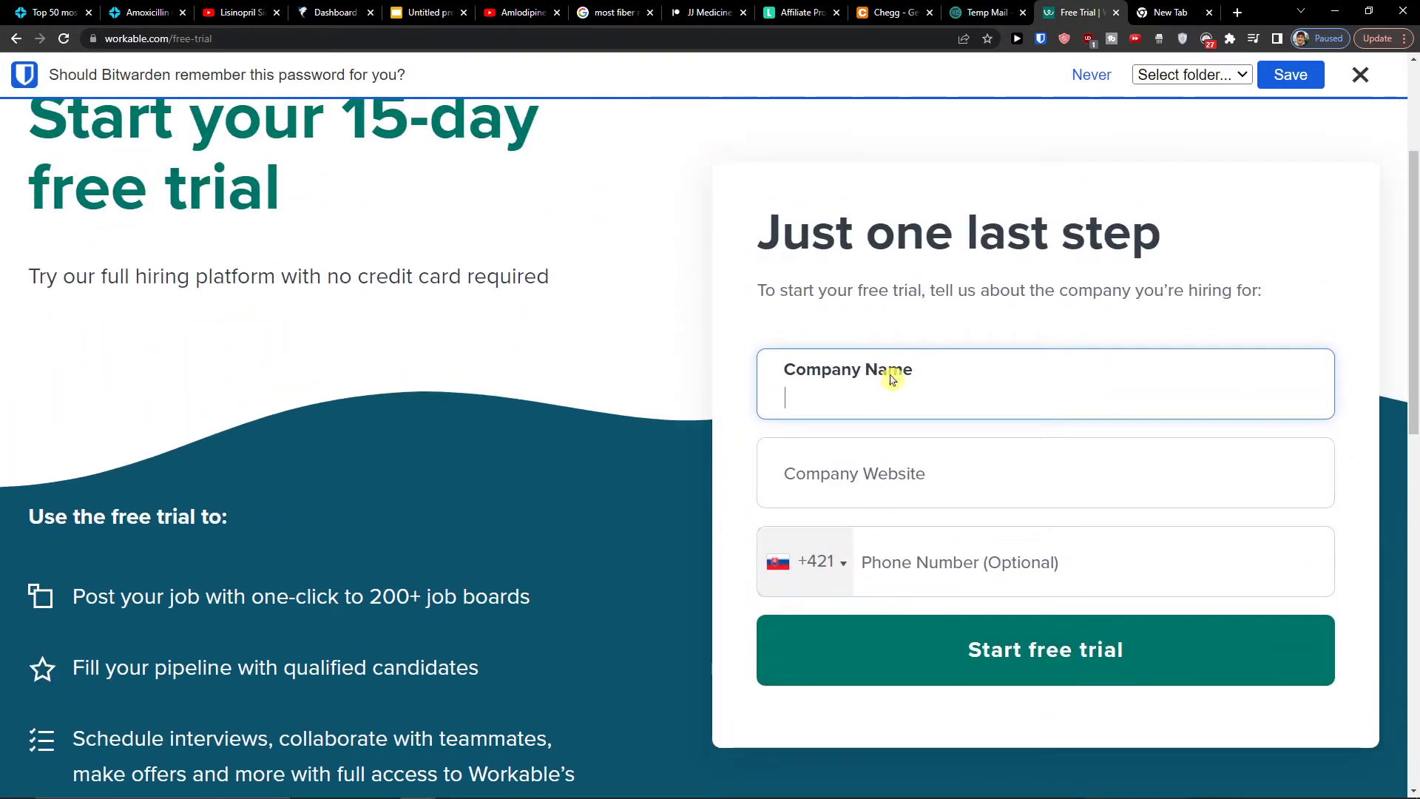
Enter the company name, website and phone number, and submit them to reach the confirm-email page
{"action": "key", "text": "Tab"}
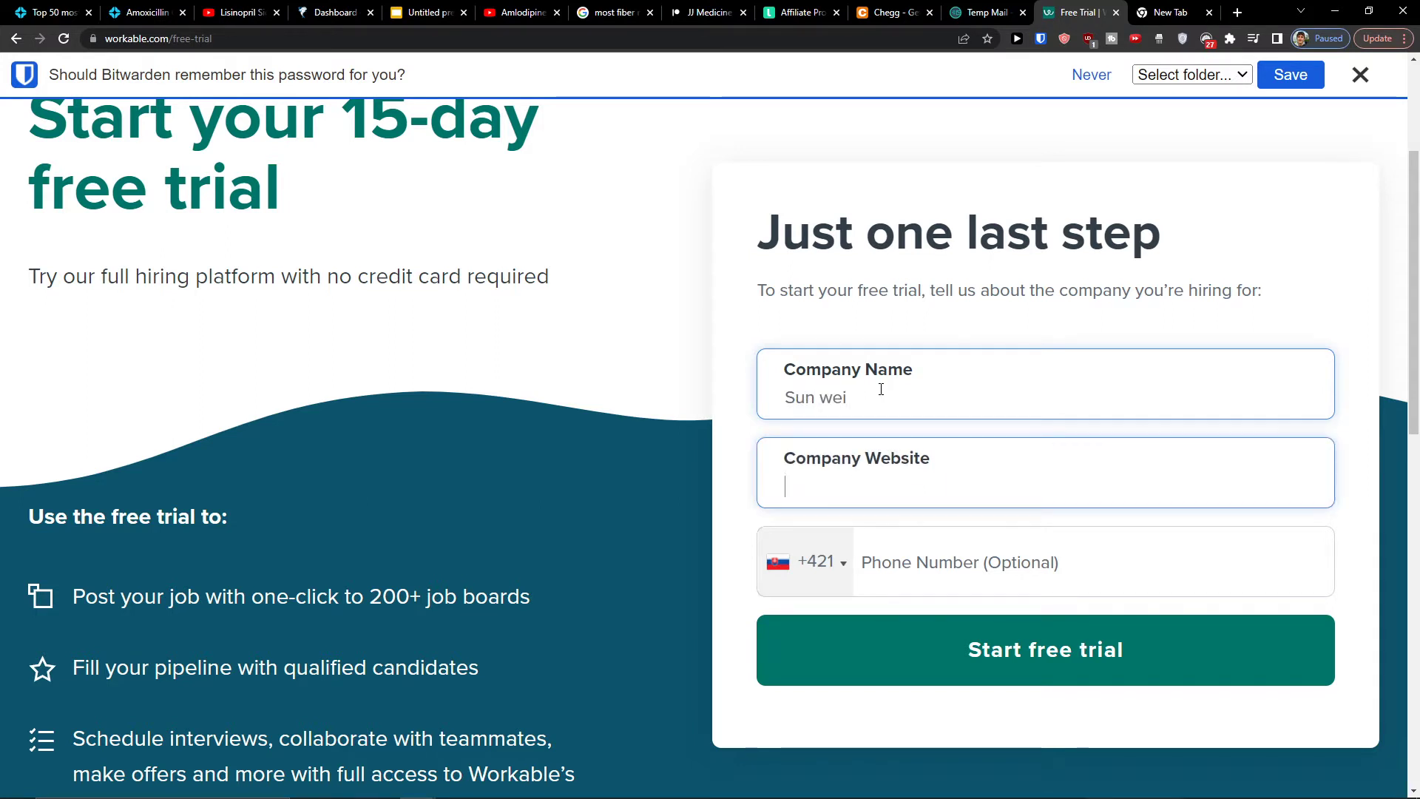
{"action": "key", "text": "Tab"}
{"action": "key", "text": "Tab"}
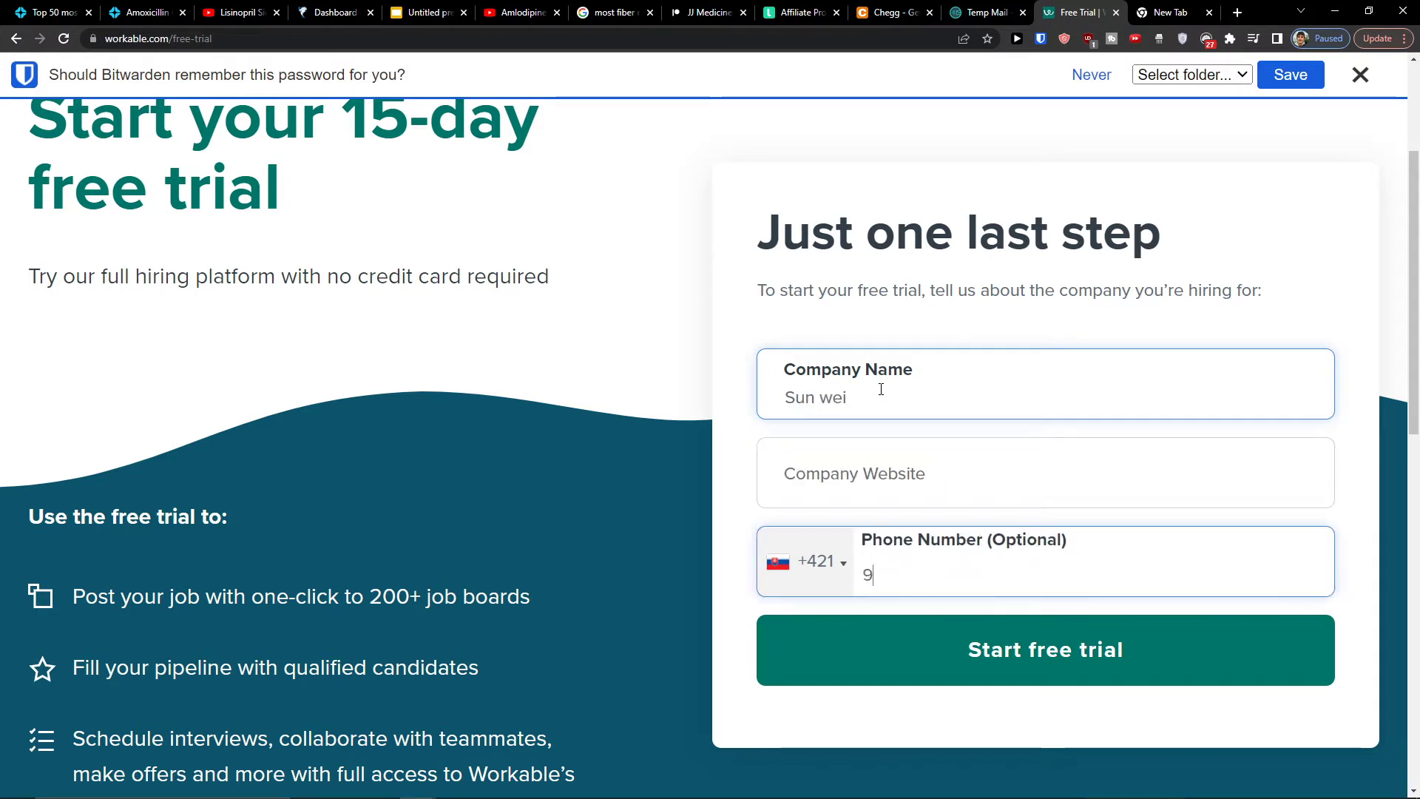
{"action": "type", "text": "7"}
{"action": "left_click", "coordinate": [690, 457]}
{"action": "left_click", "coordinate": [819, 637]}
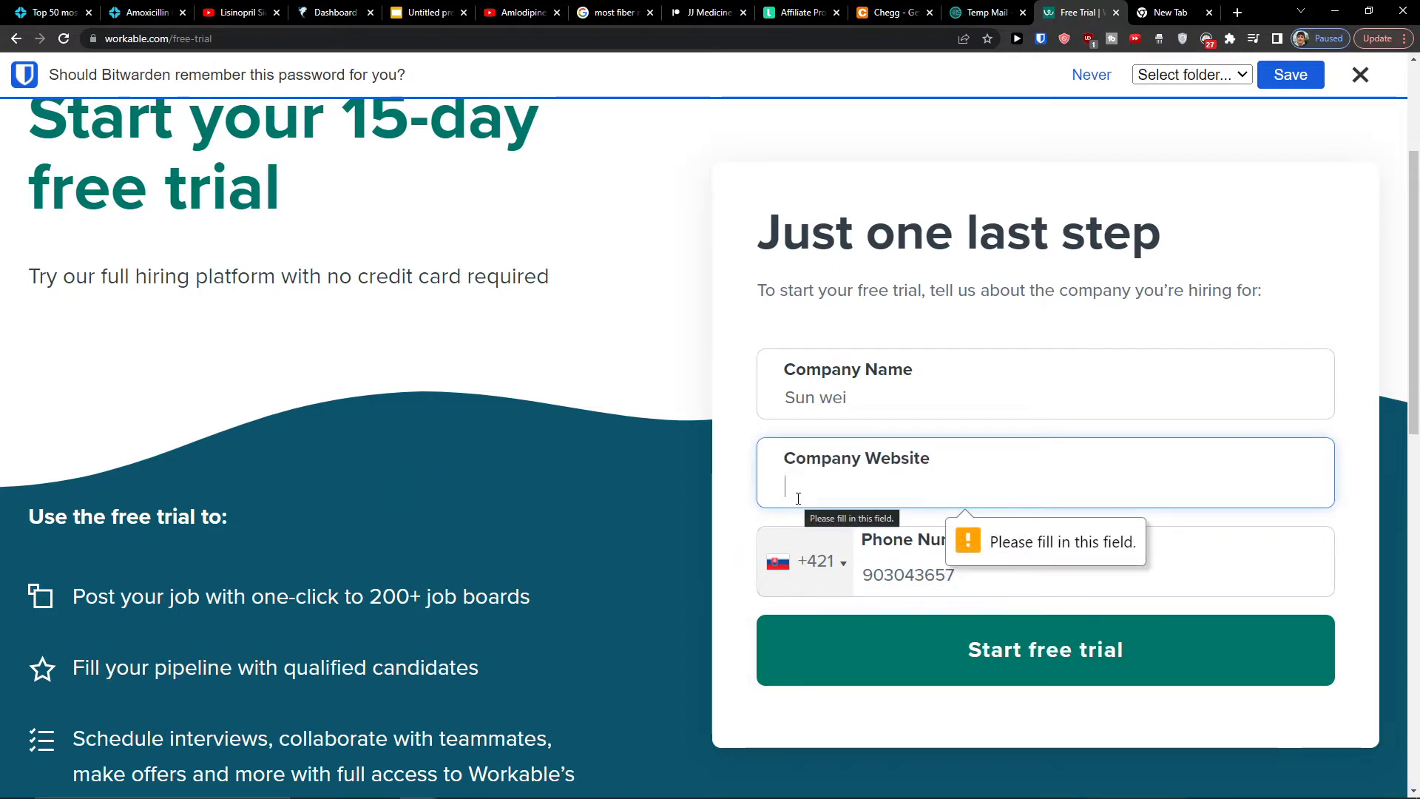
{"action": "type", "text": "www.dont"}
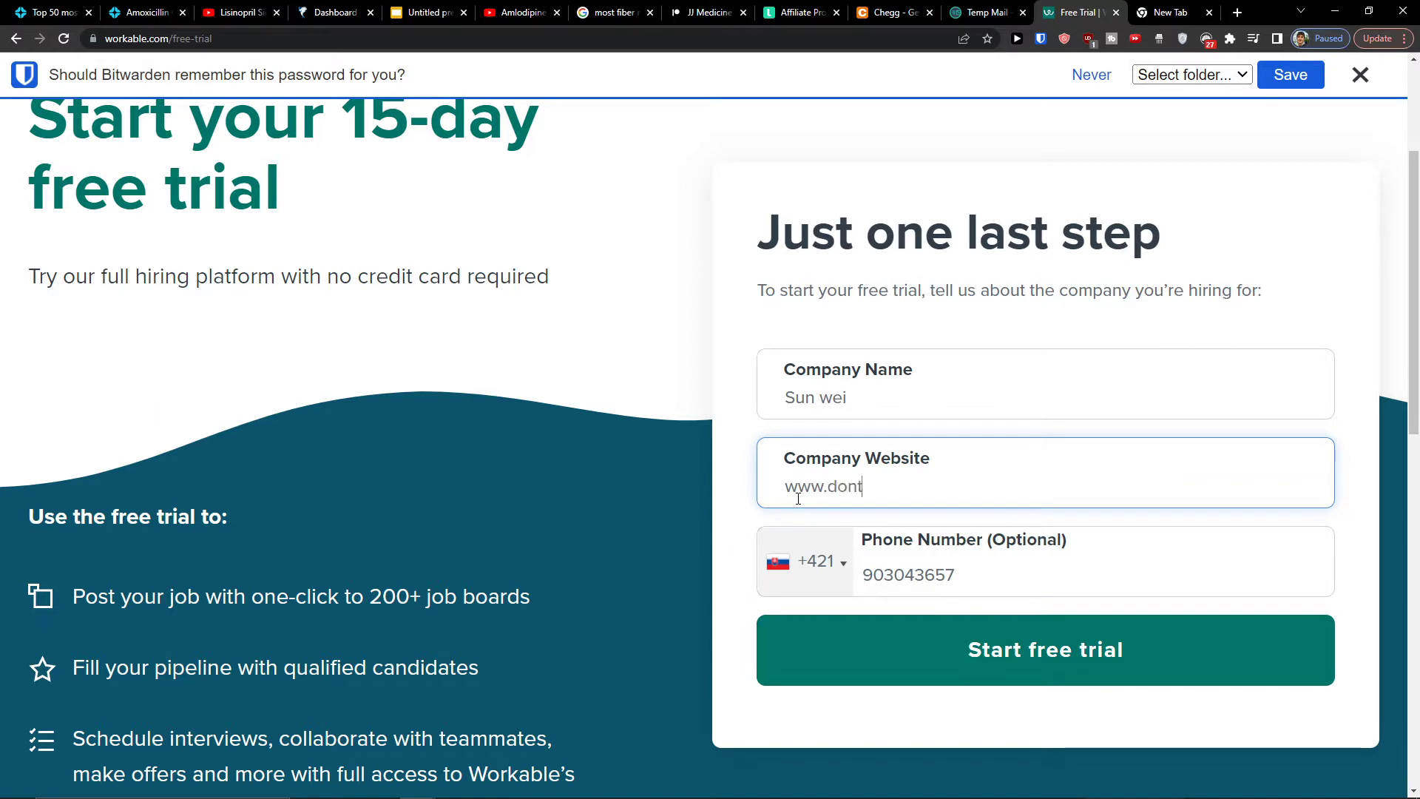
{"action": "left_click", "coordinate": [913, 634]}
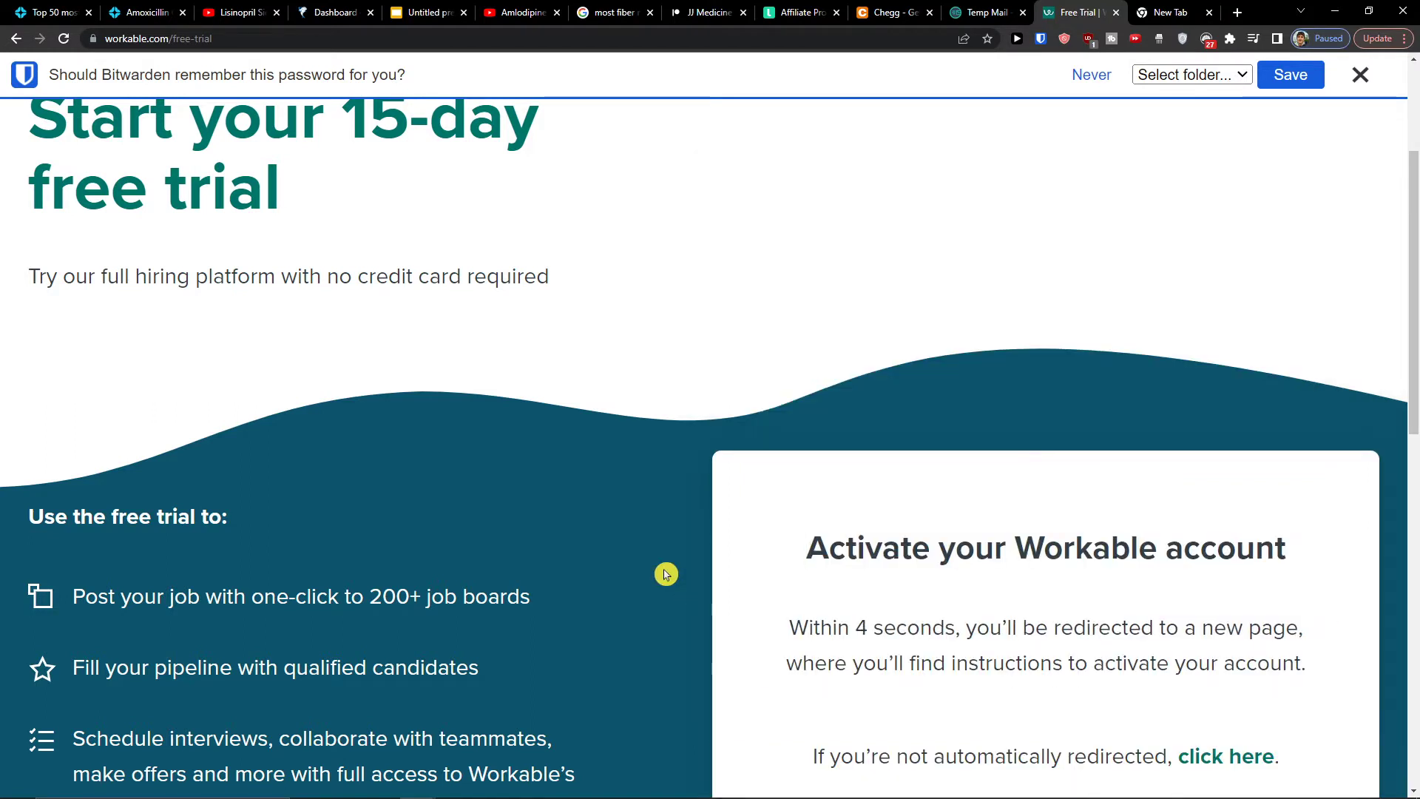
{"action": "scroll", "coordinate": [666, 574], "scroll_direction": "up", "scroll_amount": 1}
{"action": "scroll", "coordinate": [669, 574], "scroll_direction": "down", "scroll_amount": 4}
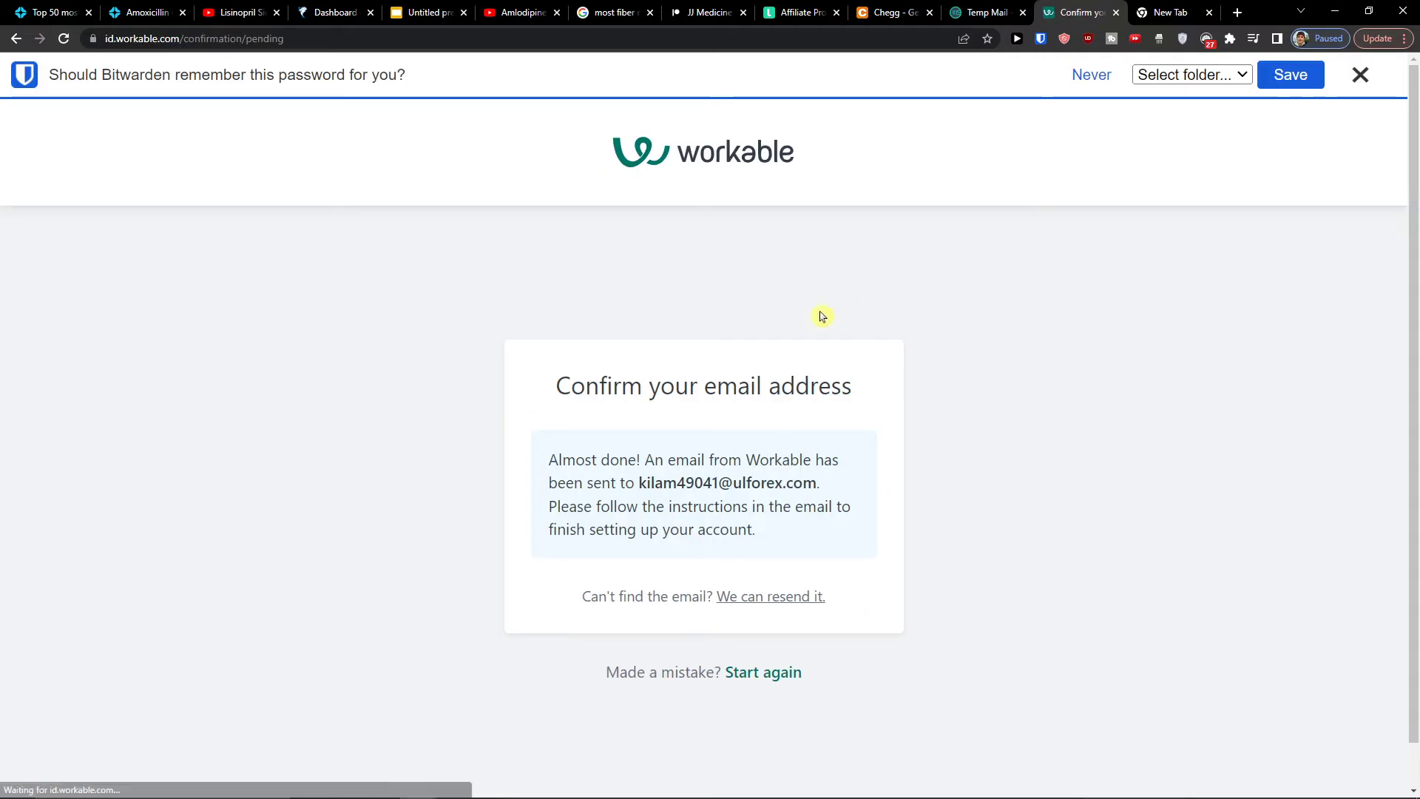
{"action": "left_click", "coordinate": [1017, 8]}
Refresh the Temp Mail inbox and check the address on Workable's confirmation page
{"action": "left_click", "coordinate": [274, 496]}
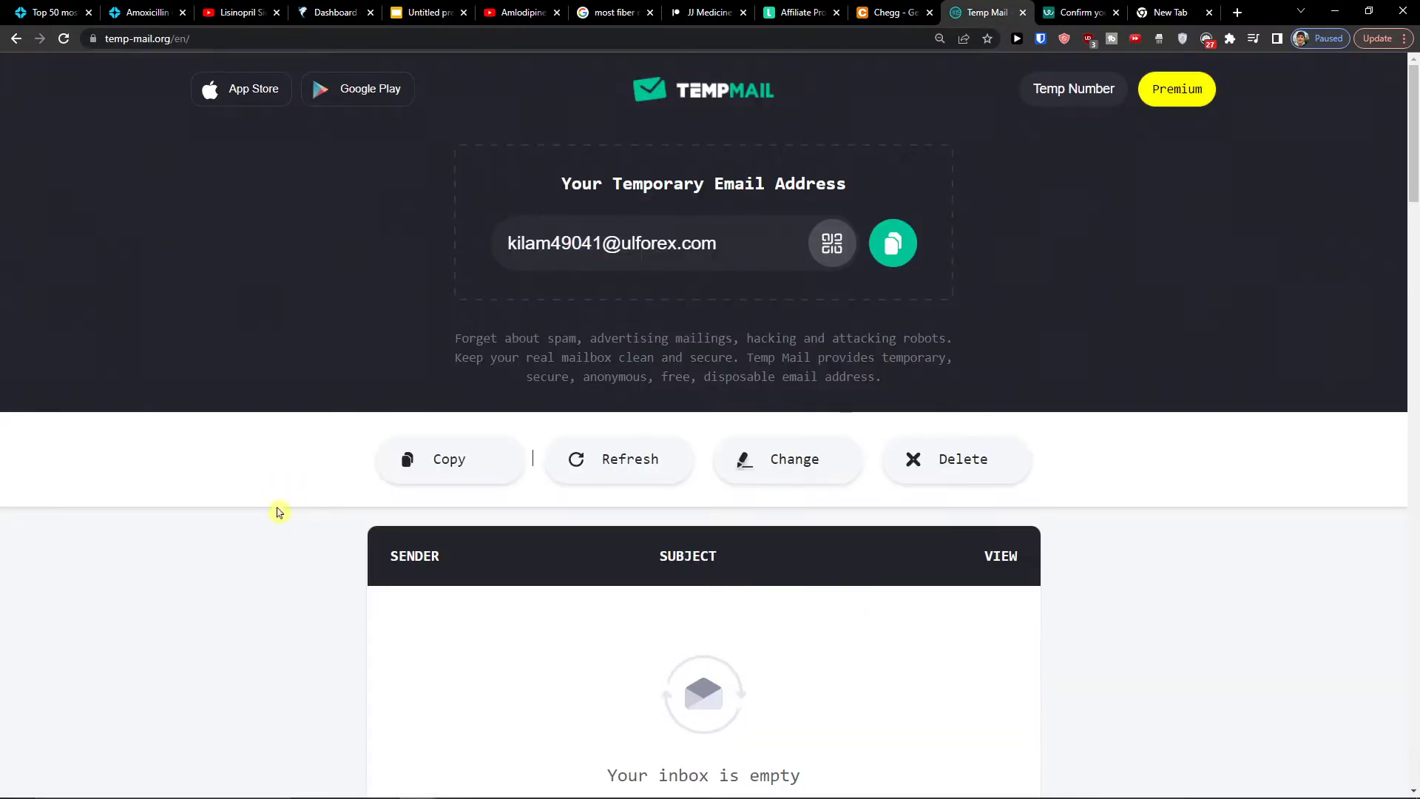
{"action": "scroll", "coordinate": [727, 574], "scroll_direction": "down", "scroll_amount": 3}
{"action": "scroll", "coordinate": [440, 532], "scroll_direction": "up", "scroll_amount": 3}
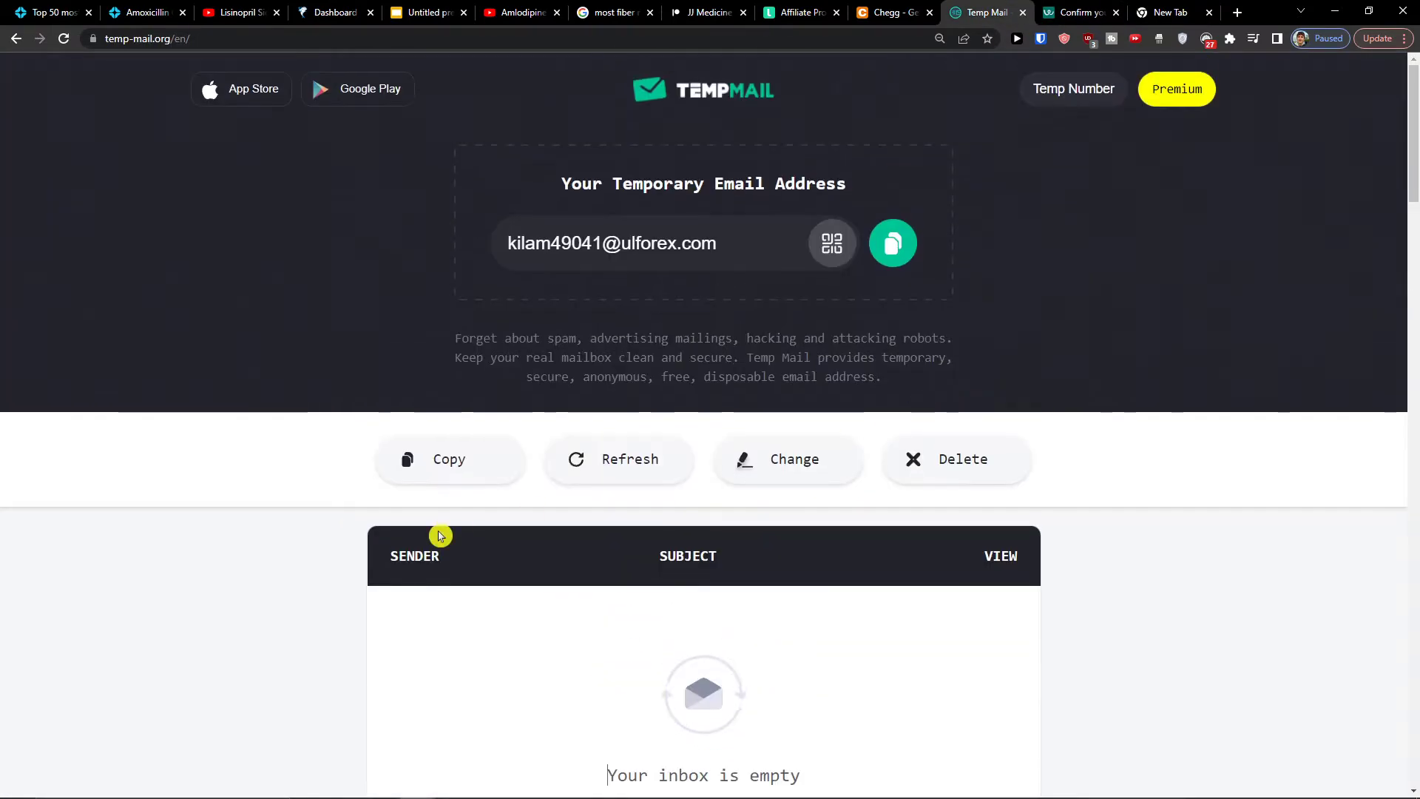
{"action": "left_click", "coordinate": [651, 460]}
{"action": "scroll", "coordinate": [177, 502], "scroll_direction": "down", "scroll_amount": 1}
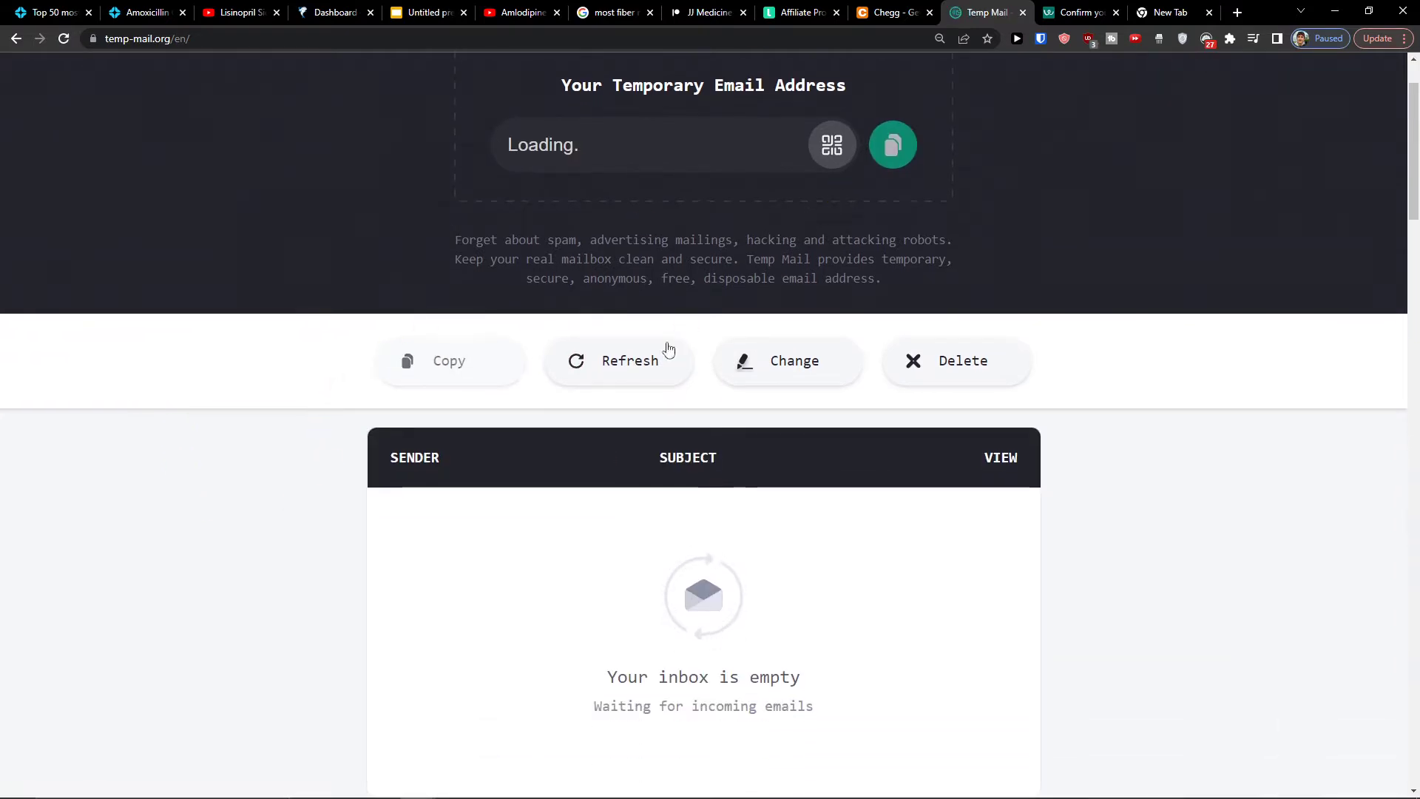
{"action": "left_click", "coordinate": [1090, 6]}
{"action": "scroll", "coordinate": [707, 454], "scroll_direction": "down", "scroll_amount": 1}
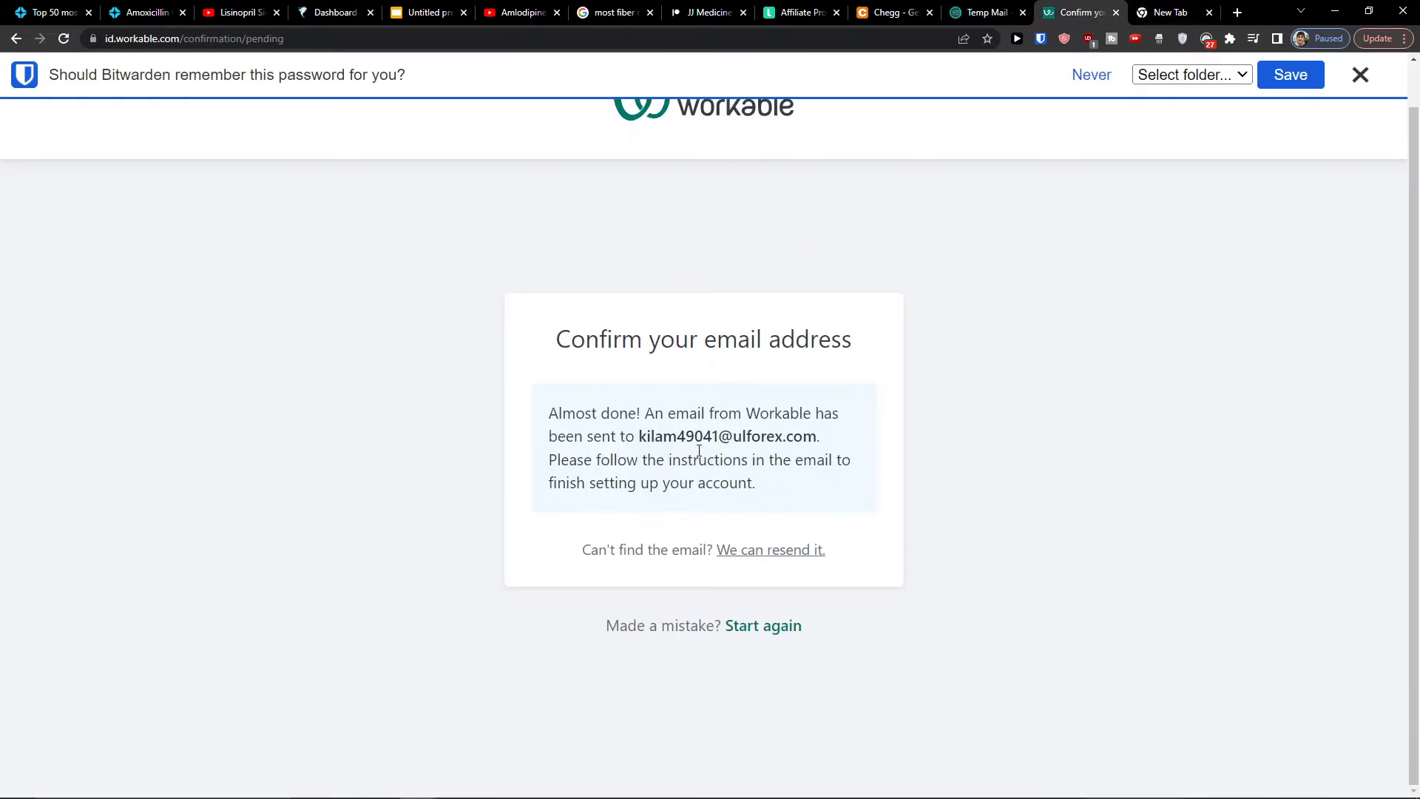
{"action": "double_click", "coordinate": [695, 436]}
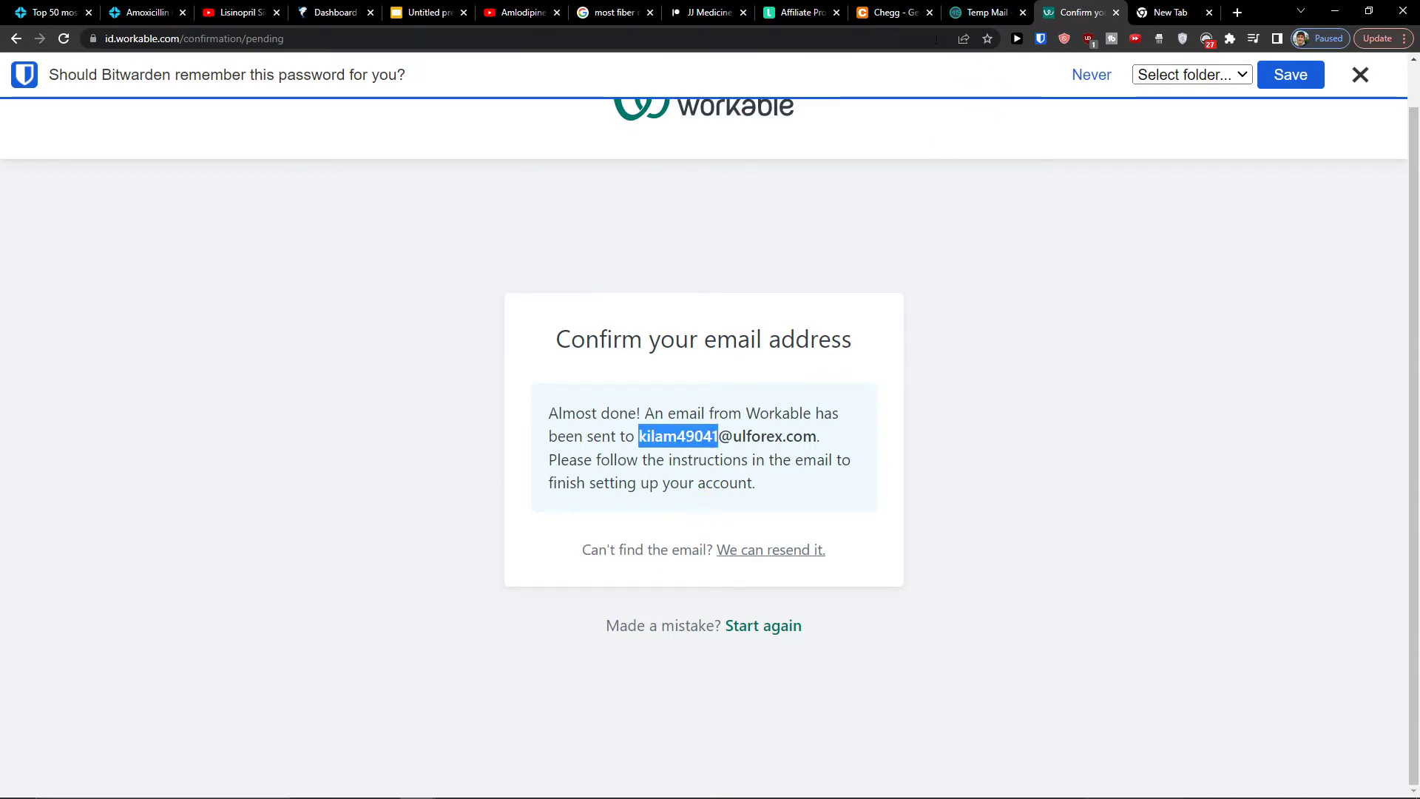
Open the 'Activate your Workable account' email and confirm the address
{"action": "left_click", "coordinate": [984, 12]}
{"action": "scroll", "coordinate": [752, 511], "scroll_direction": "up", "scroll_amount": 1}
{"action": "scroll", "coordinate": [753, 510], "scroll_direction": "down", "scroll_amount": 1}
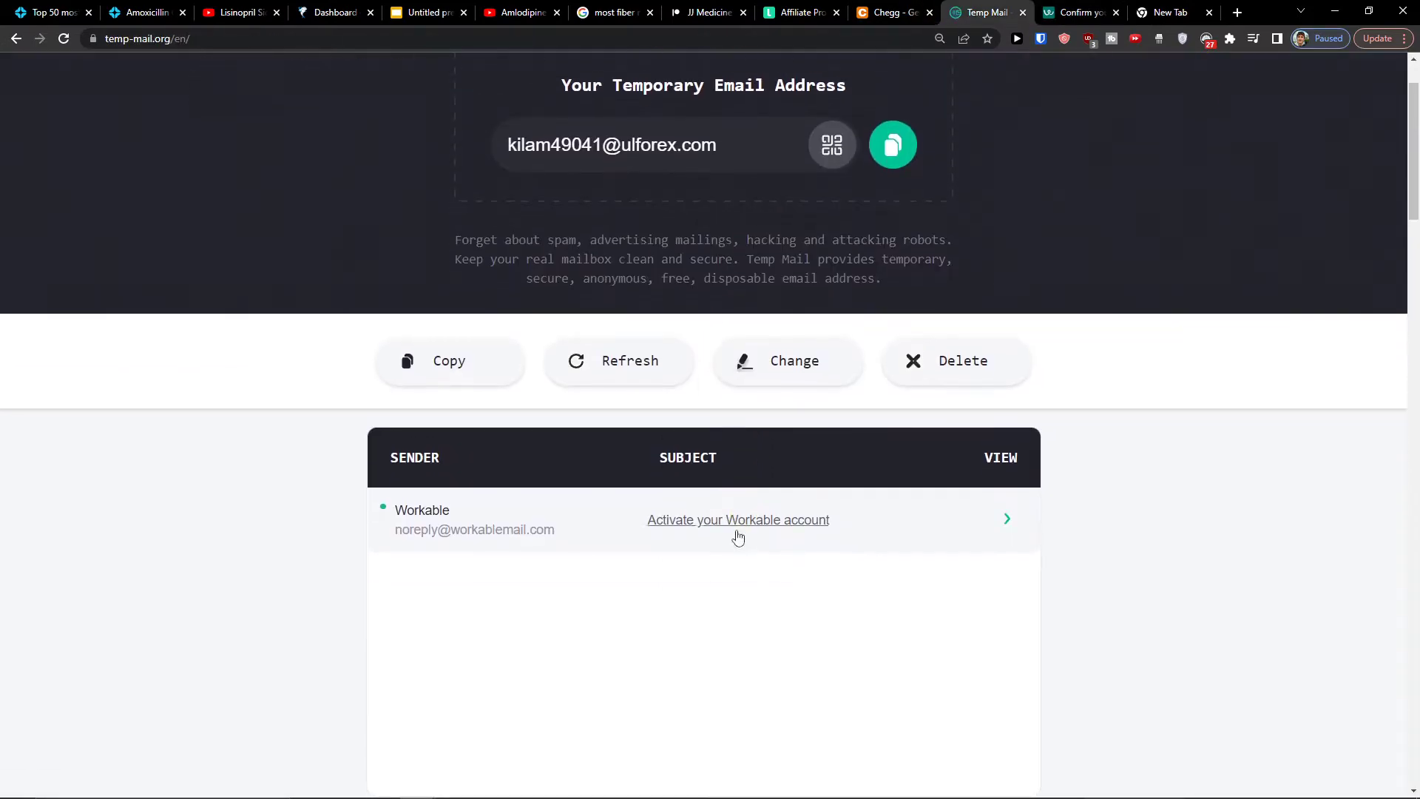
{"action": "left_click", "coordinate": [732, 532]}
{"action": "scroll", "coordinate": [670, 555], "scroll_direction": "down", "scroll_amount": 3}
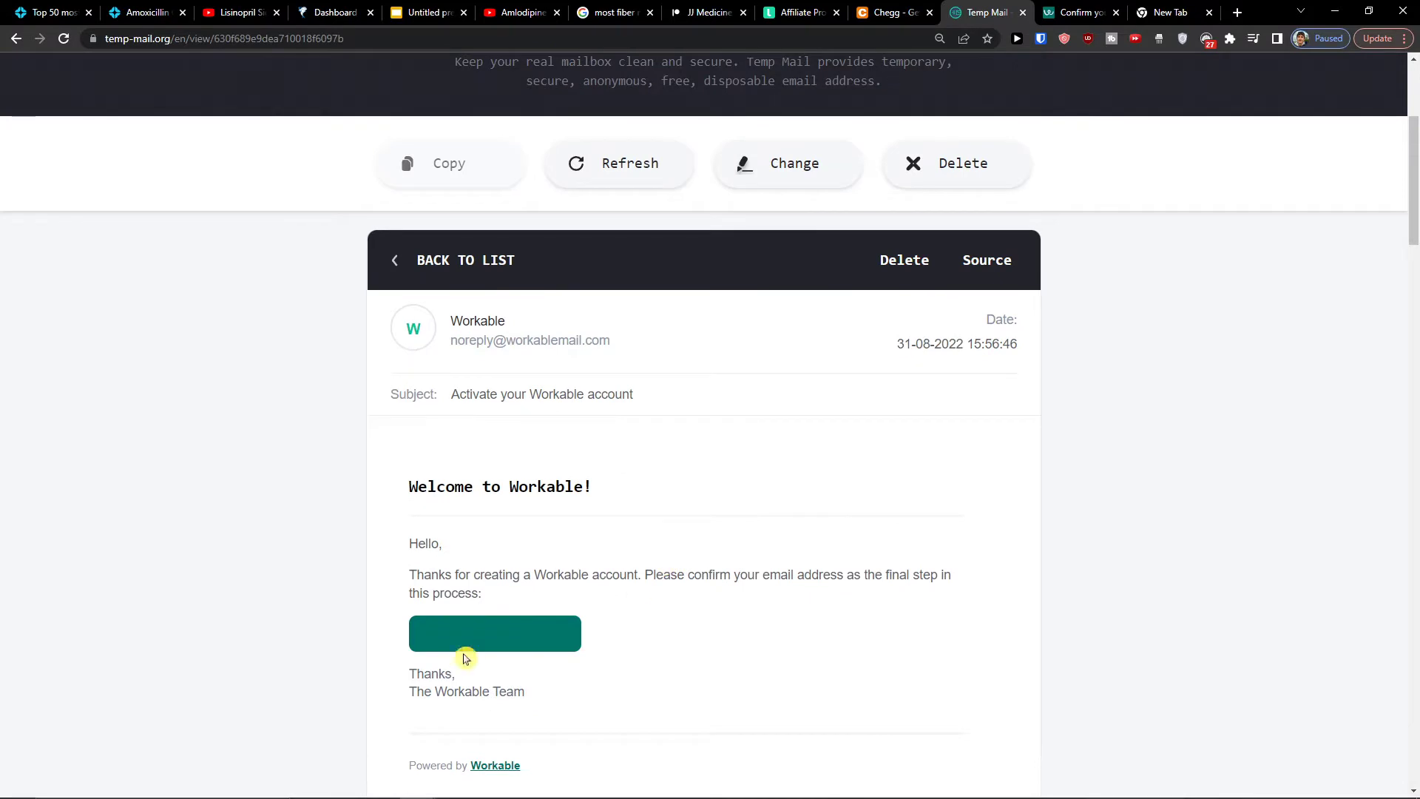
{"action": "left_click", "coordinate": [466, 642]}
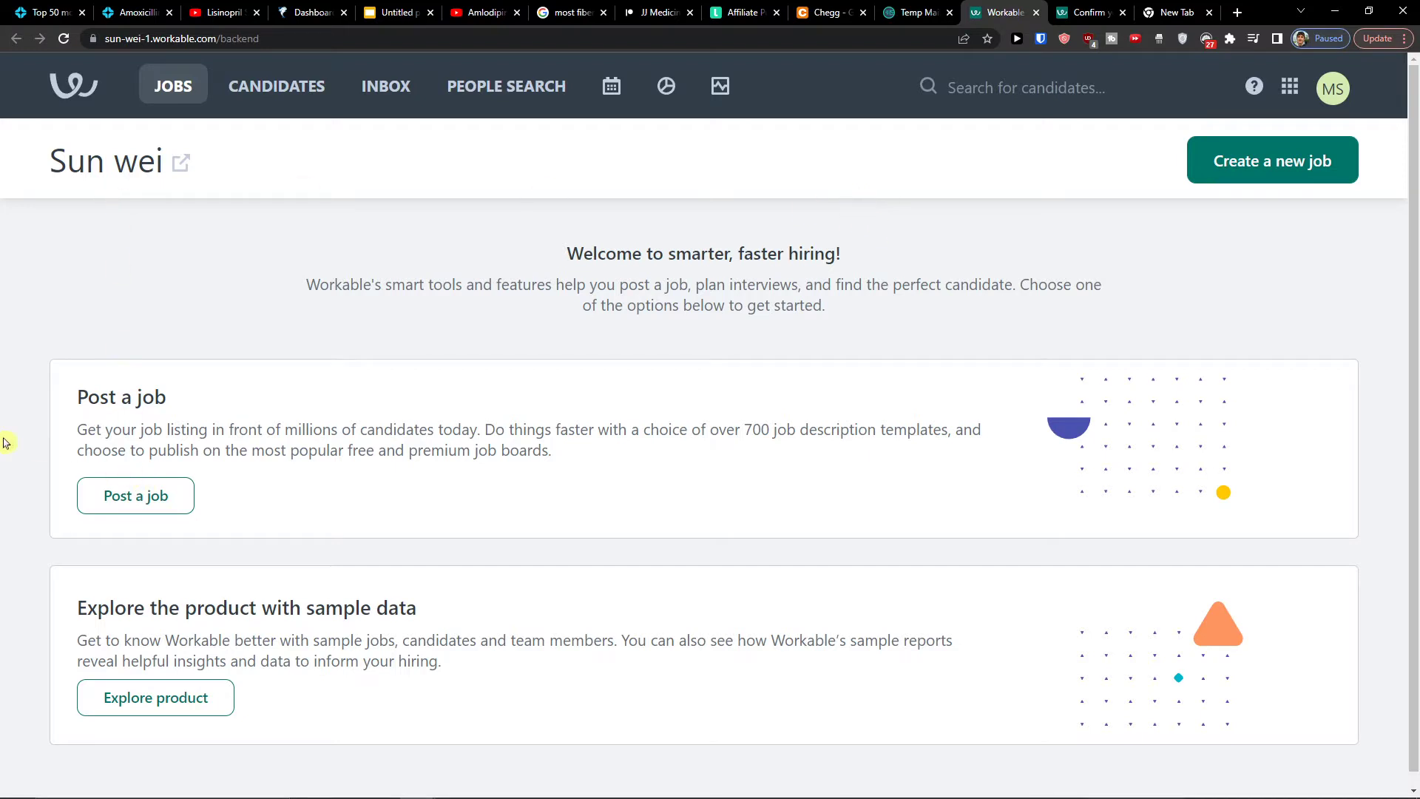
Load sample jobs, candidates and video interviews through Explore product
{"action": "left_click_drag", "start_coordinate": [78, 408], "coordinate": [659, 466]}
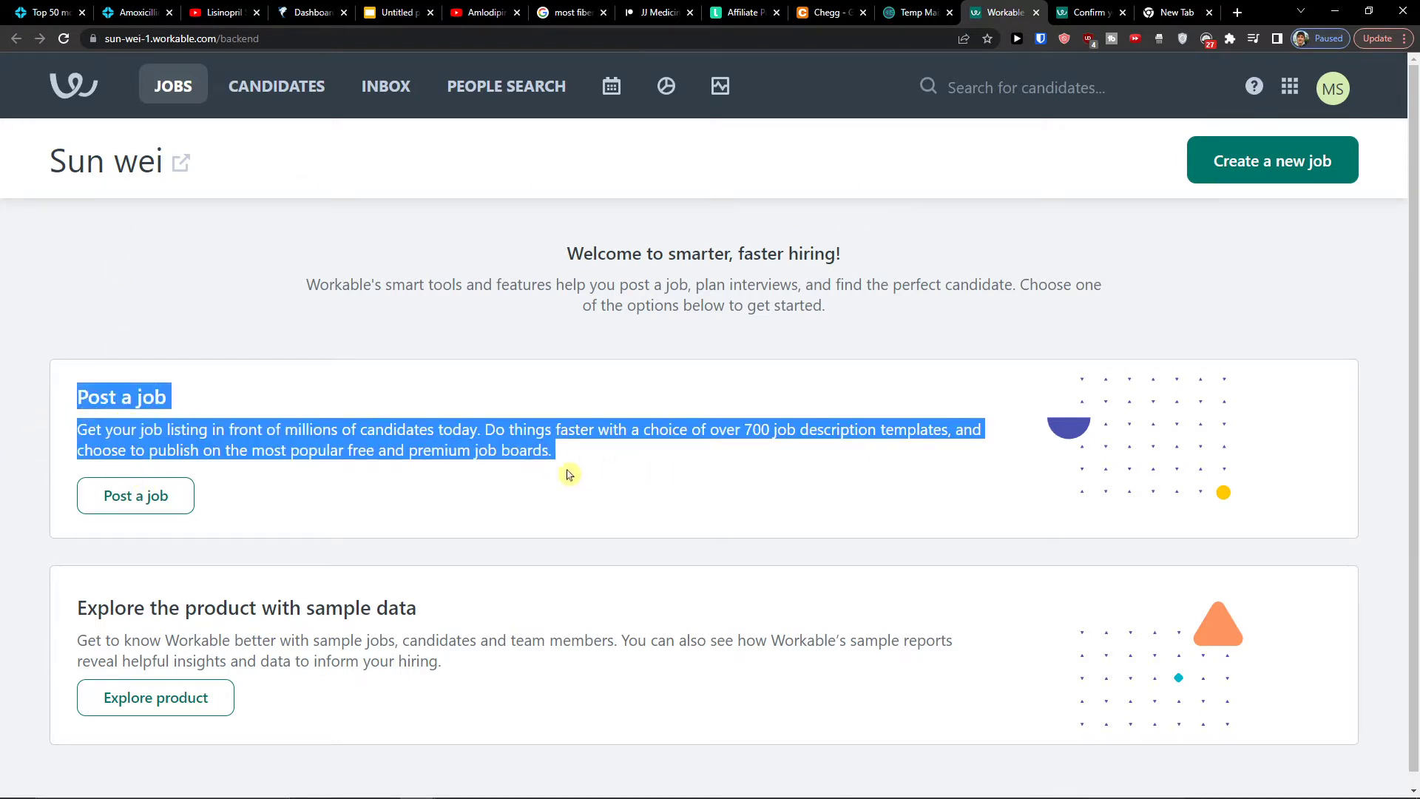
{"action": "left_click", "coordinate": [155, 602]}
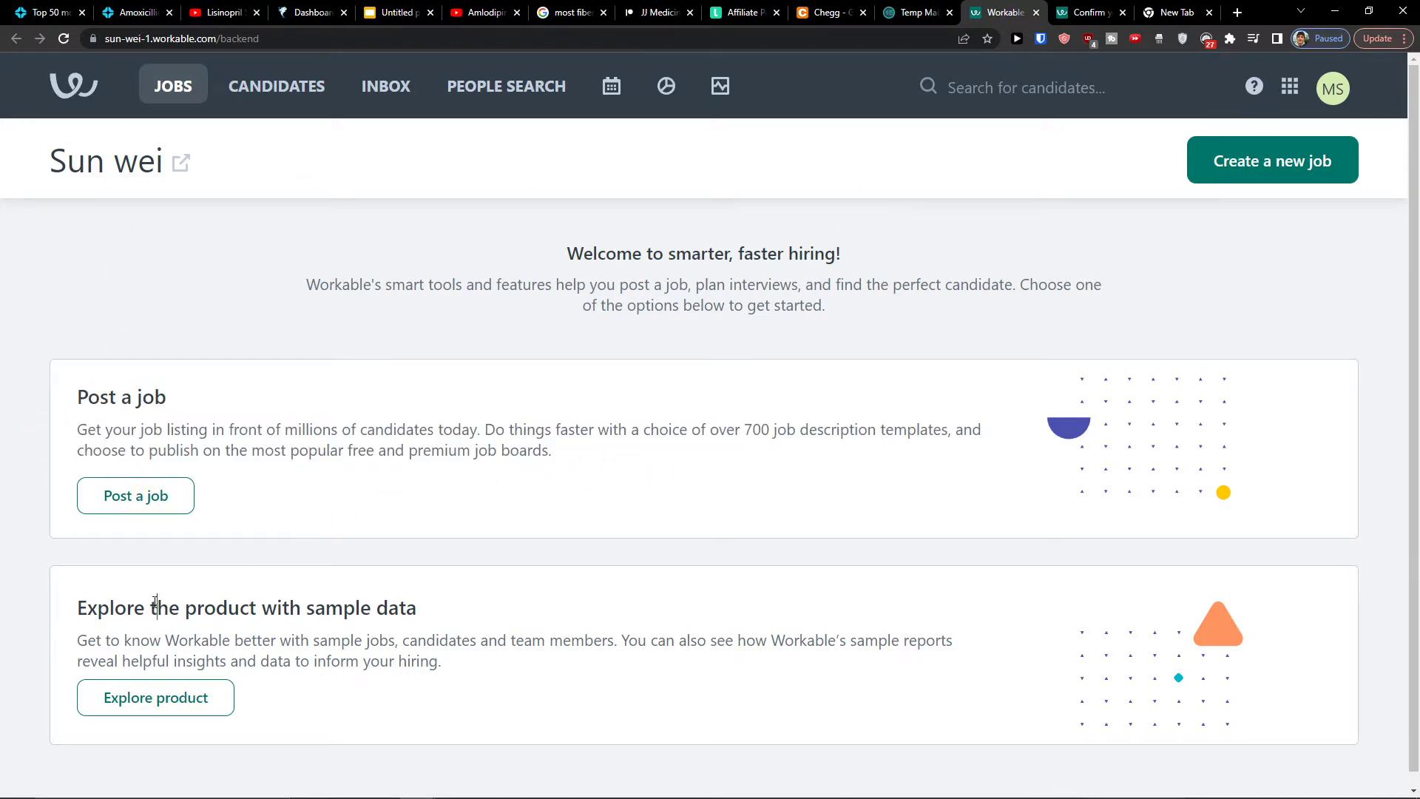
{"action": "left_click", "coordinate": [151, 699]}
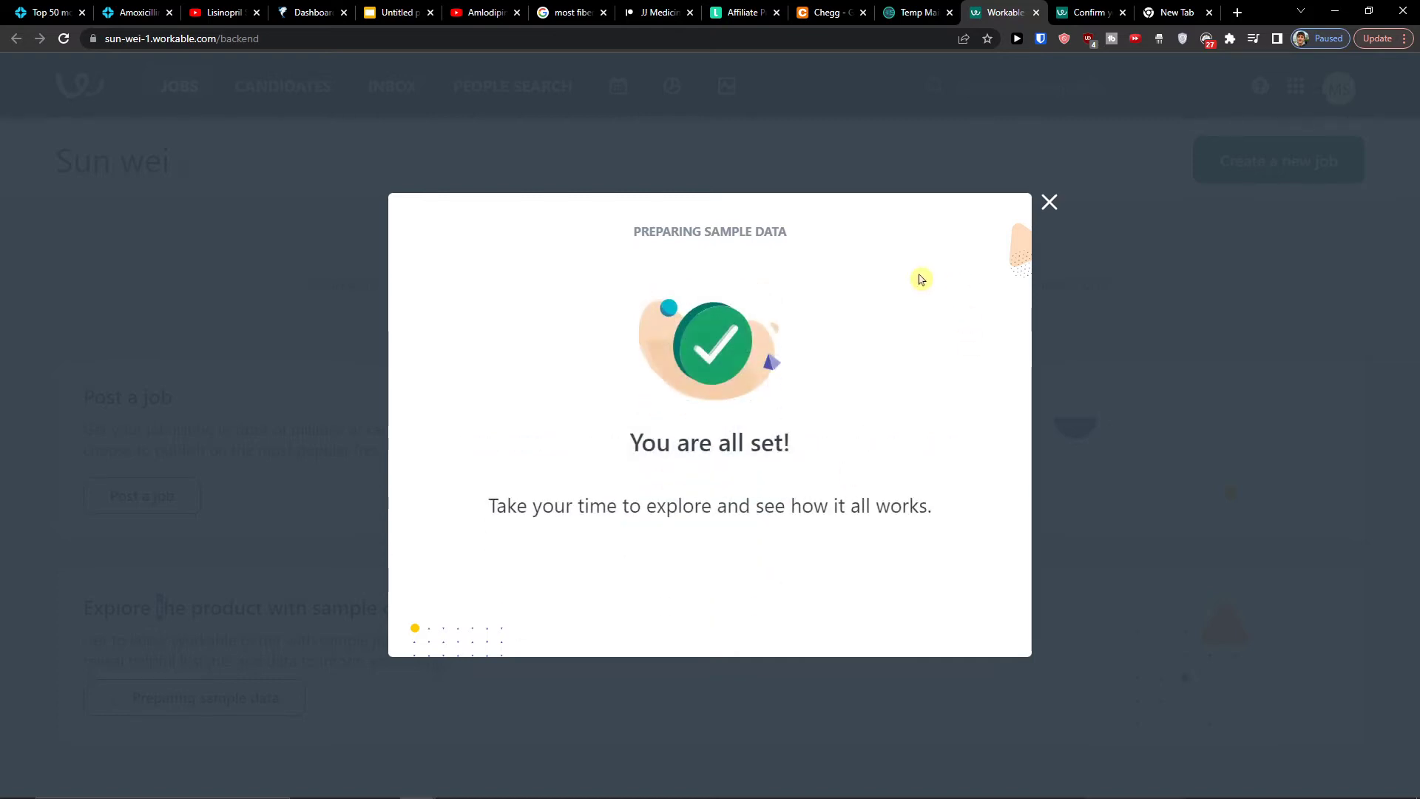
Dismiss the all-set message and the candidate profiles tips tour, then reload the jobs list
{"action": "left_click", "coordinate": [1045, 206]}
{"action": "scroll", "coordinate": [694, 326], "scroll_direction": "down", "scroll_amount": 3}
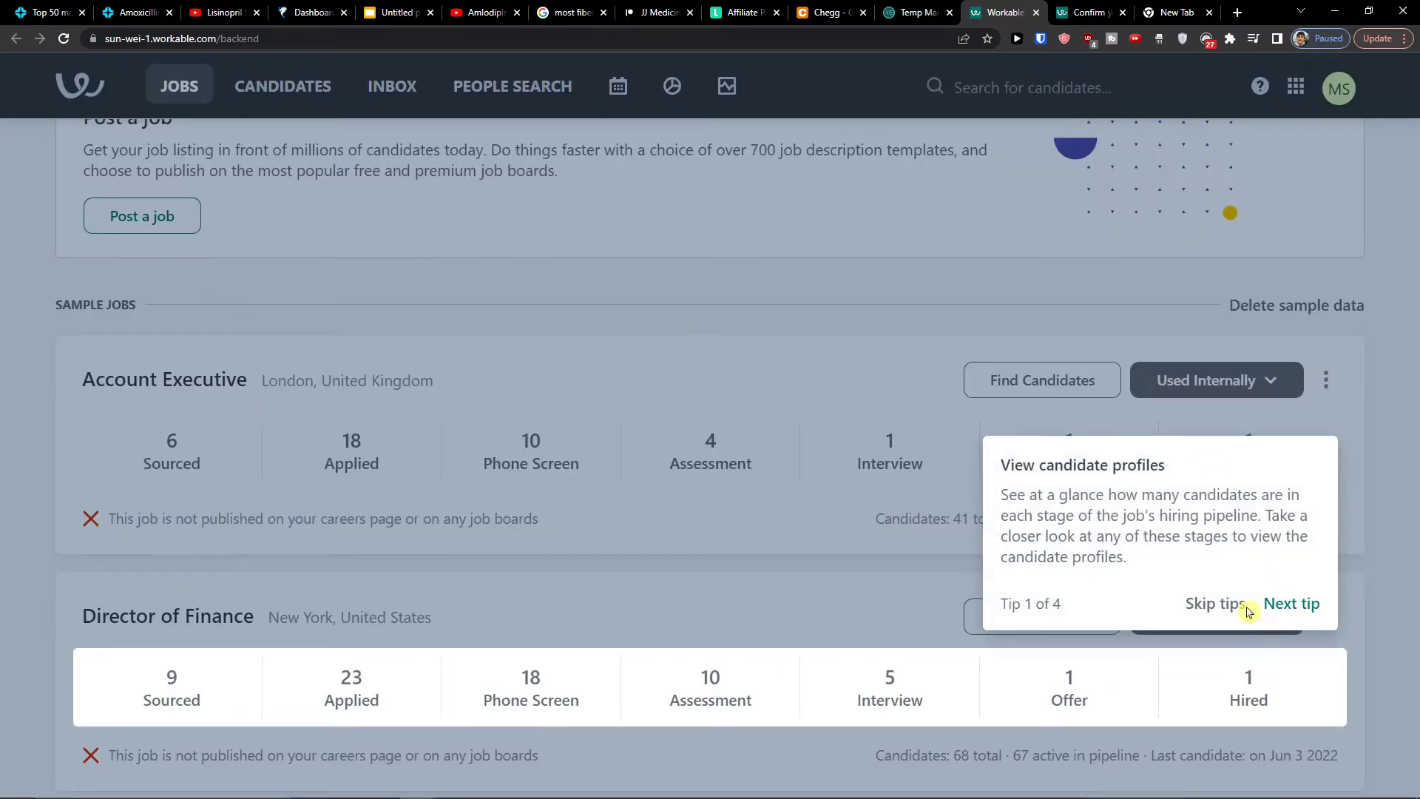
{"action": "left_click", "coordinate": [1217, 605]}
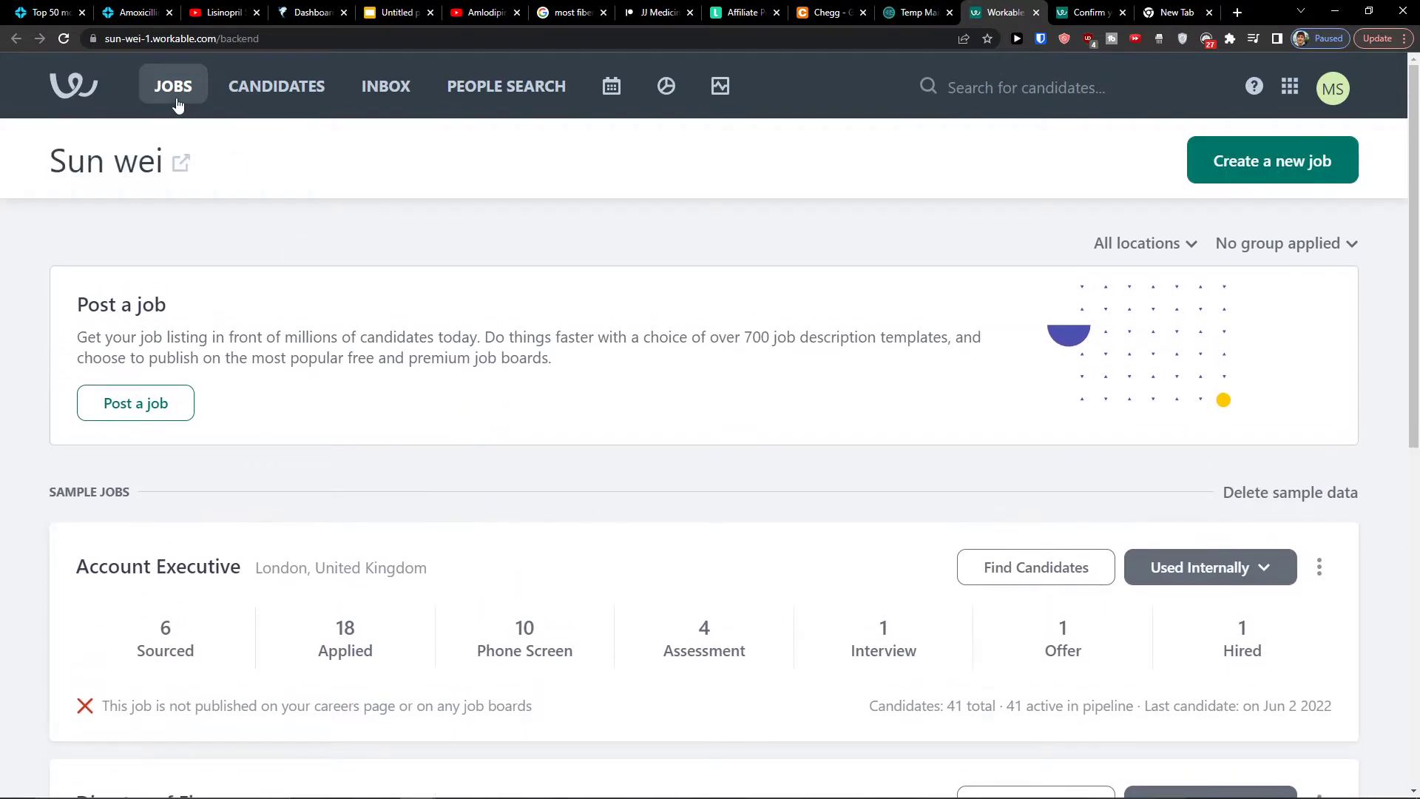
{"action": "left_click", "coordinate": [168, 90]}
Review the sample jobs and suggested actions, then create a new job
{"action": "scroll", "coordinate": [380, 274], "scroll_direction": "down", "scroll_amount": 4}
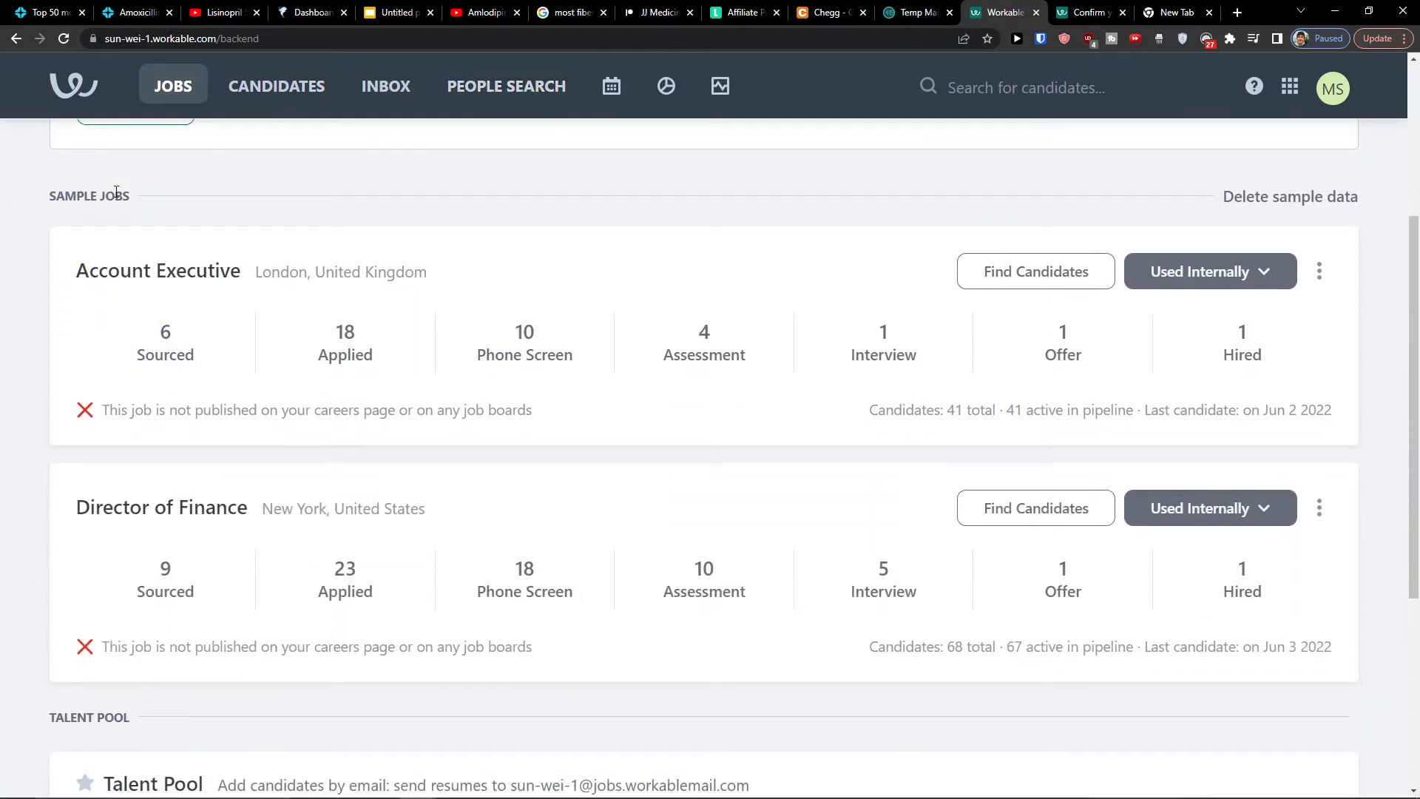
{"action": "scroll", "coordinate": [362, 284], "scroll_direction": "down", "scroll_amount": 1}
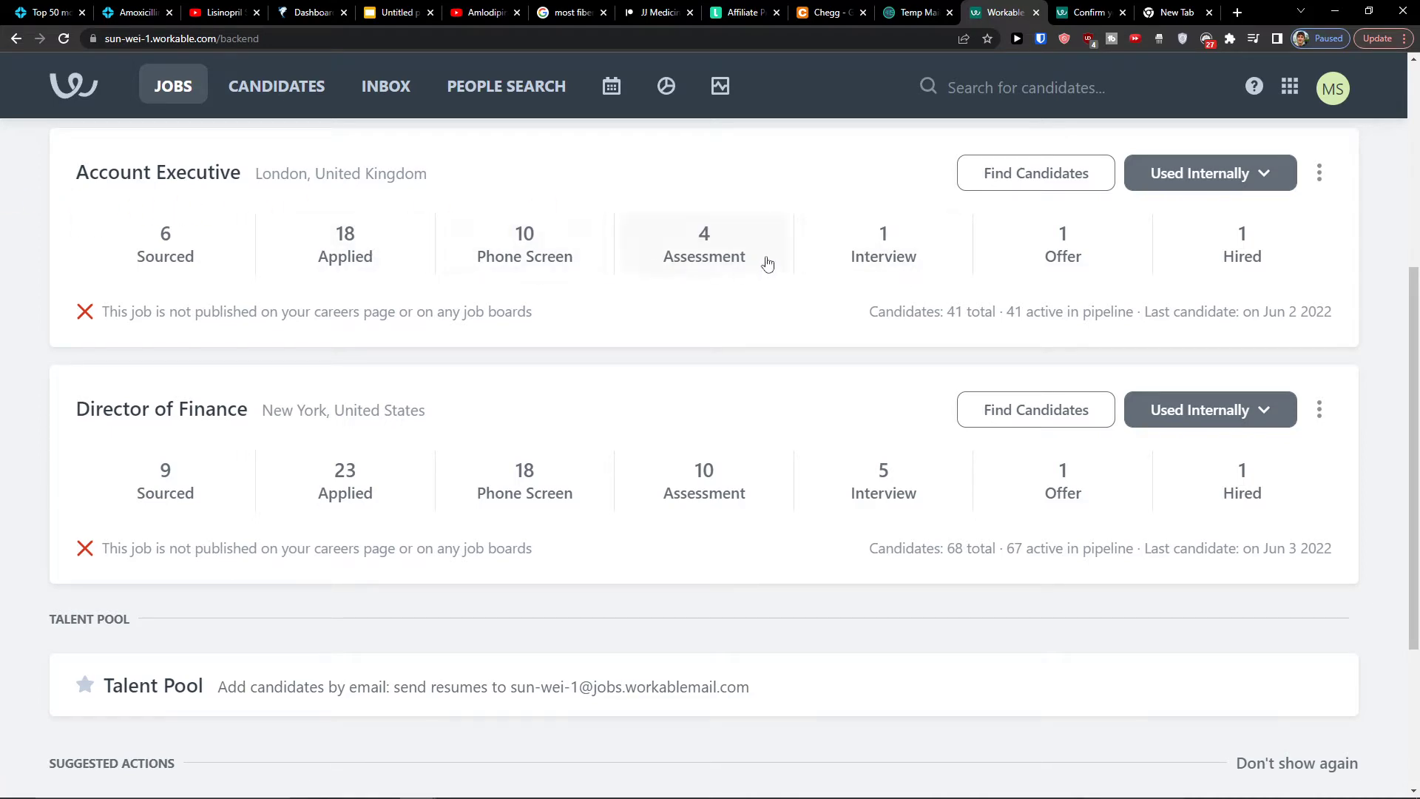
{"action": "scroll", "coordinate": [881, 327], "scroll_direction": "down", "scroll_amount": 3}
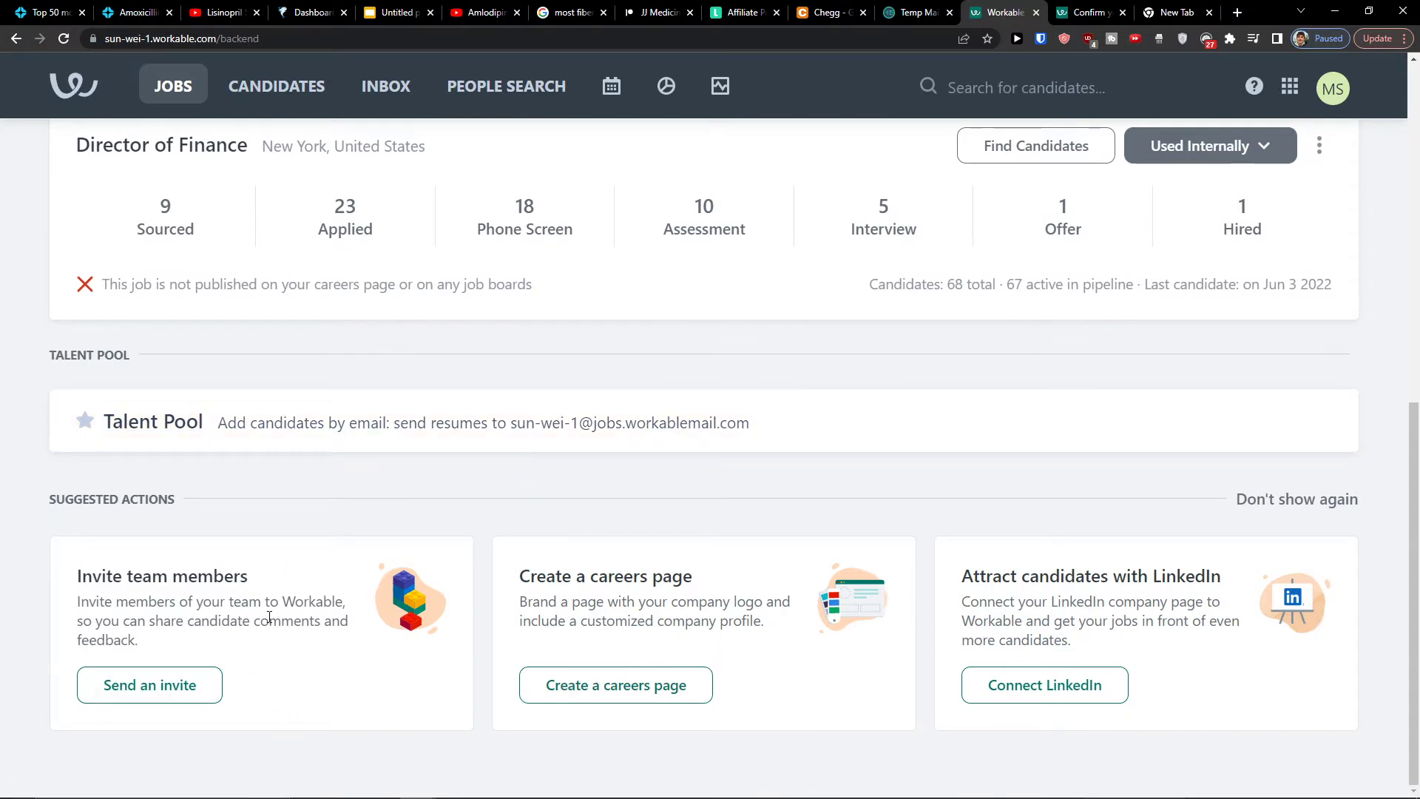
{"action": "triple_click", "coordinate": [83, 500]}
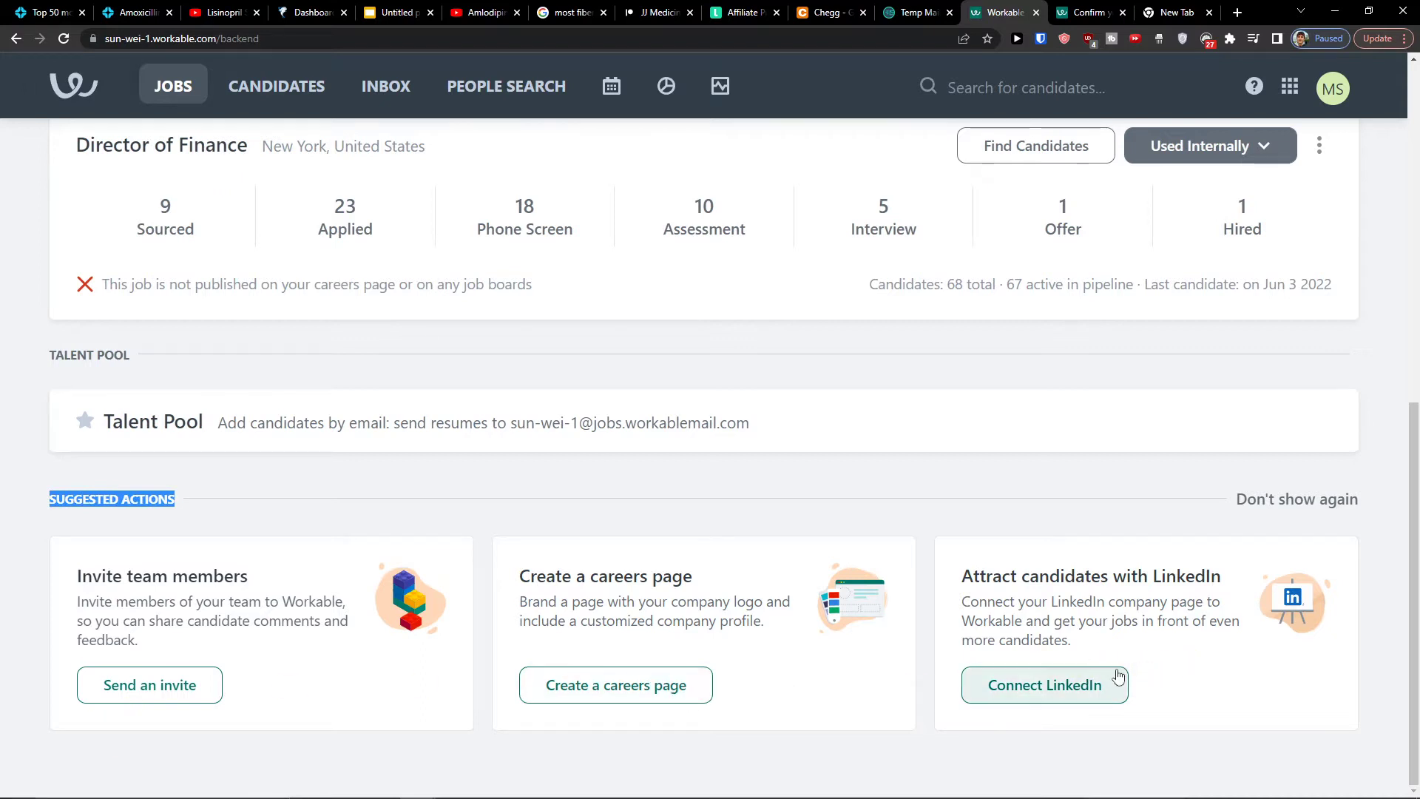
{"action": "scroll", "coordinate": [1113, 677], "scroll_direction": "up", "scroll_amount": 1}
{"action": "scroll", "coordinate": [1050, 666], "scroll_direction": "down", "scroll_amount": 1}
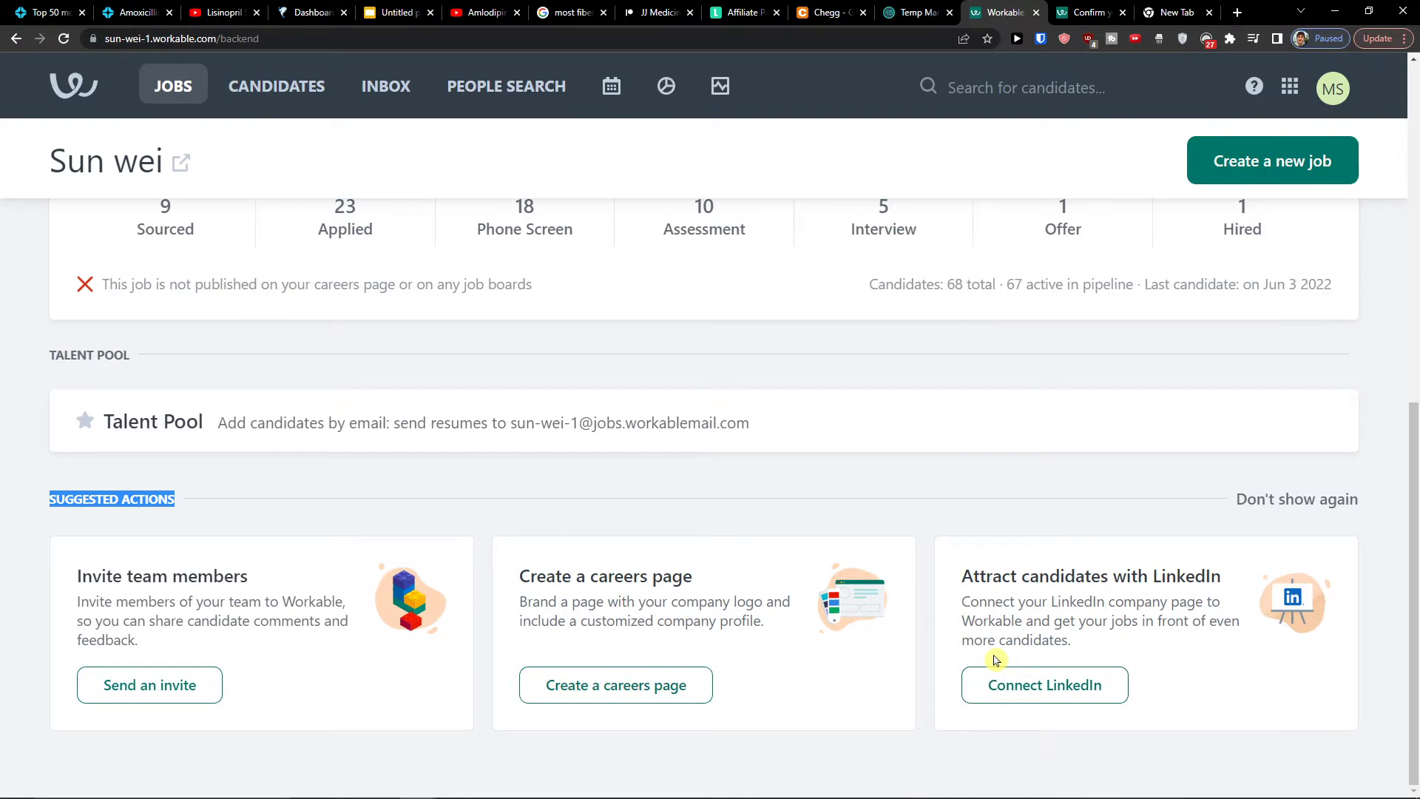
{"action": "scroll", "coordinate": [997, 657], "scroll_direction": "up", "scroll_amount": 10}
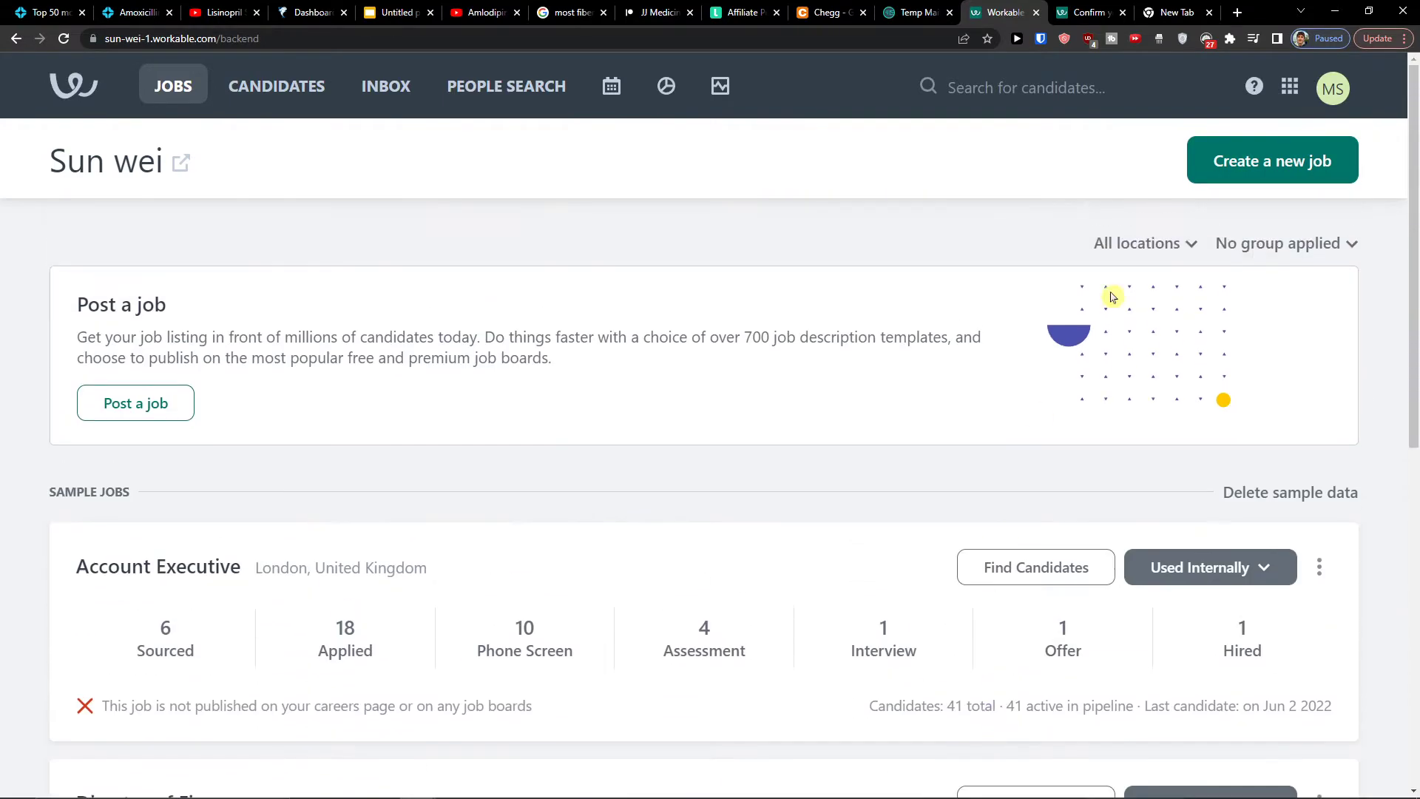
{"action": "left_click", "coordinate": [1250, 159]}
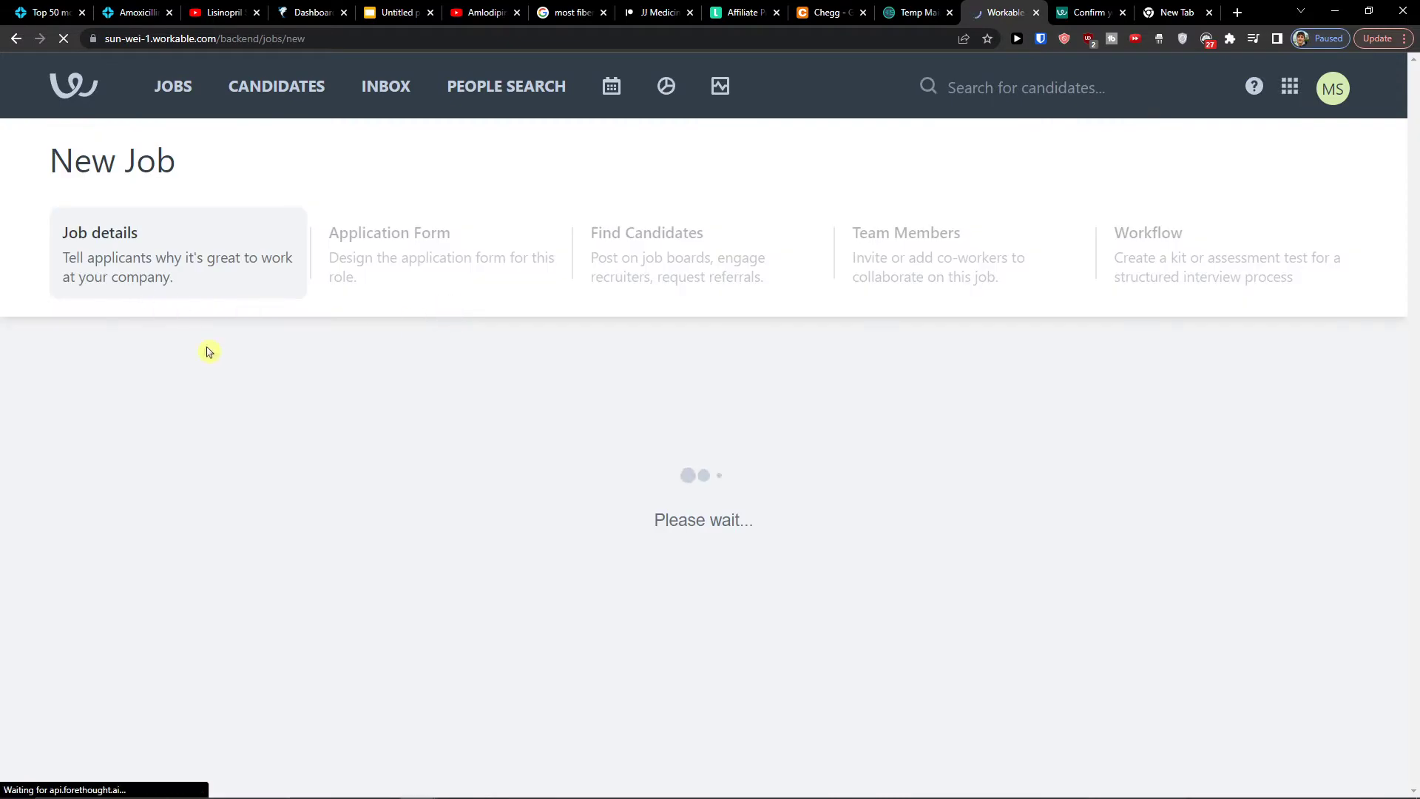
{"action": "scroll", "coordinate": [444, 402], "scroll_direction": "down", "scroll_amount": 1}
Enter 'Company COach' as the job title and move to the internal code field
{"action": "left_click", "coordinate": [358, 405]}
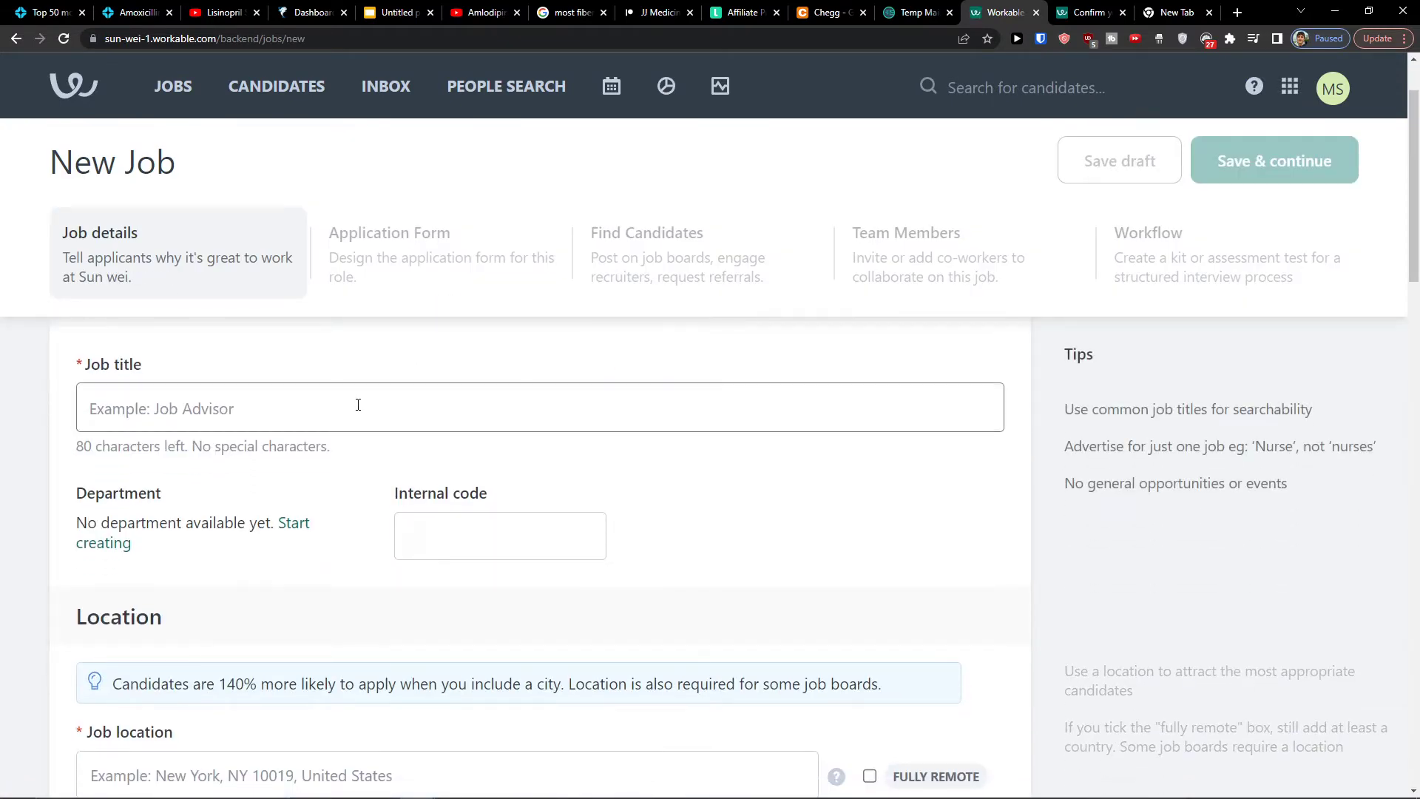
{"action": "type", "text": "COmp"}
{"action": "key", "text": "BackSpace"}
{"action": "key", "text": "BackSpace"}
{"action": "key", "text": "BackSpace"}
{"action": "type", "text": "O"}
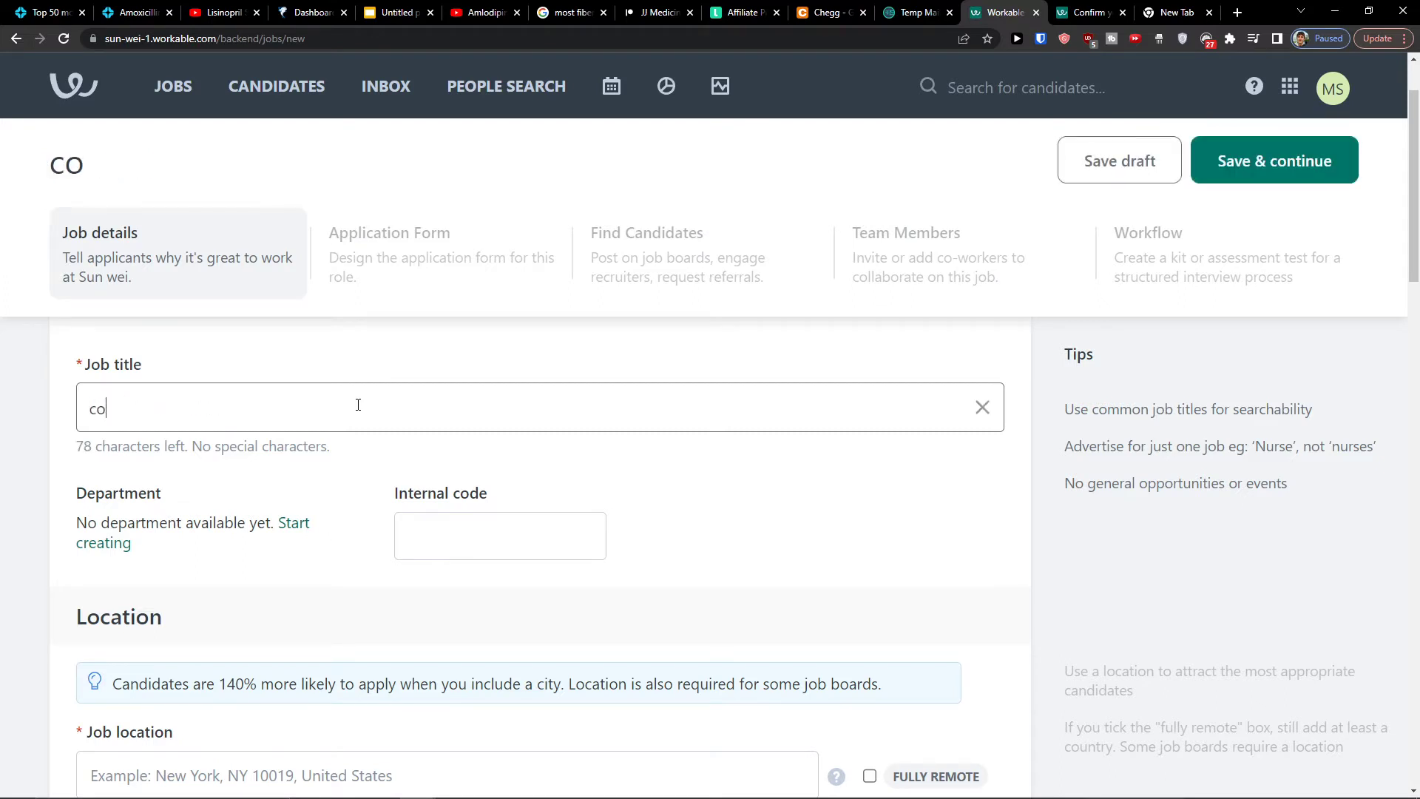
{"action": "type", "text": "ompany COach"}
{"action": "key", "text": "Tab"}
{"action": "key", "text": "Tab"}
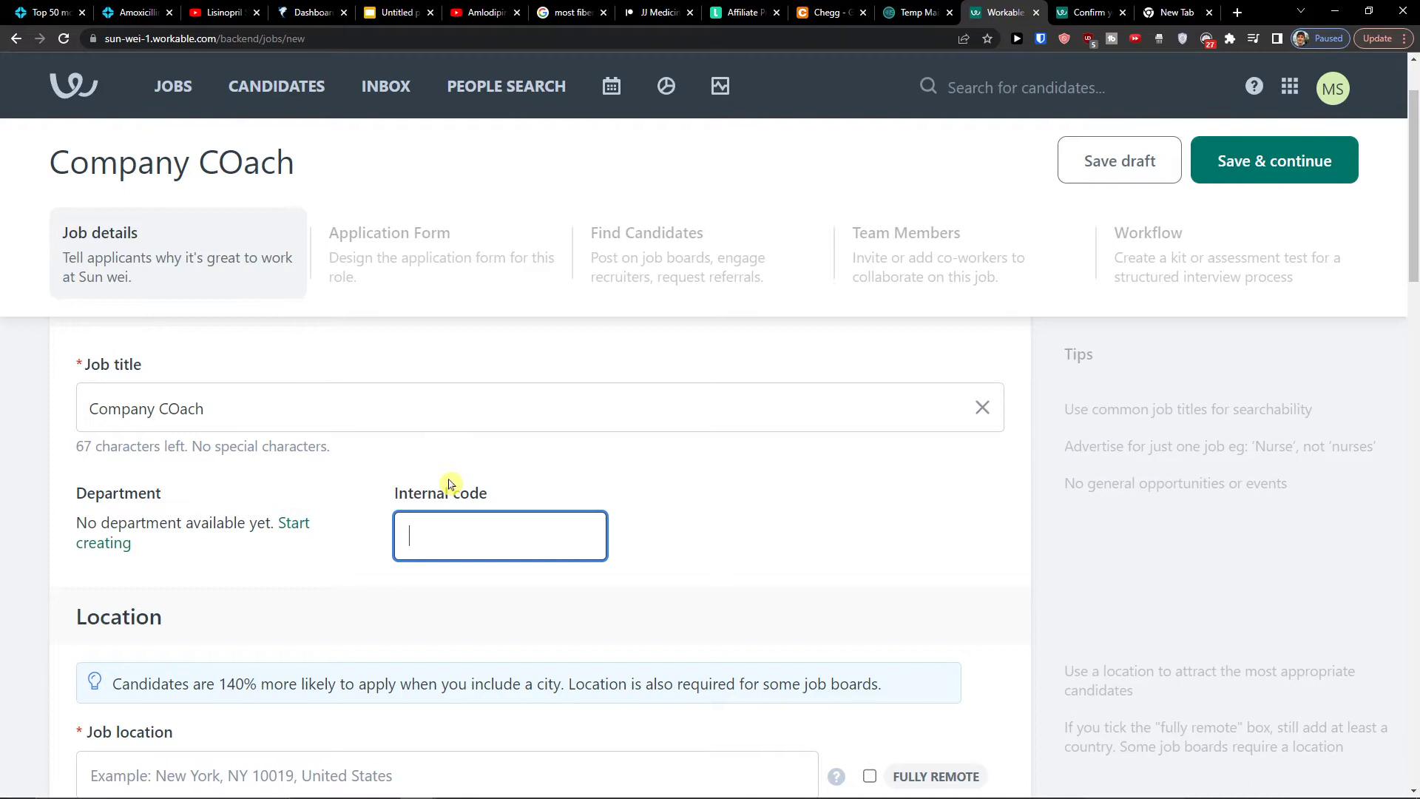
Read the no-department notice and open department settings to create a department
{"action": "left_click_drag", "start_coordinate": [175, 509], "coordinate": [172, 507]}
{"action": "double_click", "coordinate": [177, 522]}
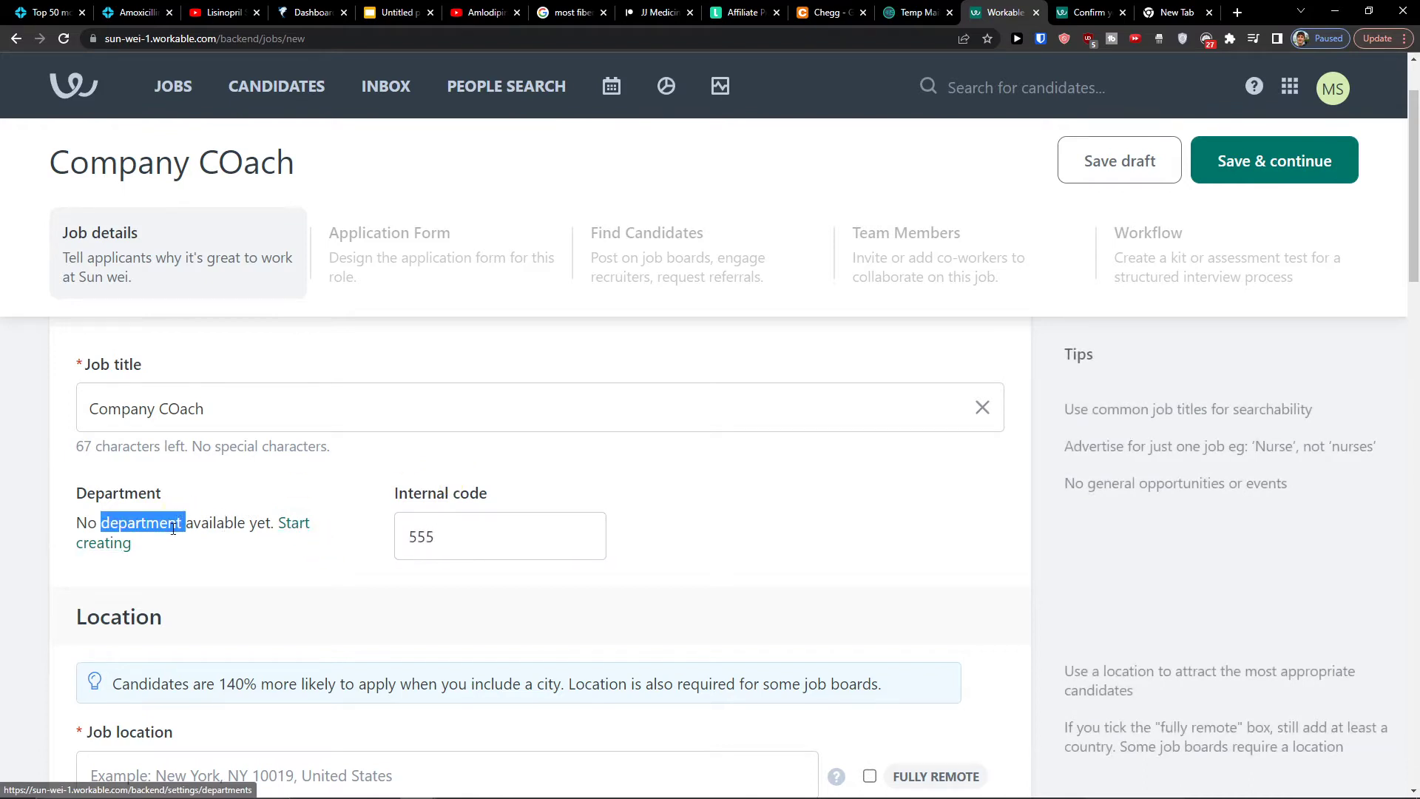
{"action": "triple_click", "coordinate": [173, 525]}
{"action": "left_click", "coordinate": [296, 541]}
{"action": "scroll", "coordinate": [296, 540], "scroll_direction": "down", "scroll_amount": 2}
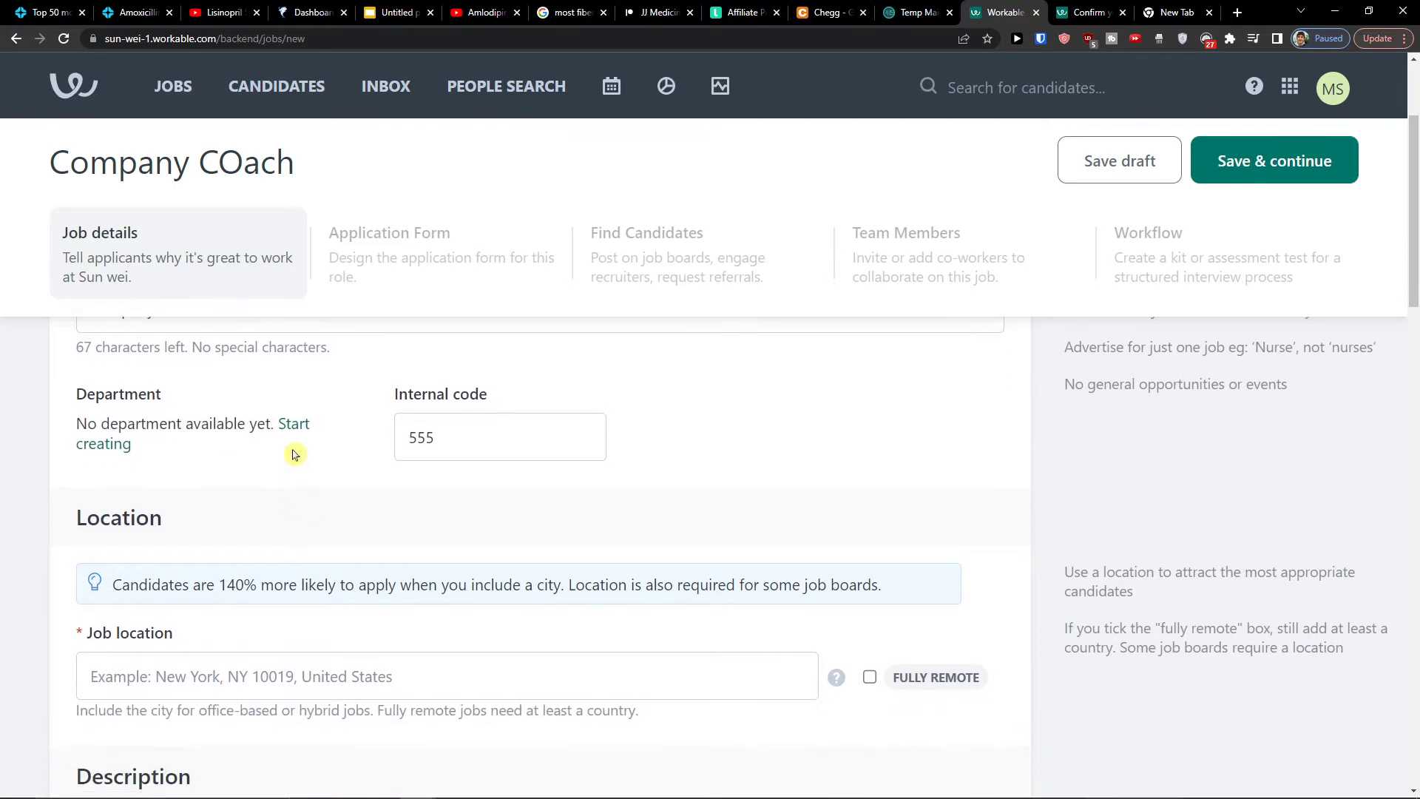
{"action": "left_click", "coordinate": [295, 434]}
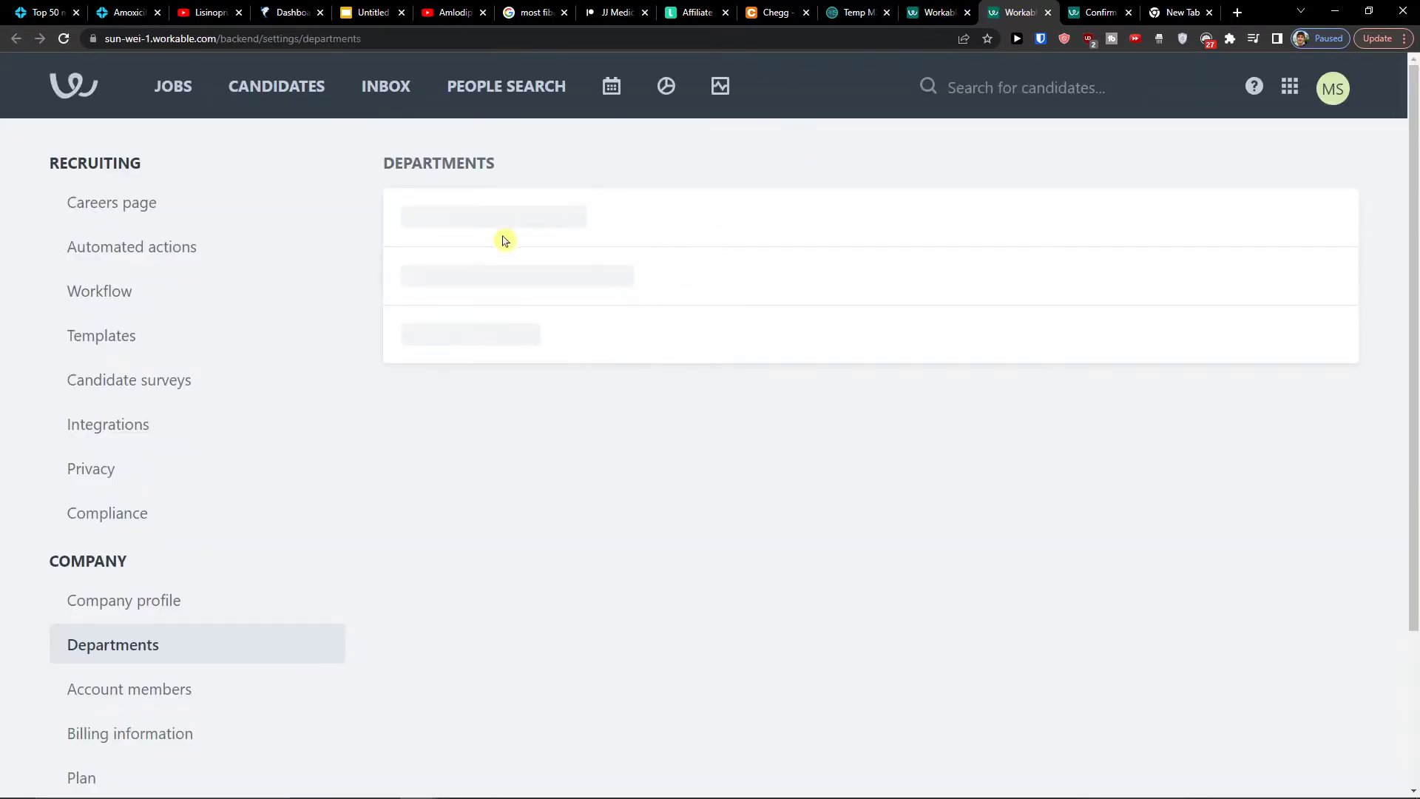
Create a top-level department named HR in the Departments settings
{"action": "scroll", "coordinate": [881, 555], "scroll_direction": "down", "scroll_amount": 1}
{"action": "scroll", "coordinate": [811, 574], "scroll_direction": "up", "scroll_amount": 1}
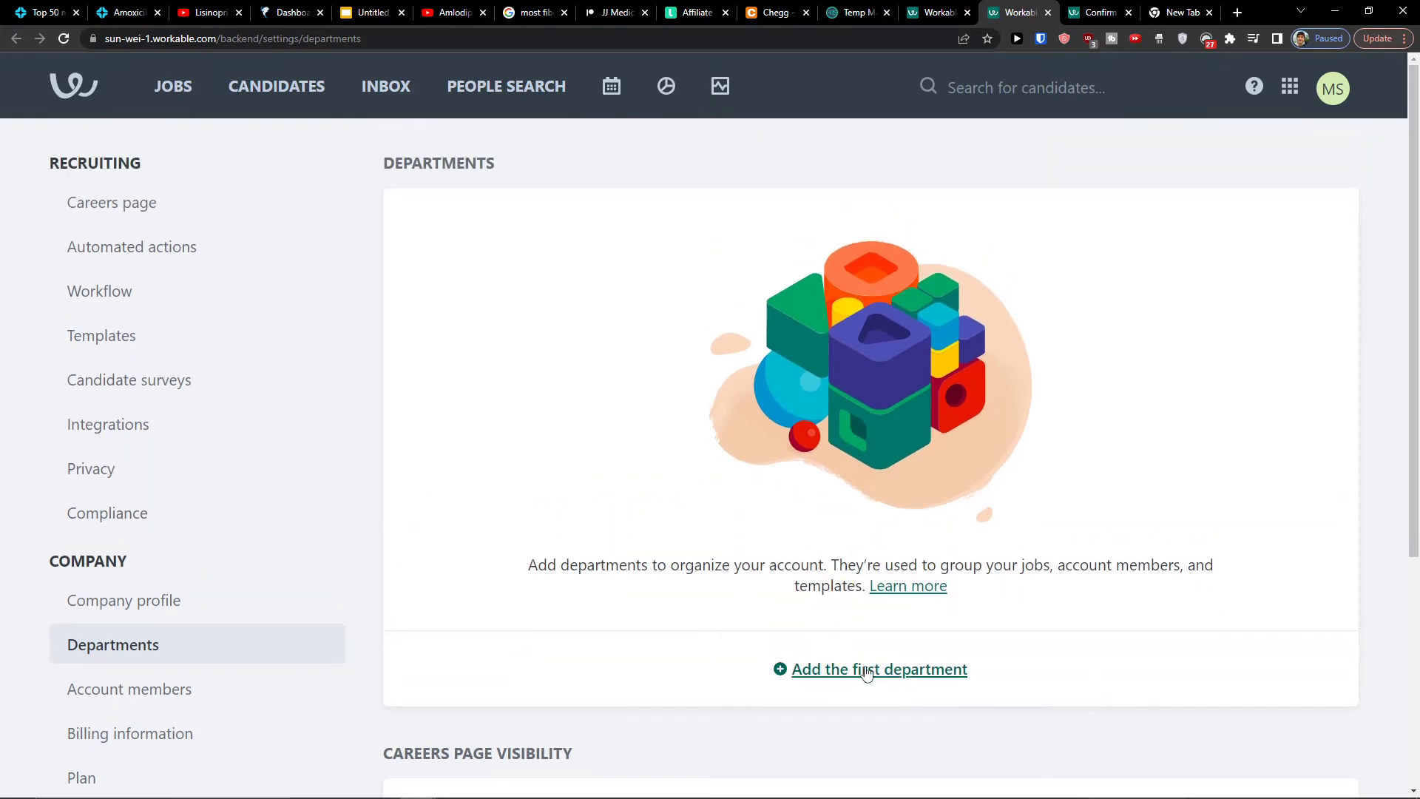
{"action": "left_click", "coordinate": [866, 671]}
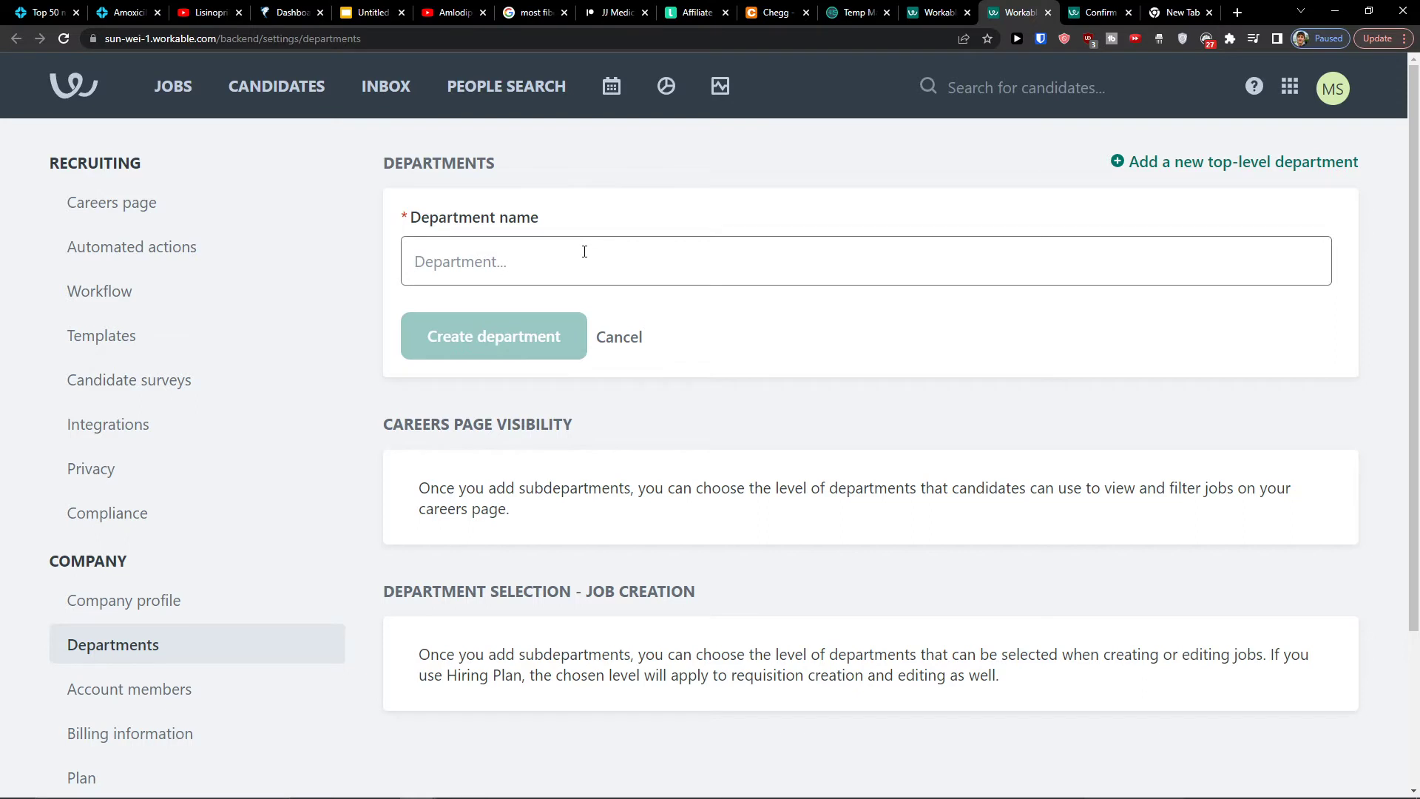
{"action": "type", "text": "JR"}
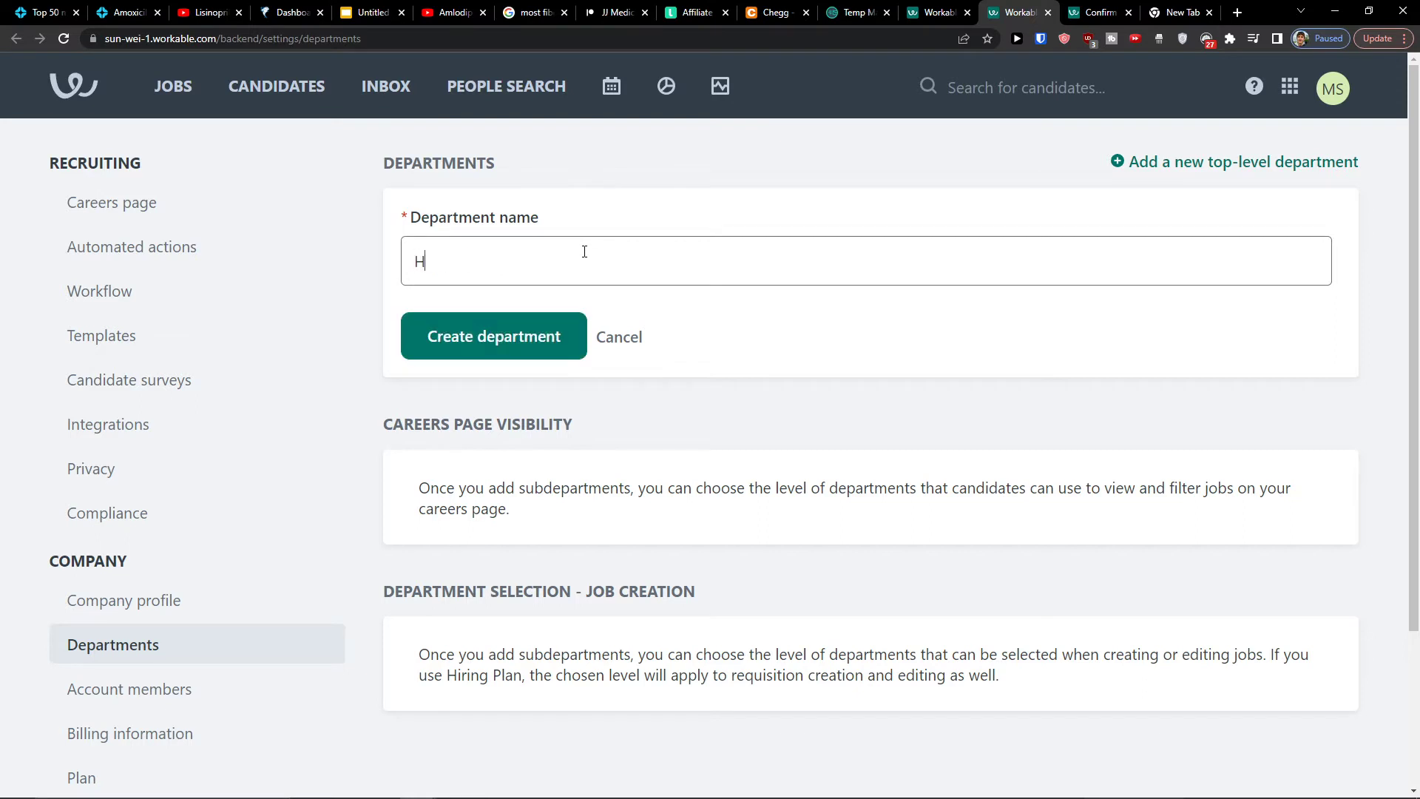
{"action": "left_click", "coordinate": [510, 335]}
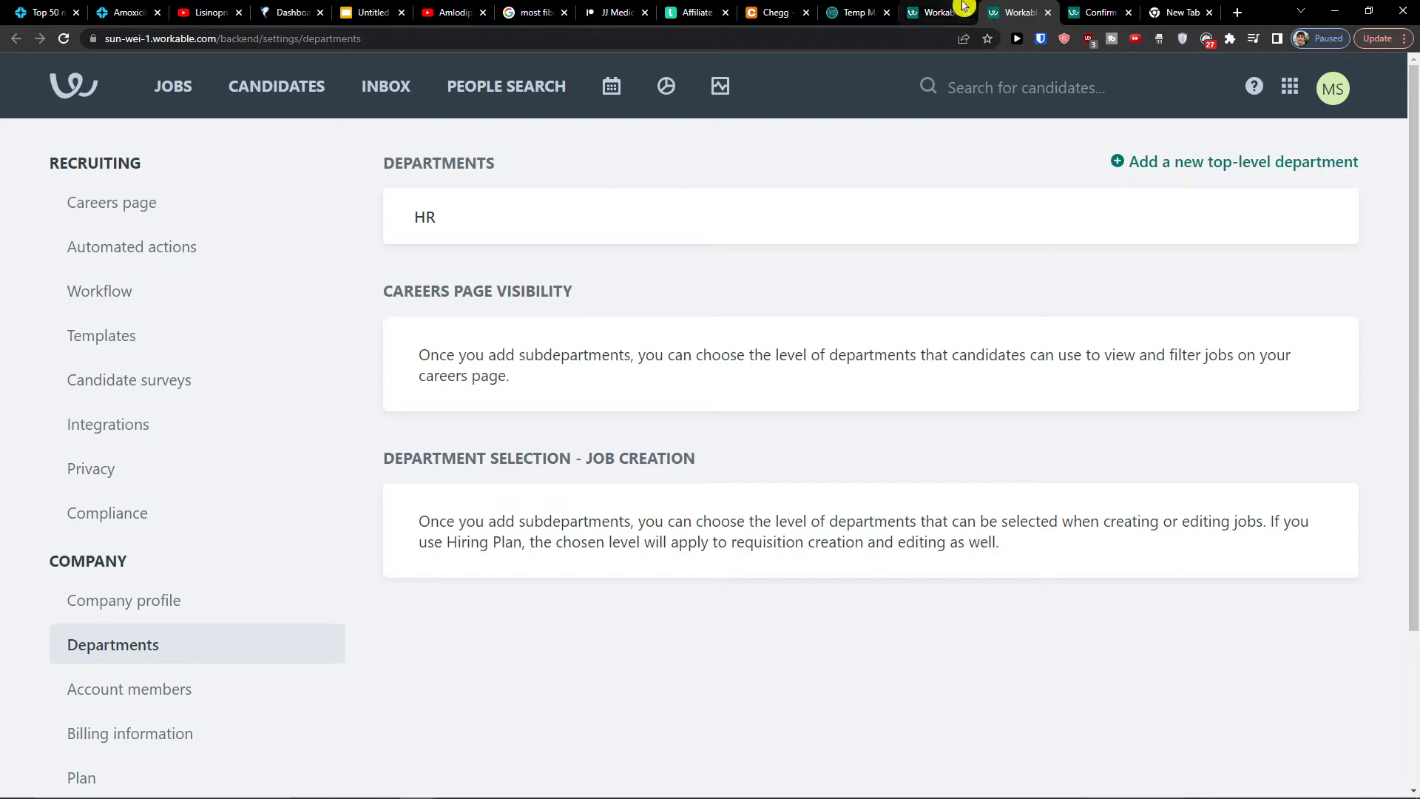
Correct the job title to 'Company Coach'
{"action": "left_click", "coordinate": [935, 7]}
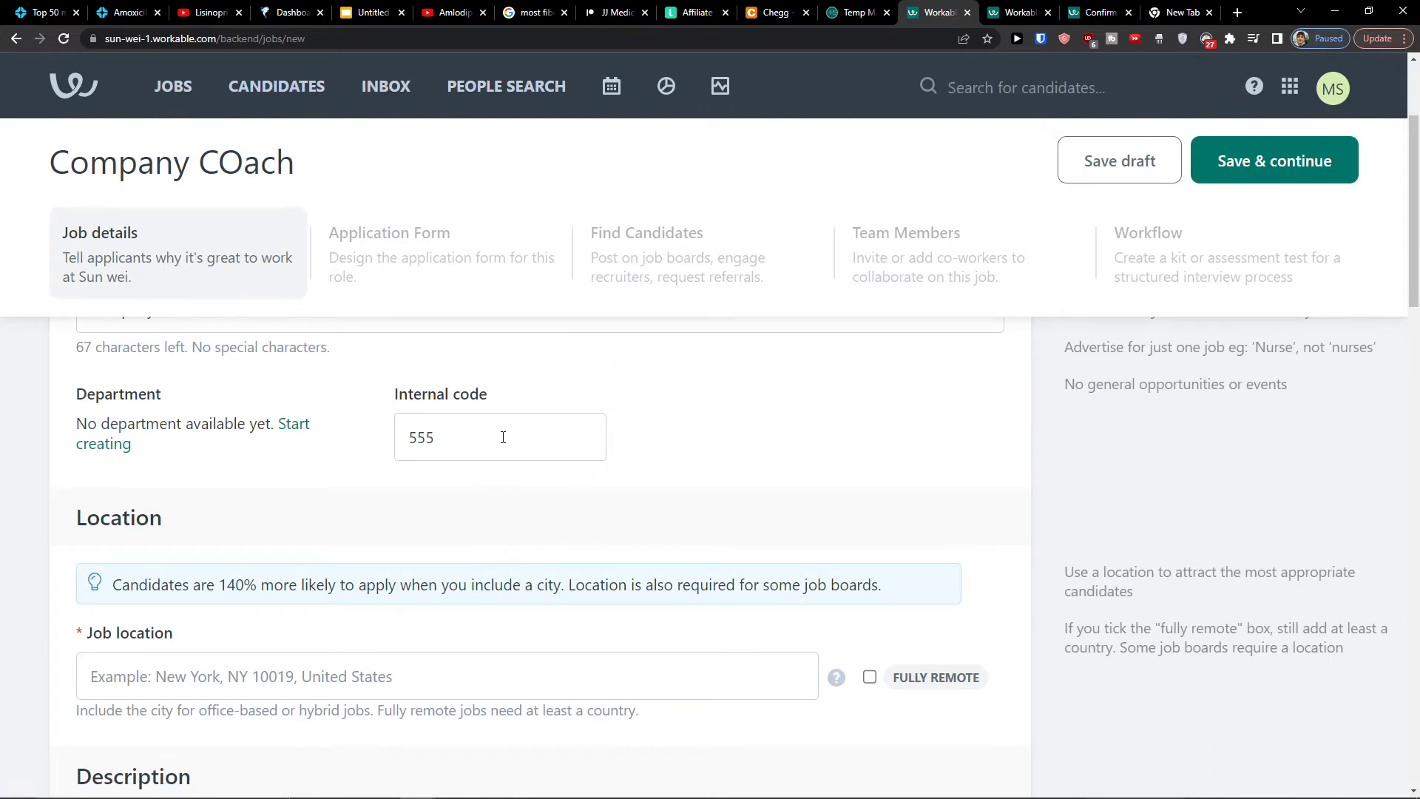
{"action": "scroll", "coordinate": [317, 439], "scroll_direction": "up", "scroll_amount": 1}
{"action": "left_click_drag", "start_coordinate": [166, 410], "coordinate": [177, 411]}
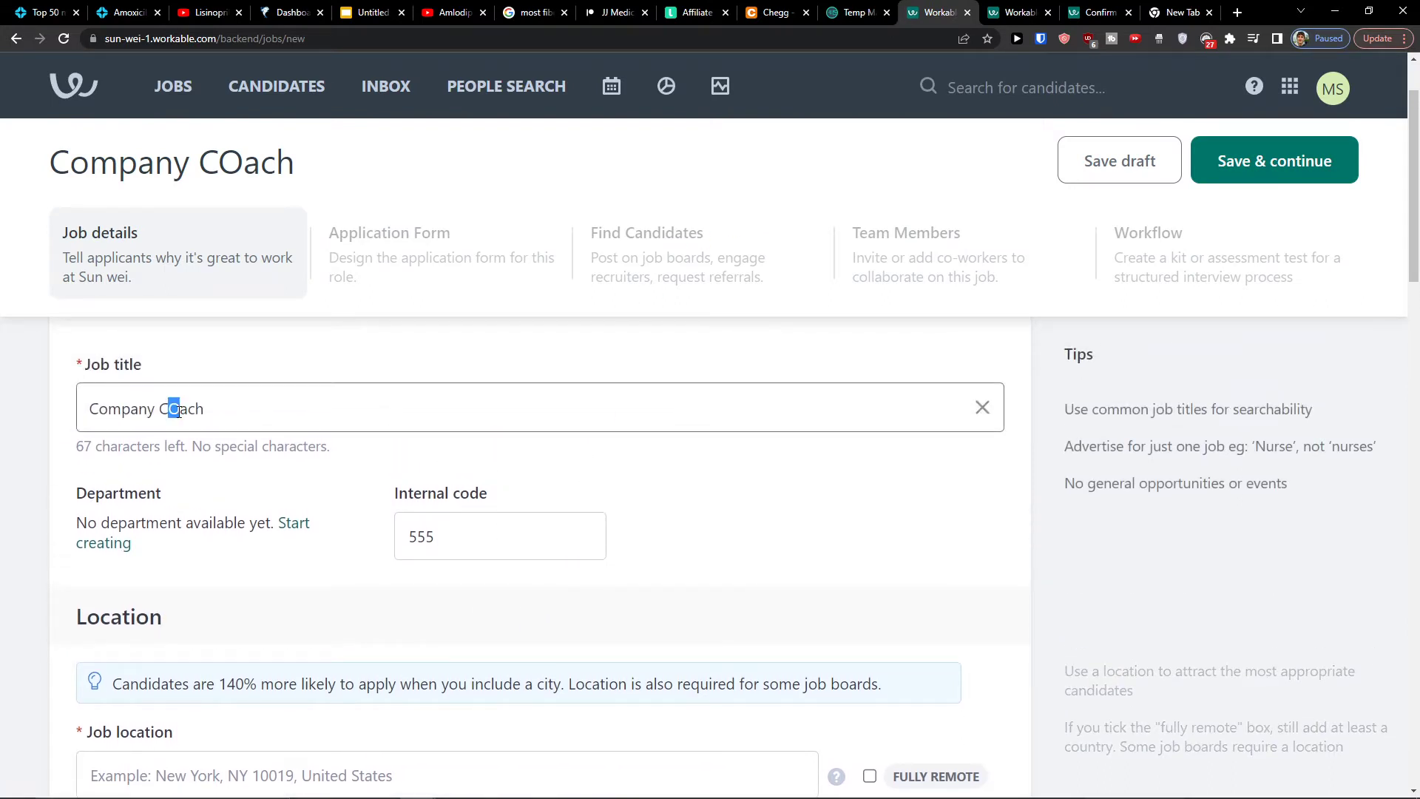
{"action": "type", "text": "p"}
{"action": "key", "text": "BackSpace"}
{"action": "type", "text": "o"}
{"action": "scroll", "coordinate": [226, 463], "scroll_direction": "down", "scroll_amount": 3}
Mark the job fully remote and set its location to New York, NY, United States
{"action": "left_click", "coordinate": [228, 467]}
{"action": "left_click", "coordinate": [869, 482]}
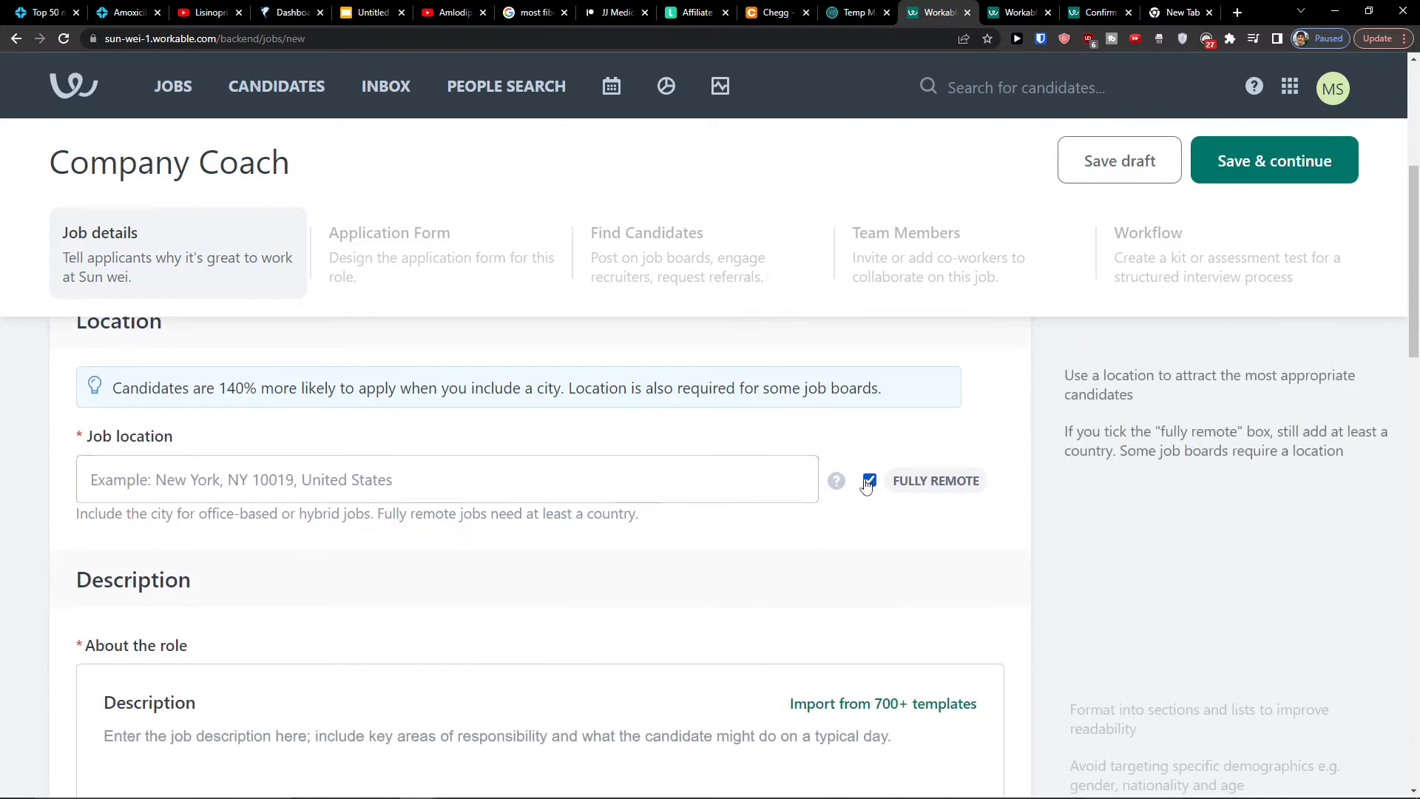
{"action": "left_click", "coordinate": [410, 470]}
{"action": "type", "text": "New"}
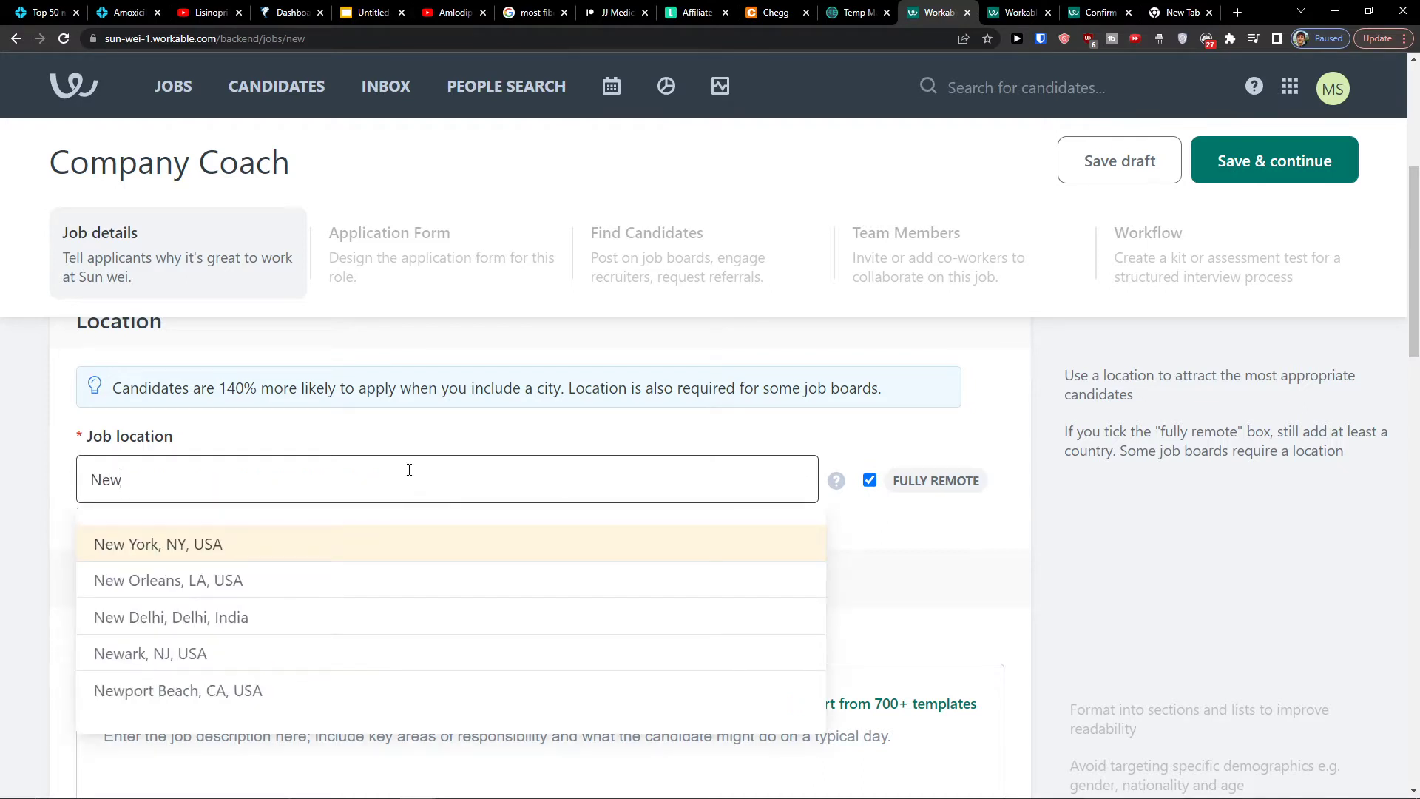
{"action": "left_click", "coordinate": [104, 545]}
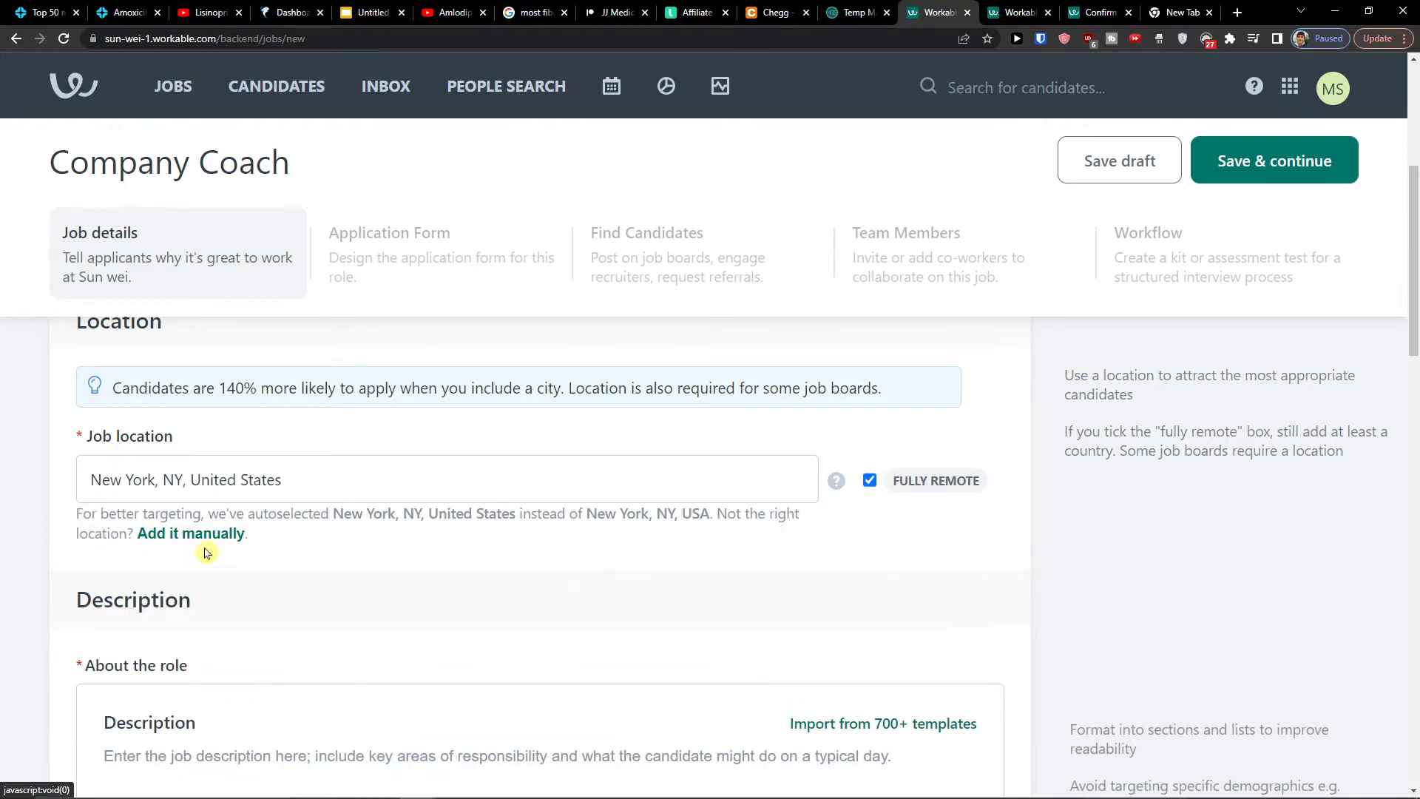
{"action": "scroll", "coordinate": [412, 566], "scroll_direction": "down", "scroll_amount": 1}
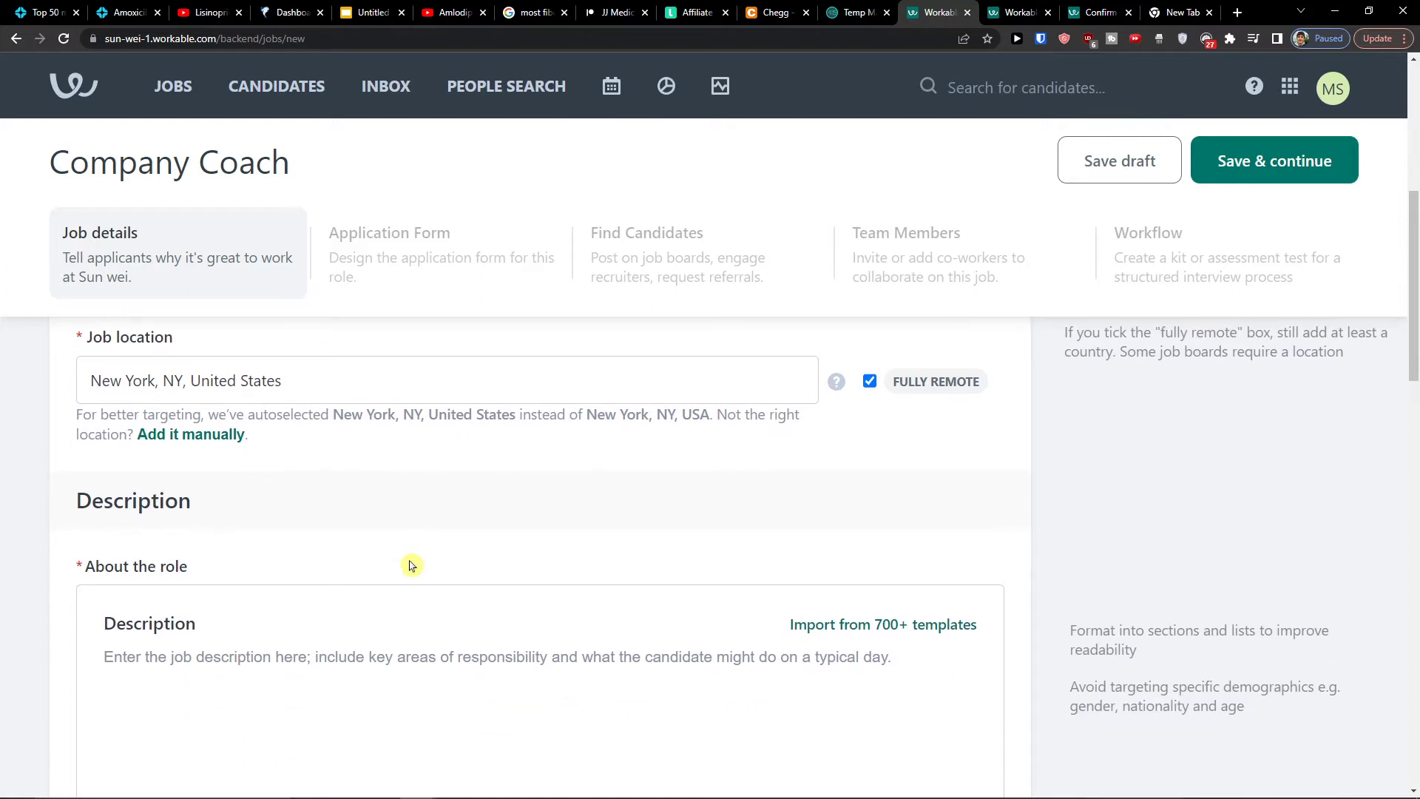
{"action": "scroll", "coordinate": [411, 567], "scroll_direction": "down", "scroll_amount": 2}
{"action": "left_click", "coordinate": [546, 568]}
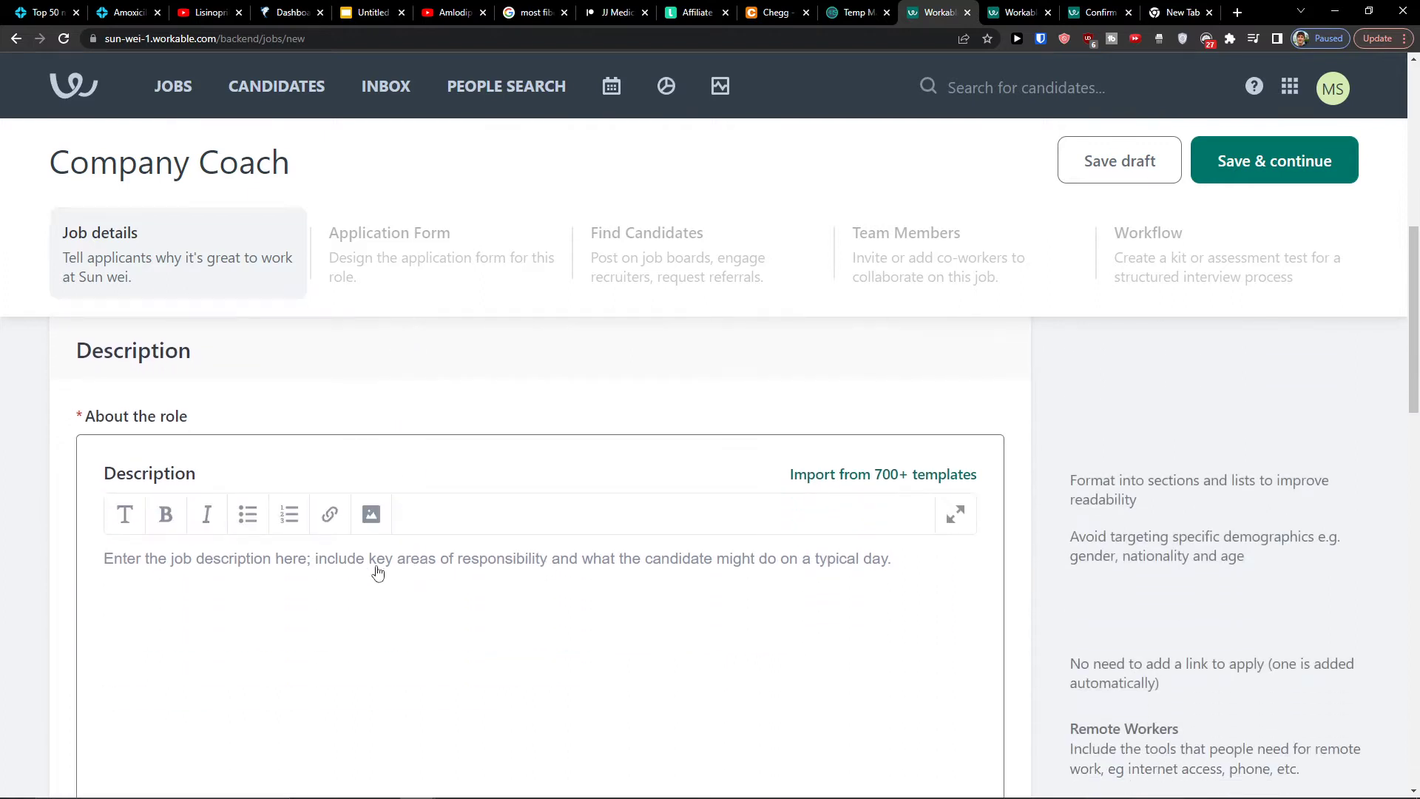
{"action": "scroll", "coordinate": [688, 482], "scroll_direction": "up", "scroll_amount": 1}
{"action": "scroll", "coordinate": [590, 505], "scroll_direction": "down", "scroll_amount": 2}
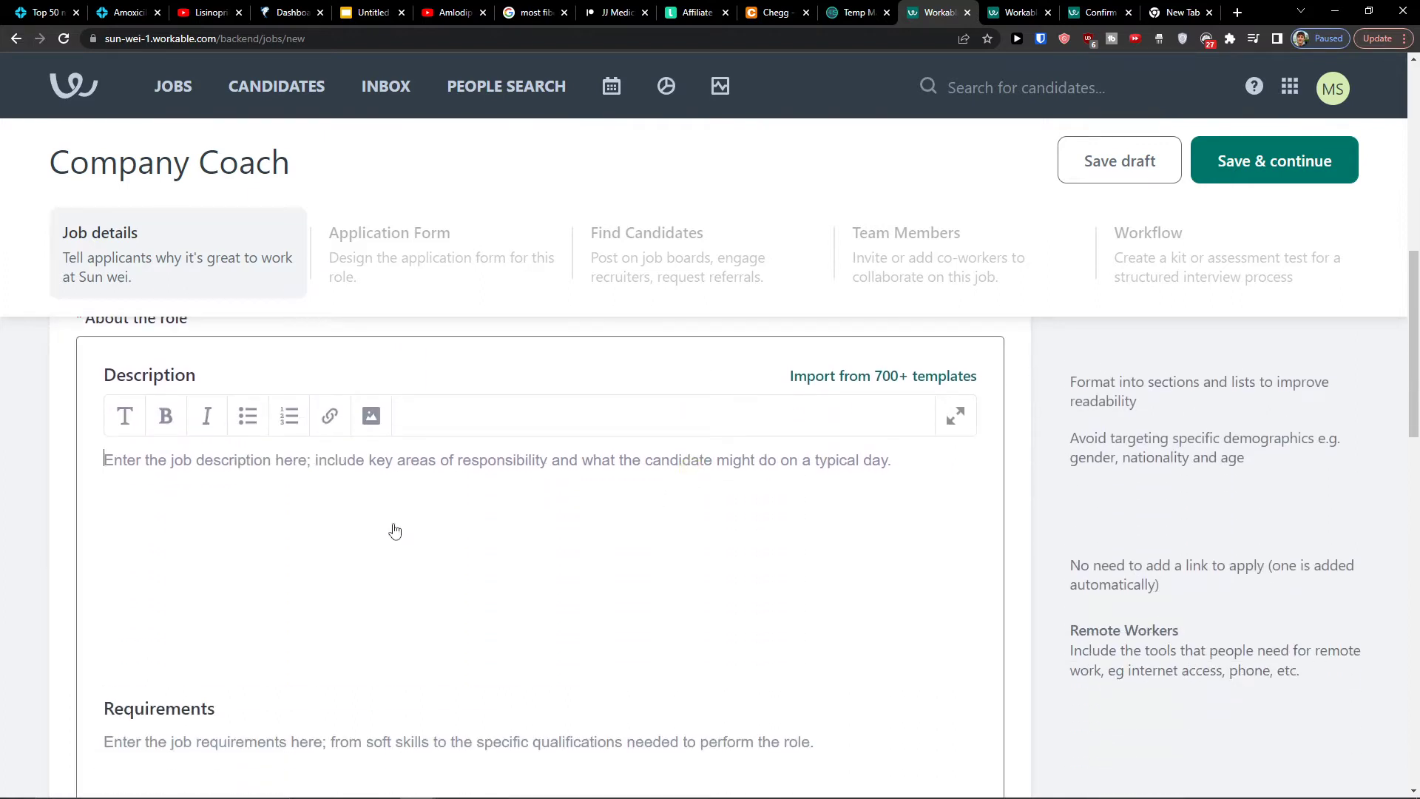
{"action": "scroll", "coordinate": [394, 530], "scroll_direction": "up", "scroll_amount": 1}
{"action": "scroll", "coordinate": [407, 518], "scroll_direction": "down", "scroll_amount": 1}
Try the job templates window and the full-screen description editor, then close both
{"action": "left_click", "coordinate": [850, 378]}
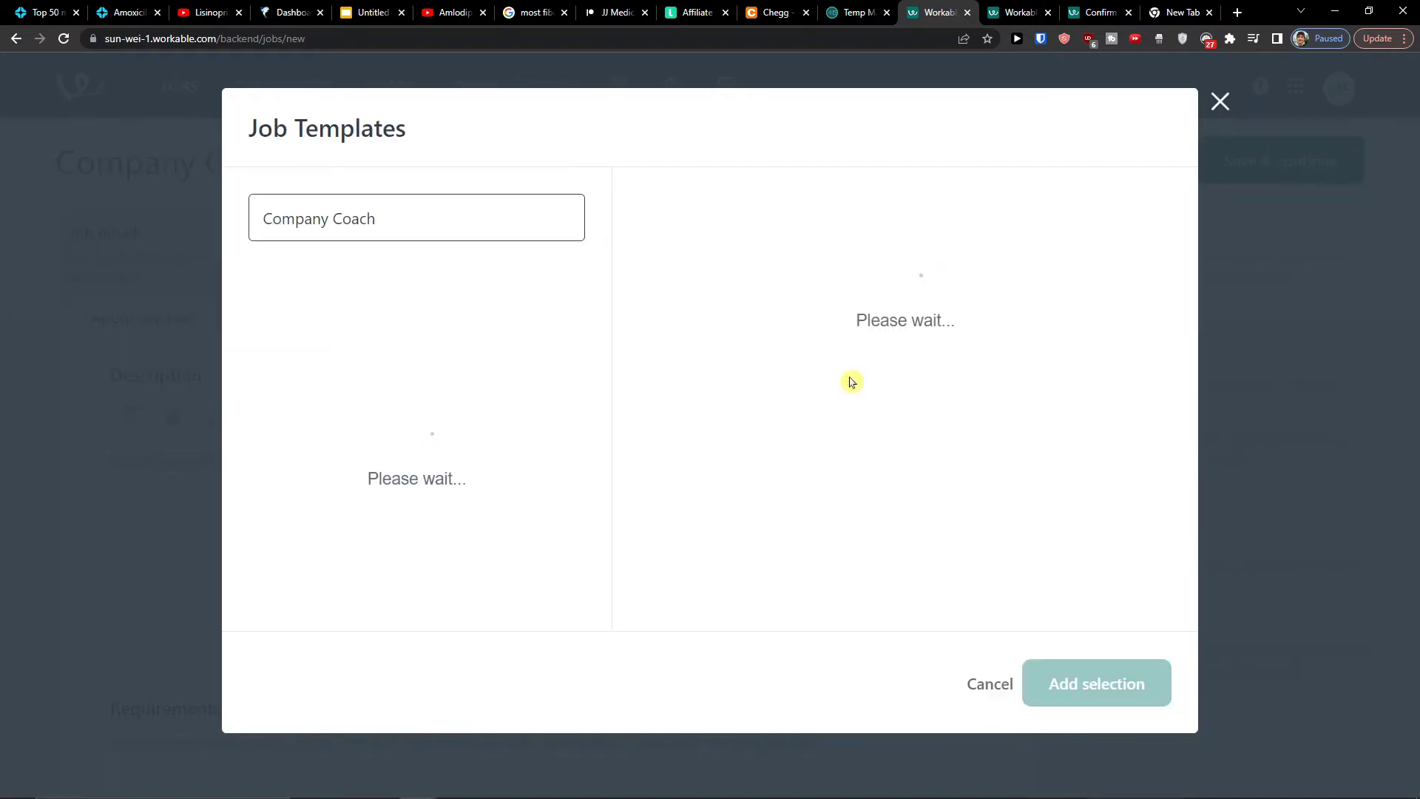
{"action": "left_click", "coordinate": [1222, 104]}
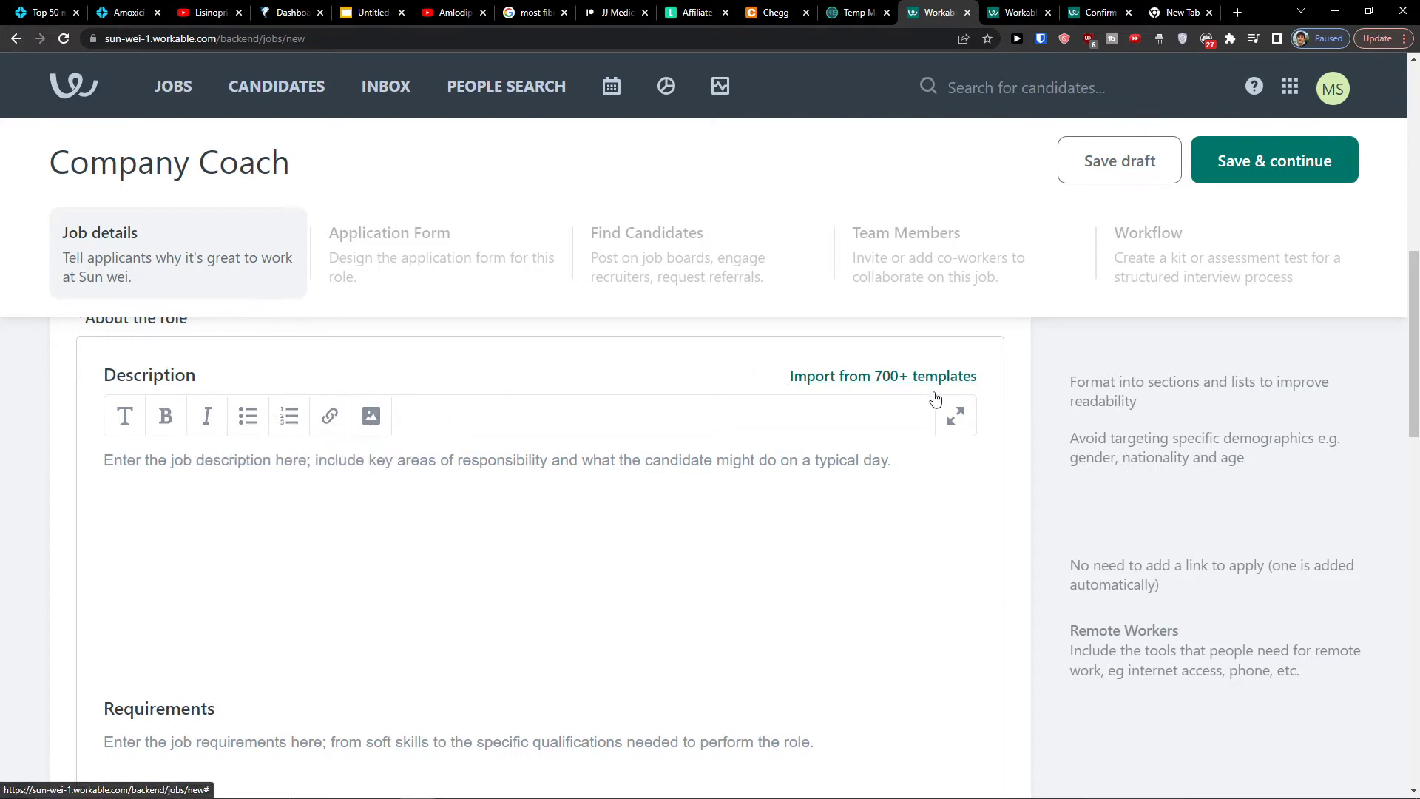
{"action": "left_click", "coordinate": [953, 414]}
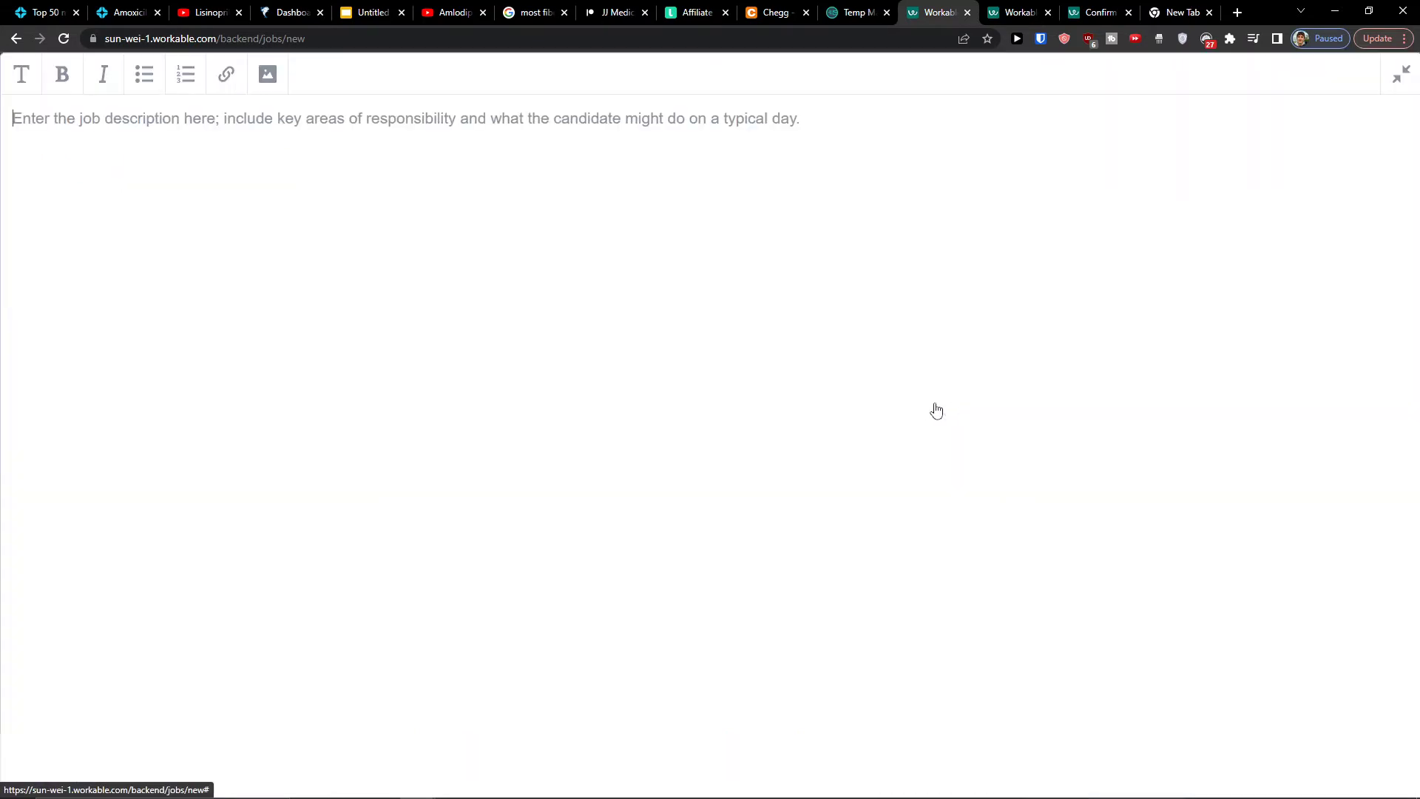
{"action": "left_click", "coordinate": [1402, 75]}
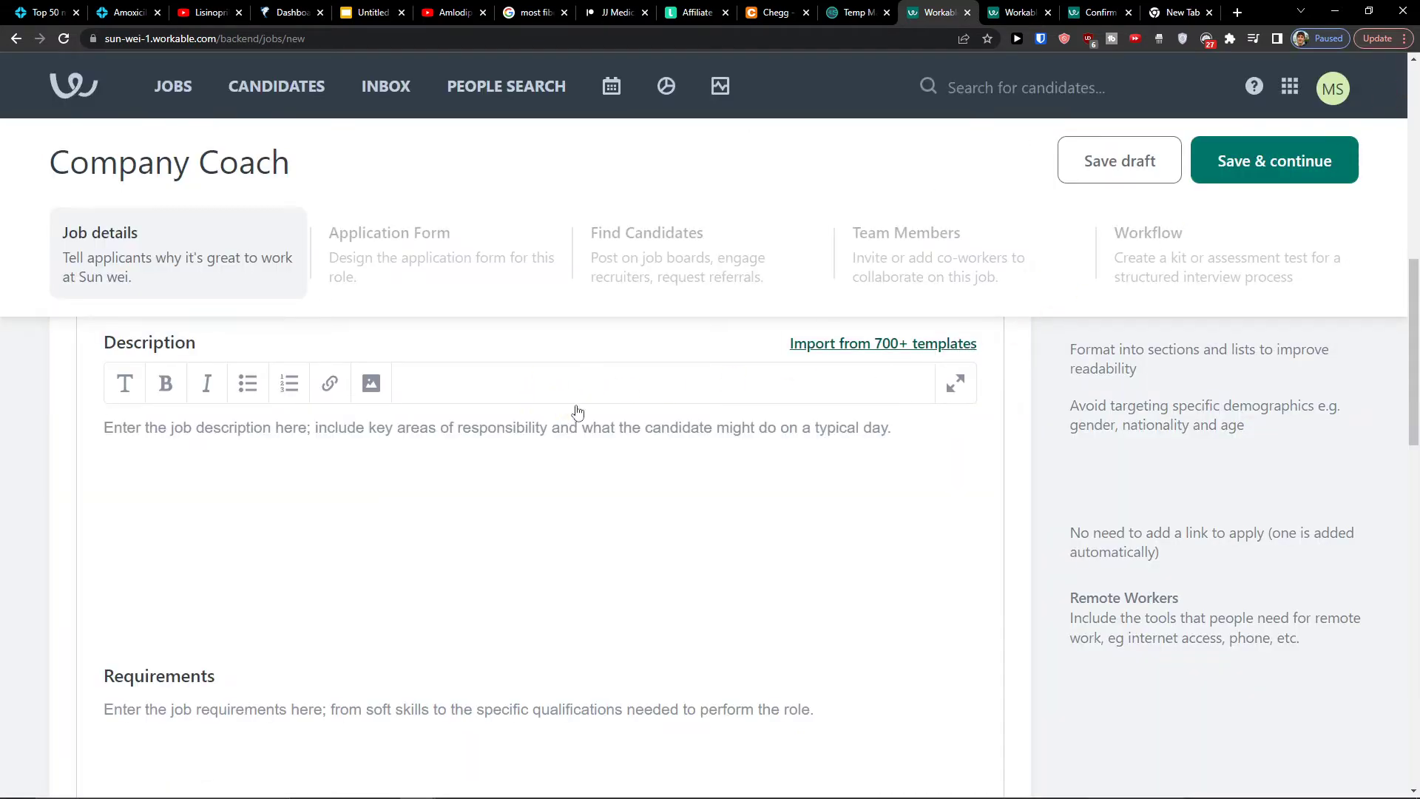
Import the Training Facilitator description plus LMS, educational techniques and full training cycle requirements
{"action": "left_click", "coordinate": [875, 345]}
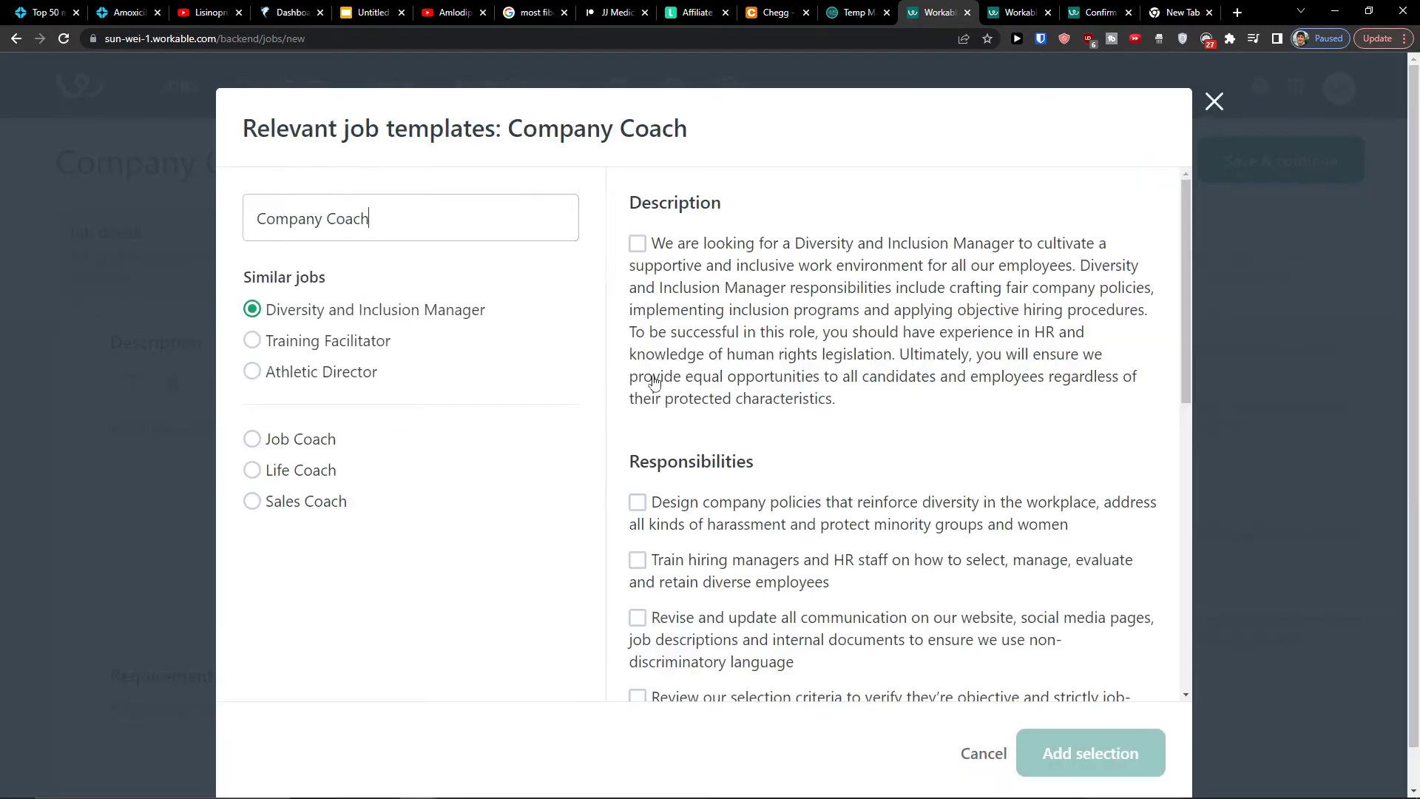
{"action": "left_click", "coordinate": [318, 195]}
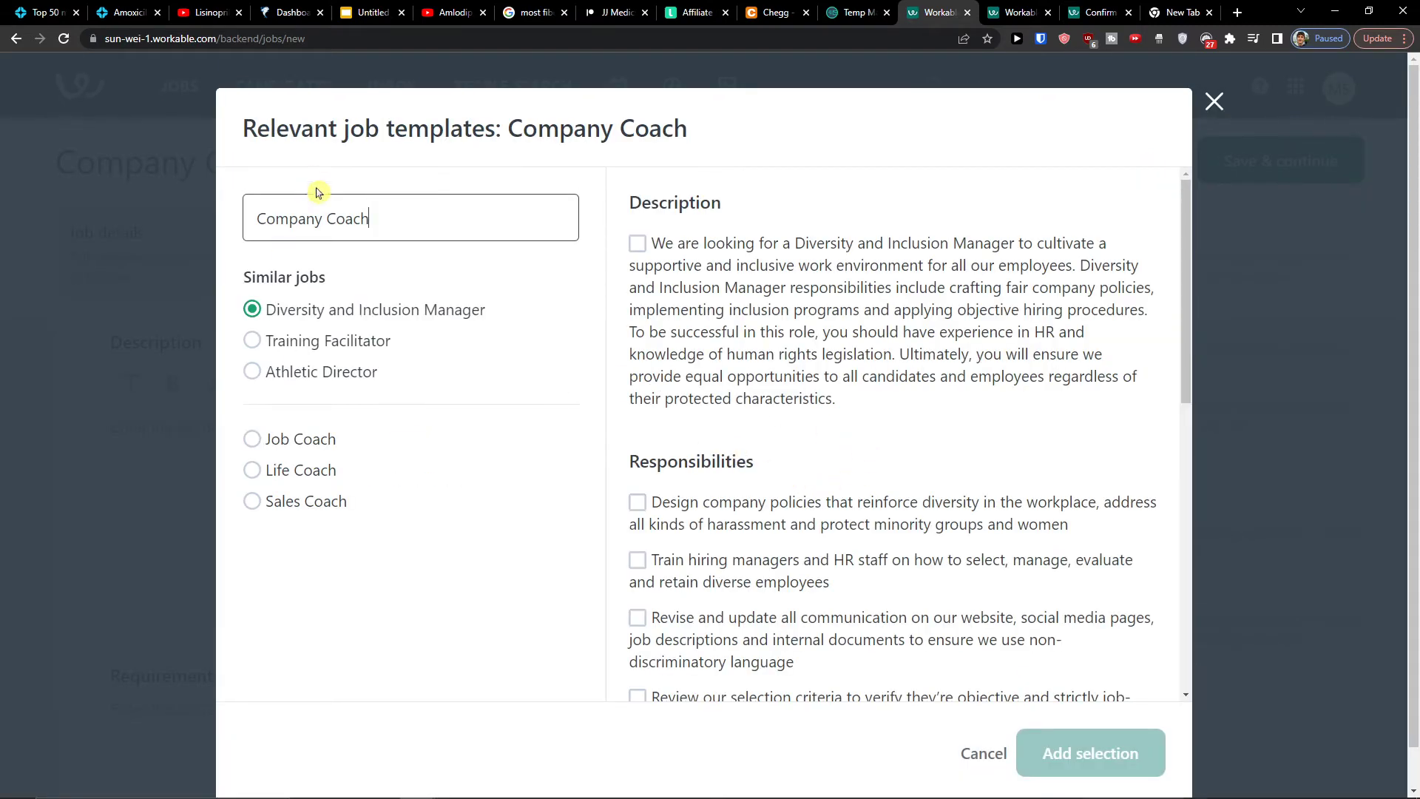
{"action": "left_click", "coordinate": [271, 339]}
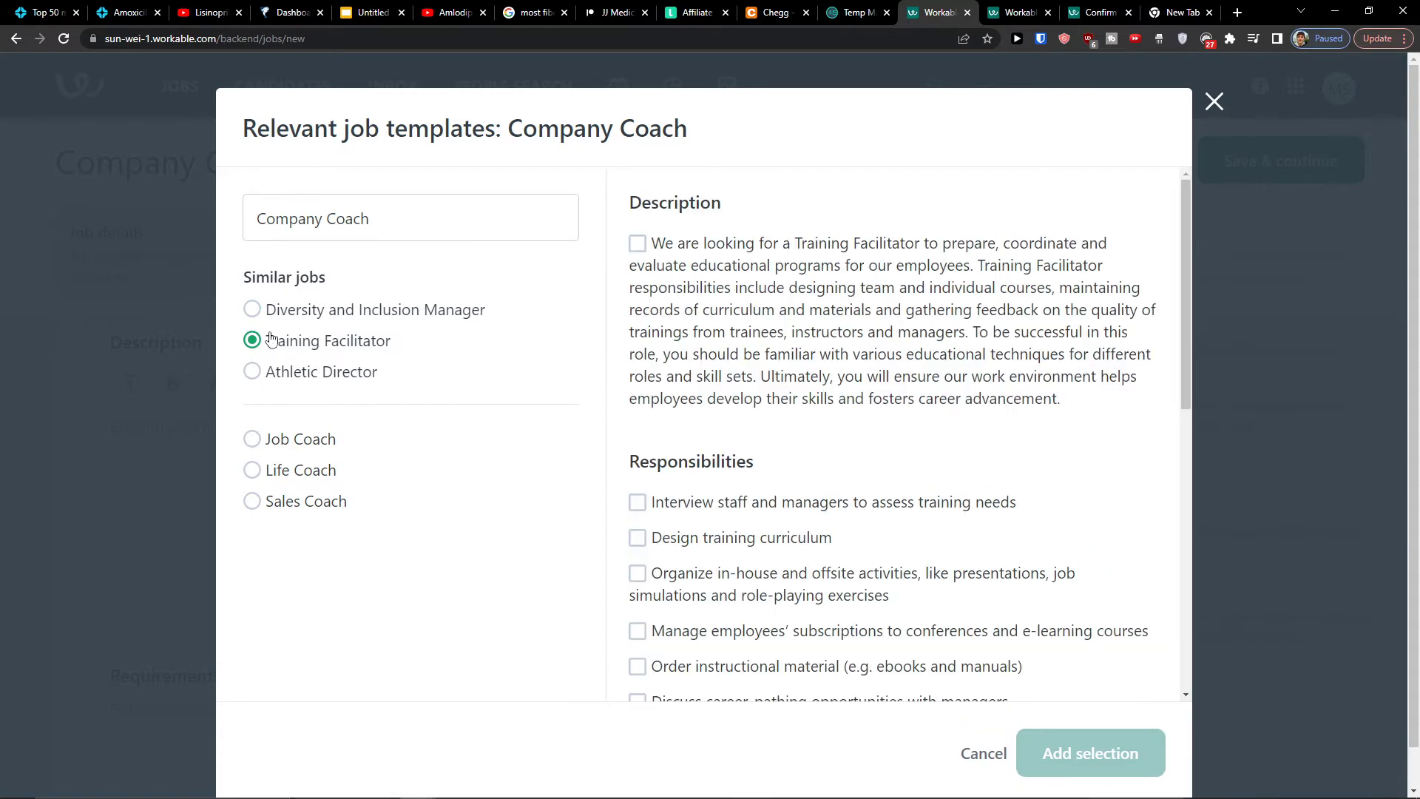
{"action": "left_click", "coordinate": [637, 246]}
{"action": "scroll", "coordinate": [705, 336], "scroll_direction": "down", "scroll_amount": 3}
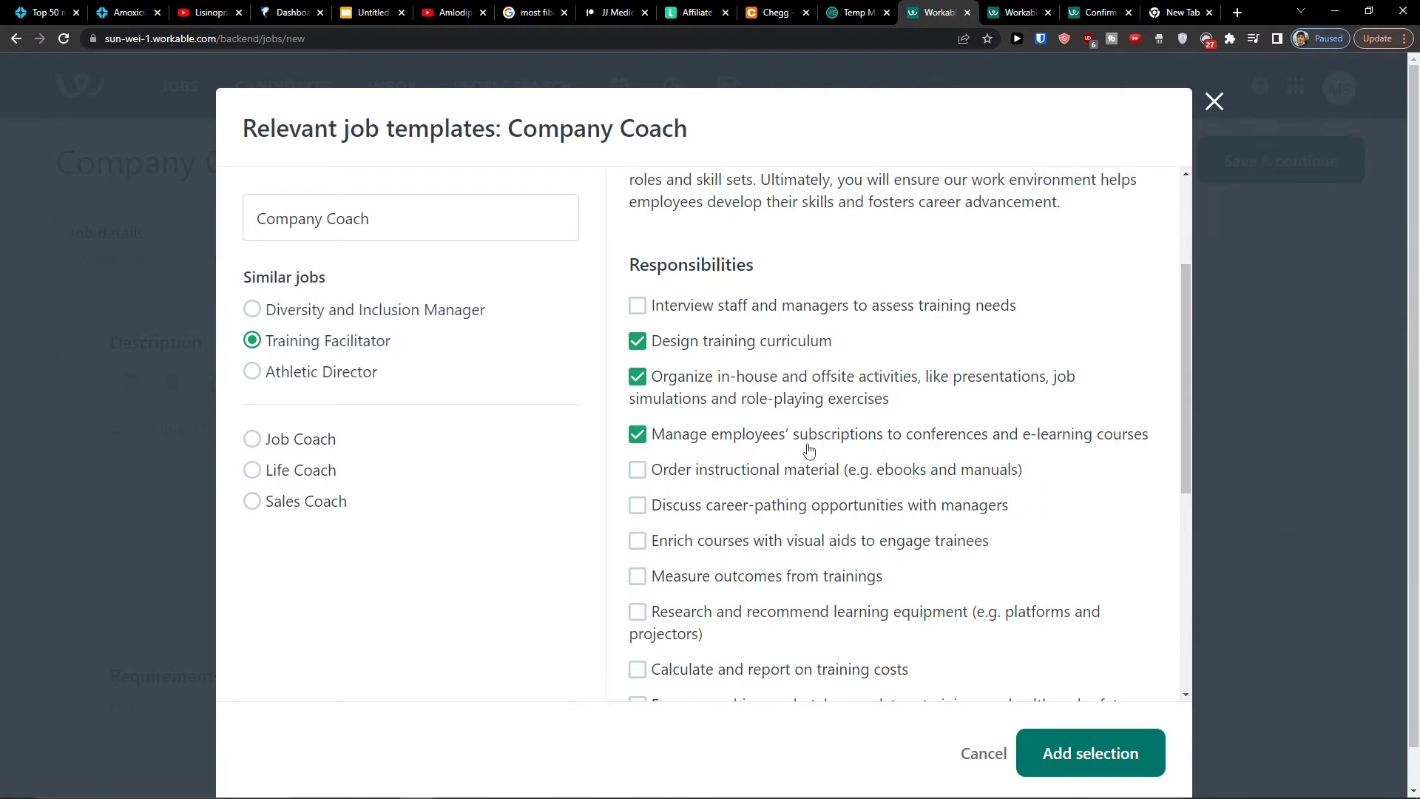
{"action": "scroll", "coordinate": [808, 449], "scroll_direction": "down", "scroll_amount": 6}
{"action": "left_click", "coordinate": [636, 438]}
{"action": "left_click", "coordinate": [638, 473]}
{"action": "left_click", "coordinate": [637, 508]}
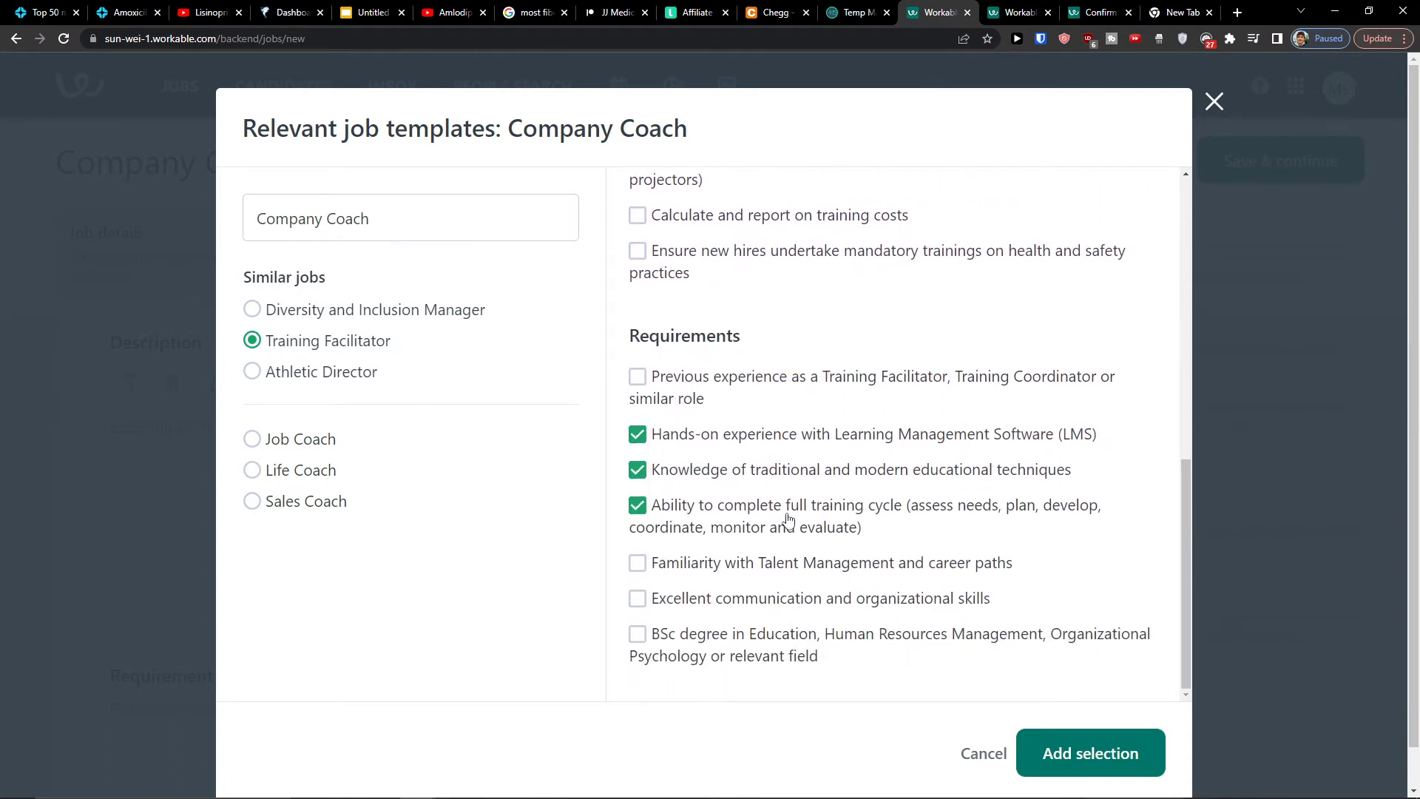
{"action": "left_click", "coordinate": [1090, 753]}
{"action": "scroll", "coordinate": [529, 593], "scroll_direction": "down", "scroll_amount": 4}
{"action": "scroll", "coordinate": [529, 593], "scroll_direction": "down", "scroll_amount": 1}
{"action": "scroll", "coordinate": [522, 531], "scroll_direction": "up", "scroll_amount": 2}
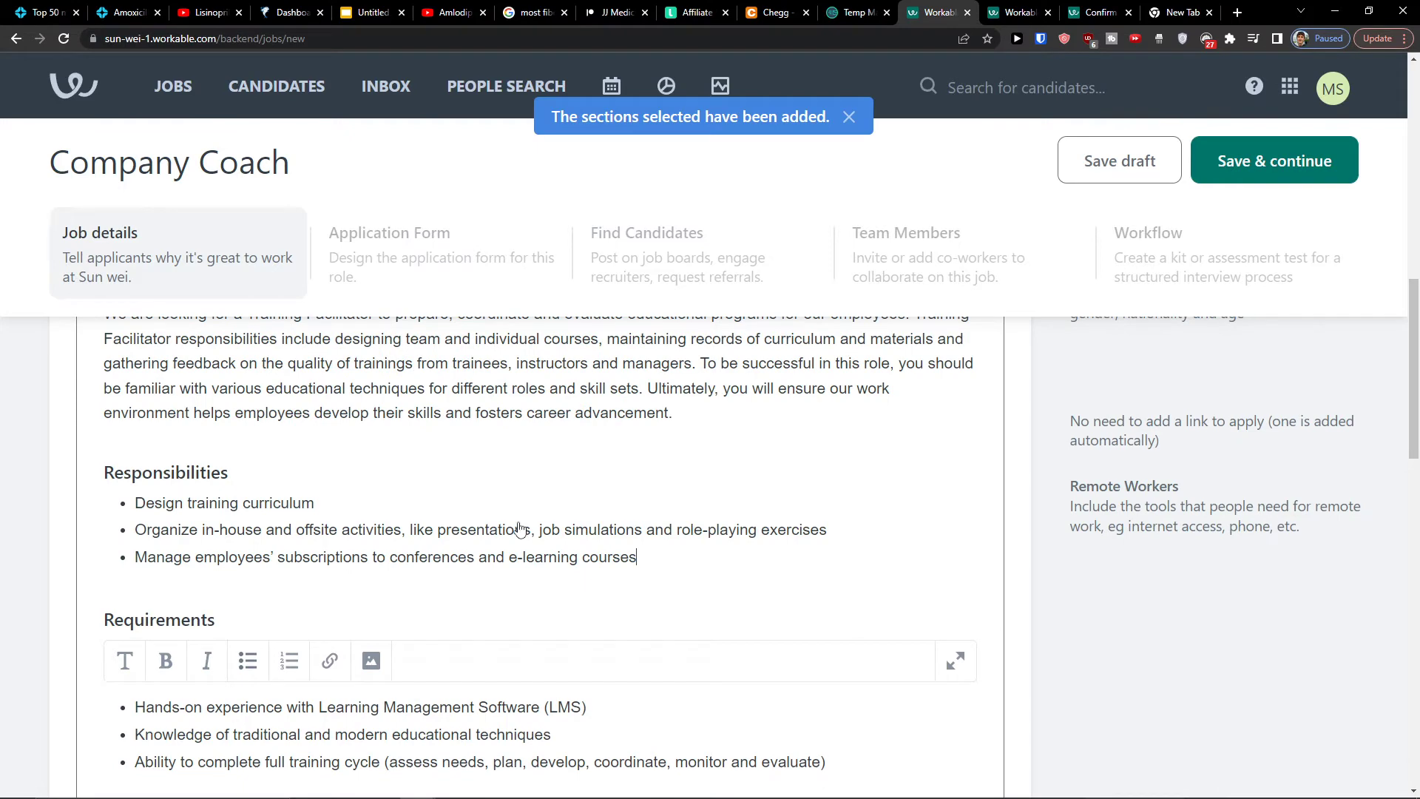
{"action": "scroll", "coordinate": [521, 529], "scroll_direction": "down", "scroll_amount": 5}
{"action": "scroll", "coordinate": [581, 528], "scroll_direction": "up", "scroll_amount": 2}
{"action": "scroll", "coordinate": [579, 517], "scroll_direction": "down", "scroll_amount": 4}
{"action": "scroll", "coordinate": [211, 533], "scroll_direction": "up", "scroll_amount": 1}
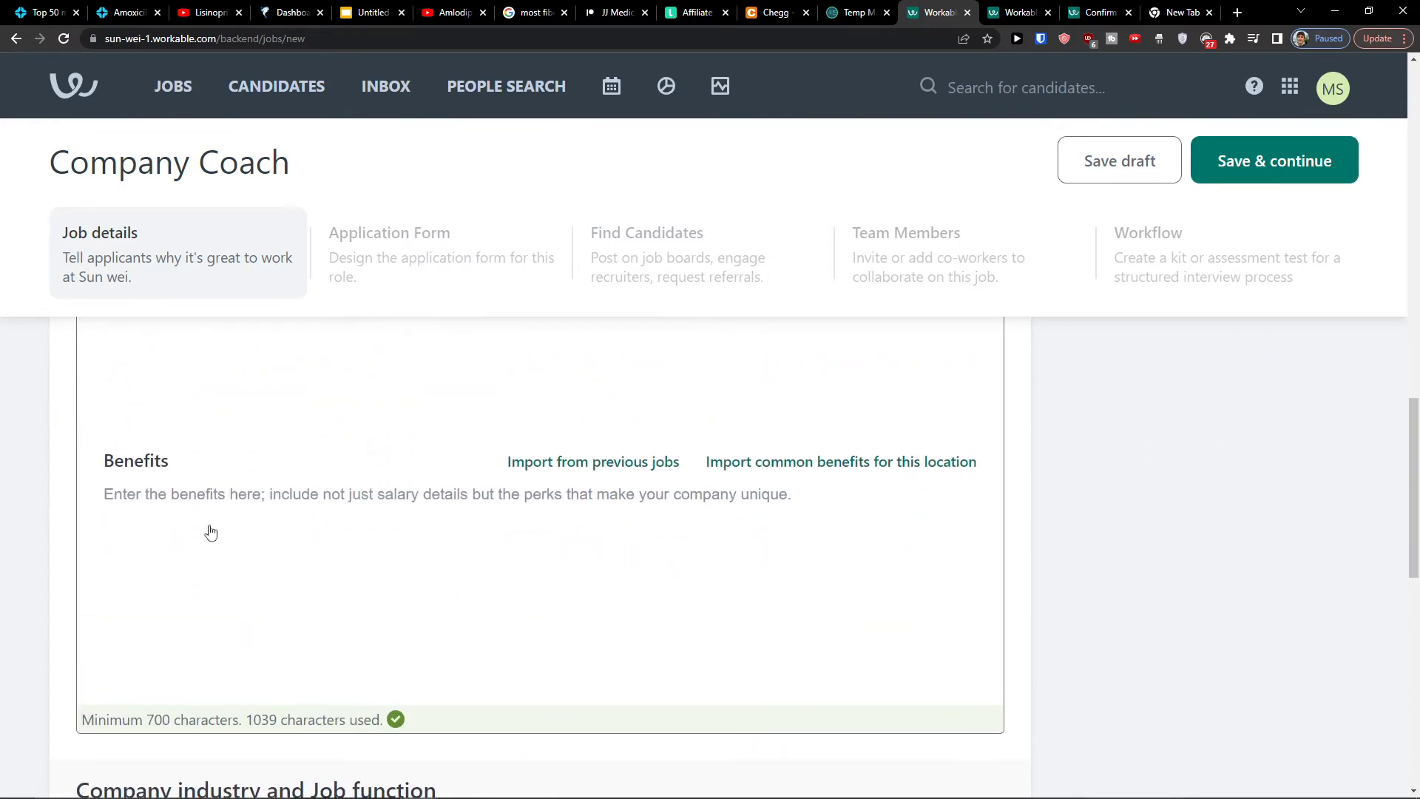
{"action": "scroll", "coordinate": [289, 505], "scroll_direction": "up", "scroll_amount": 6}
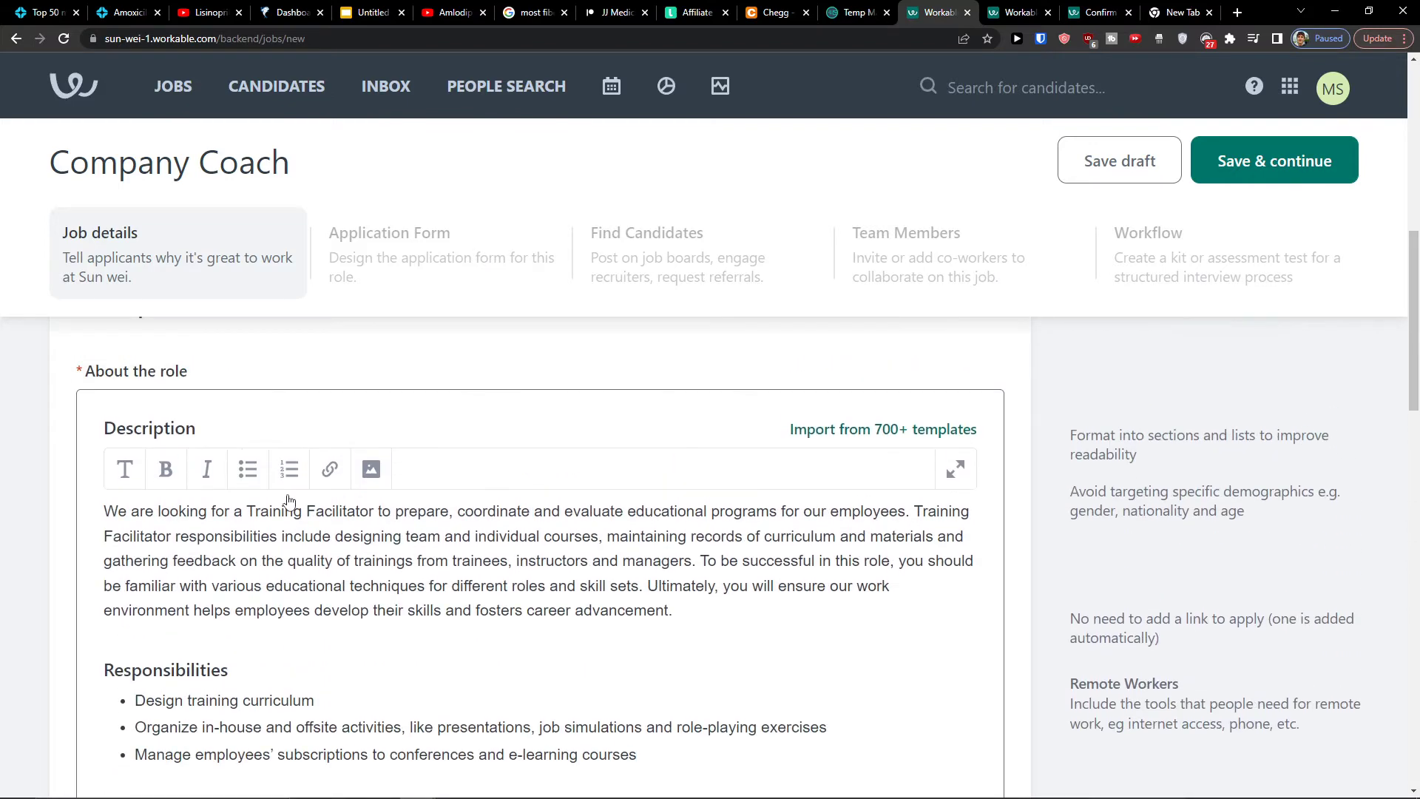
{"action": "scroll", "coordinate": [289, 502], "scroll_direction": "down", "scroll_amount": 6}
{"action": "scroll", "coordinate": [287, 502], "scroll_direction": "down", "scroll_amount": 4}
{"action": "scroll", "coordinate": [301, 501], "scroll_direction": "up", "scroll_amount": 7}
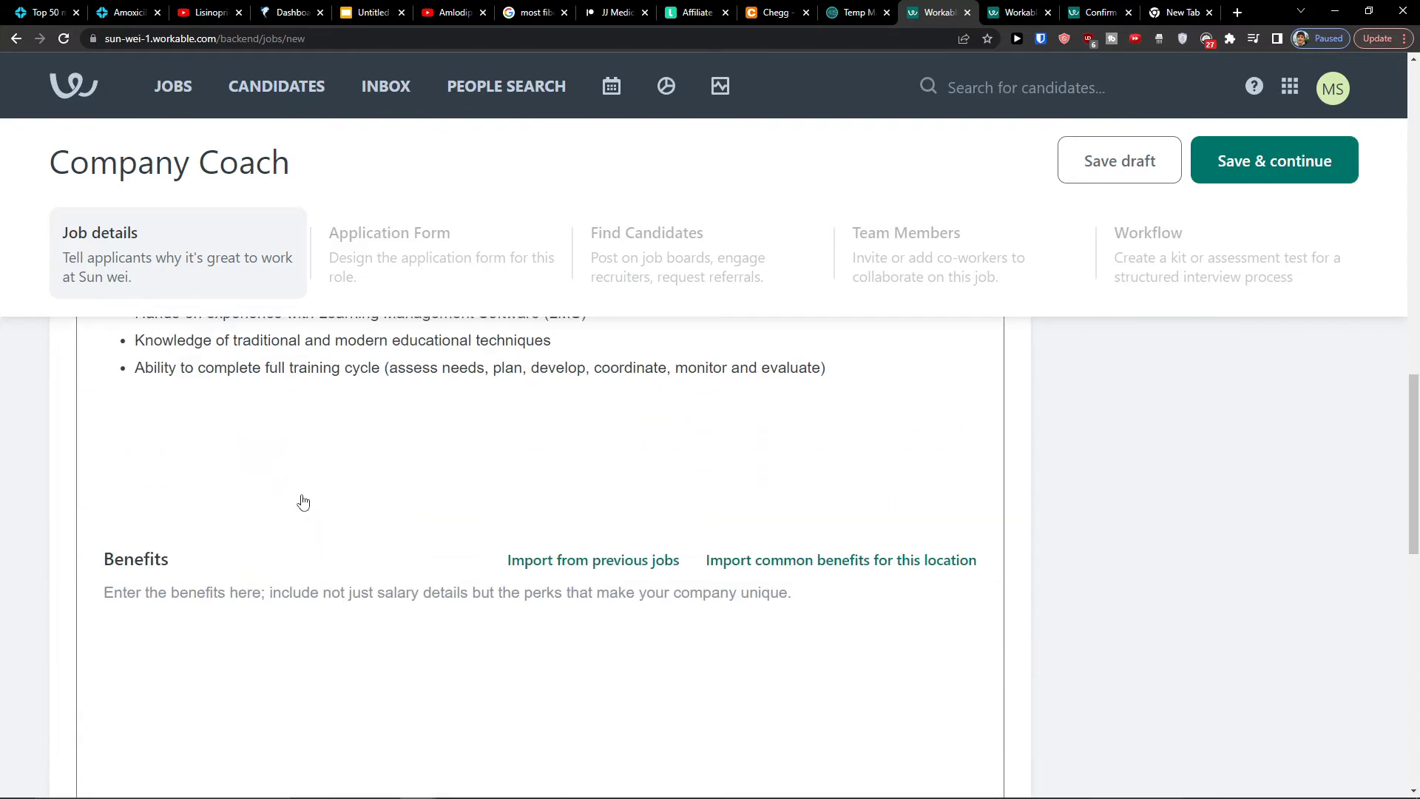
{"action": "scroll", "coordinate": [309, 502], "scroll_direction": "down", "scroll_amount": 2}
{"action": "scroll", "coordinate": [312, 488], "scroll_direction": "up", "scroll_amount": 3}
{"action": "scroll", "coordinate": [316, 498], "scroll_direction": "down", "scroll_amount": 6}
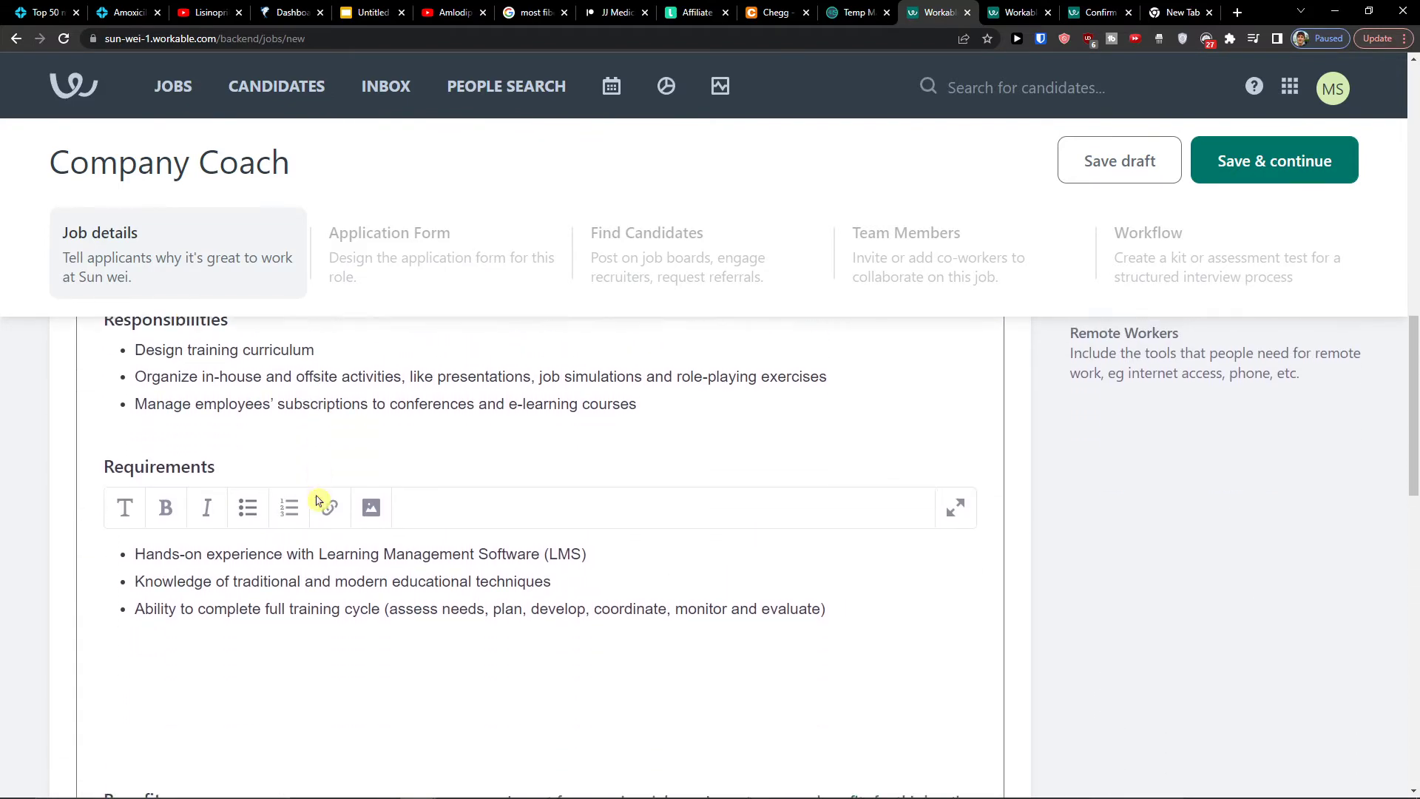
{"action": "scroll", "coordinate": [315, 498], "scroll_direction": "down", "scroll_amount": 5}
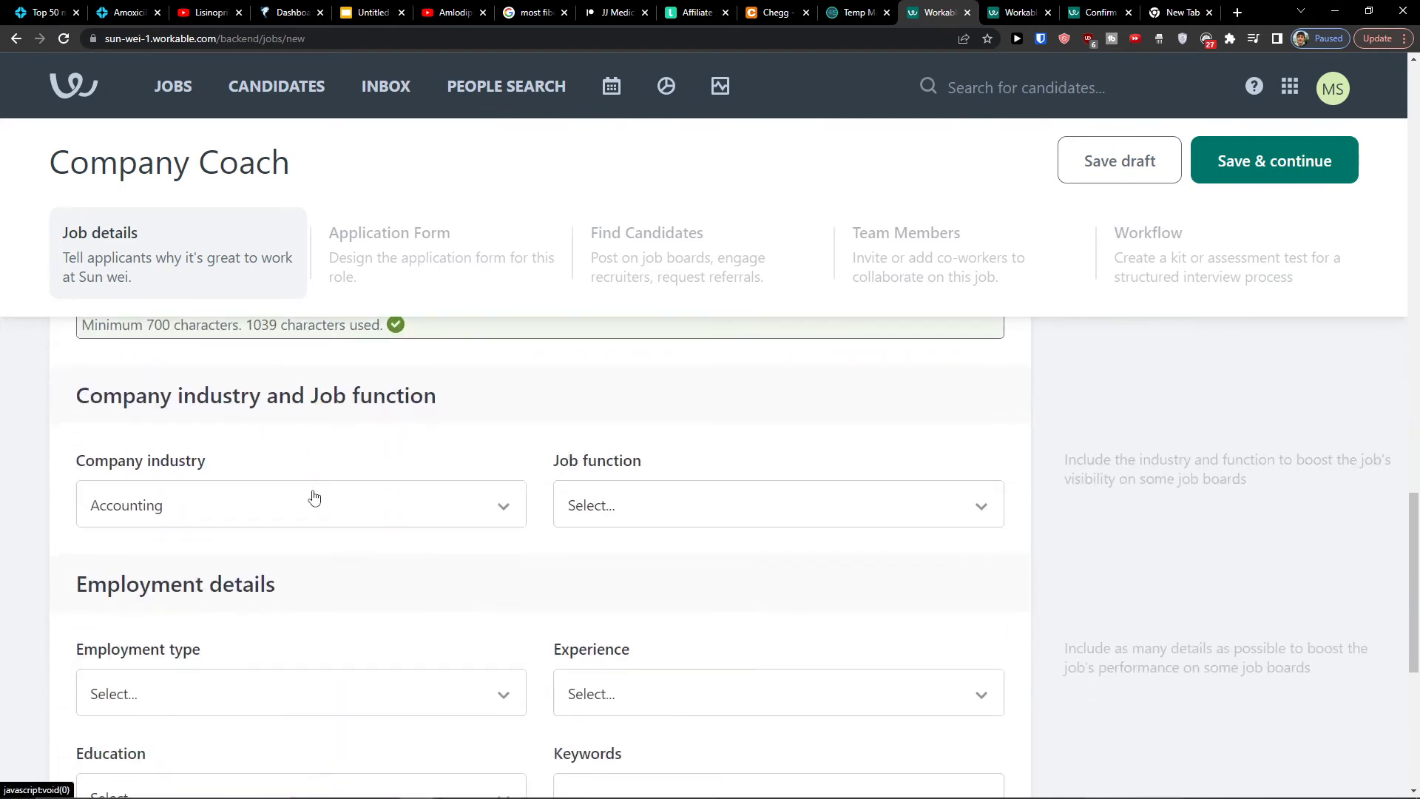
Set job function to Education, employment type to Contract and experience to Entry level
{"action": "left_click", "coordinate": [642, 520]}
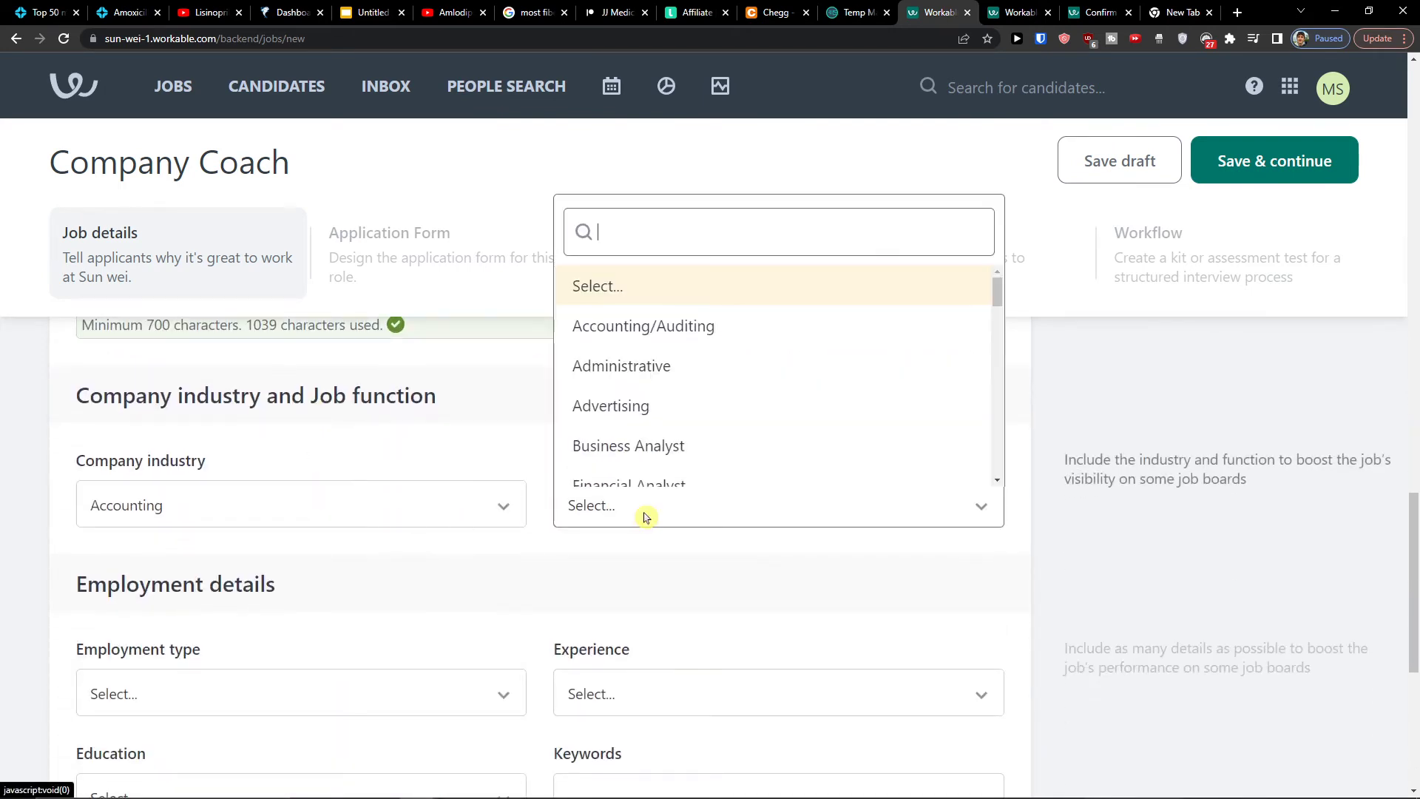
{"action": "scroll", "coordinate": [728, 342], "scroll_direction": "down", "scroll_amount": 3}
{"action": "scroll", "coordinate": [731, 339], "scroll_direction": "up", "scroll_amount": 1}
{"action": "scroll", "coordinate": [735, 351], "scroll_direction": "down", "scroll_amount": 5}
{"action": "scroll", "coordinate": [736, 354], "scroll_direction": "down", "scroll_amount": 3}
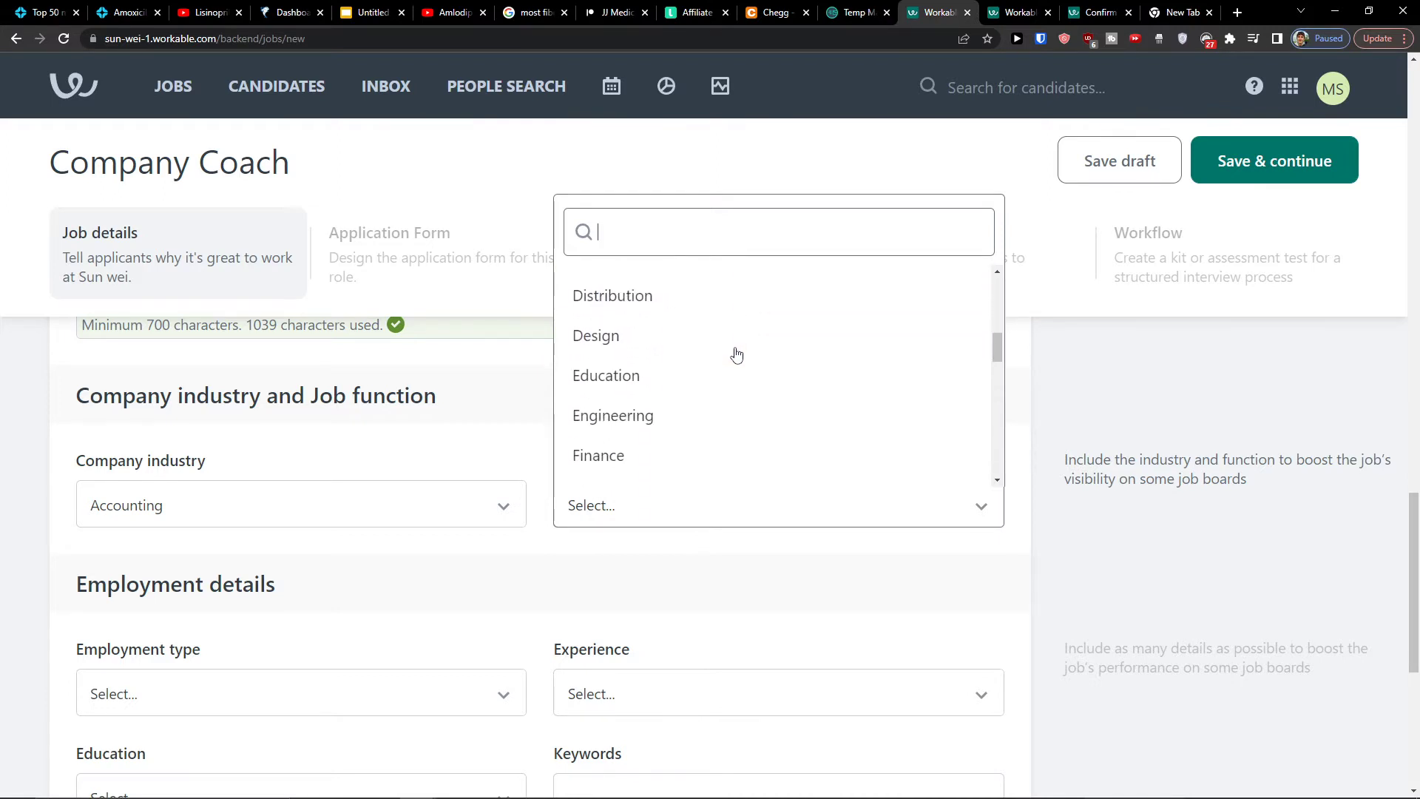
{"action": "left_click", "coordinate": [713, 307]}
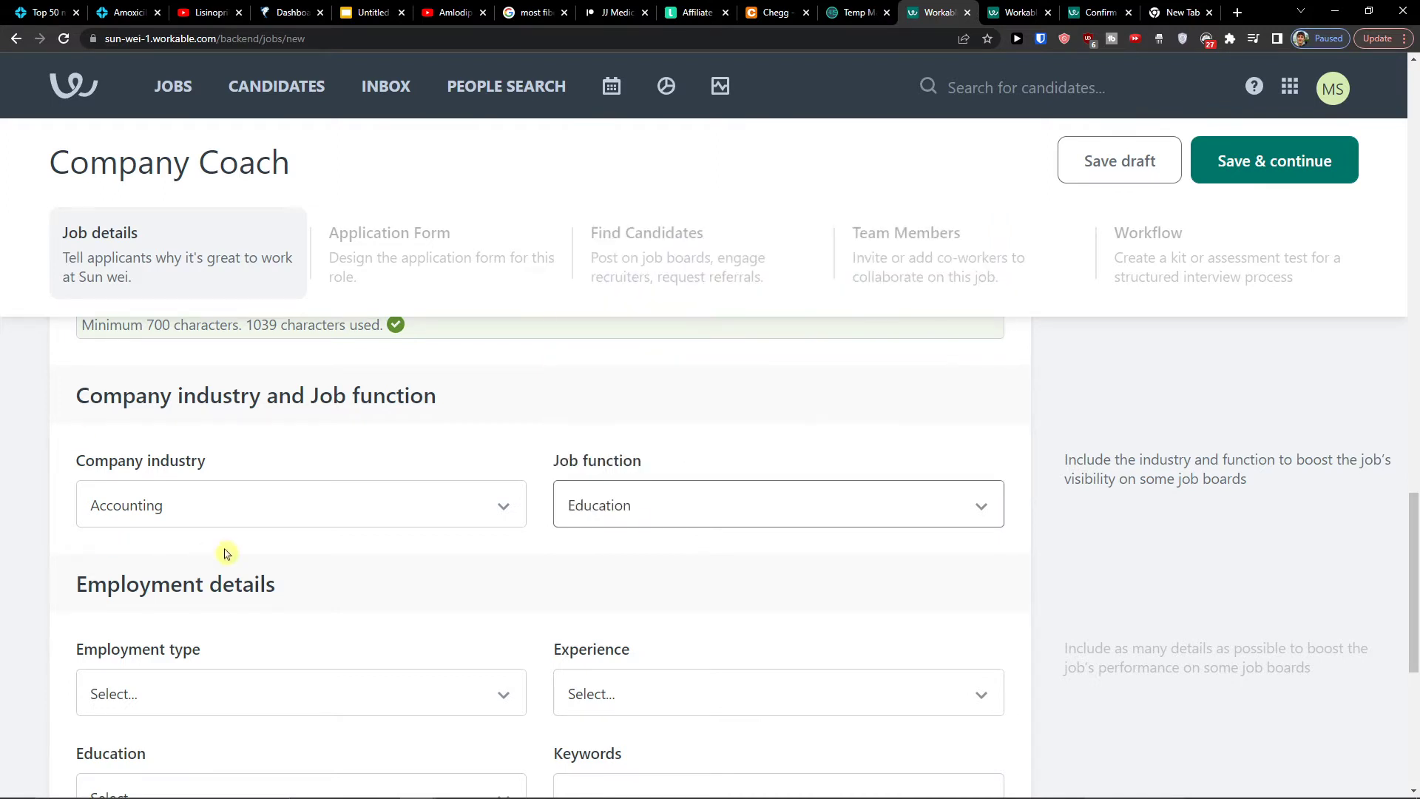
{"action": "scroll", "coordinate": [511, 551], "scroll_direction": "down", "scroll_amount": 2}
{"action": "scroll", "coordinate": [472, 554], "scroll_direction": "down", "scroll_amount": 1}
{"action": "left_click", "coordinate": [371, 488]}
{"action": "scroll", "coordinate": [270, 374], "scroll_direction": "down", "scroll_amount": 1}
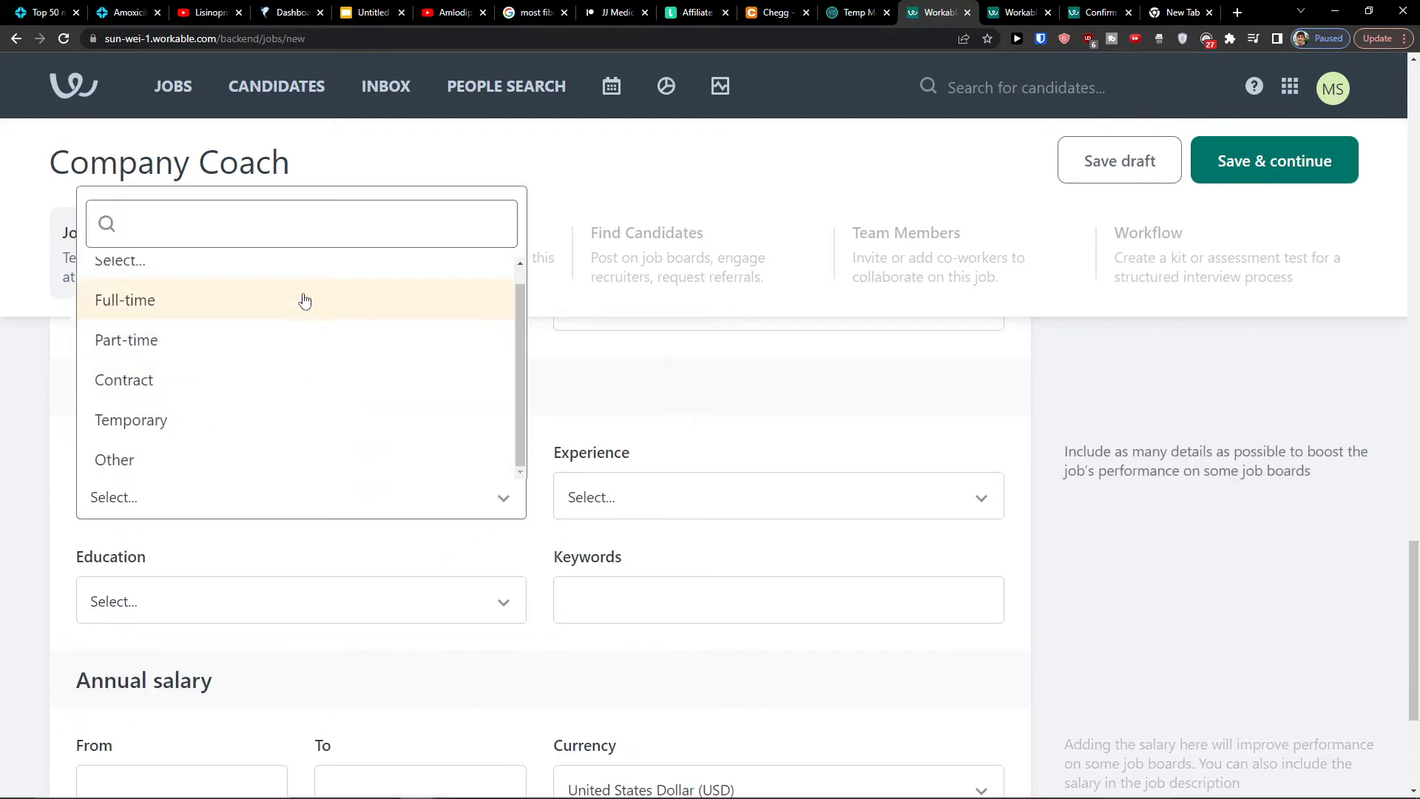
{"action": "left_click", "coordinate": [309, 370]}
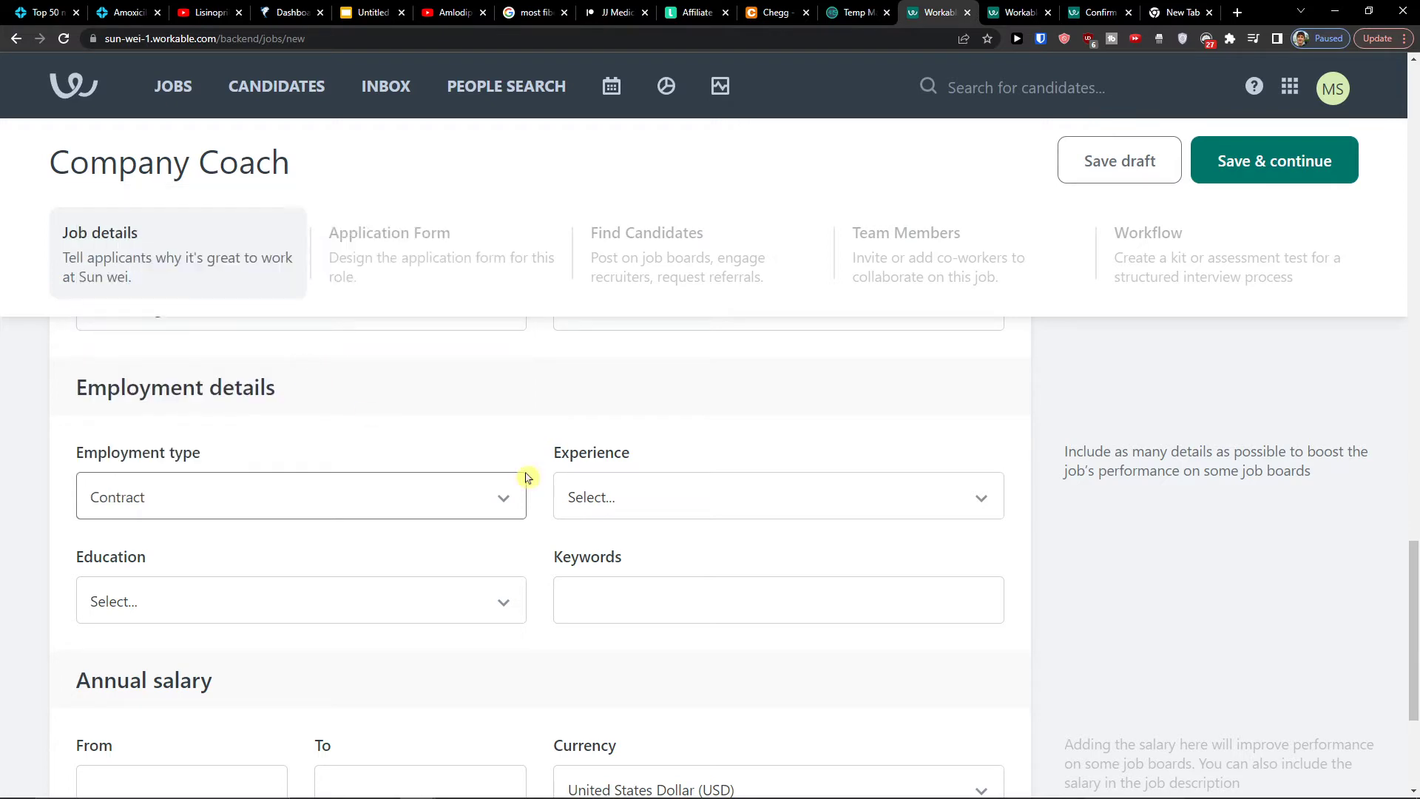
{"action": "left_click", "coordinate": [646, 492]}
{"action": "scroll", "coordinate": [714, 370], "scroll_direction": "down", "scroll_amount": 1}
{"action": "scroll", "coordinate": [714, 359], "scroll_direction": "up", "scroll_amount": 2}
{"action": "scroll", "coordinate": [714, 355], "scroll_direction": "down", "scroll_amount": 2}
{"action": "left_click", "coordinate": [666, 300]}
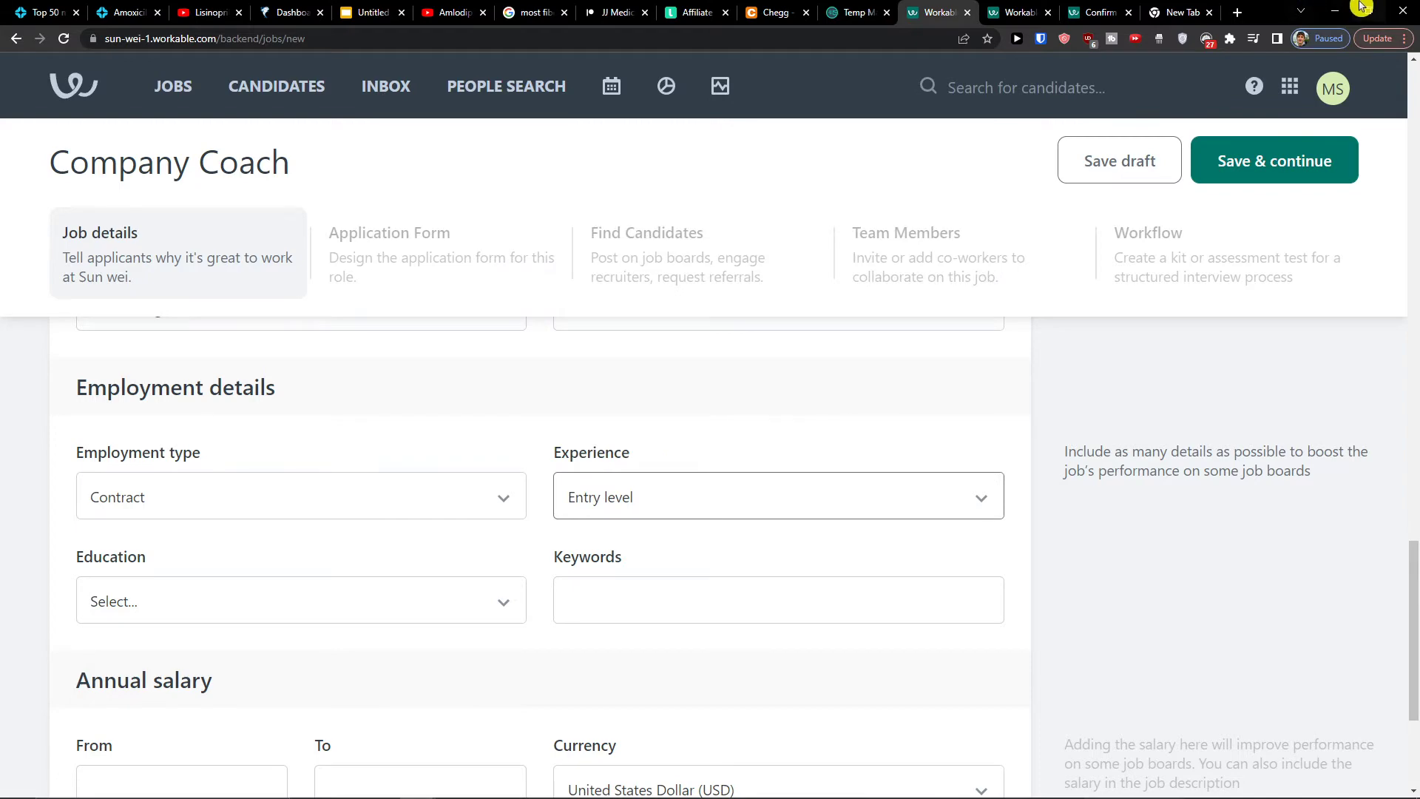
Set education to Certification and the annual salary range to 10000–50000 USD
{"action": "left_click", "coordinate": [1238, 11]}
{"action": "left_click_drag", "start_coordinate": [1208, 9], "coordinate": [0, 404]}
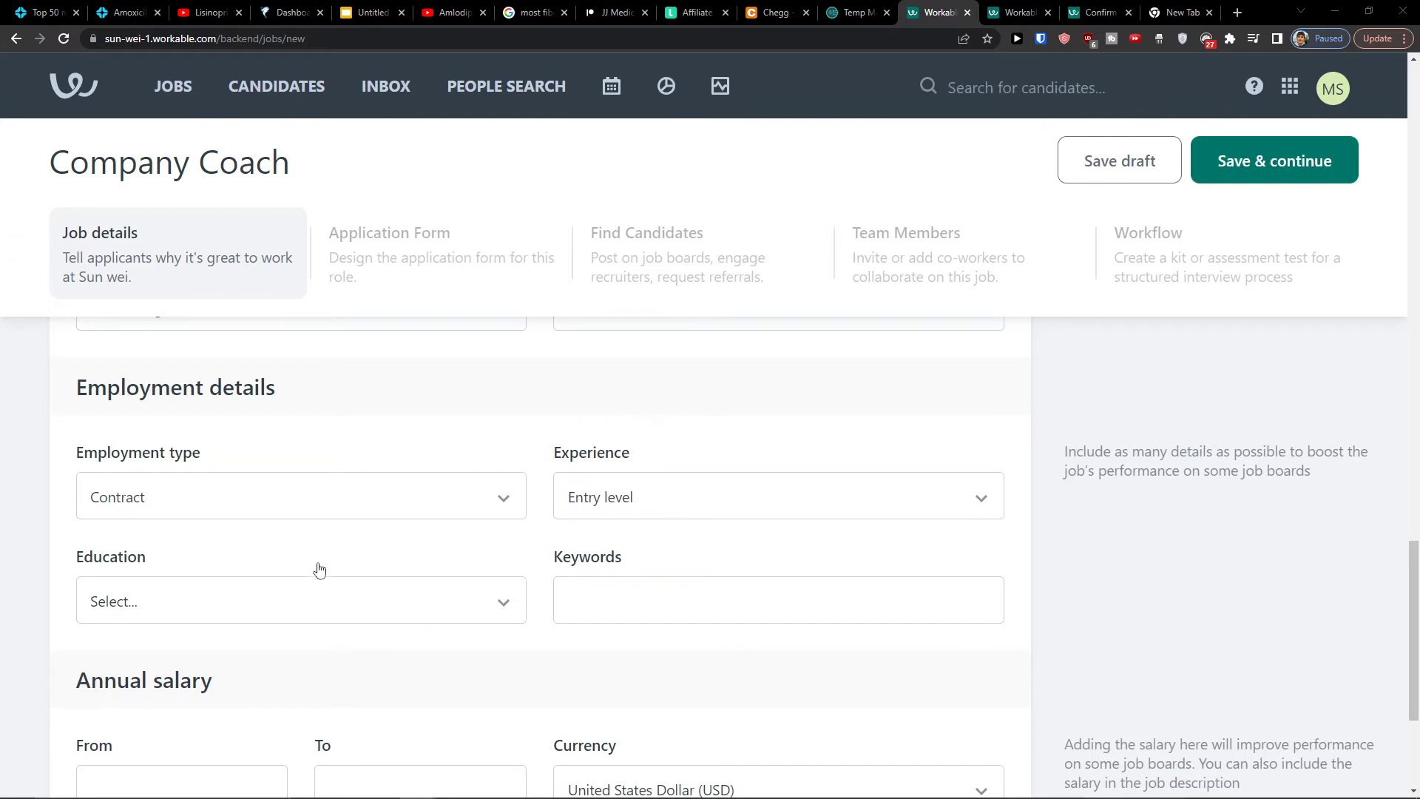
{"action": "scroll", "coordinate": [264, 611], "scroll_direction": "down", "scroll_amount": 1}
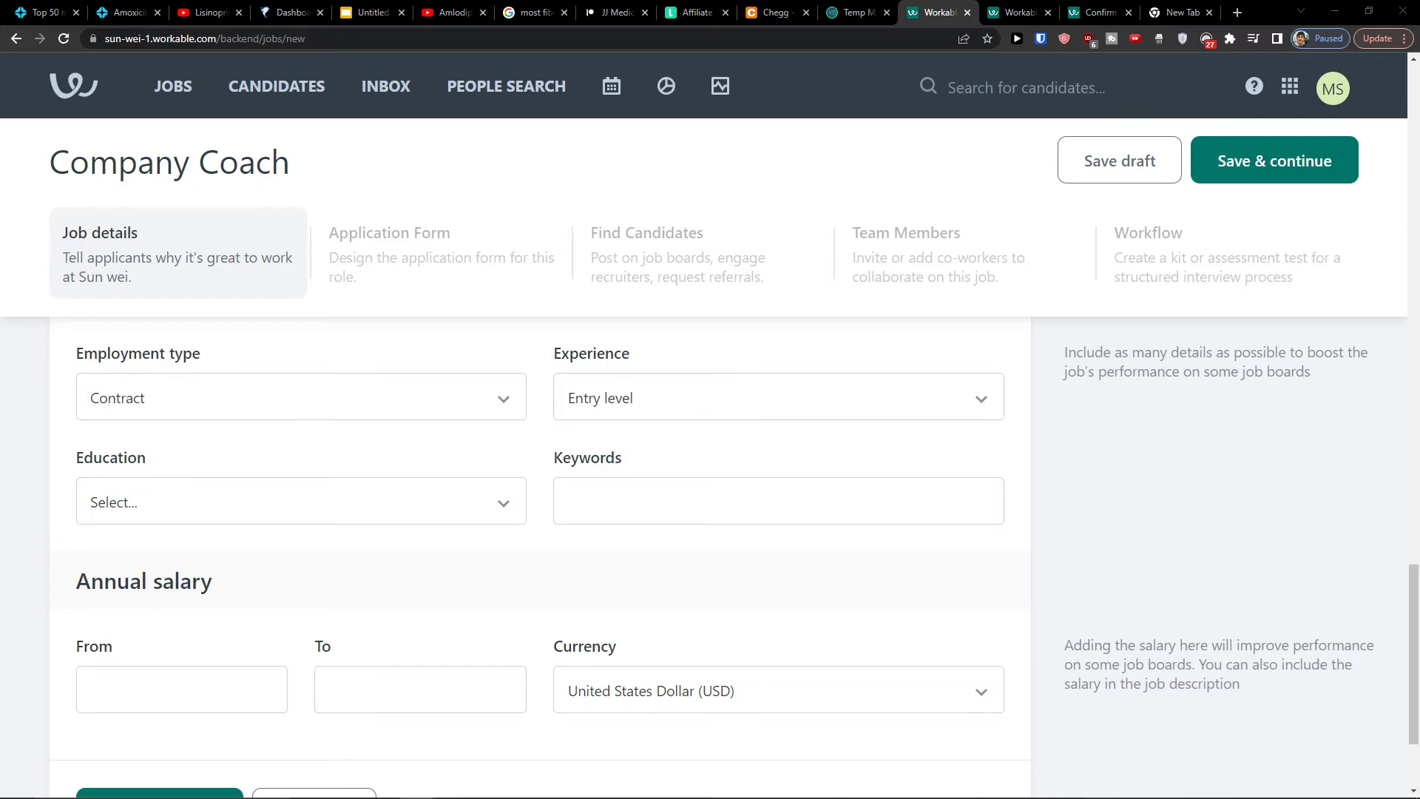
{"action": "left_click", "coordinate": [388, 493]}
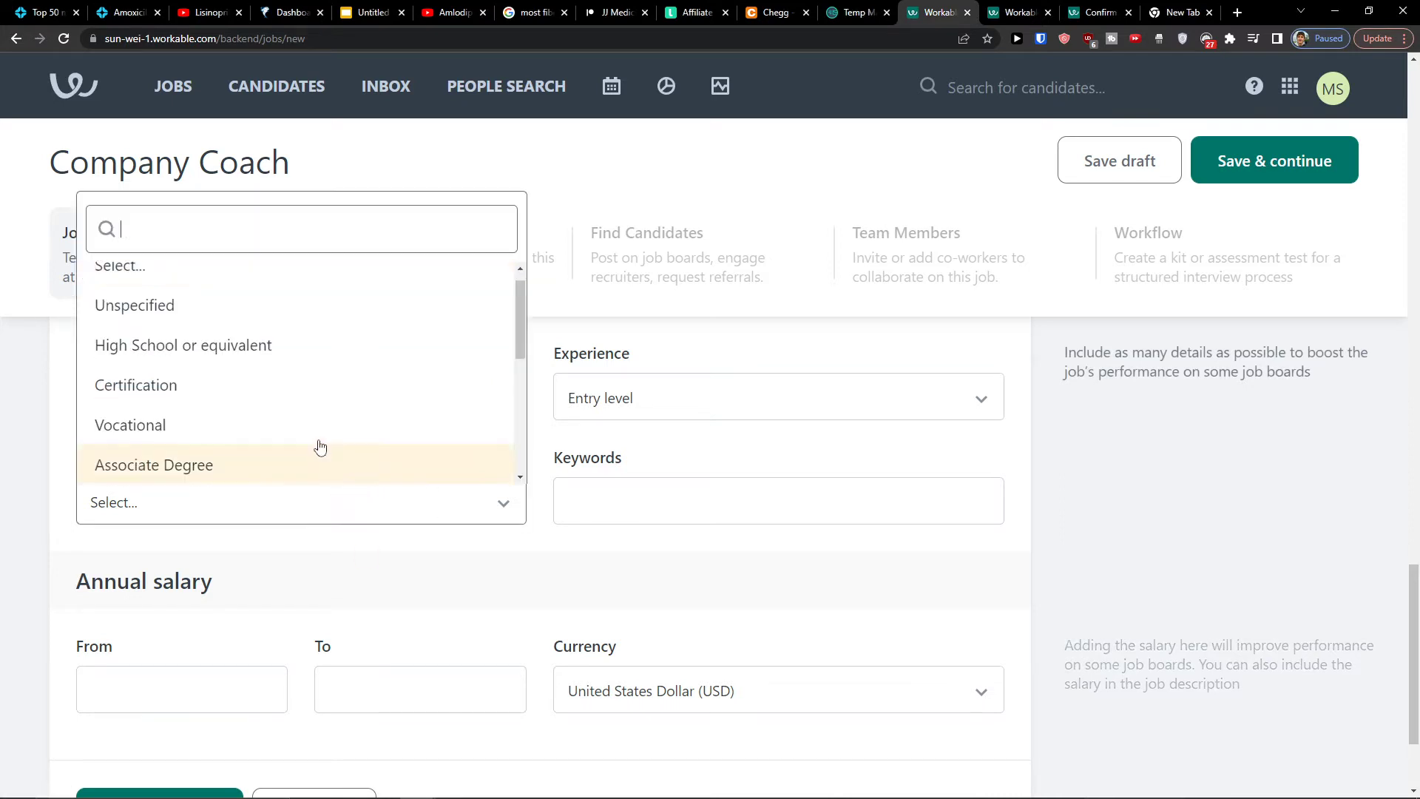
{"action": "left_click", "coordinate": [289, 402]}
{"action": "left_click", "coordinate": [769, 503]}
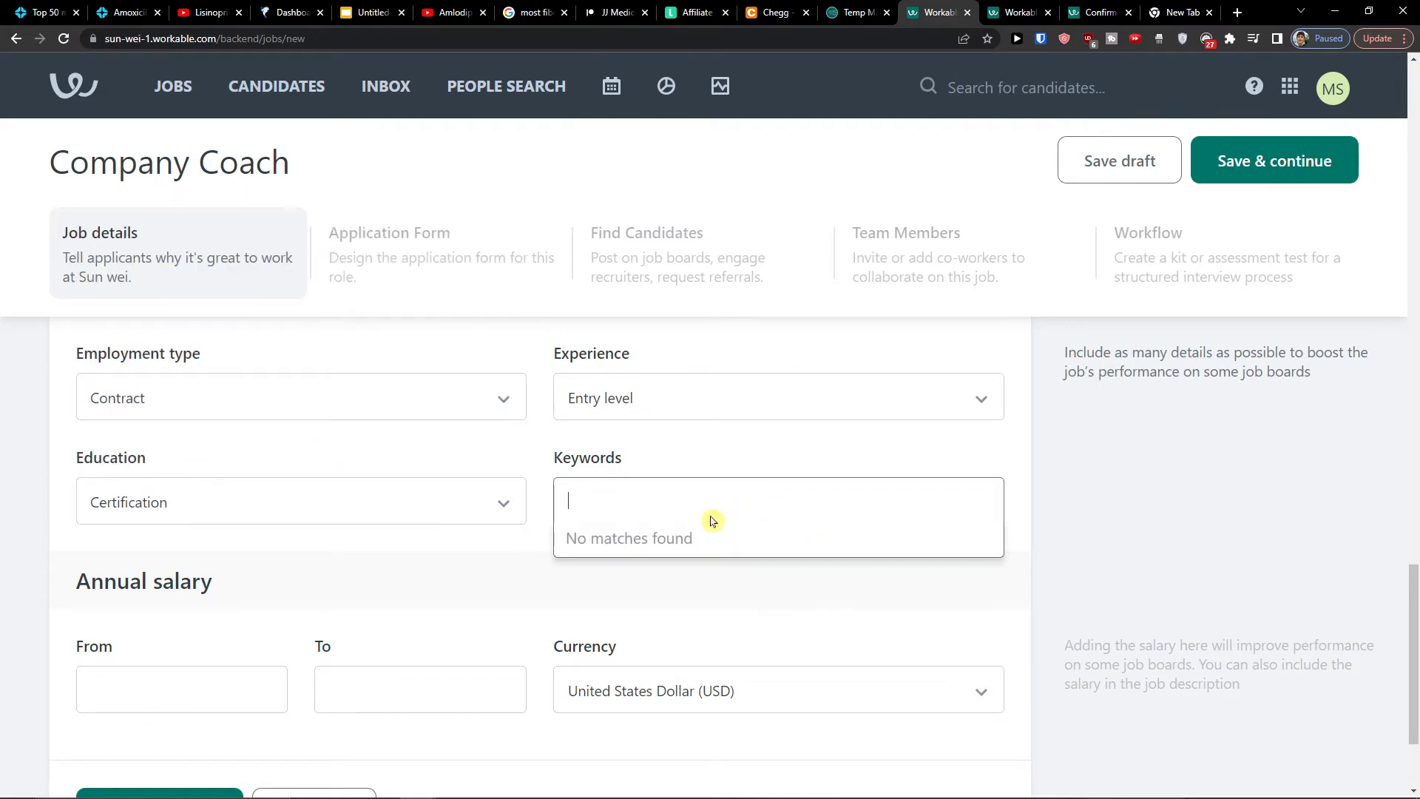
{"action": "scroll", "coordinate": [330, 574], "scroll_direction": "down", "scroll_amount": 2}
{"action": "left_click", "coordinate": [201, 582]}
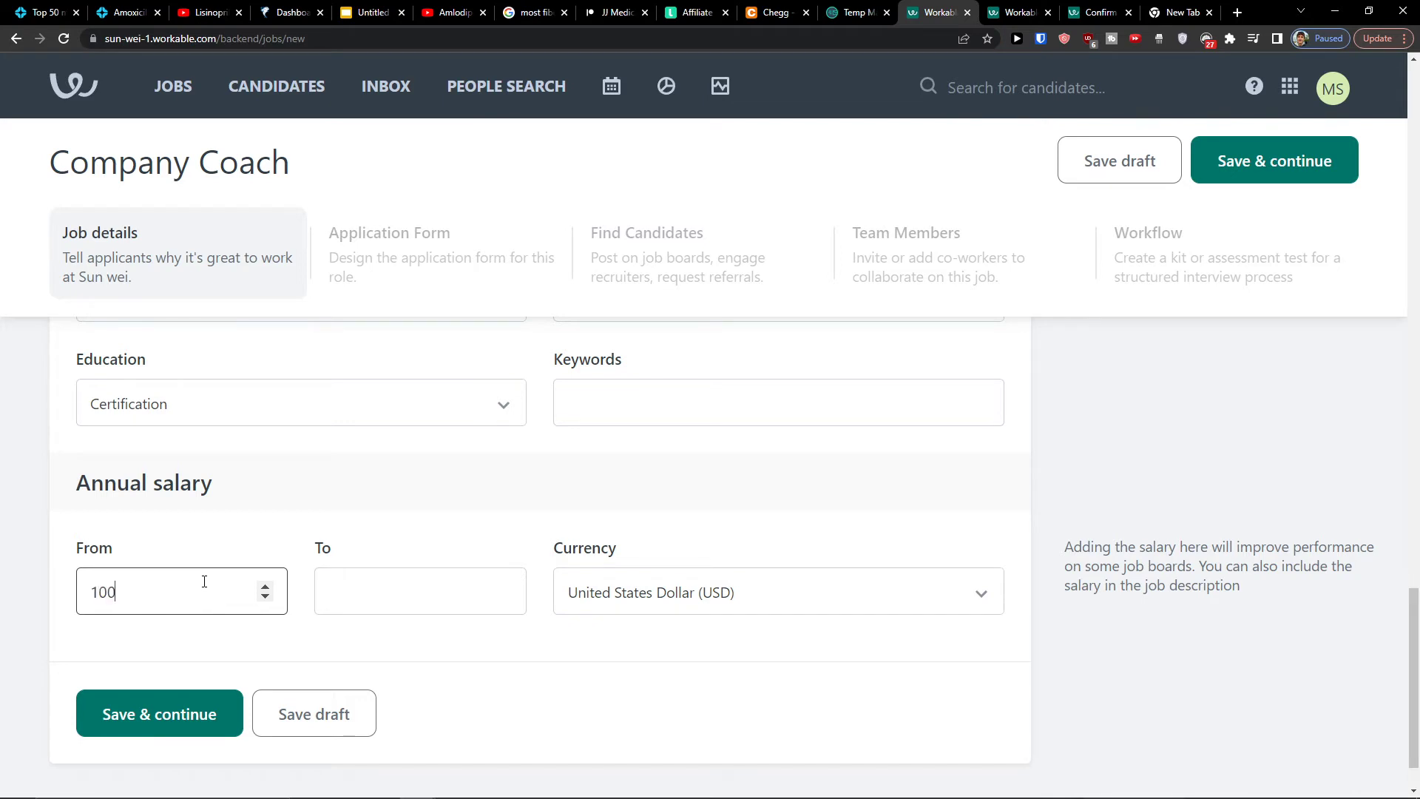
{"action": "left_click", "coordinate": [421, 612]}
{"action": "type", "text": "50000"}
{"action": "left_click", "coordinate": [422, 628]}
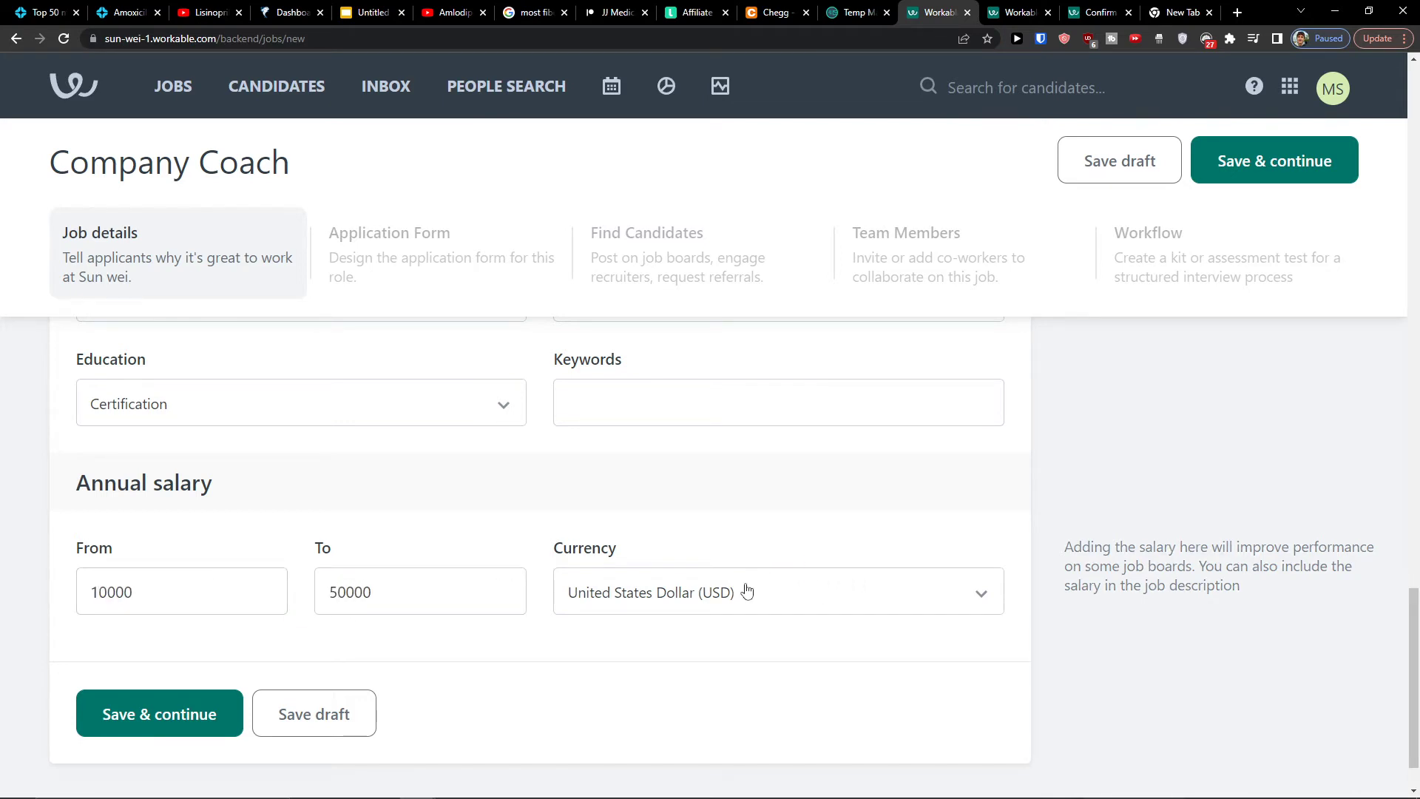
{"action": "scroll", "coordinate": [149, 631], "scroll_direction": "down", "scroll_amount": 1}
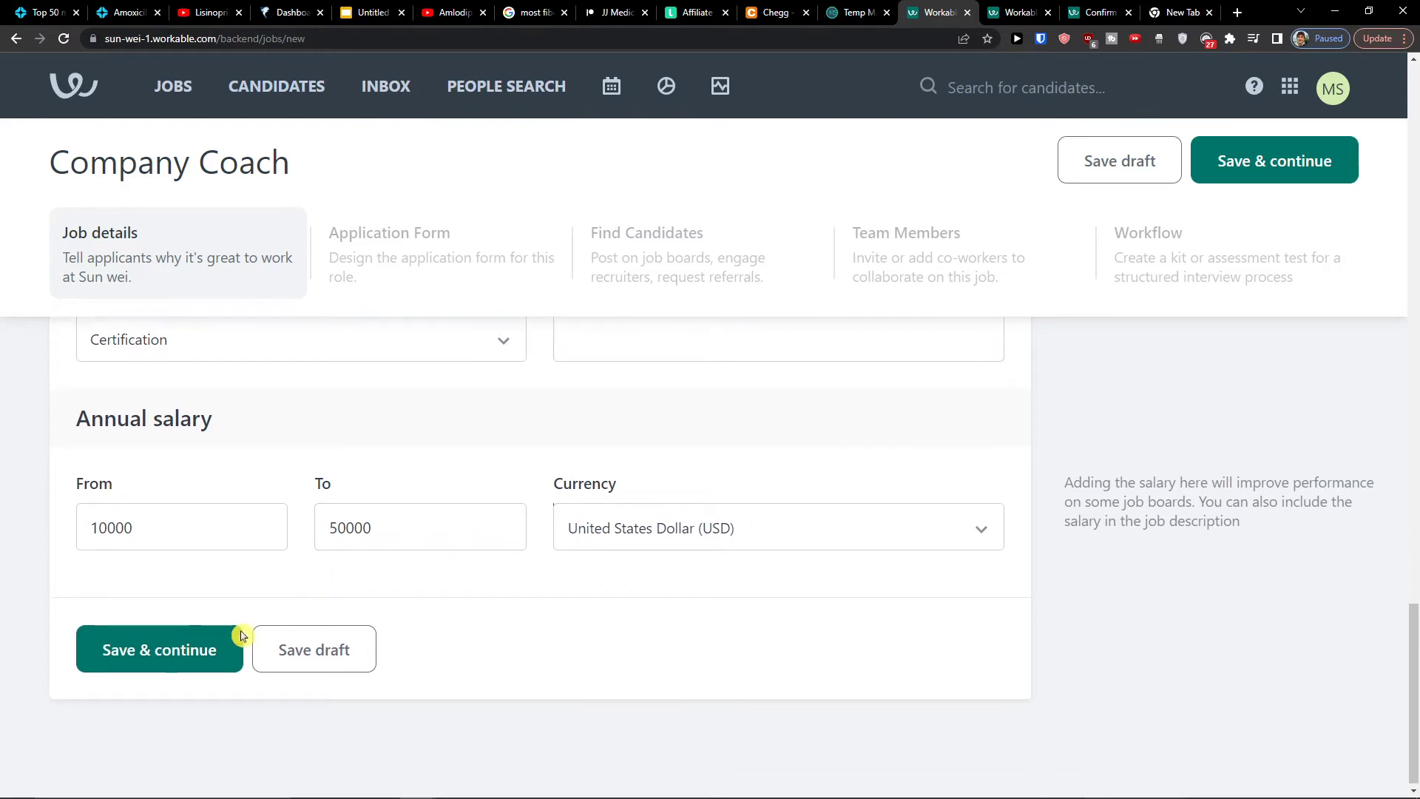
Save the job details and continue to the application form fields
{"action": "left_click", "coordinate": [195, 663]}
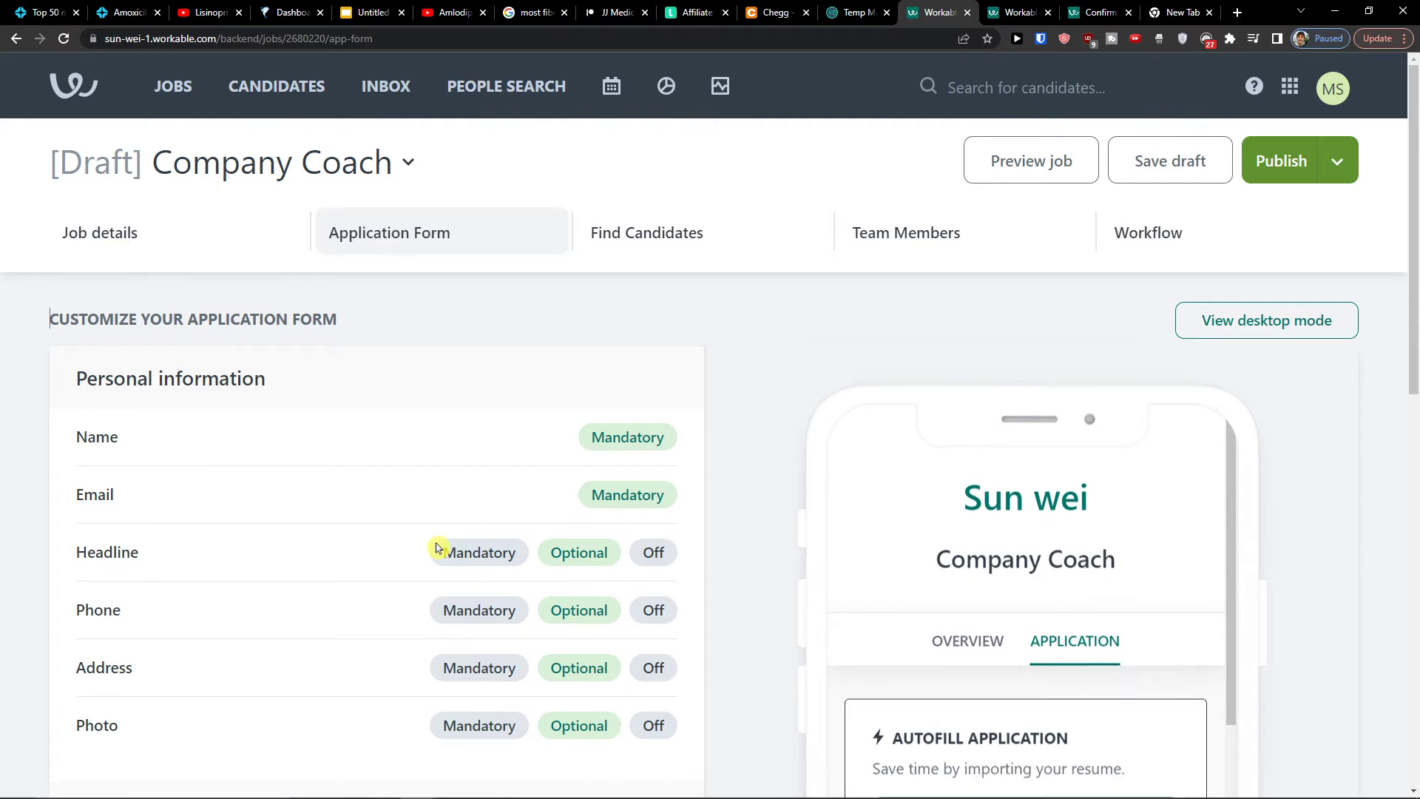
{"action": "scroll", "coordinate": [849, 530], "scroll_direction": "down", "scroll_amount": 5}
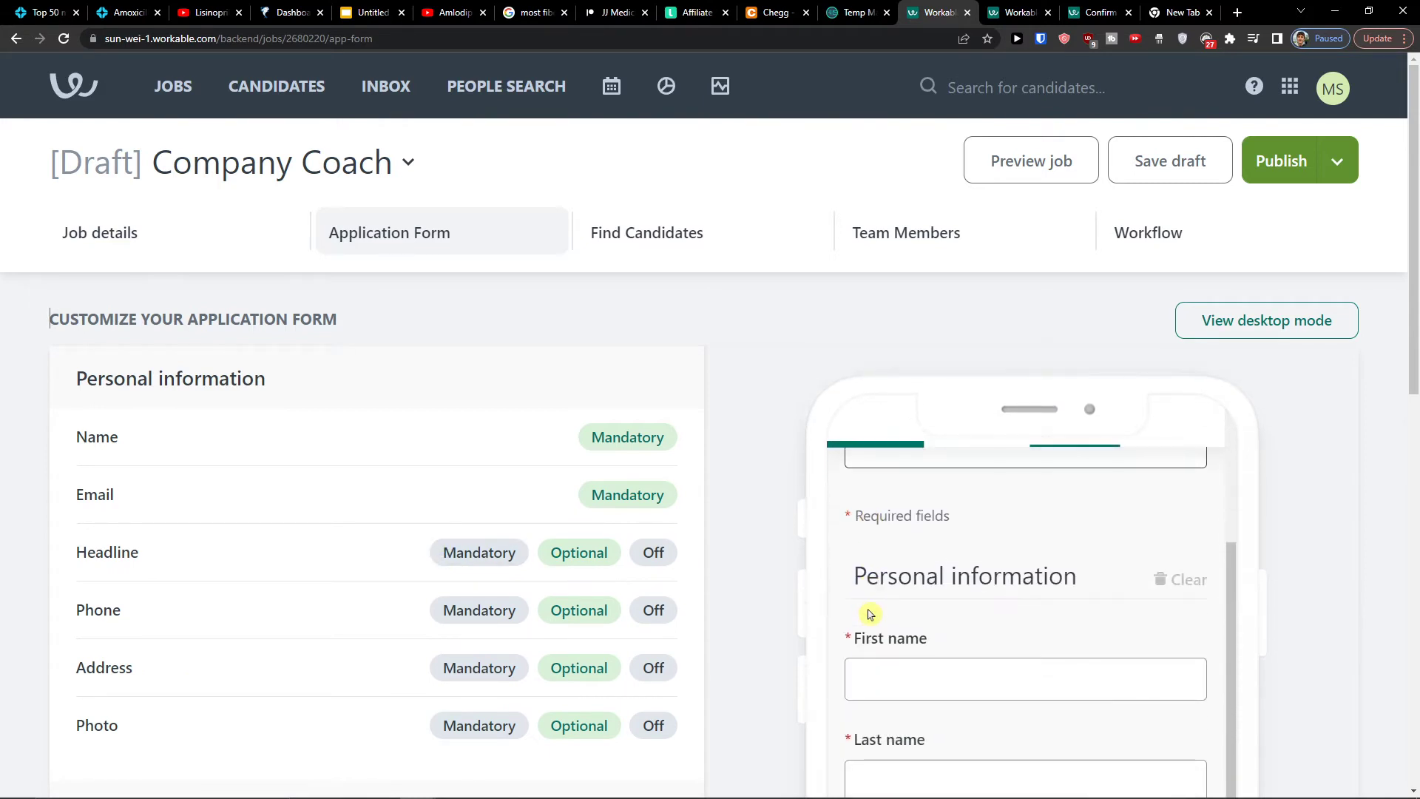
{"action": "scroll", "coordinate": [922, 514], "scroll_direction": "down", "scroll_amount": 9}
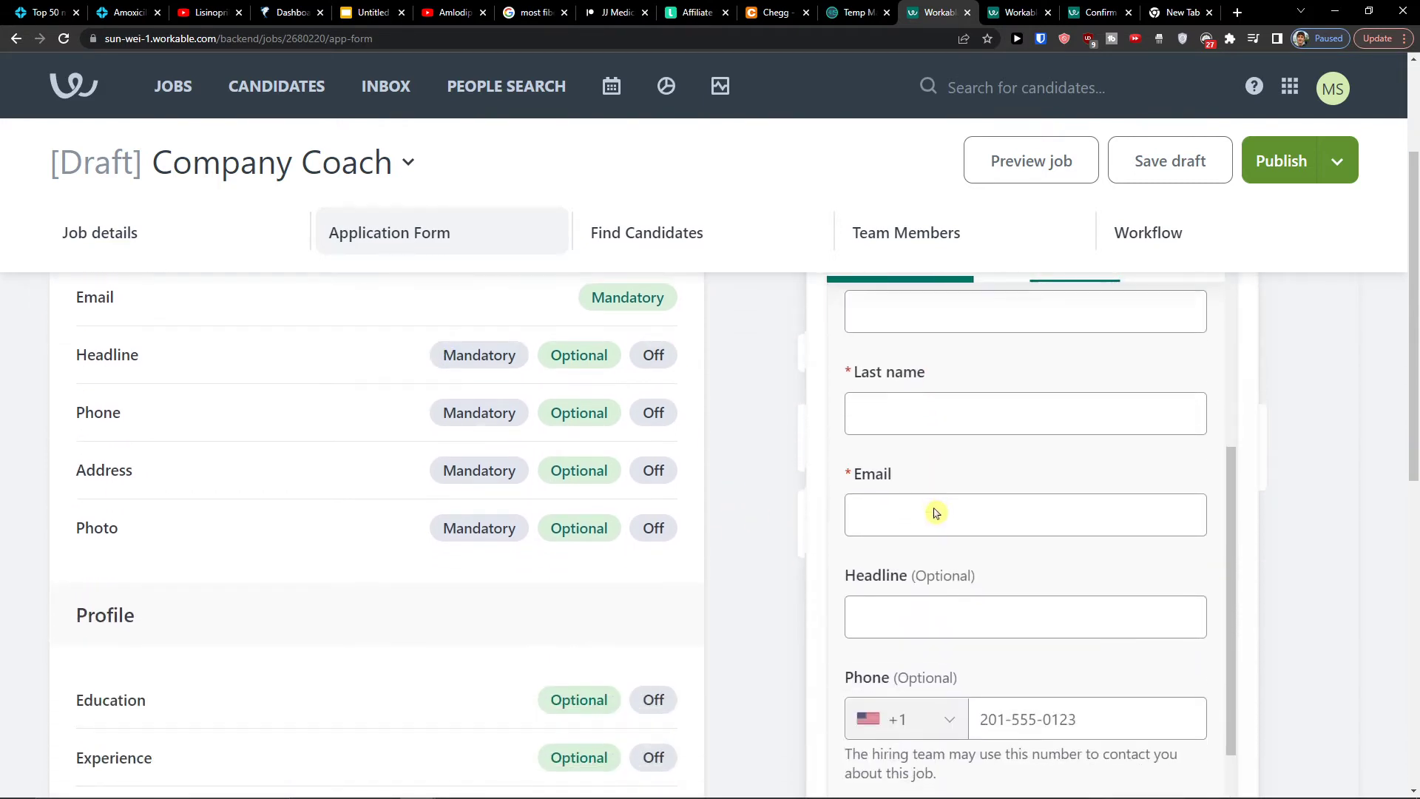
{"action": "scroll", "coordinate": [656, 507], "scroll_direction": "up", "scroll_amount": 3}
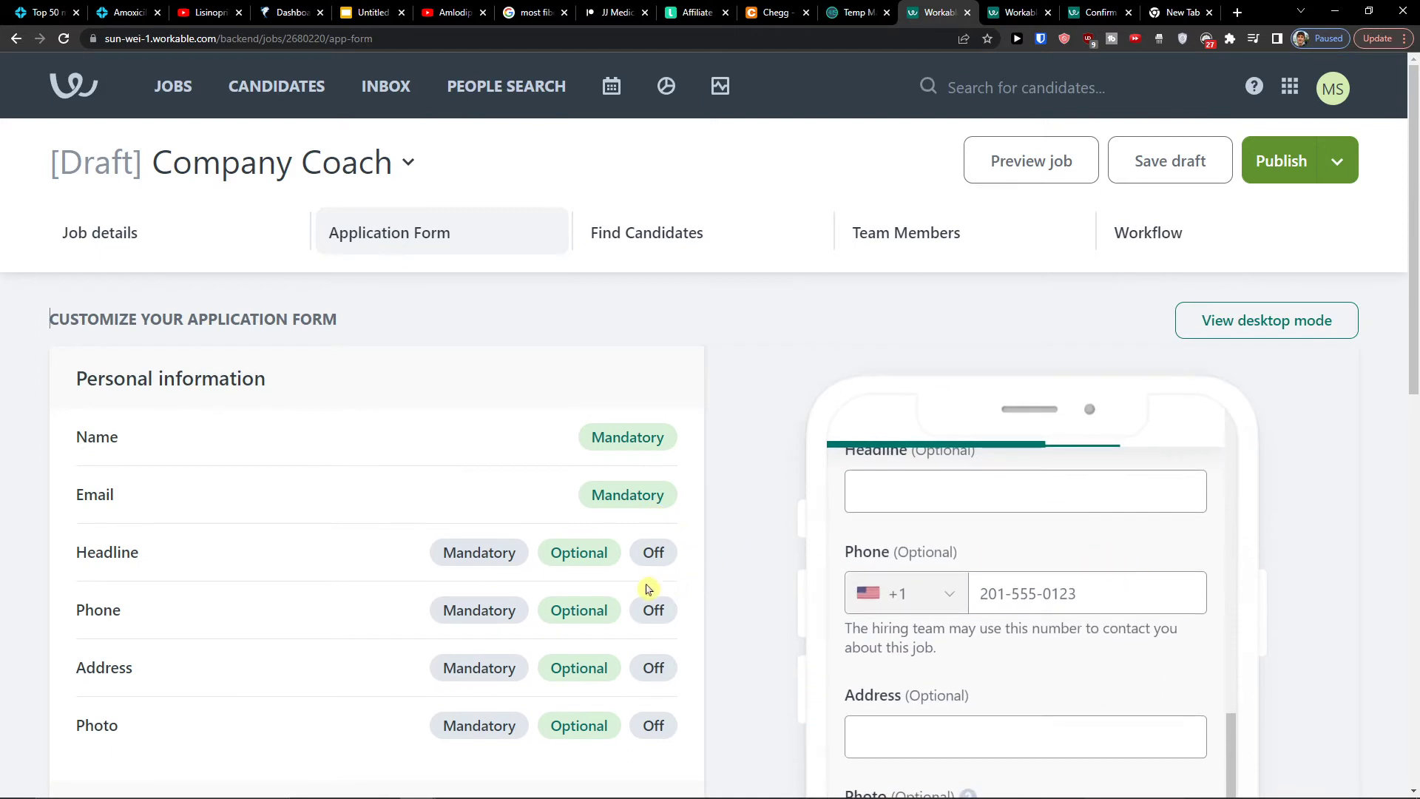
{"action": "scroll", "coordinate": [716, 568], "scroll_direction": "down", "scroll_amount": 1}
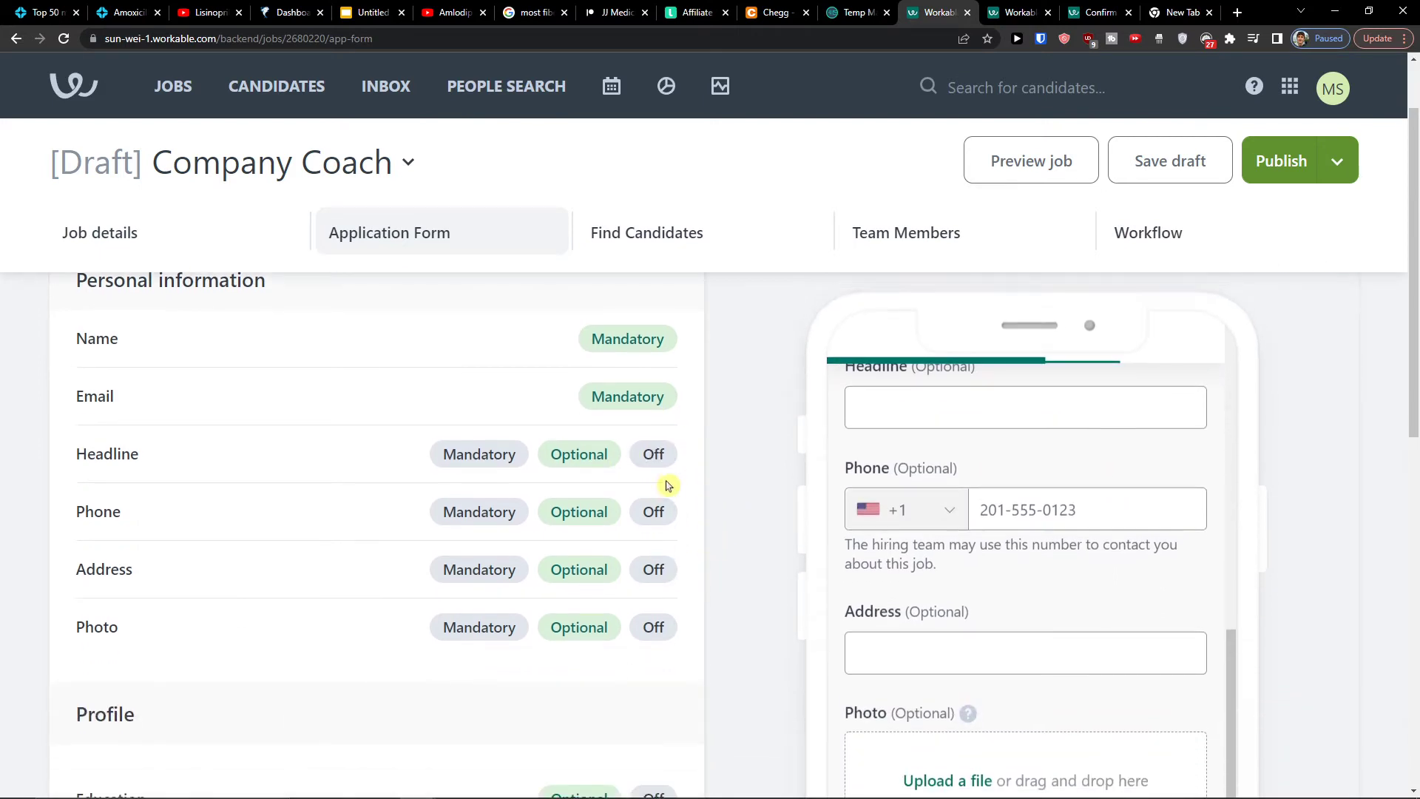
Make Phone and Address mandatory while leaving Headline optional
{"action": "left_click", "coordinate": [653, 454]}
{"action": "left_click", "coordinate": [653, 511]}
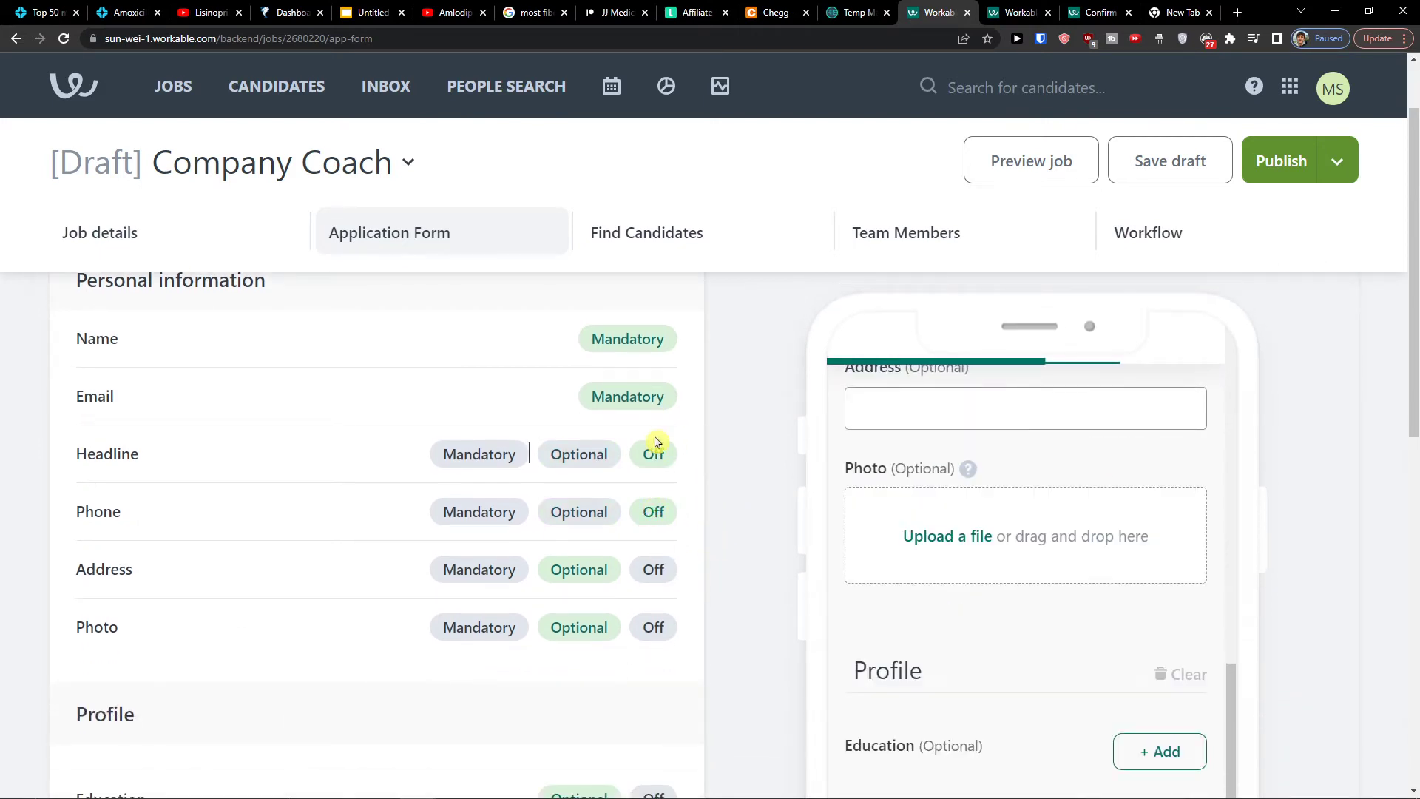
{"action": "left_click", "coordinate": [601, 455]}
{"action": "left_click", "coordinate": [580, 510]}
{"action": "left_click", "coordinate": [500, 521]}
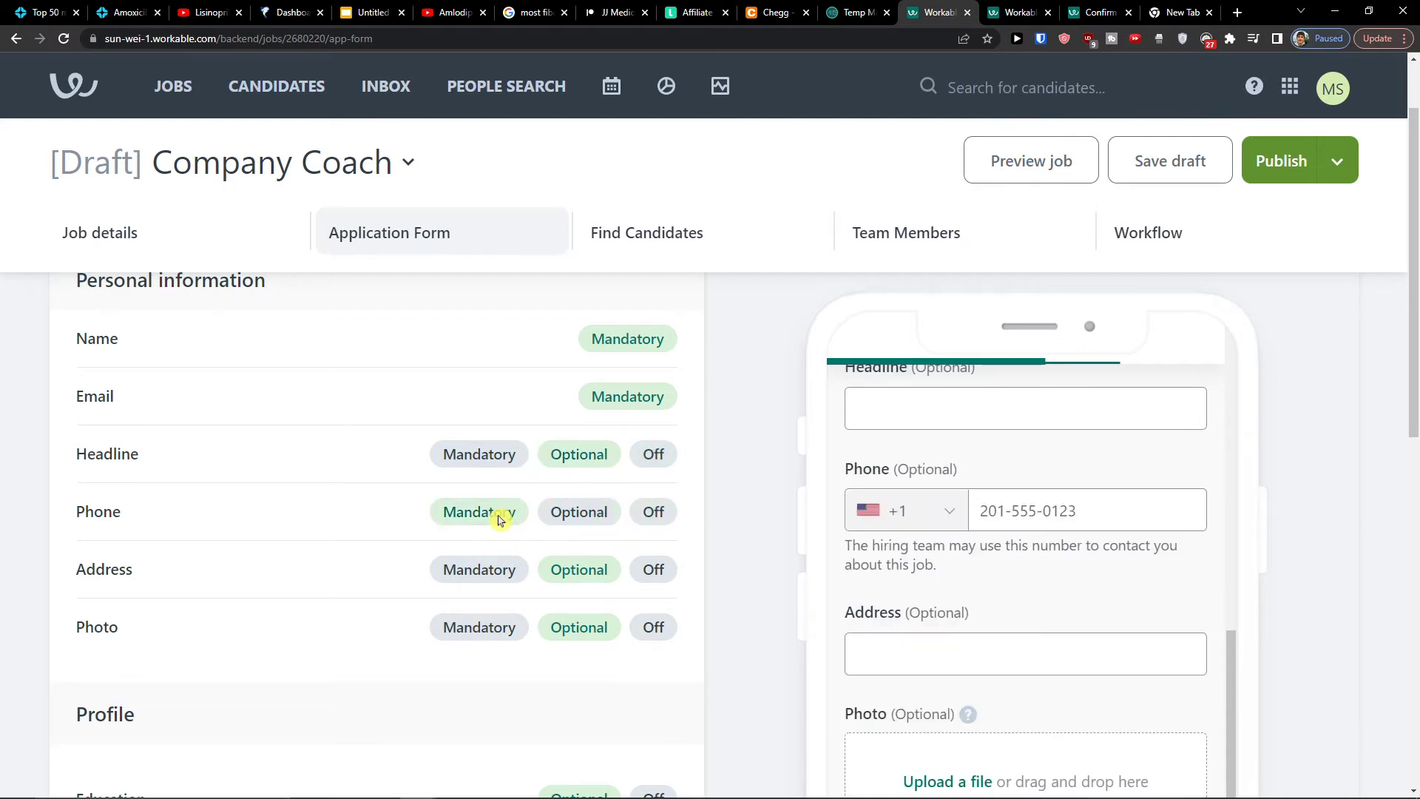
{"action": "left_click", "coordinate": [476, 457]}
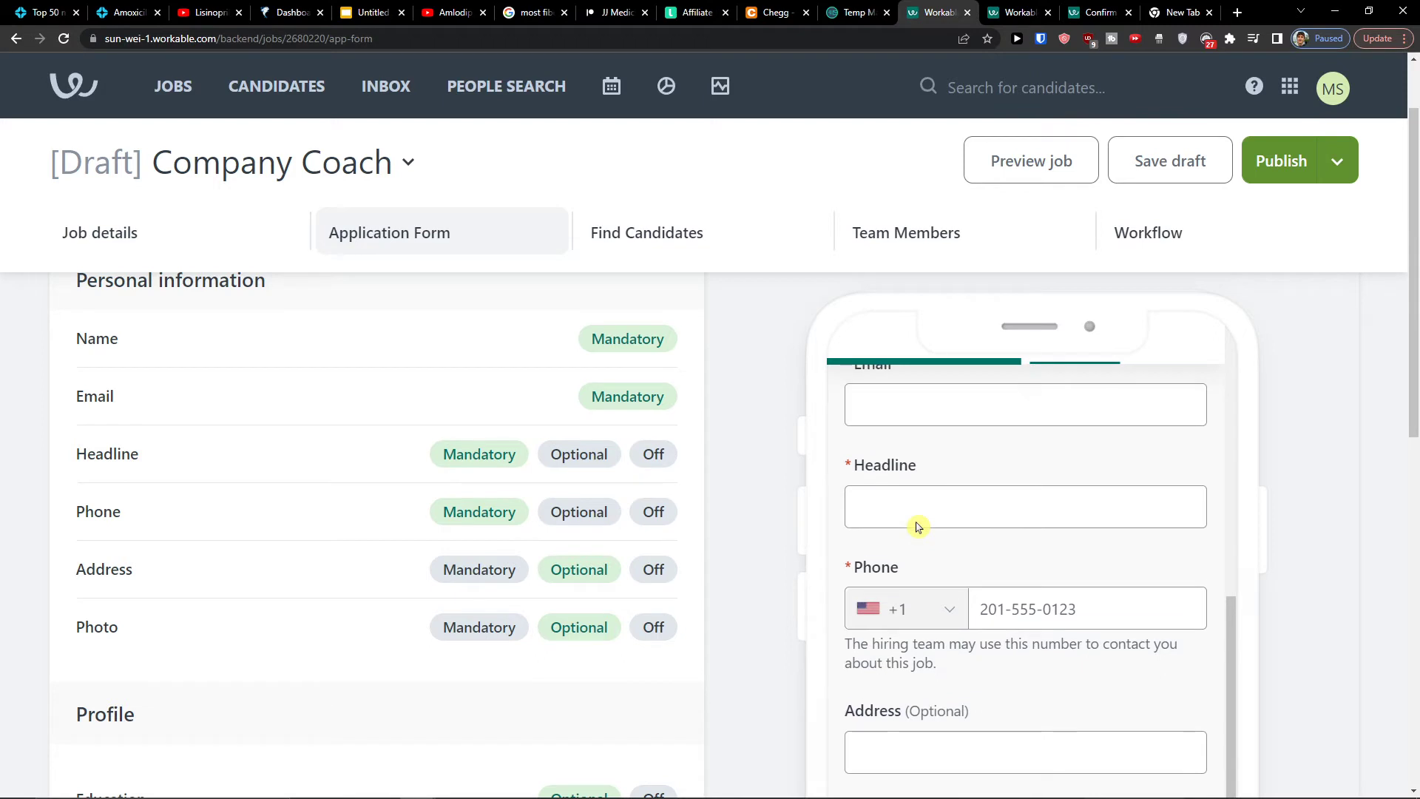
{"action": "left_click", "coordinate": [600, 455]}
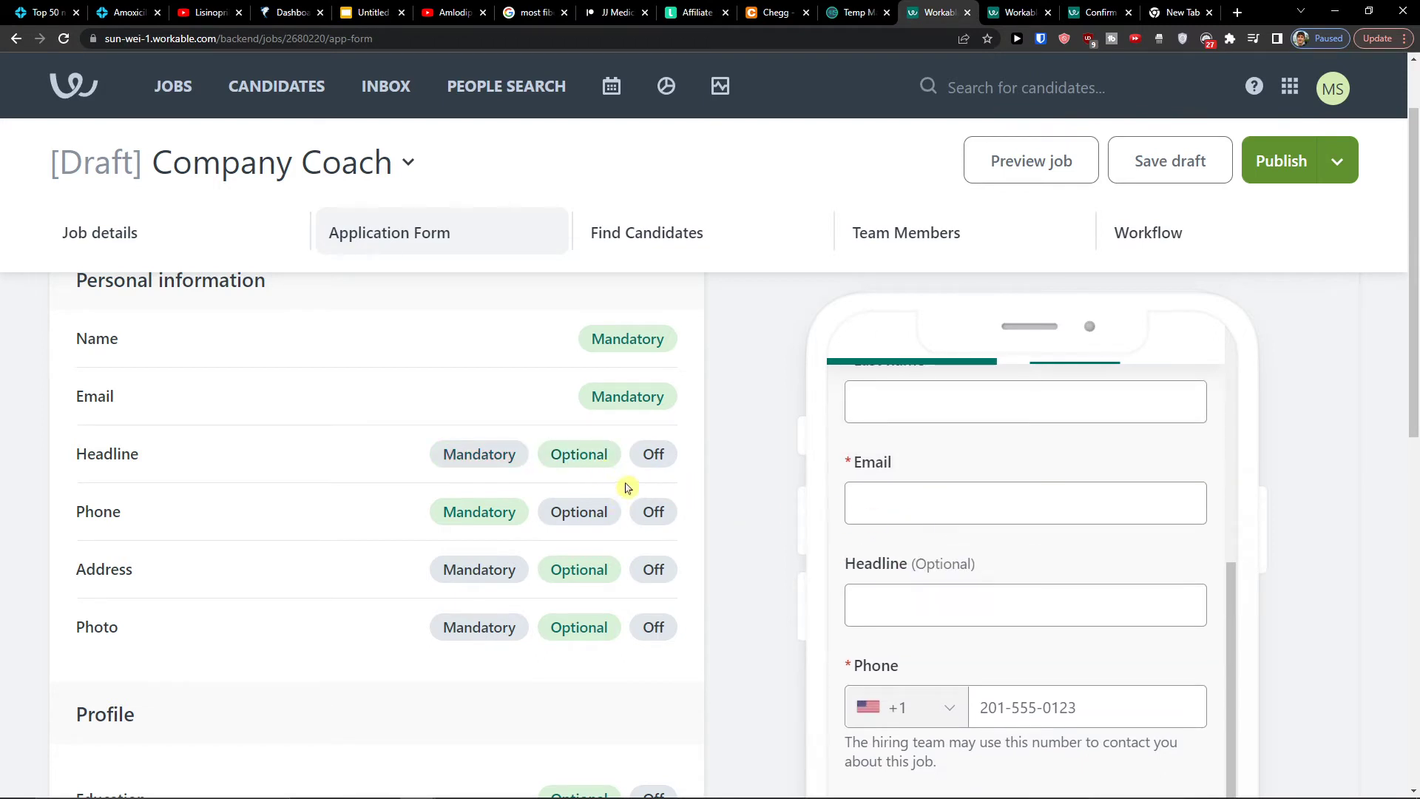
{"action": "scroll", "coordinate": [592, 496], "scroll_direction": "down", "scroll_amount": 1}
{"action": "left_click", "coordinate": [477, 471]}
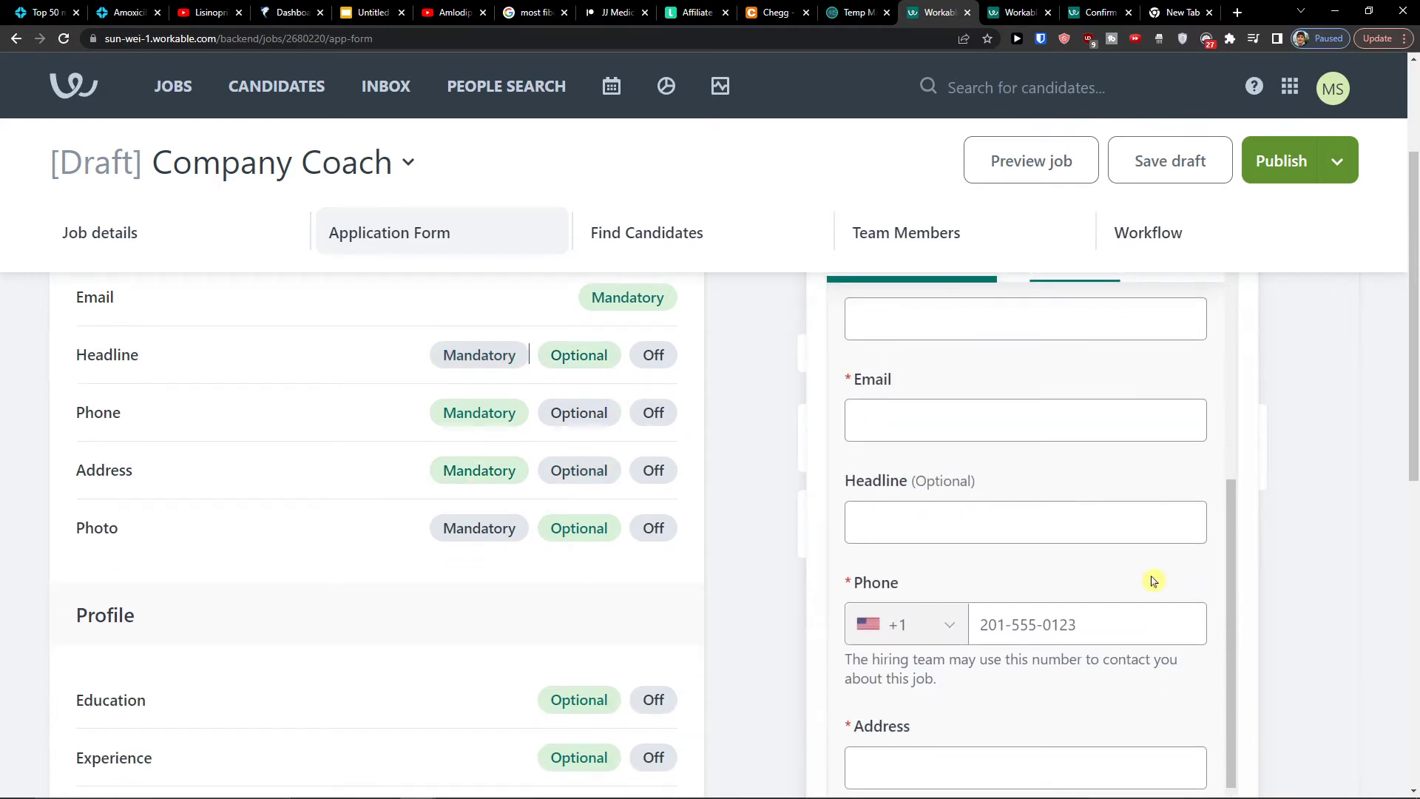
Keep the Cover letter field set to Optional
{"action": "scroll", "coordinate": [460, 535], "scroll_direction": "down", "scroll_amount": 2}
{"action": "scroll", "coordinate": [444, 529], "scroll_direction": "down", "scroll_amount": 2}
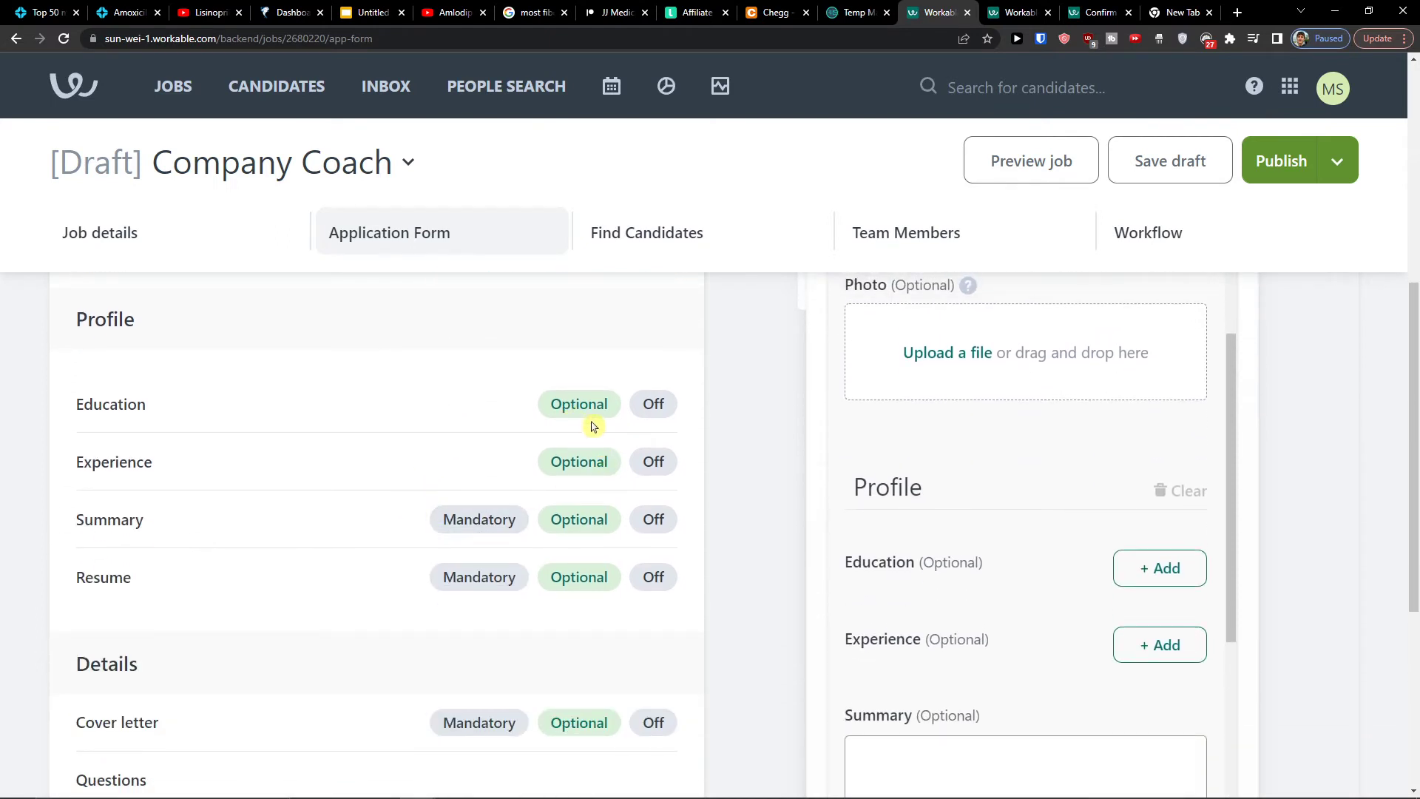
{"action": "scroll", "coordinate": [447, 495], "scroll_direction": "down", "scroll_amount": 1}
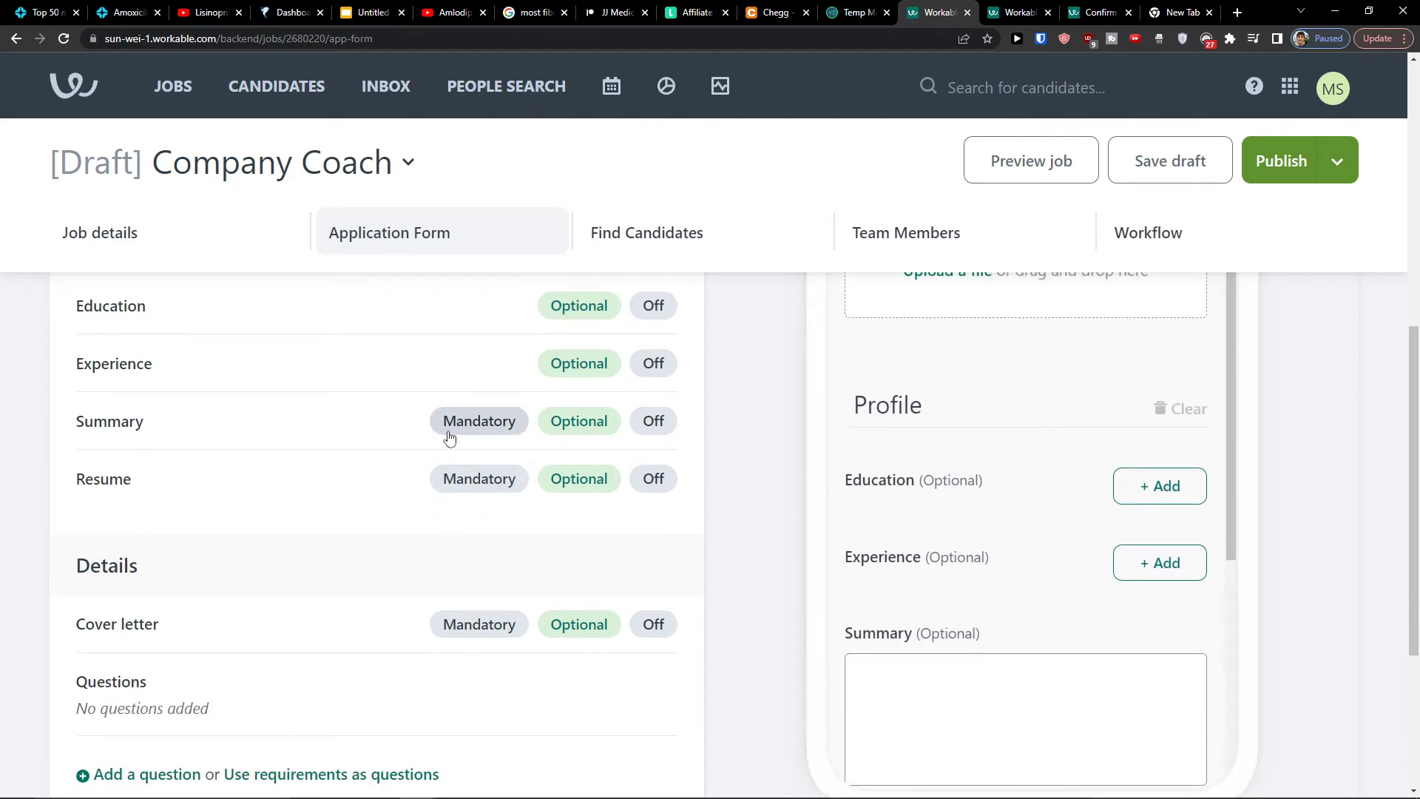
{"action": "scroll", "coordinate": [460, 497], "scroll_direction": "down", "scroll_amount": 2}
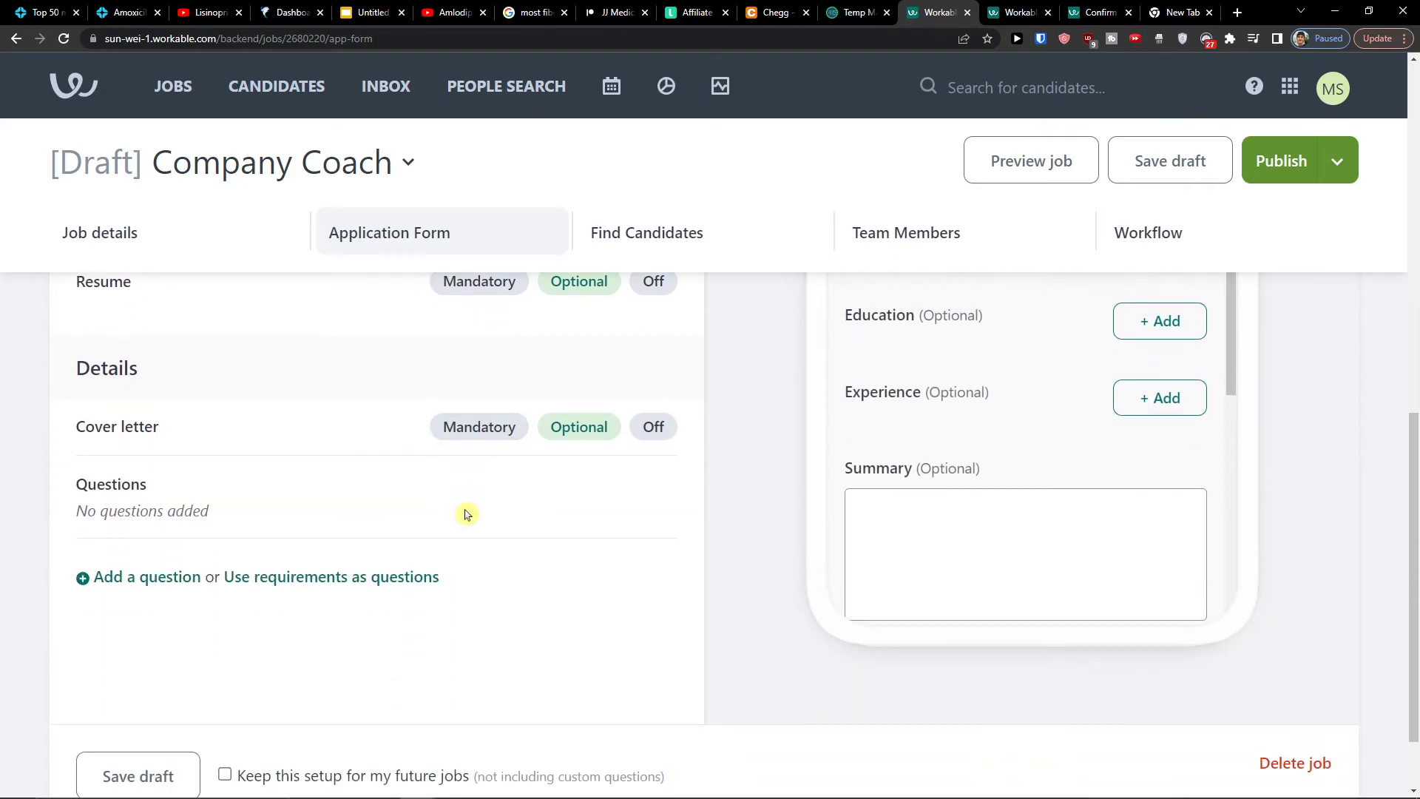
{"action": "left_click", "coordinate": [652, 428]}
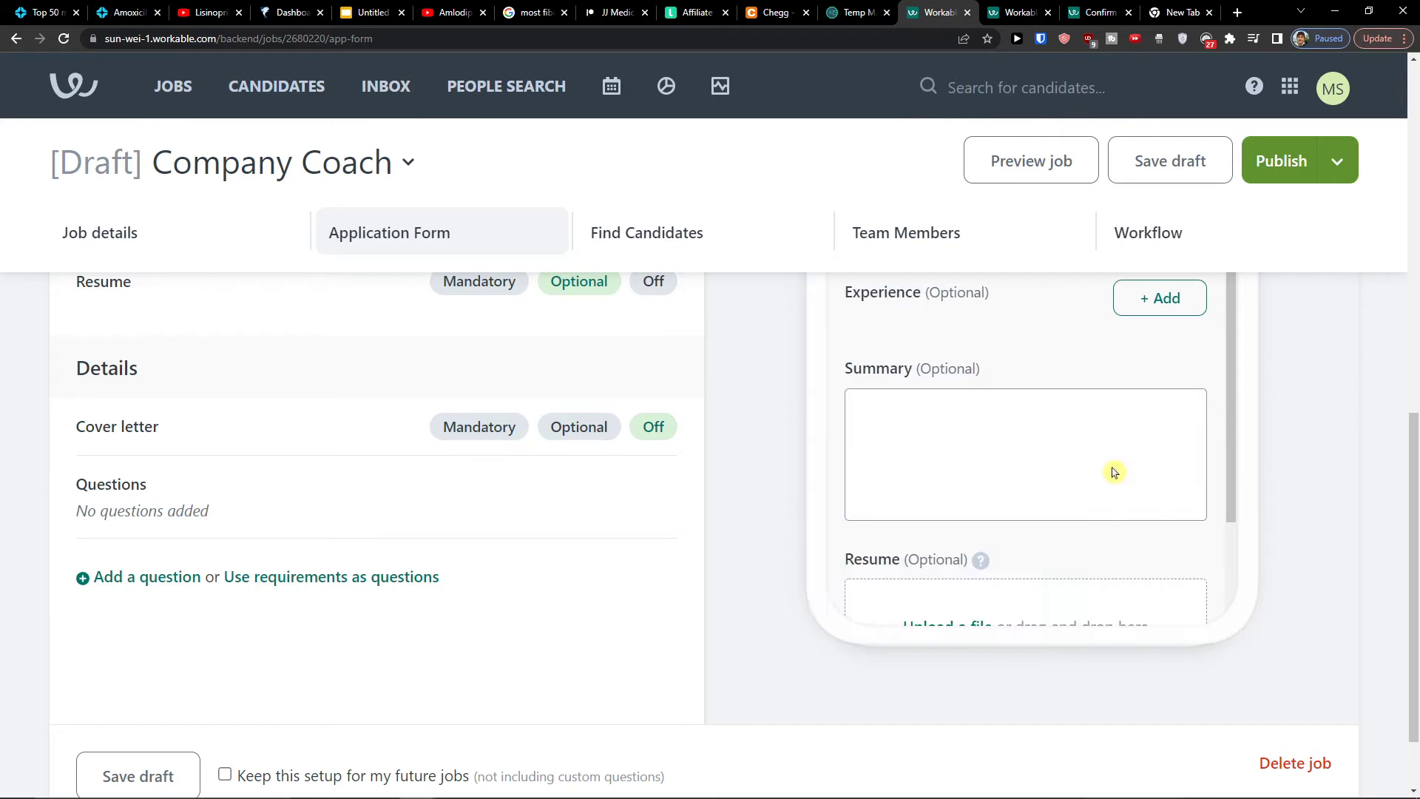
{"action": "left_click", "coordinate": [555, 428]}
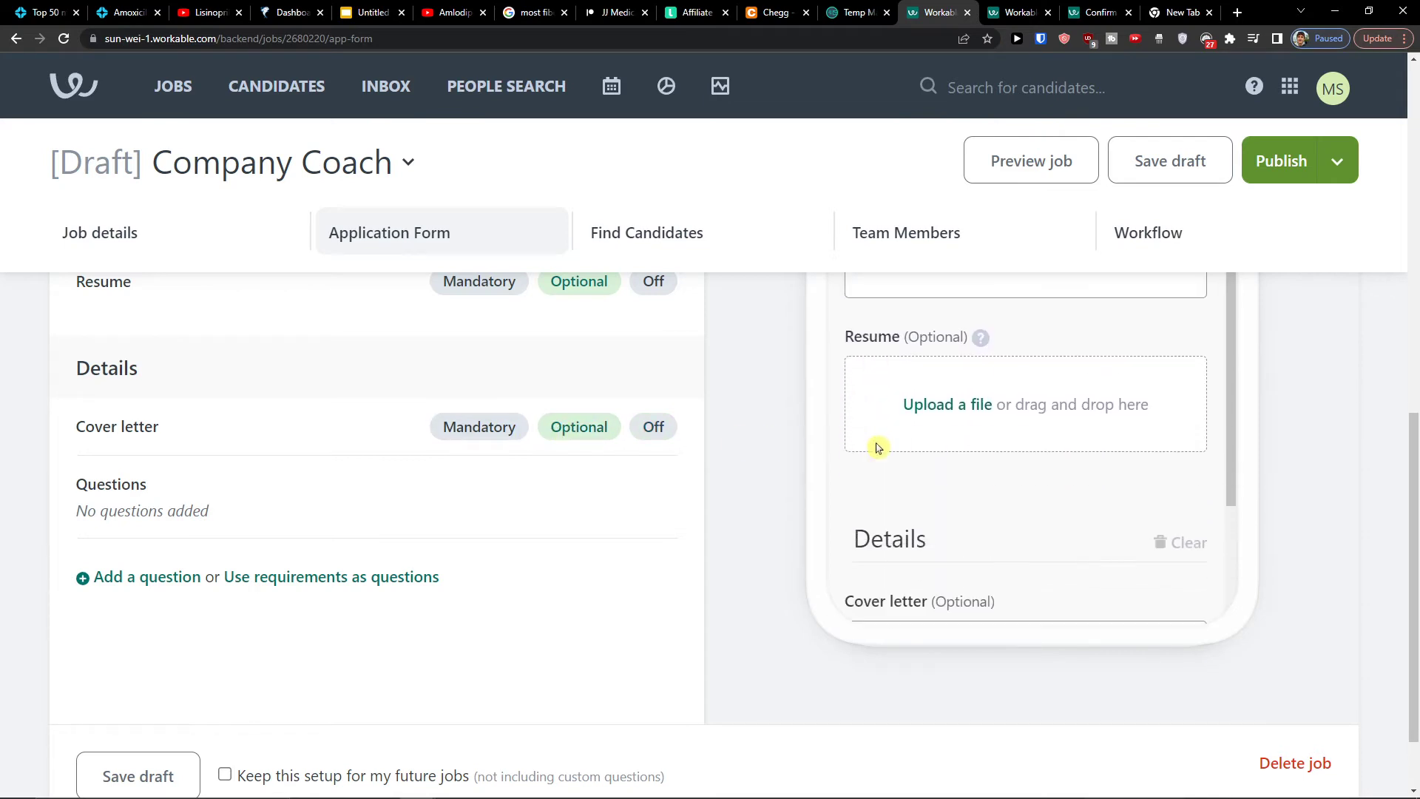
{"action": "scroll", "coordinate": [925, 459], "scroll_direction": "down", "scroll_amount": 3}
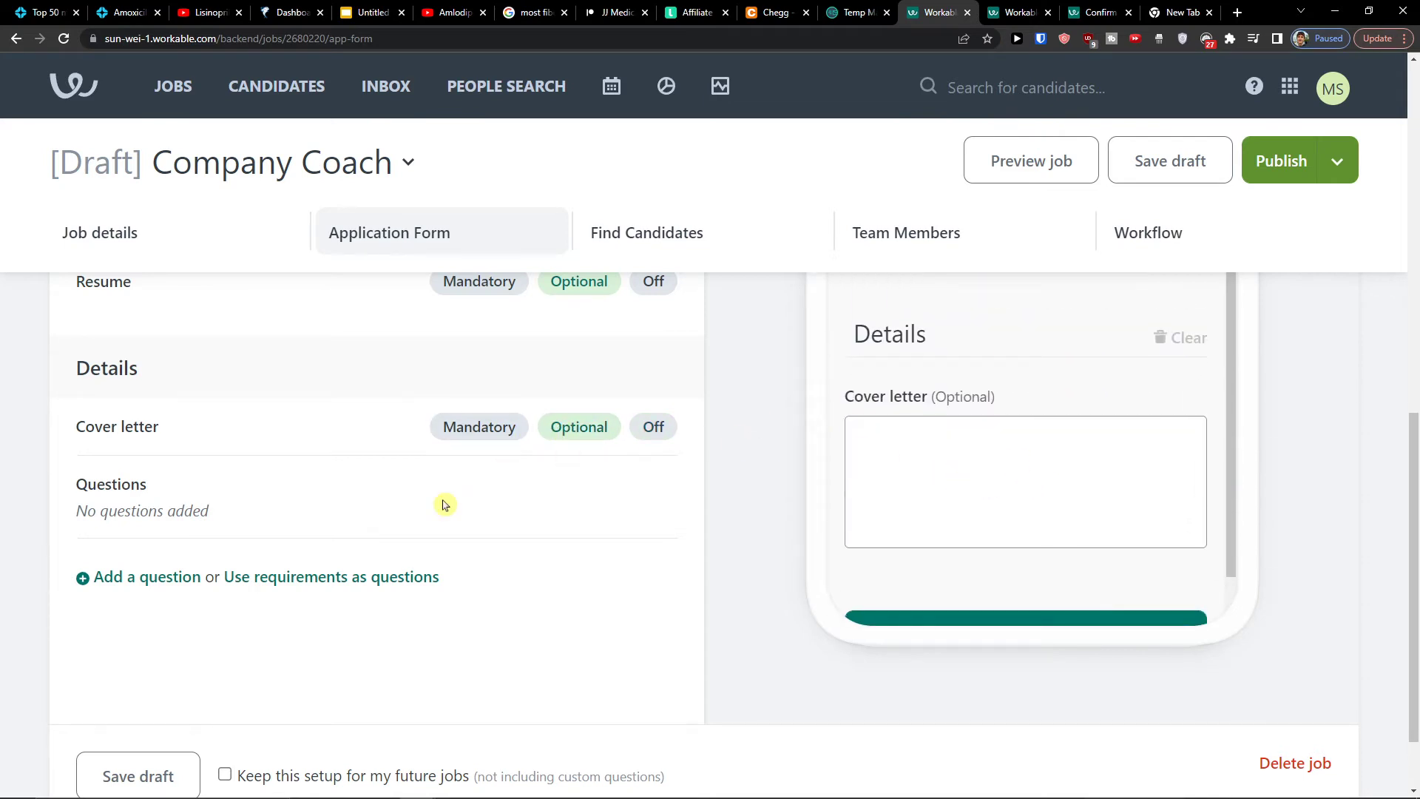
{"action": "scroll", "coordinate": [431, 520], "scroll_direction": "down", "scroll_amount": 2}
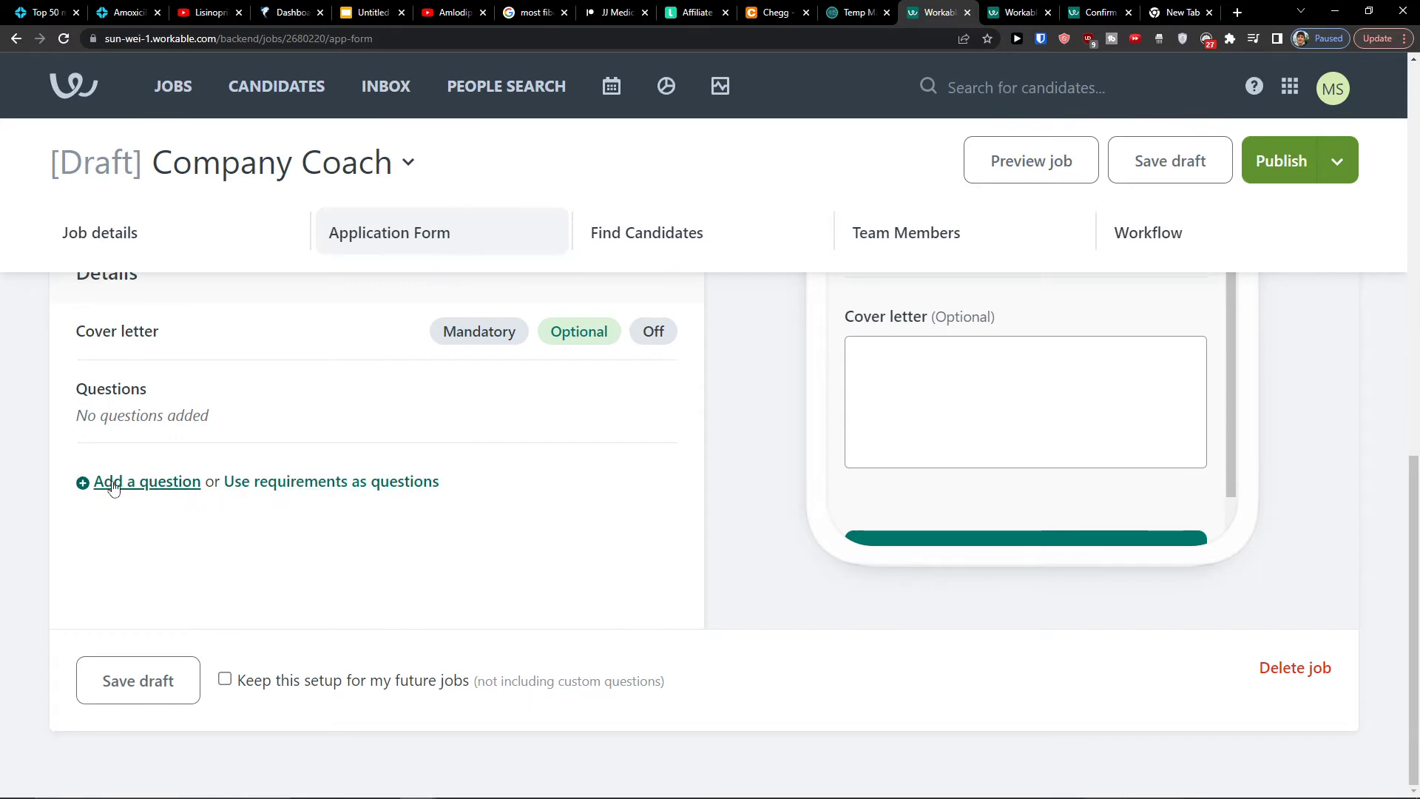
Add a new File upload question whose text ends with 'your pet'
{"action": "left_click", "coordinate": [89, 481]}
{"action": "left_click", "coordinate": [238, 499]}
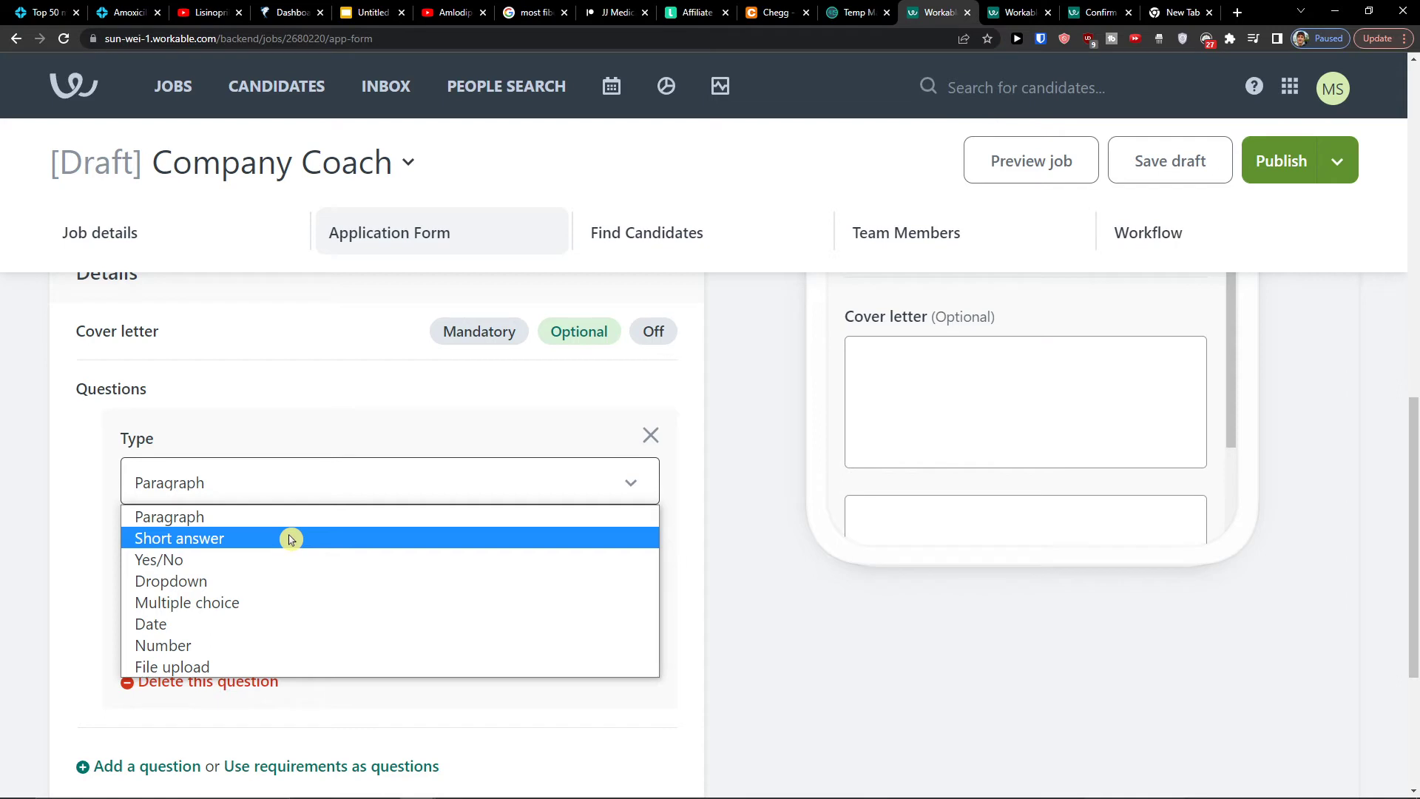
{"action": "left_click", "coordinate": [242, 666]}
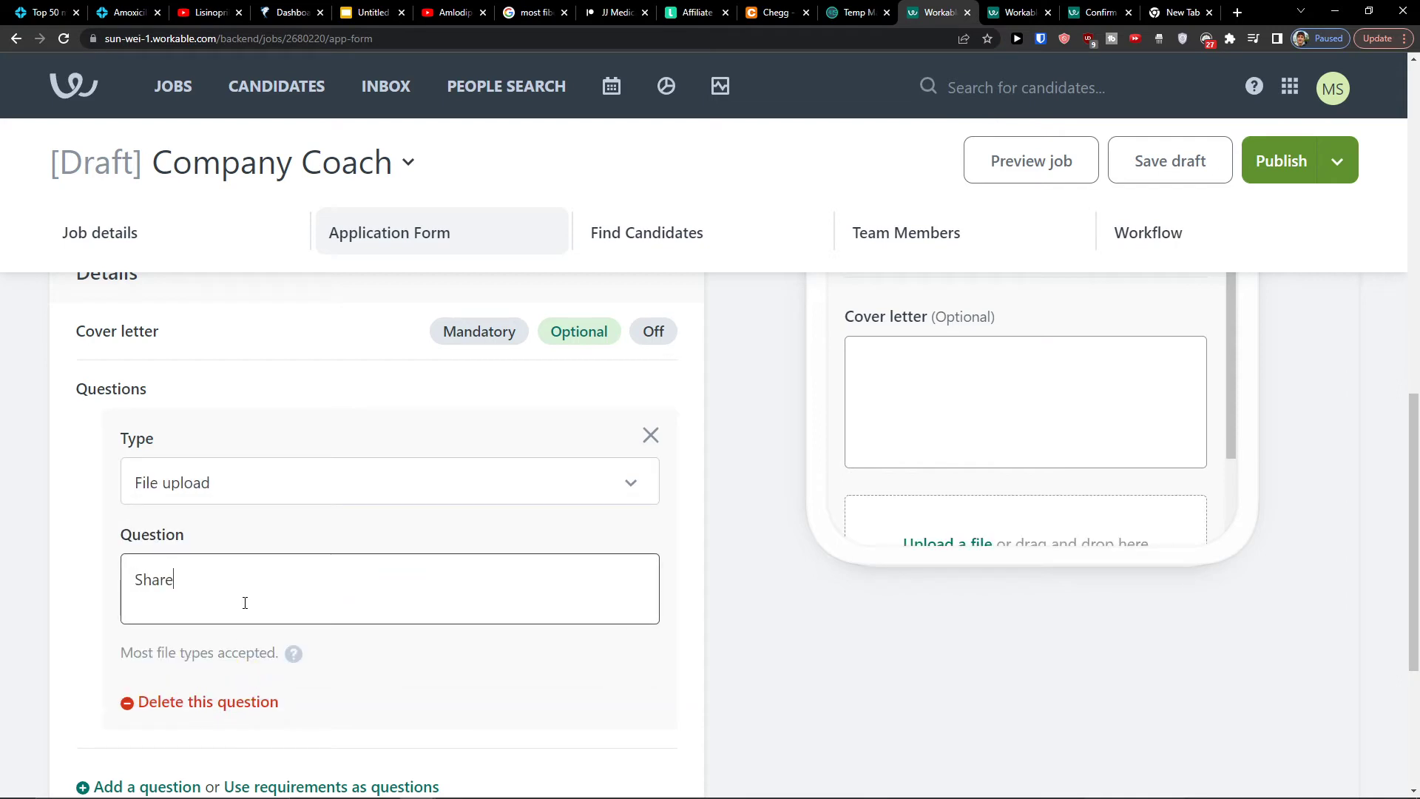
{"action": "key", "text": "BackSpace"}
{"action": "key", "text": "BackSpace"}
{"action": "key", "text": "BackSpace"}
{"action": "type", "text": "your pet"}
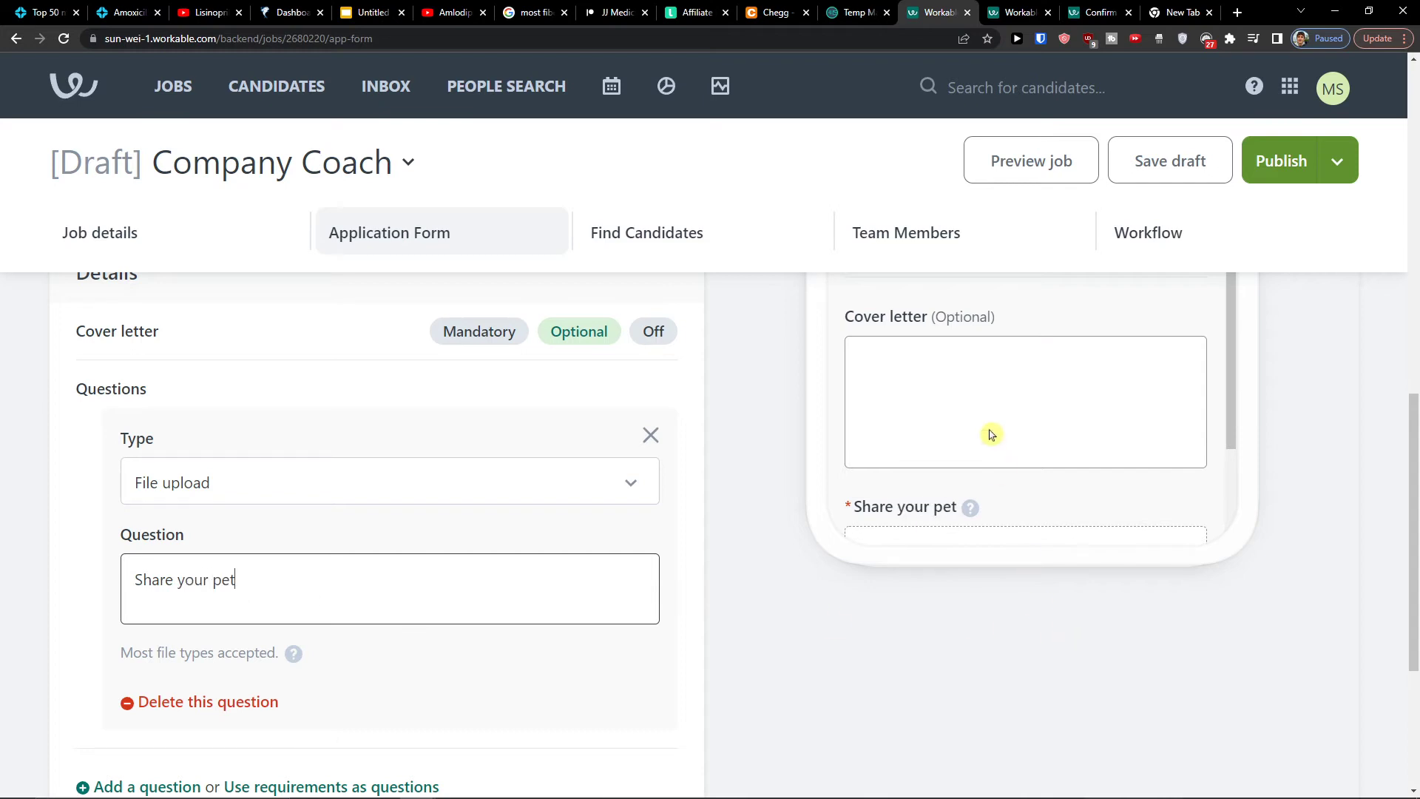
{"action": "scroll", "coordinate": [989, 429], "scroll_direction": "down", "scroll_amount": 3}
{"action": "scroll", "coordinate": [984, 411], "scroll_direction": "up", "scroll_amount": 1}
{"action": "left_click", "coordinate": [33, 538]}
Change it to a Yes/No question reading 'Do you like yourself?' and close the card
{"action": "left_click", "coordinate": [241, 460]}
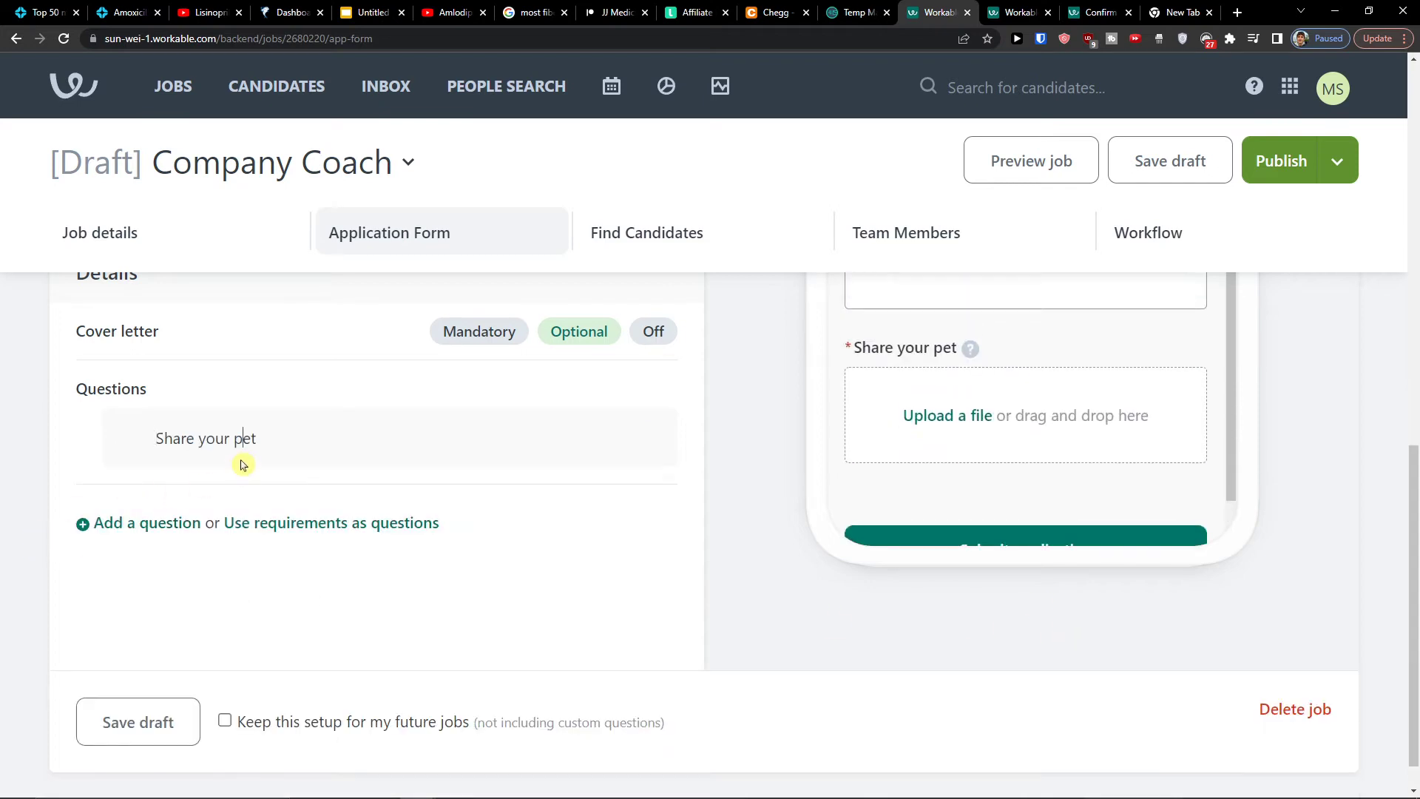
{"action": "left_click", "coordinate": [390, 523]}
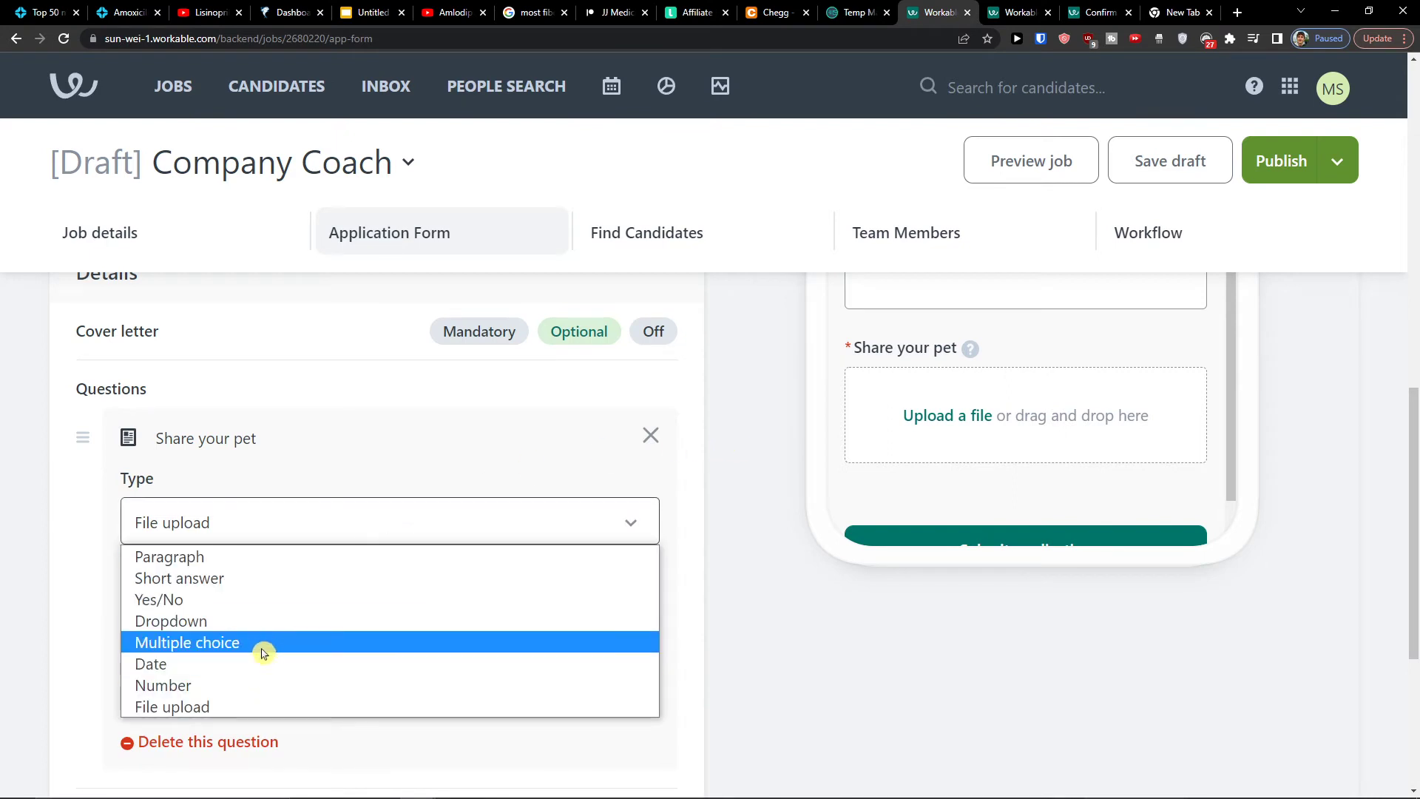
{"action": "left_click", "coordinate": [260, 591]}
{"action": "triple_click", "coordinate": [244, 599]}
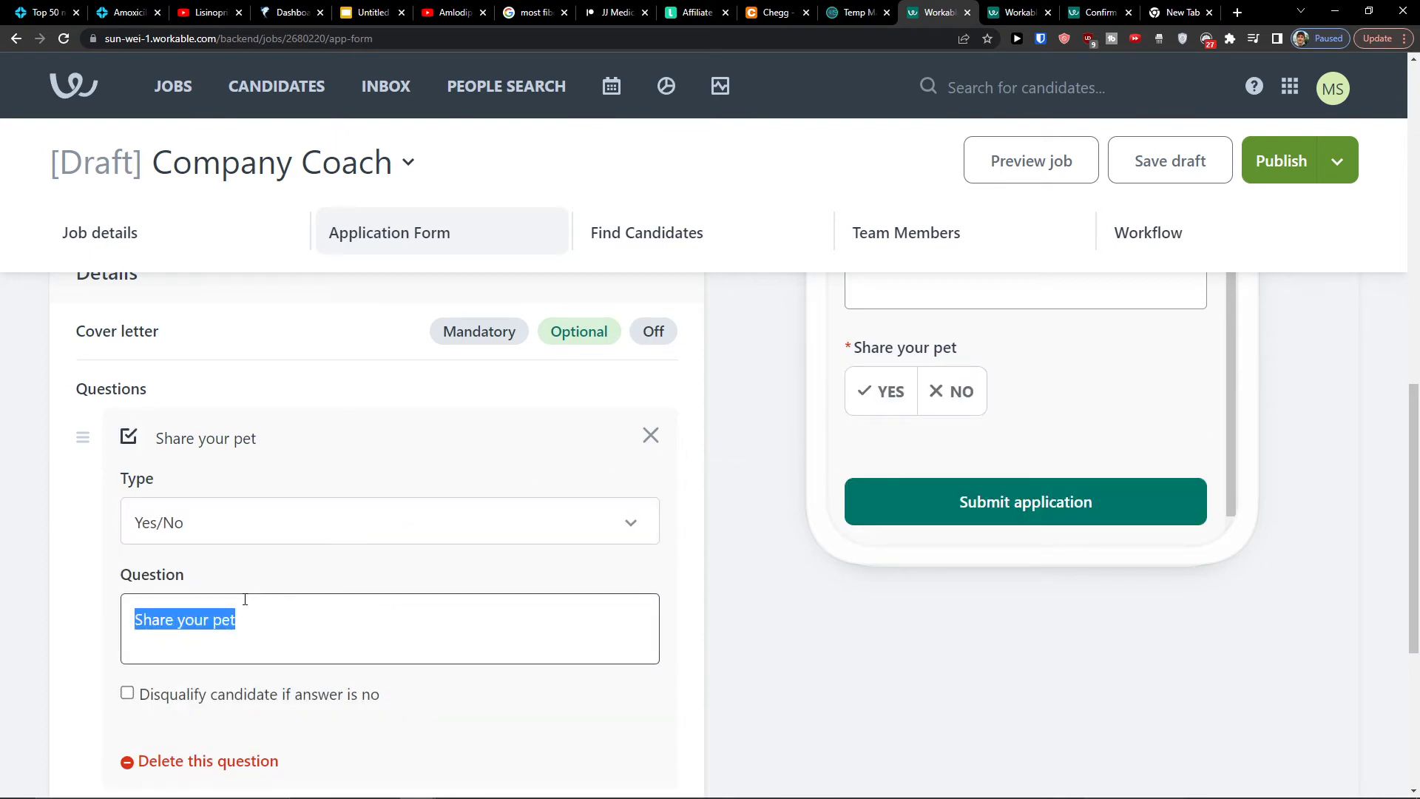
{"action": "type", "text": "Do yo"}
{"action": "type", "text": "u lik"}
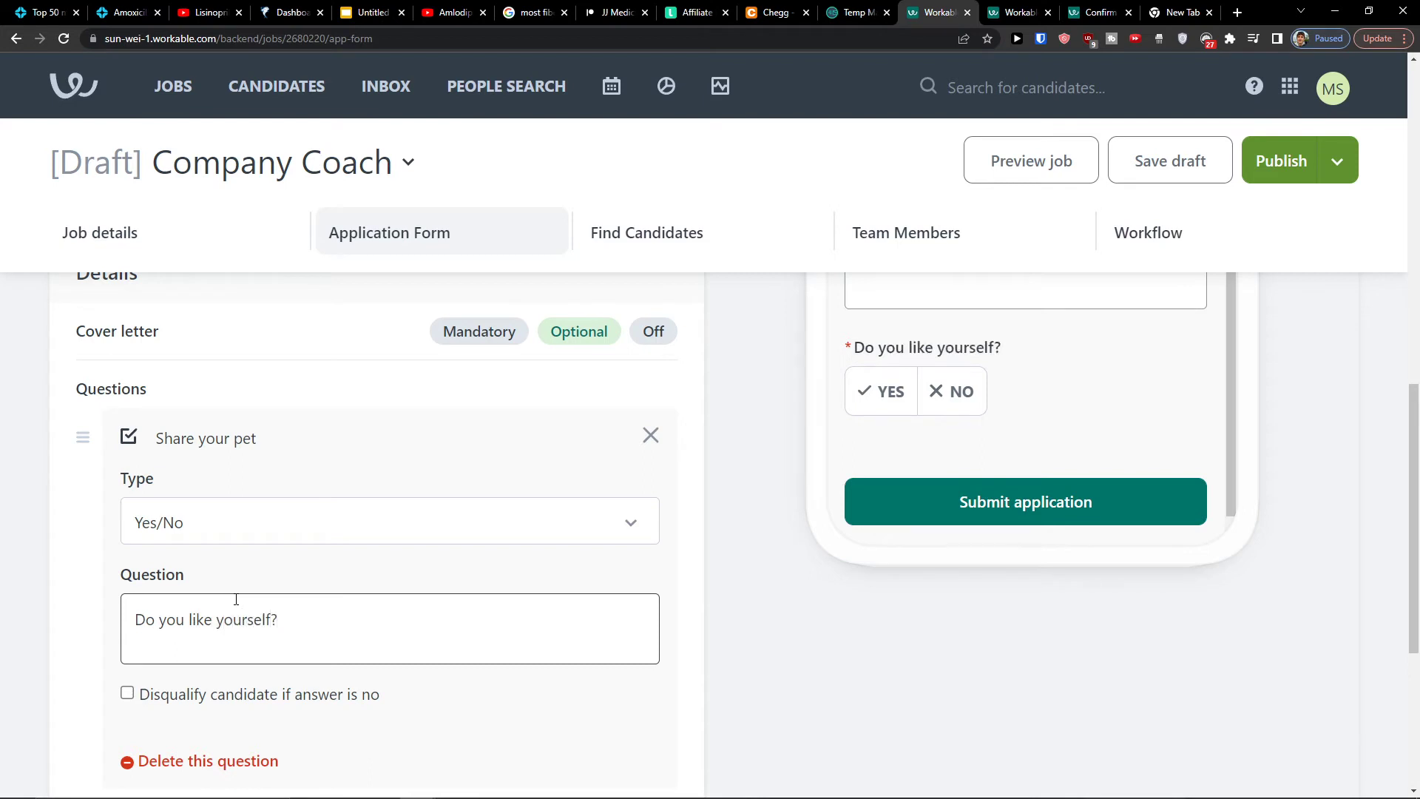
{"action": "scroll", "coordinate": [503, 594], "scroll_direction": "down", "scroll_amount": 2}
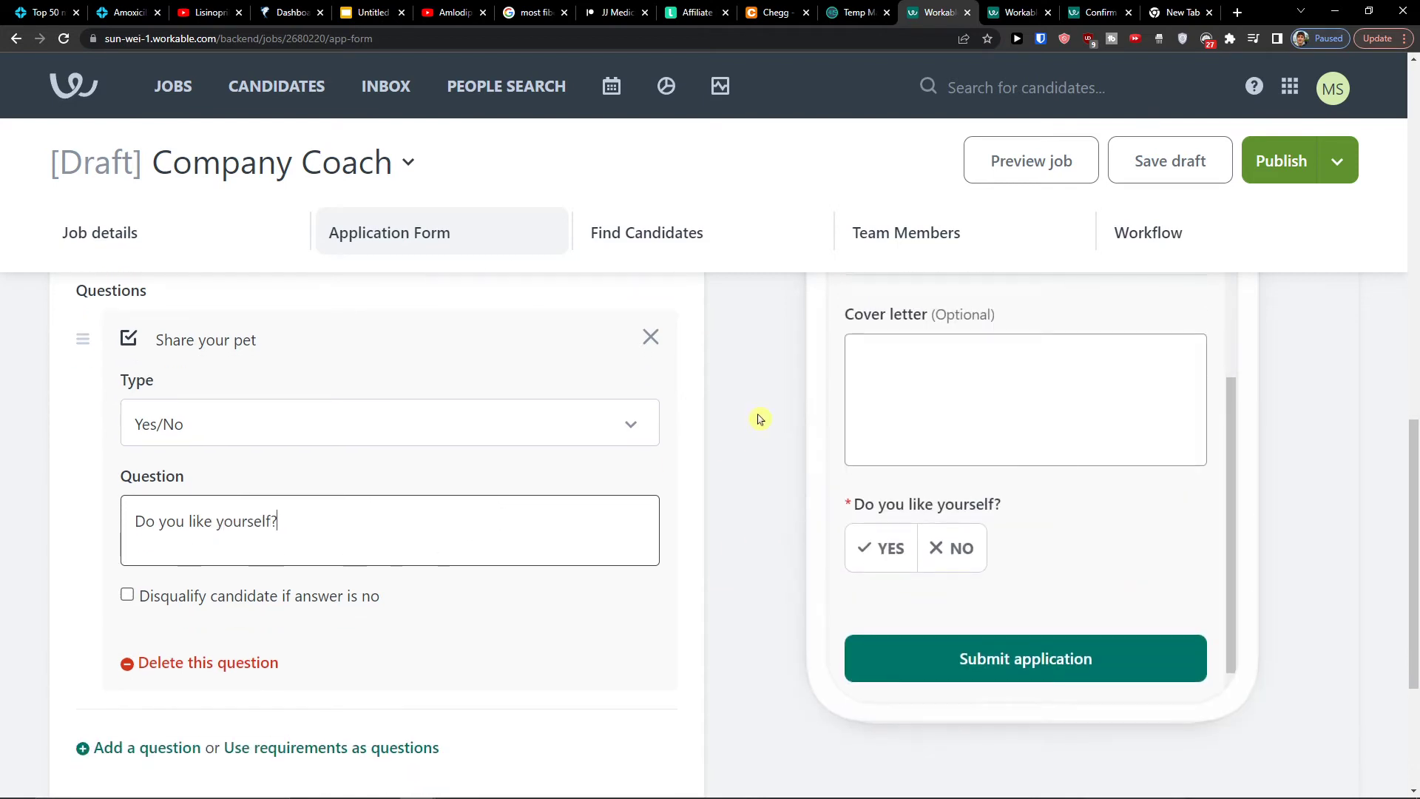
{"action": "left_click", "coordinate": [658, 343]}
{"action": "scroll", "coordinate": [557, 596], "scroll_direction": "up", "scroll_amount": 3}
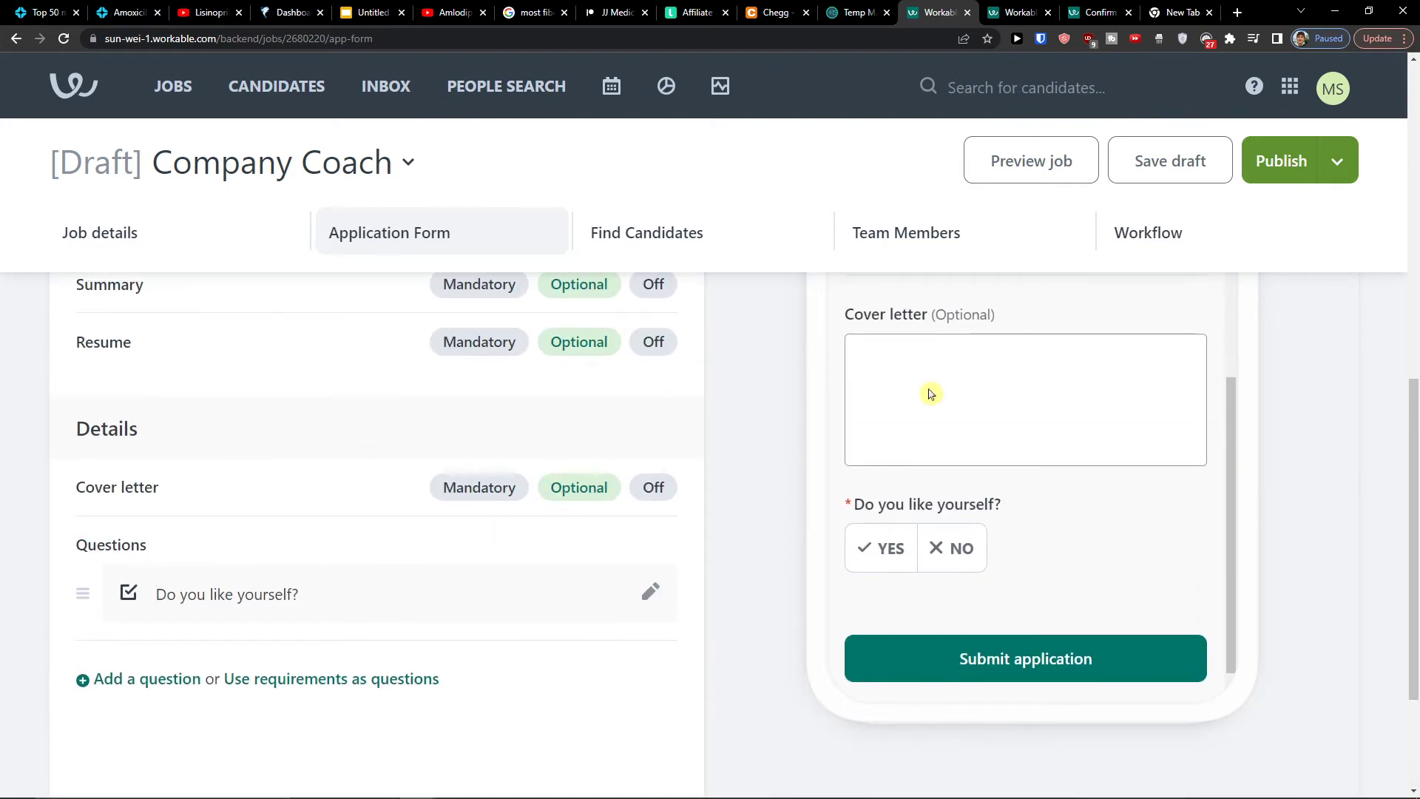
{"action": "scroll", "coordinate": [679, 516], "scroll_direction": "down", "scroll_amount": 3}
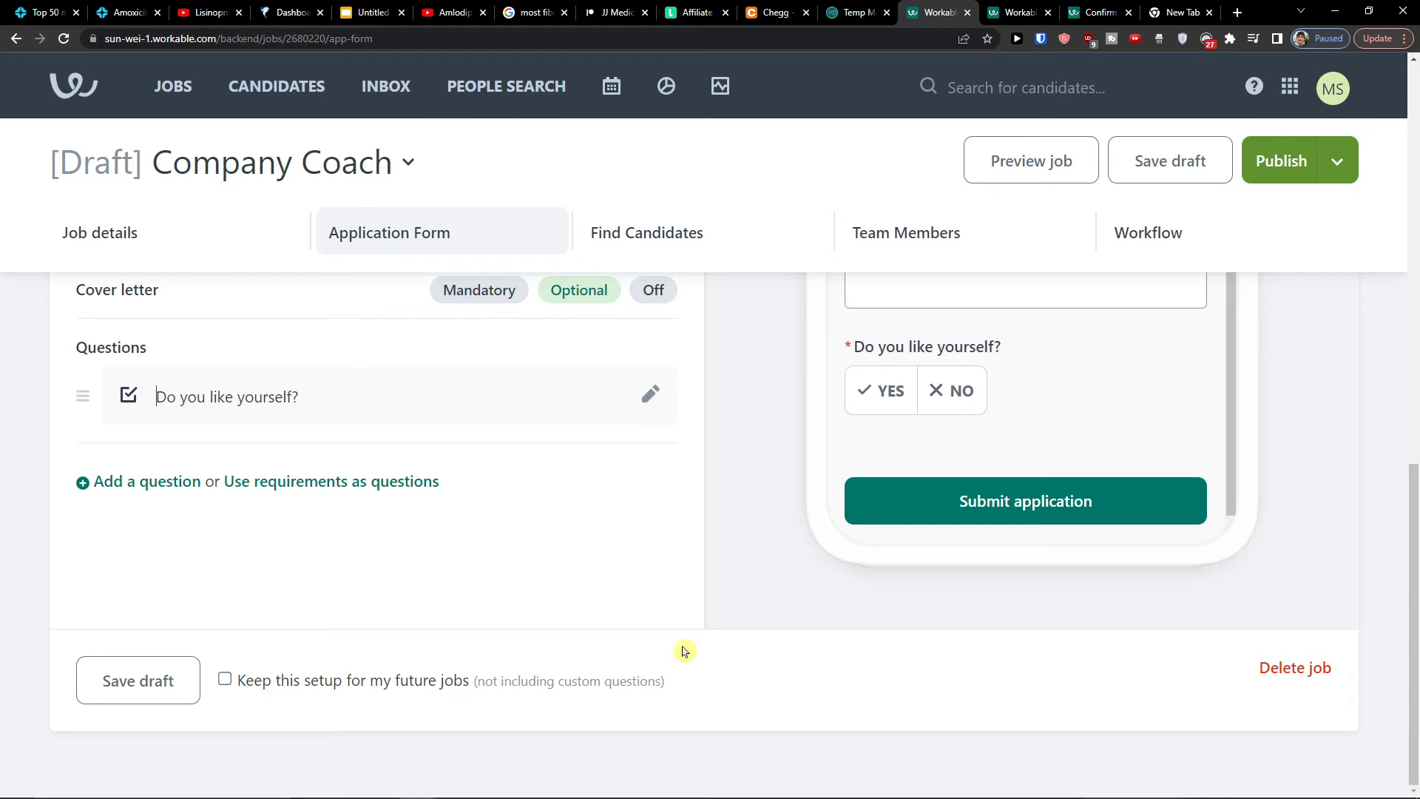
{"action": "scroll", "coordinate": [856, 602], "scroll_direction": "up", "scroll_amount": 15}
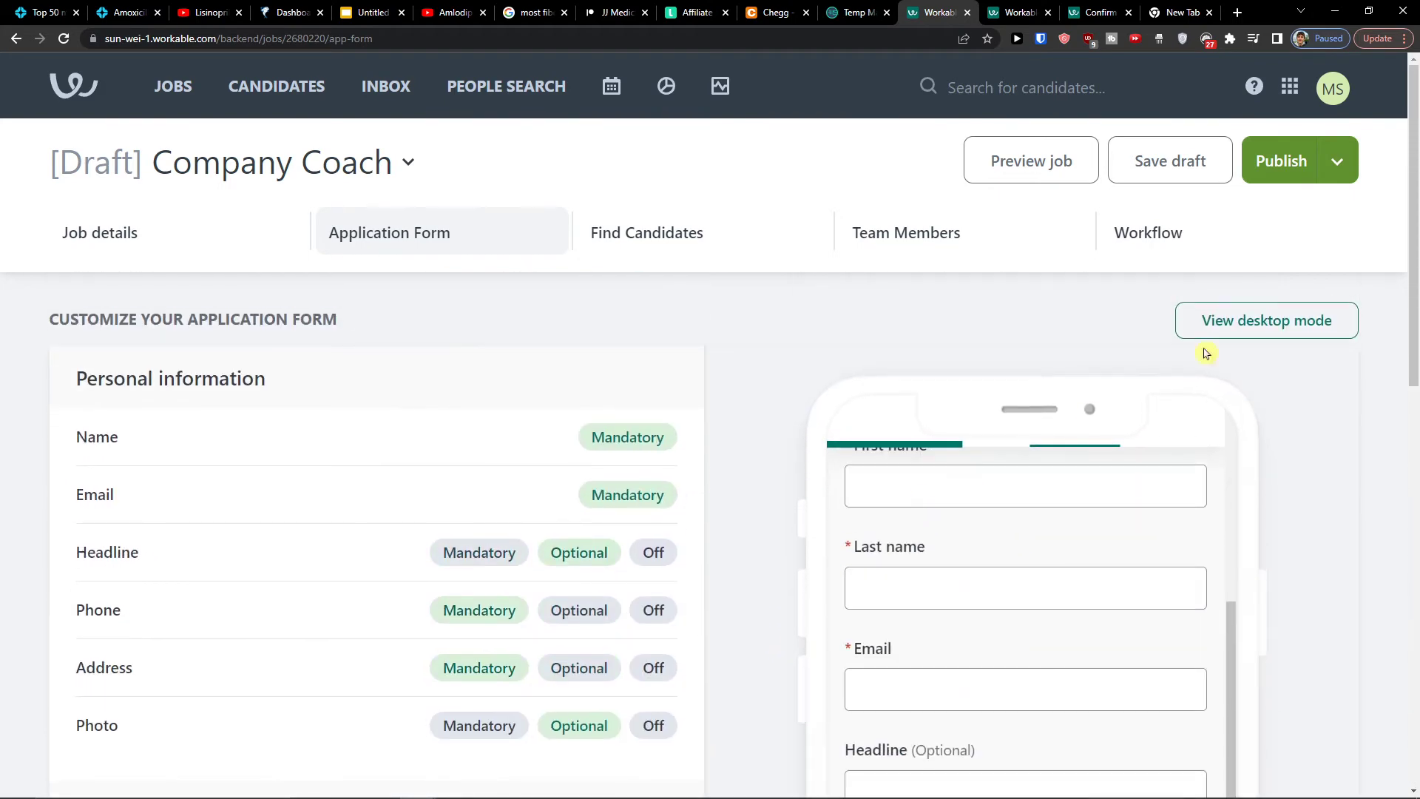
Visit the job's Find Candidates section and preview its publishing visibility options
{"action": "left_click", "coordinate": [597, 234]}
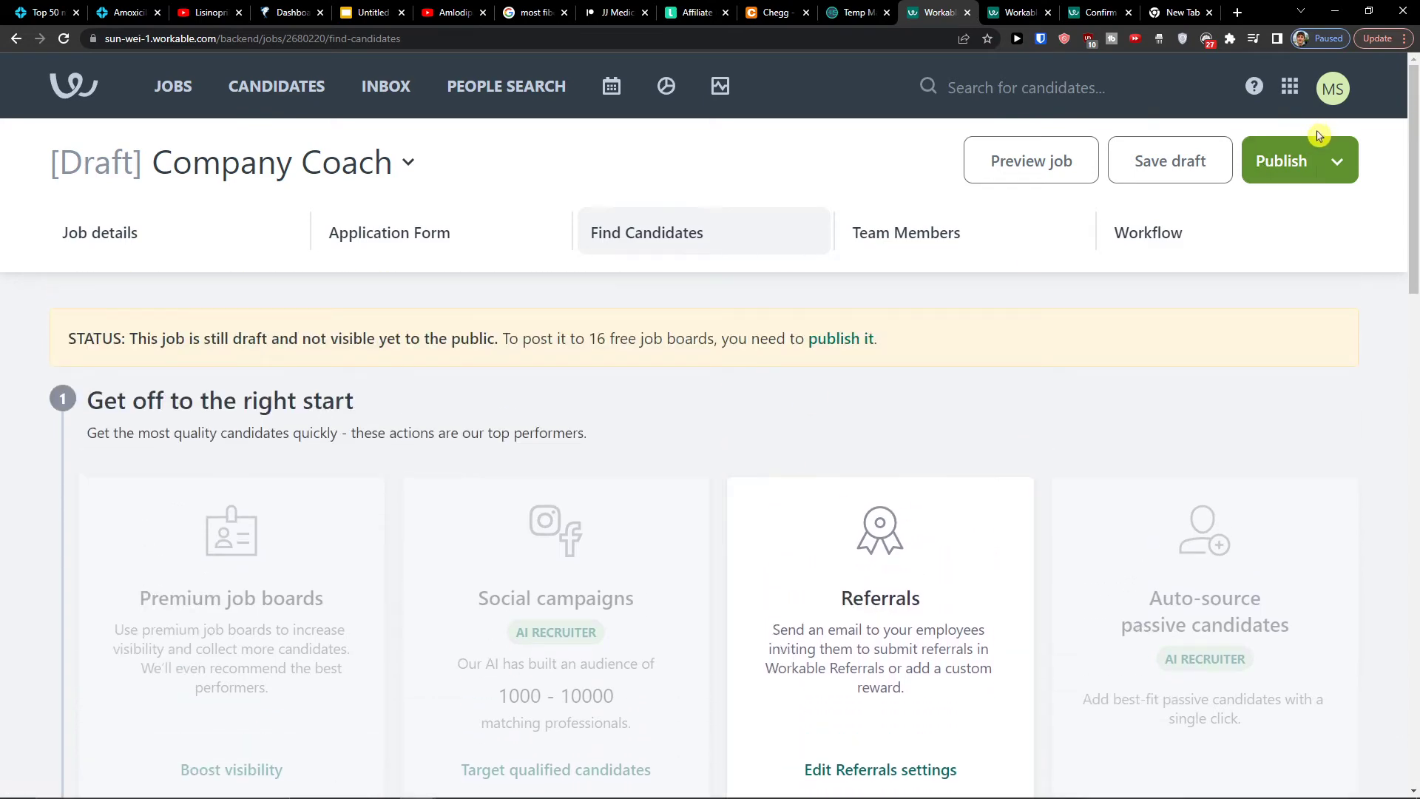
{"action": "left_click", "coordinate": [1331, 161]}
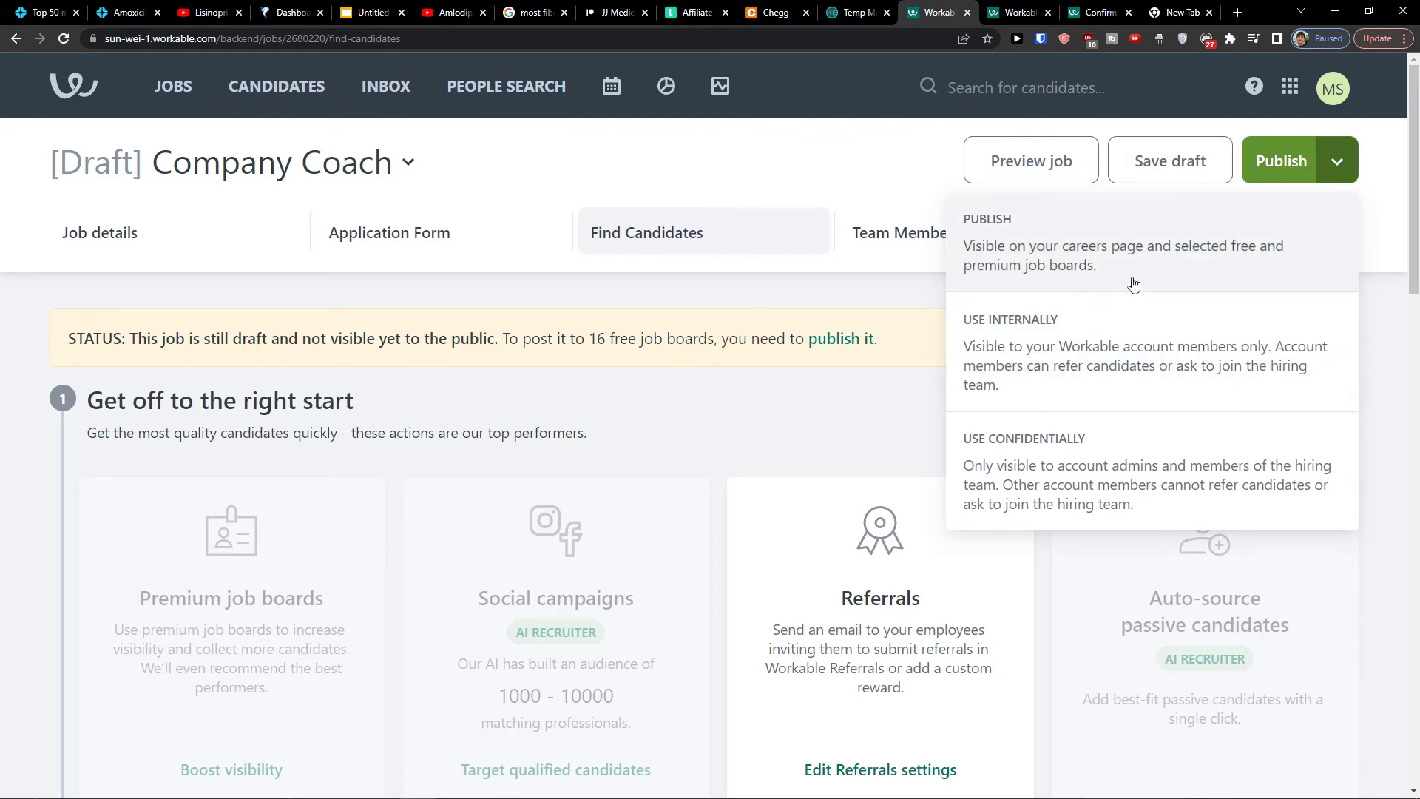
{"action": "left_click", "coordinate": [838, 394]}
Scroll through the page and return to the job's Application Form settings
{"action": "scroll", "coordinate": [648, 420], "scroll_direction": "down", "scroll_amount": 3}
{"action": "scroll", "coordinate": [648, 419], "scroll_direction": "down", "scroll_amount": 1}
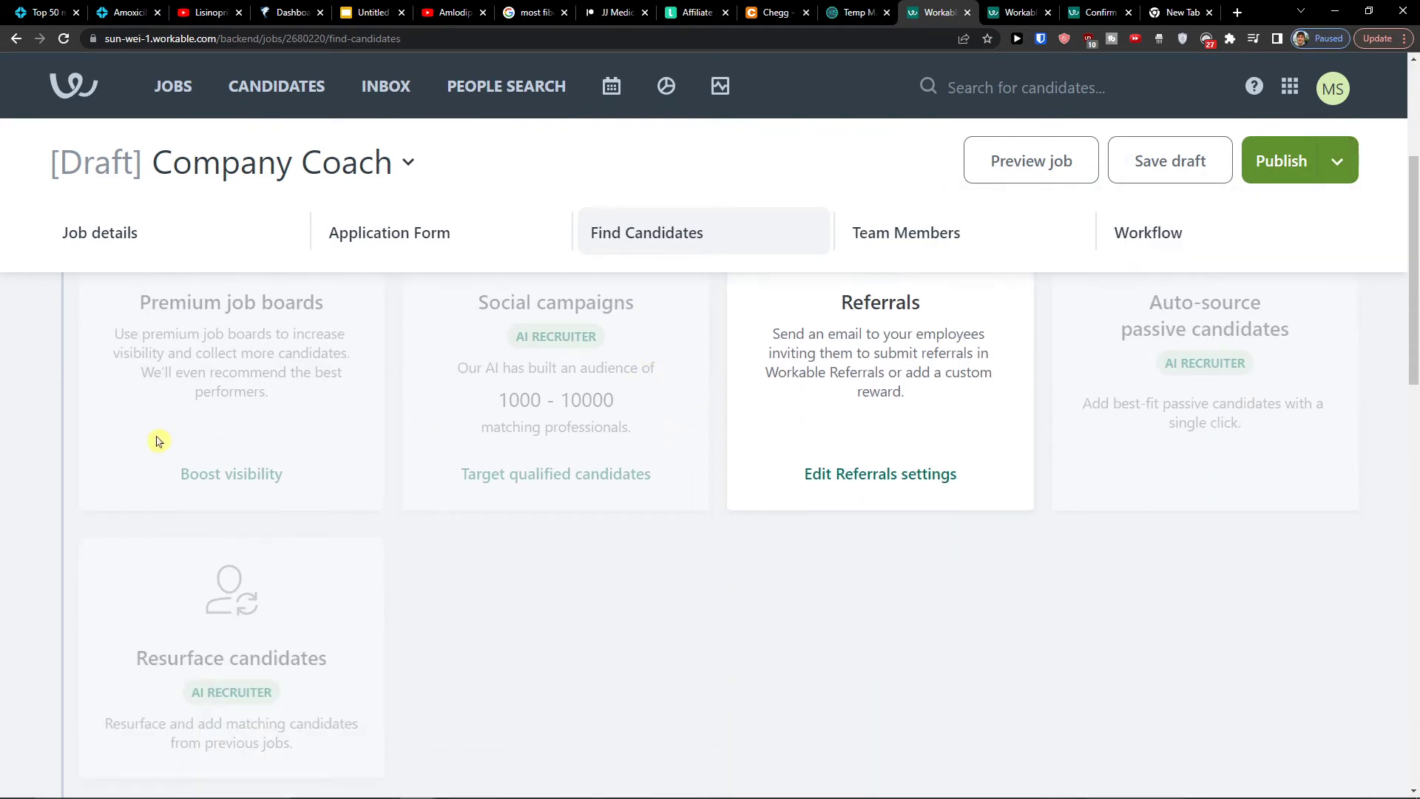
{"action": "scroll", "coordinate": [269, 629], "scroll_direction": "down", "scroll_amount": 1}
{"action": "scroll", "coordinate": [324, 673], "scroll_direction": "up", "scroll_amount": 2}
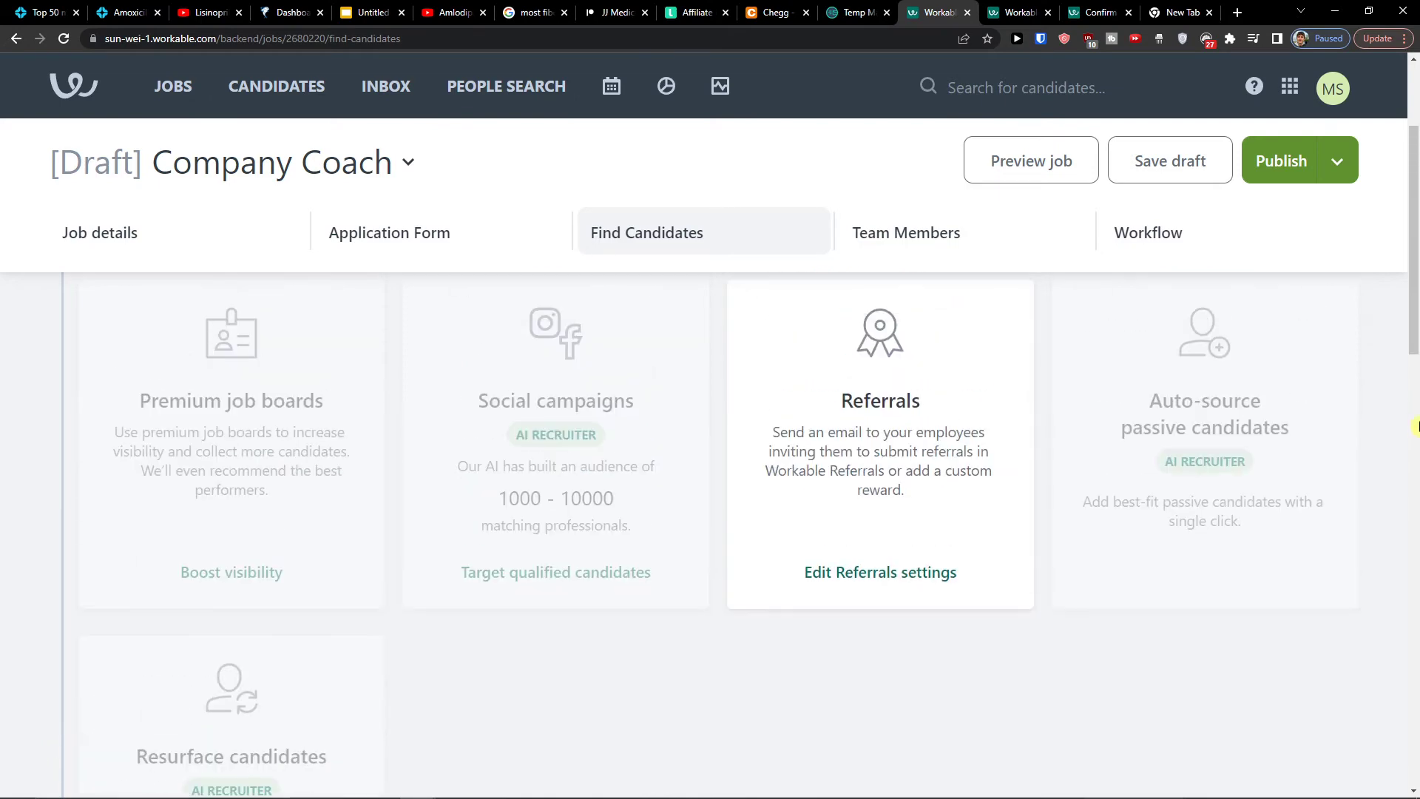
{"action": "scroll", "coordinate": [1084, 406], "scroll_direction": "down", "scroll_amount": 5}
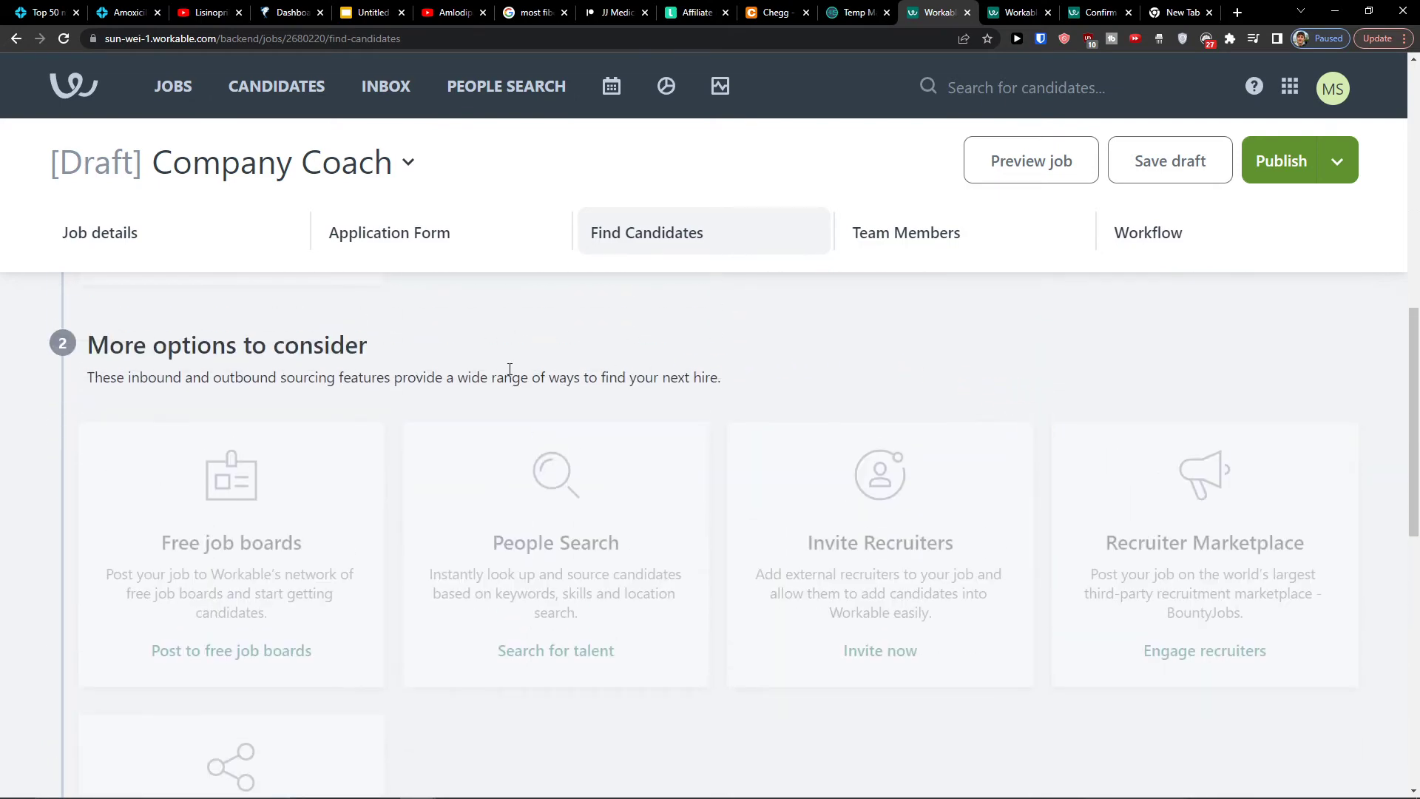
{"action": "scroll", "coordinate": [508, 367], "scroll_direction": "down", "scroll_amount": 1}
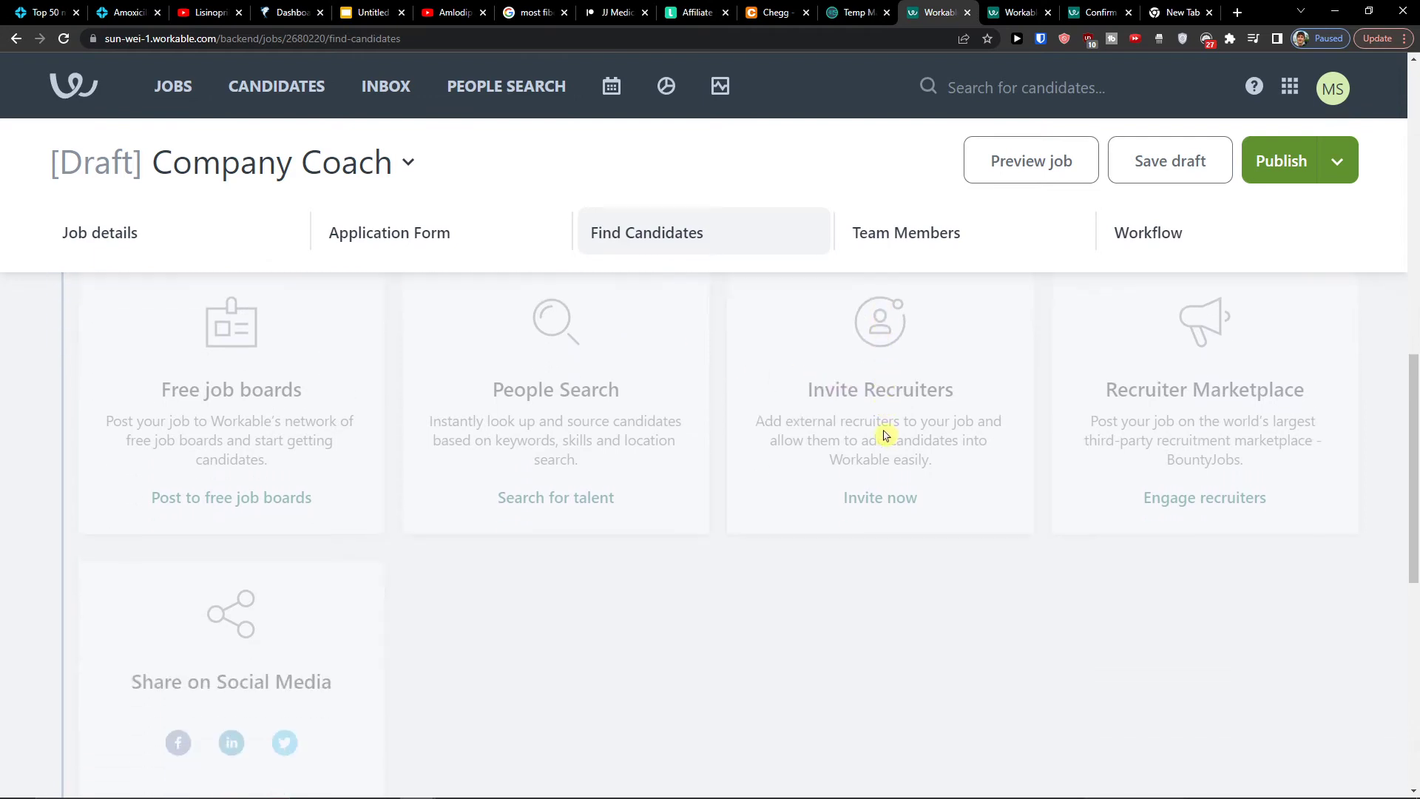
{"action": "scroll", "coordinate": [1174, 410], "scroll_direction": "down", "scroll_amount": 1}
{"action": "scroll", "coordinate": [821, 403], "scroll_direction": "down", "scroll_amount": 6}
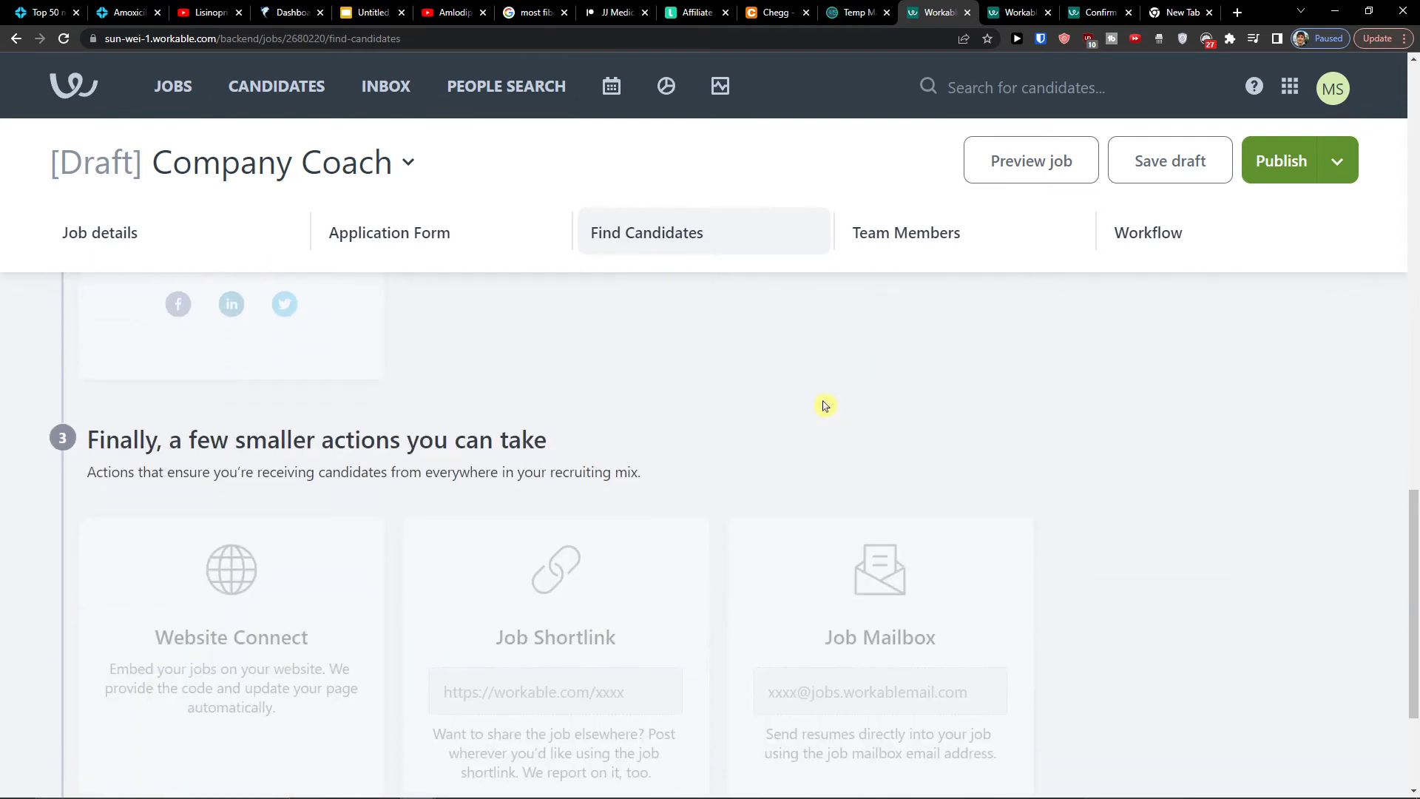
{"action": "scroll", "coordinate": [821, 403], "scroll_direction": "up", "scroll_amount": 10}
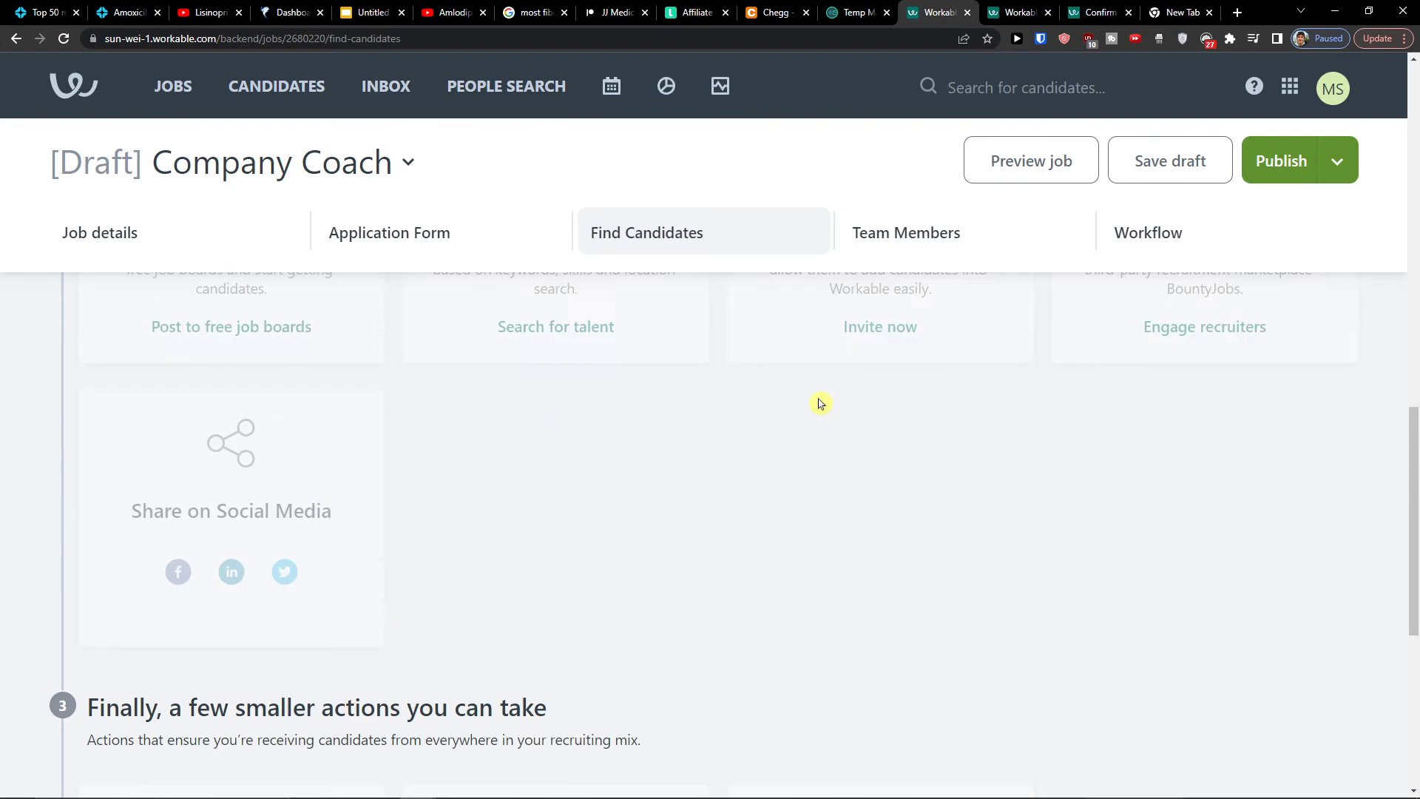
{"action": "scroll", "coordinate": [619, 344], "scroll_direction": "up", "scroll_amount": 1}
{"action": "left_click", "coordinate": [475, 240]}
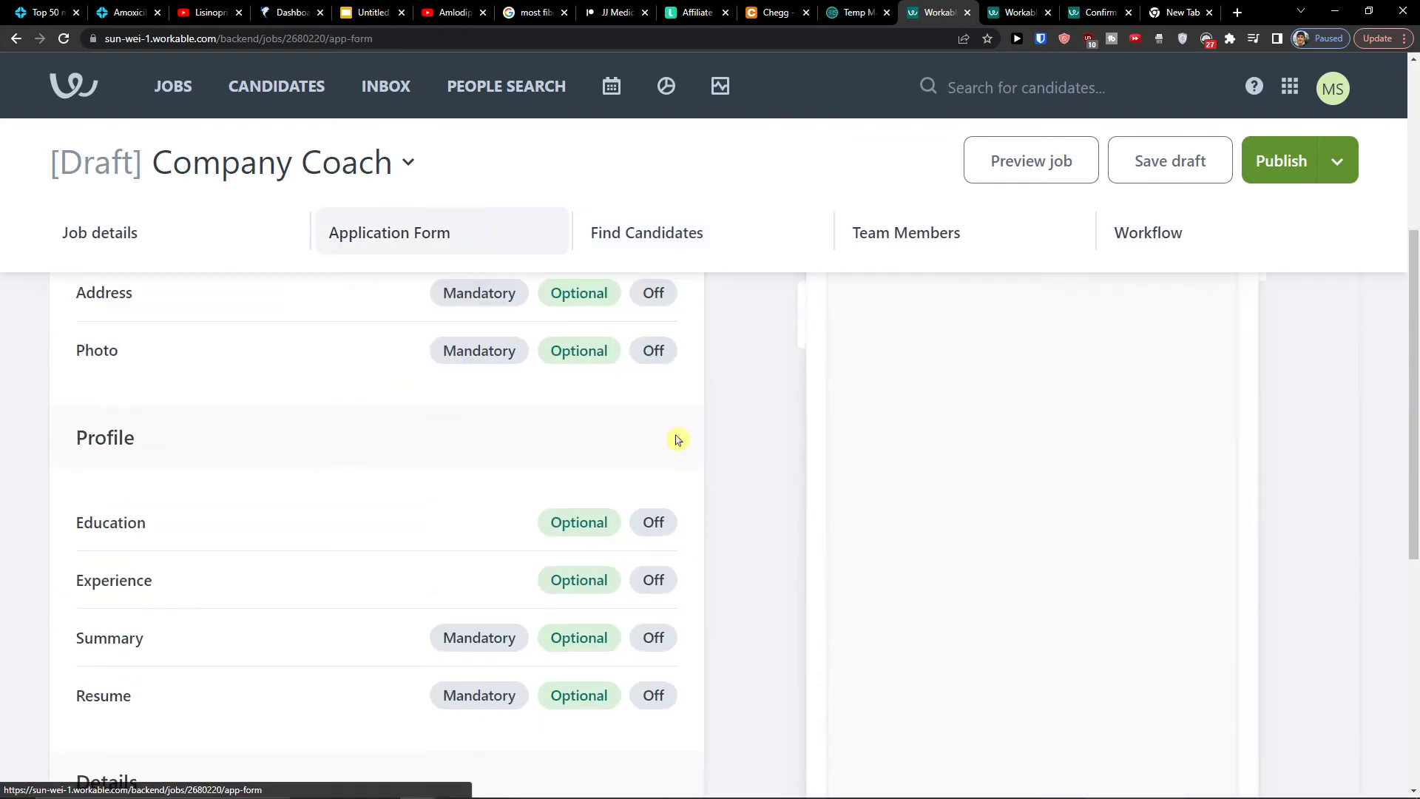
Save the Company Coach draft with its form changes and publish the job
{"action": "scroll", "coordinate": [827, 460], "scroll_direction": "down", "scroll_amount": 5}
{"action": "left_click", "coordinate": [140, 687]}
{"action": "scroll", "coordinate": [846, 443], "scroll_direction": "up", "scroll_amount": 10}
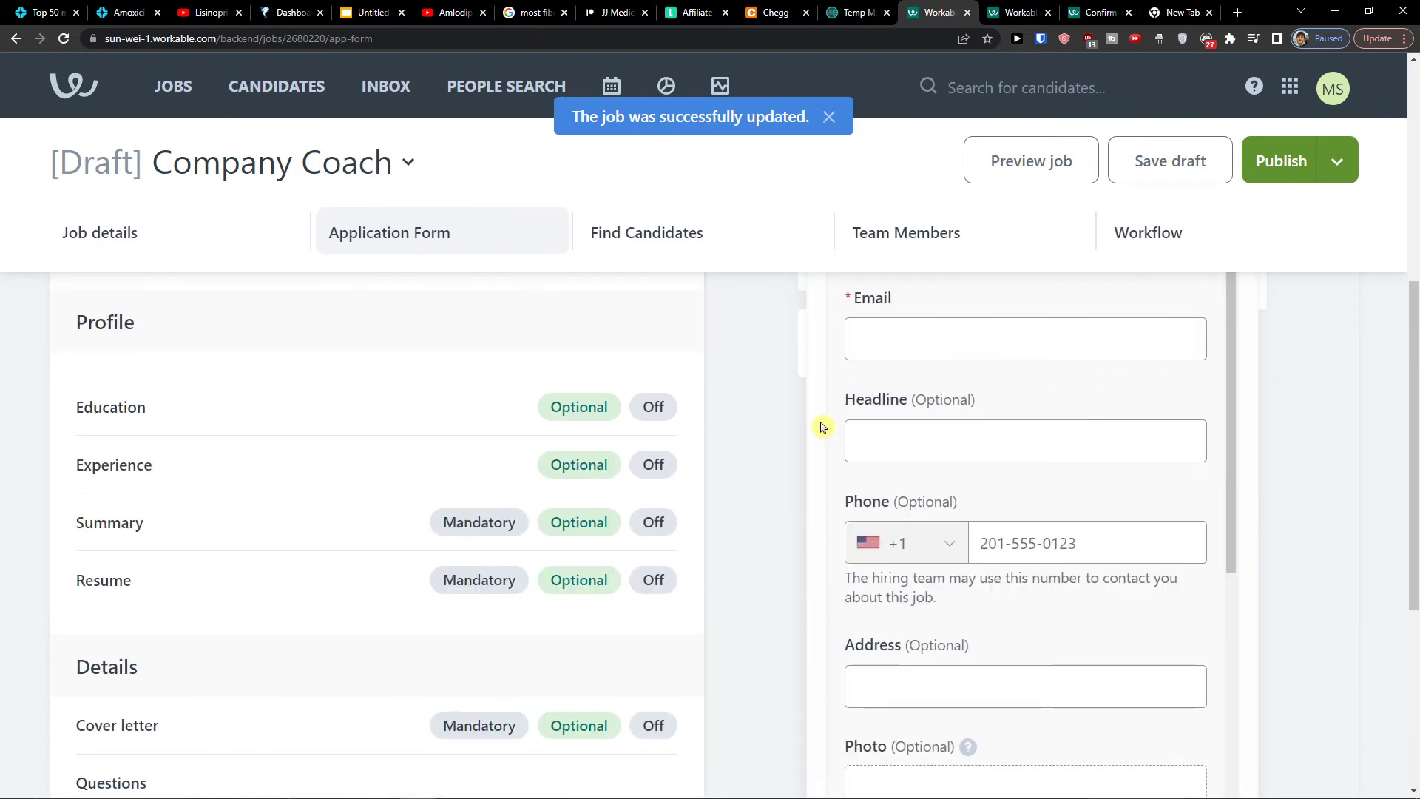
{"action": "left_click", "coordinate": [723, 247]}
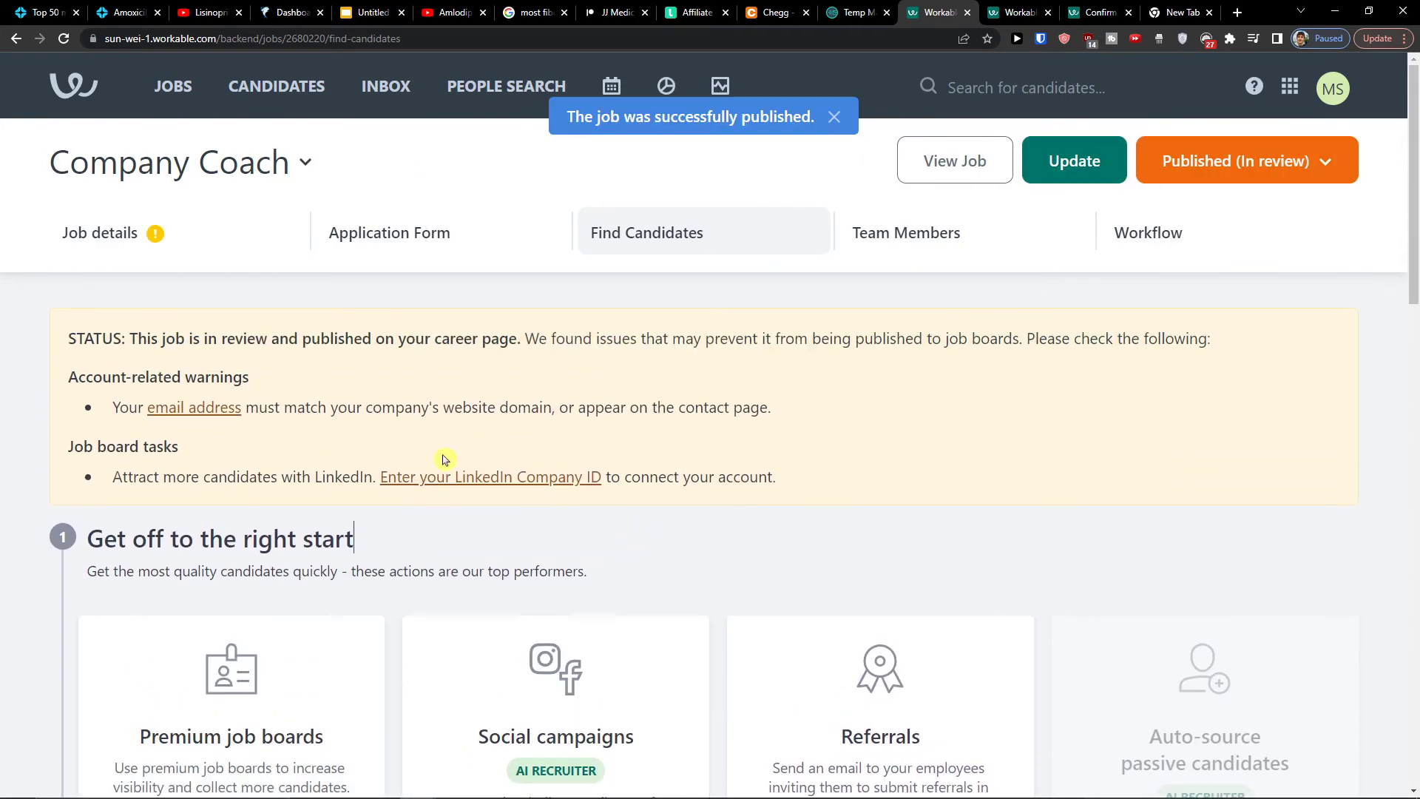
Browse the Find Candidates sourcing options, select the job shortlink, then view Team Members
{"action": "scroll", "coordinate": [661, 427], "scroll_direction": "down", "scroll_amount": 8}
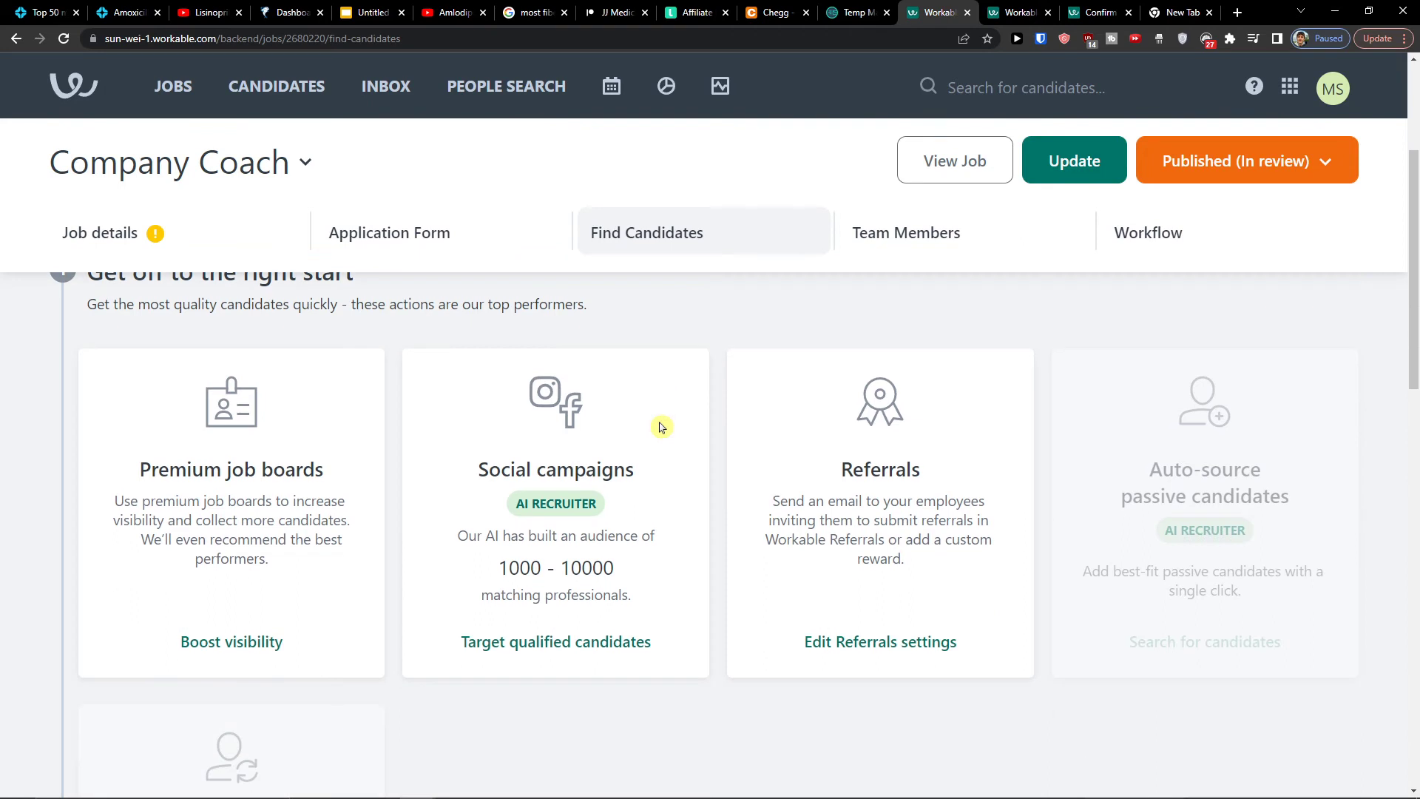
{"action": "scroll", "coordinate": [661, 426], "scroll_direction": "up", "scroll_amount": 4}
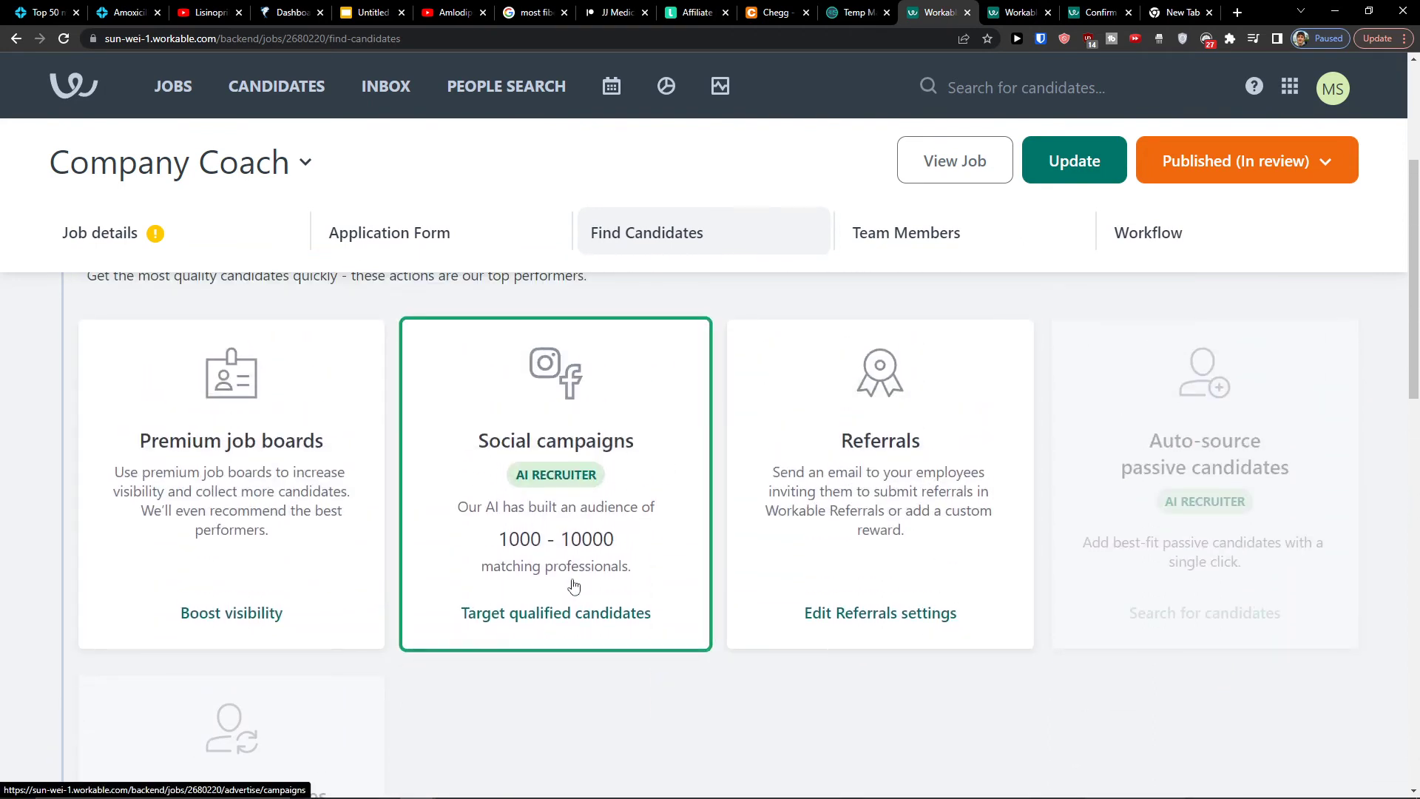
{"action": "scroll", "coordinate": [748, 554], "scroll_direction": "down", "scroll_amount": 4}
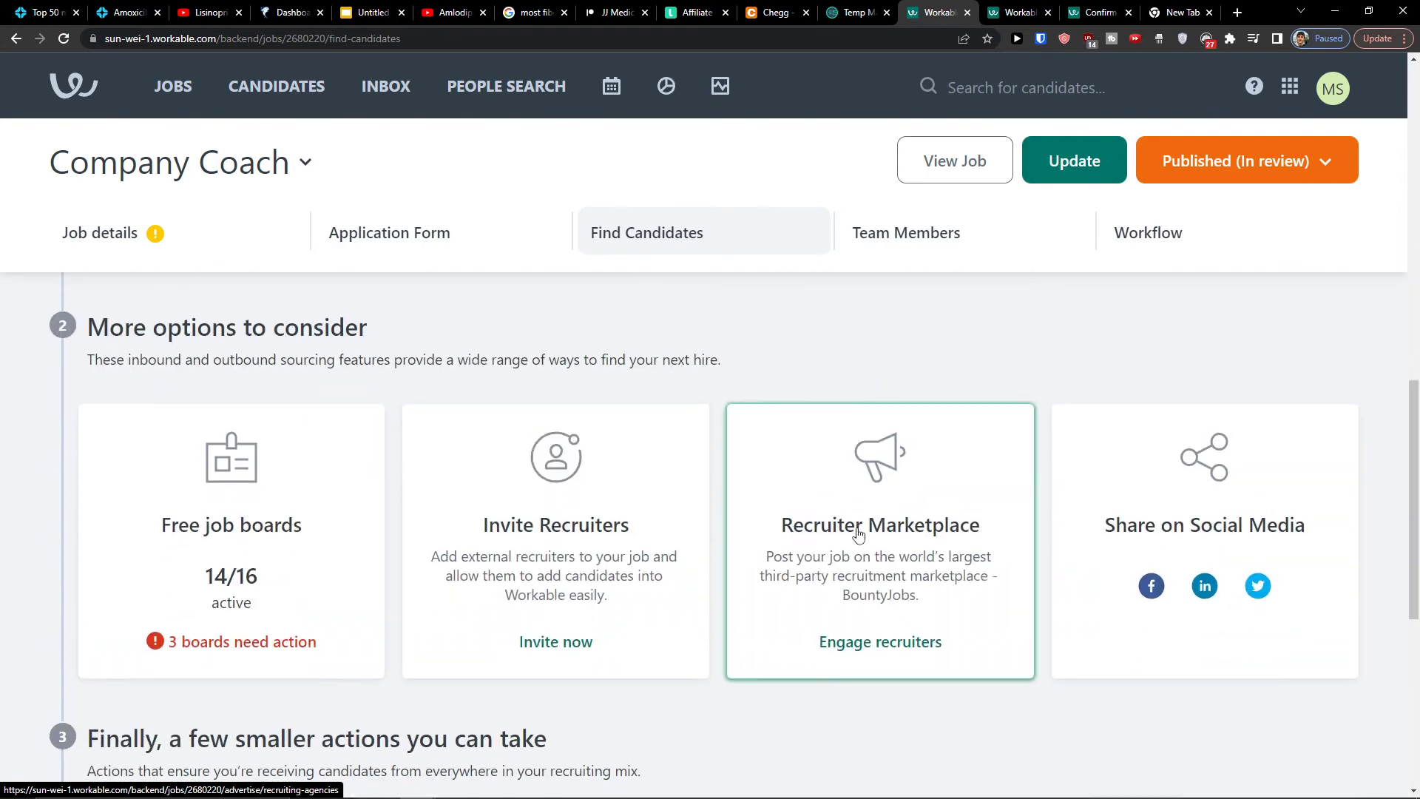
{"action": "scroll", "coordinate": [85, 473], "scroll_direction": "down", "scroll_amount": 1}
{"action": "scroll", "coordinate": [81, 481], "scroll_direction": "up", "scroll_amount": 1}
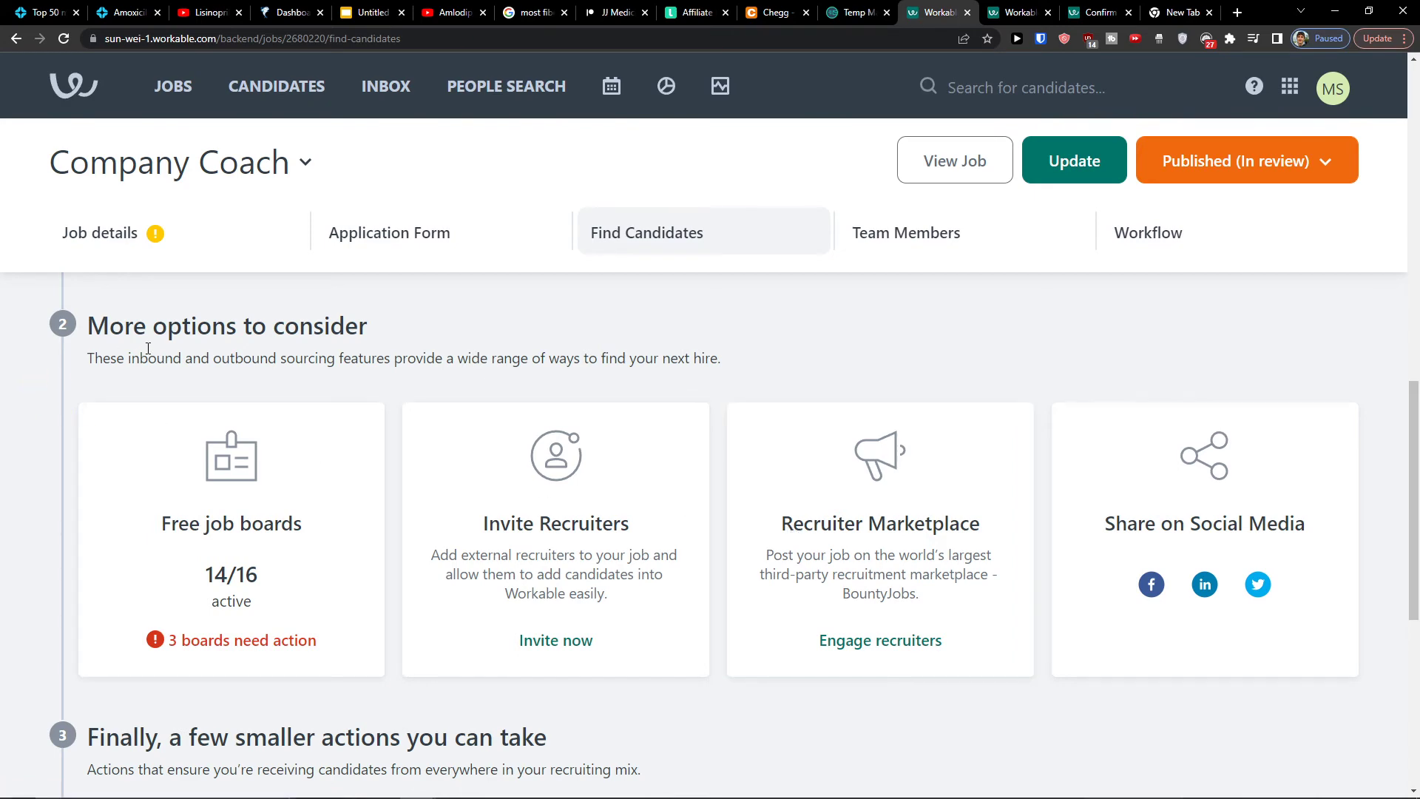
{"action": "scroll", "coordinate": [292, 380], "scroll_direction": "down", "scroll_amount": 5}
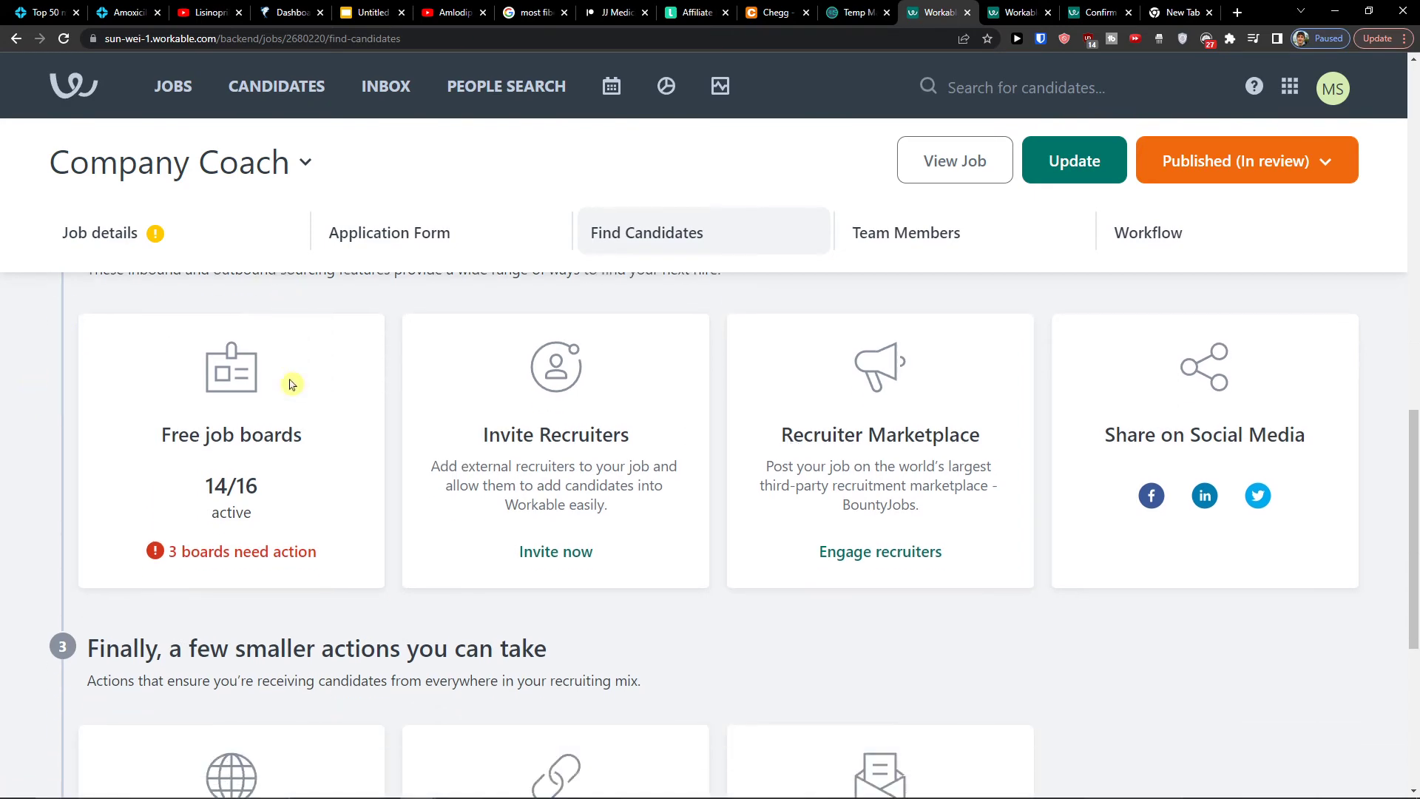
{"action": "scroll", "coordinate": [293, 384], "scroll_direction": "up", "scroll_amount": 1}
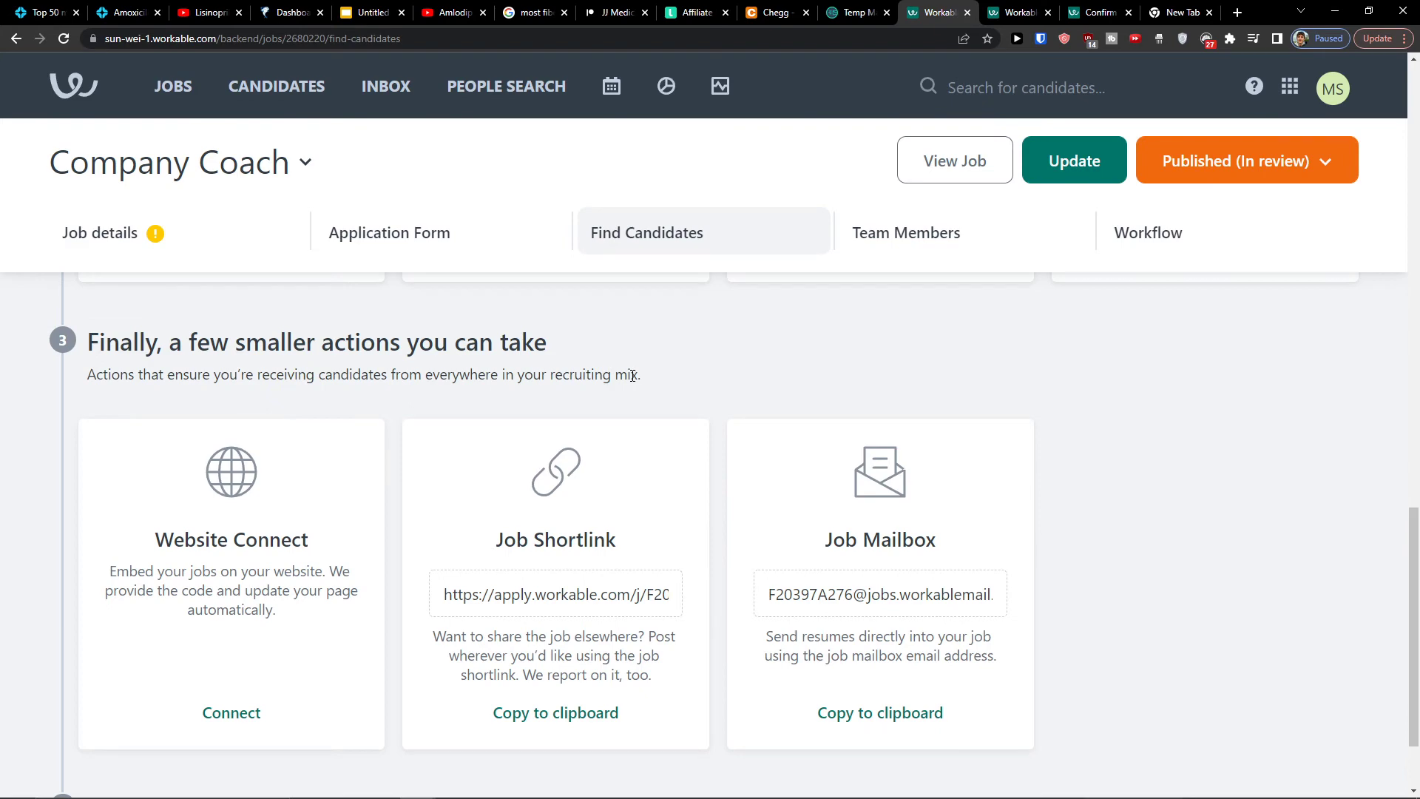
{"action": "scroll", "coordinate": [635, 382], "scroll_direction": "down", "scroll_amount": 1}
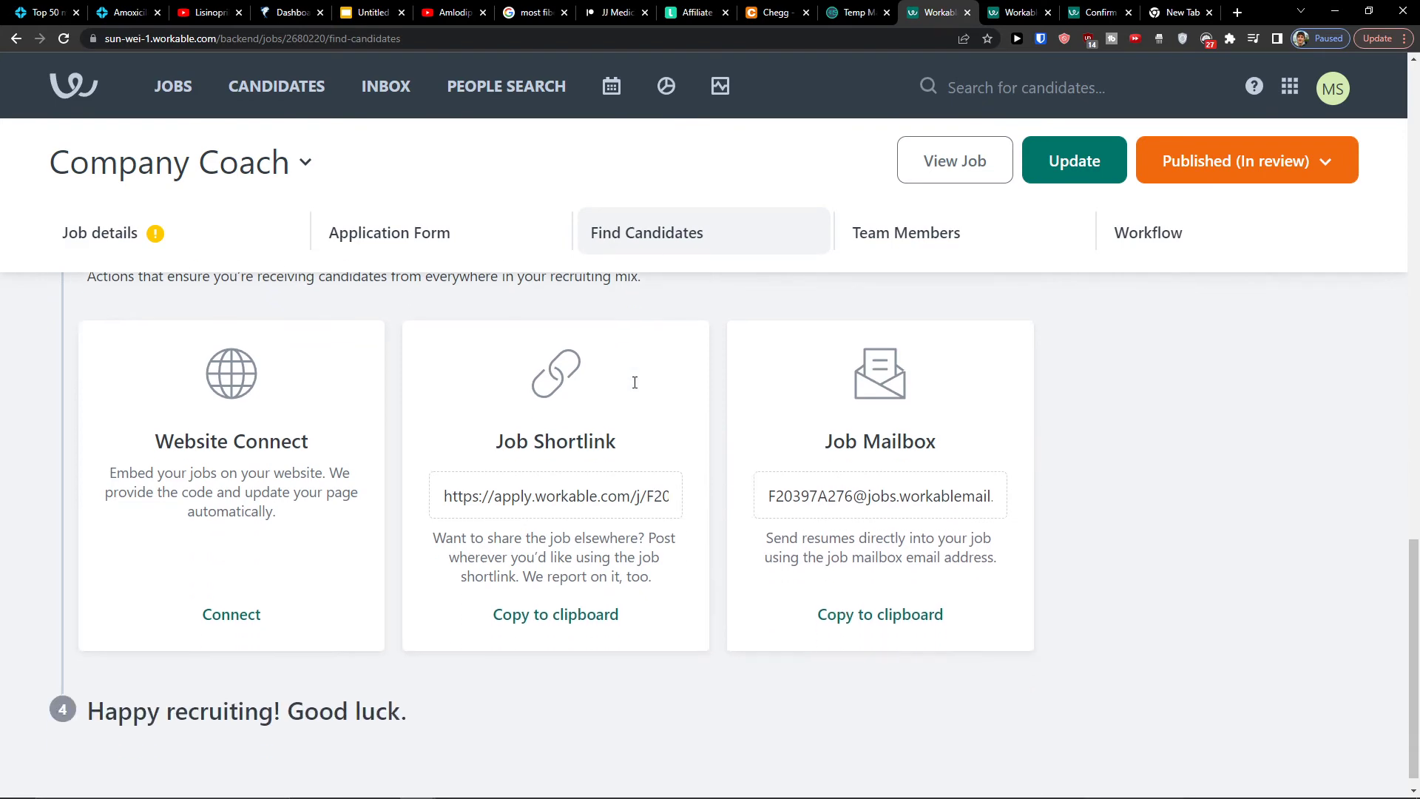
{"action": "left_click", "coordinate": [535, 496]}
{"action": "scroll", "coordinate": [725, 348], "scroll_direction": "up", "scroll_amount": 6}
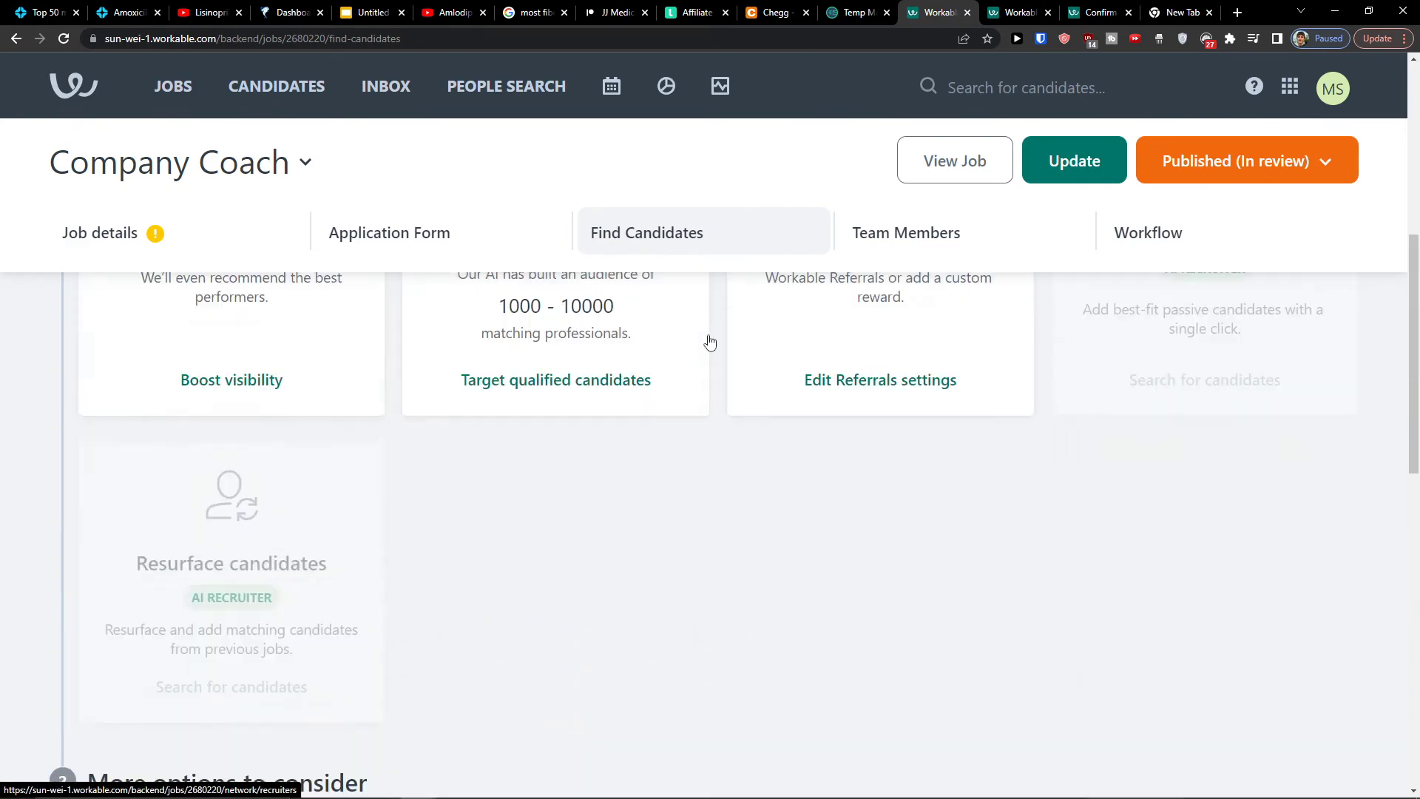
{"action": "left_click", "coordinate": [1032, 240]}
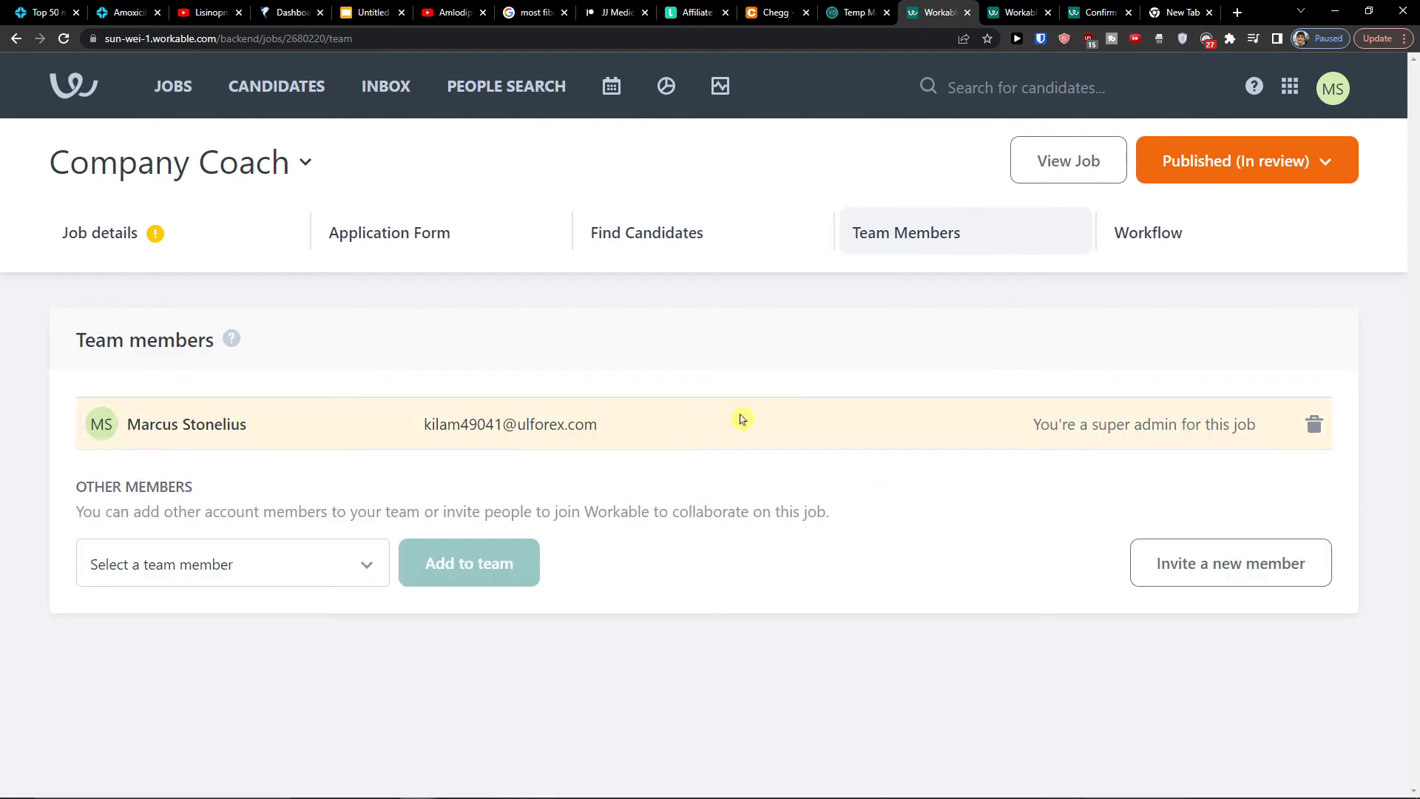
Open the job's Workflow pipeline and view video interview options for Phone Screen
{"action": "left_click", "coordinate": [1159, 233]}
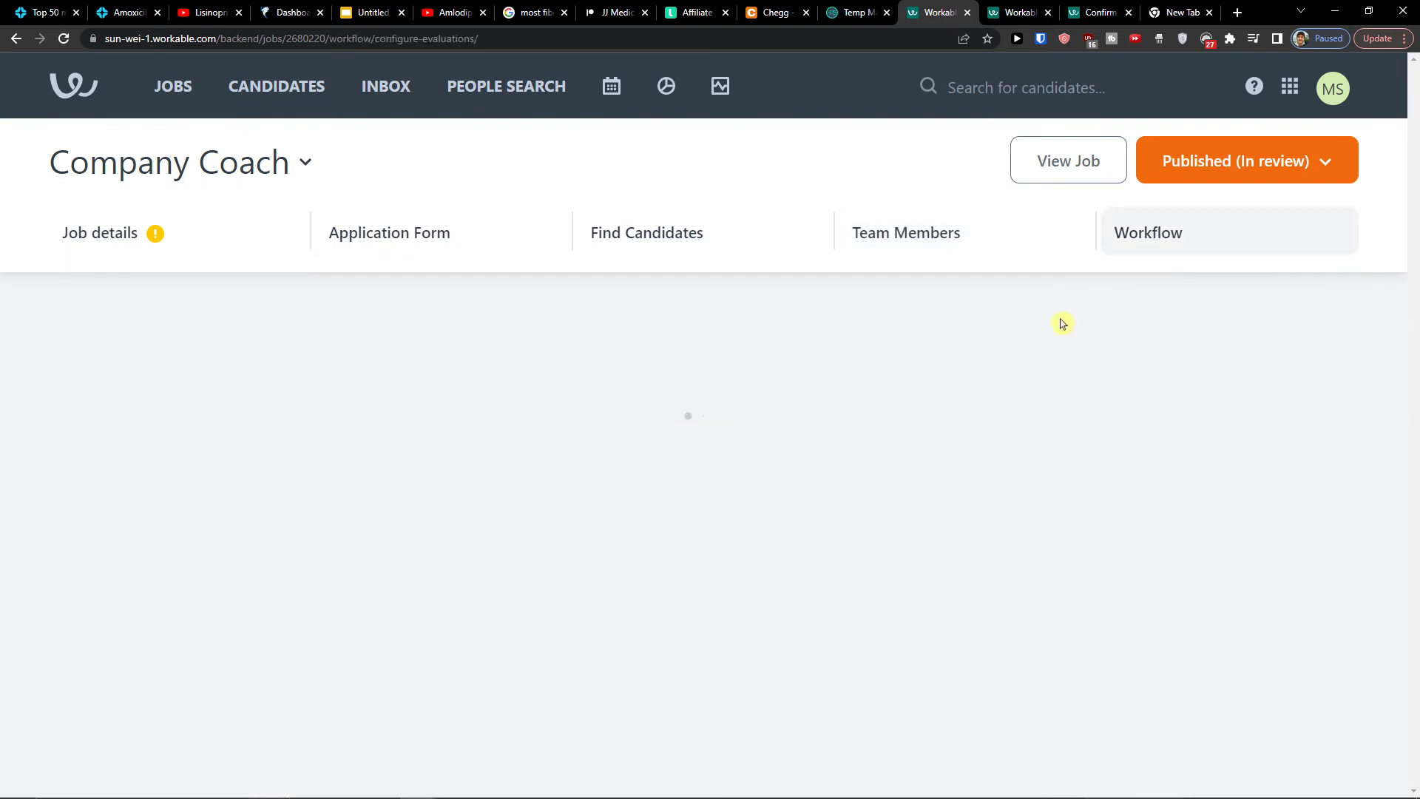
{"action": "scroll", "coordinate": [551, 470], "scroll_direction": "down", "scroll_amount": 1}
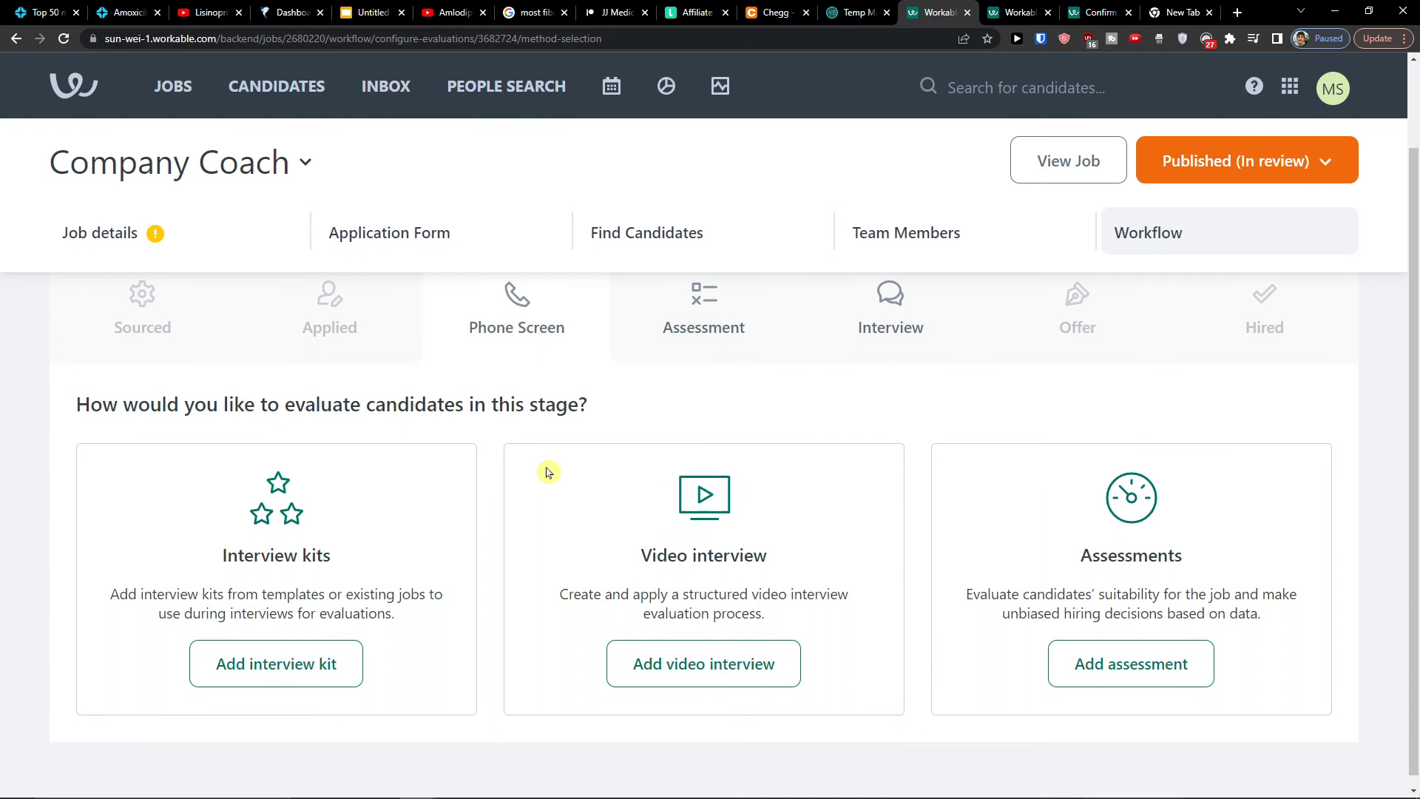
{"action": "scroll", "coordinate": [548, 472], "scroll_direction": "up", "scroll_amount": 1}
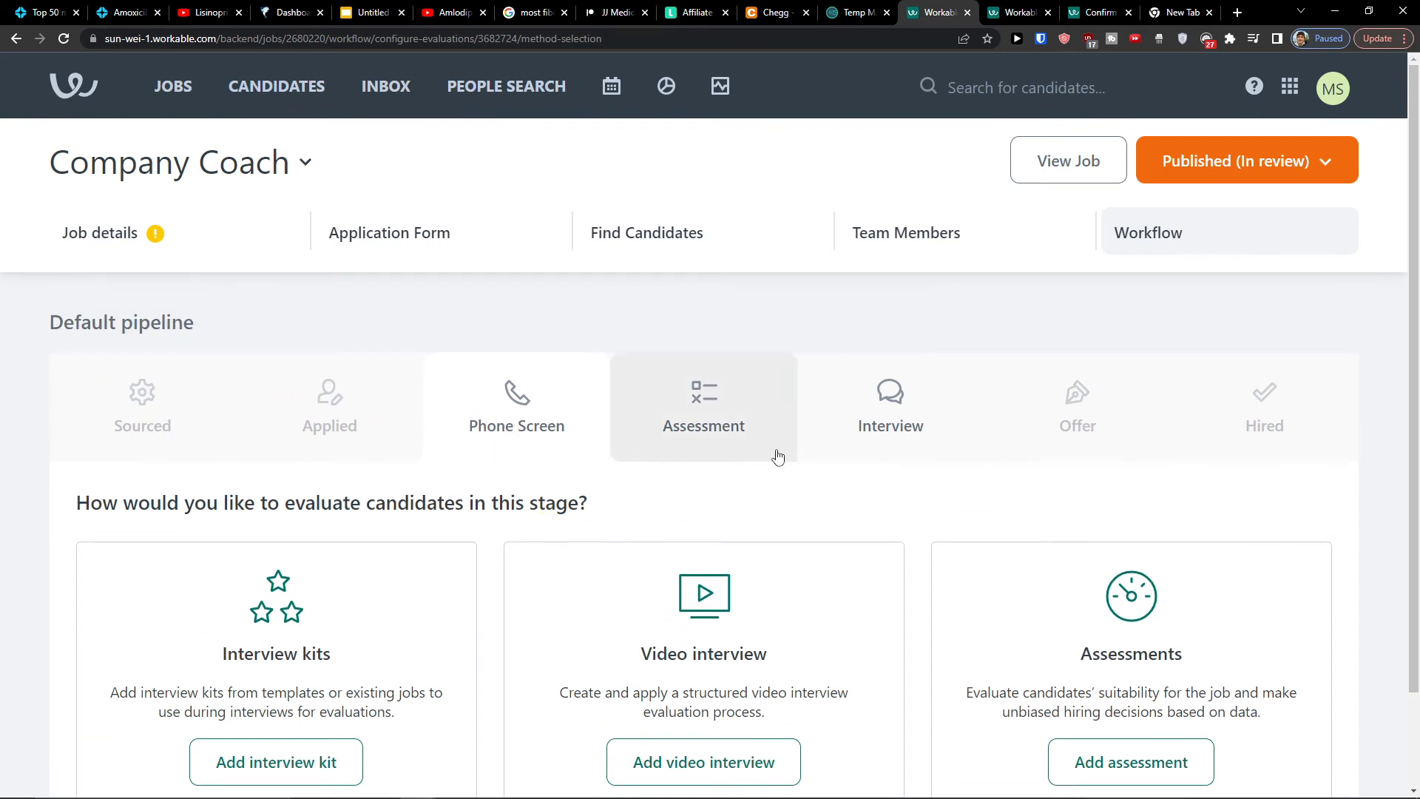
{"action": "scroll", "coordinate": [831, 463], "scroll_direction": "down", "scroll_amount": 1}
{"action": "scroll", "coordinate": [331, 634], "scroll_direction": "up", "scroll_amount": 1}
{"action": "scroll", "coordinate": [330, 634], "scroll_direction": "down", "scroll_amount": 1}
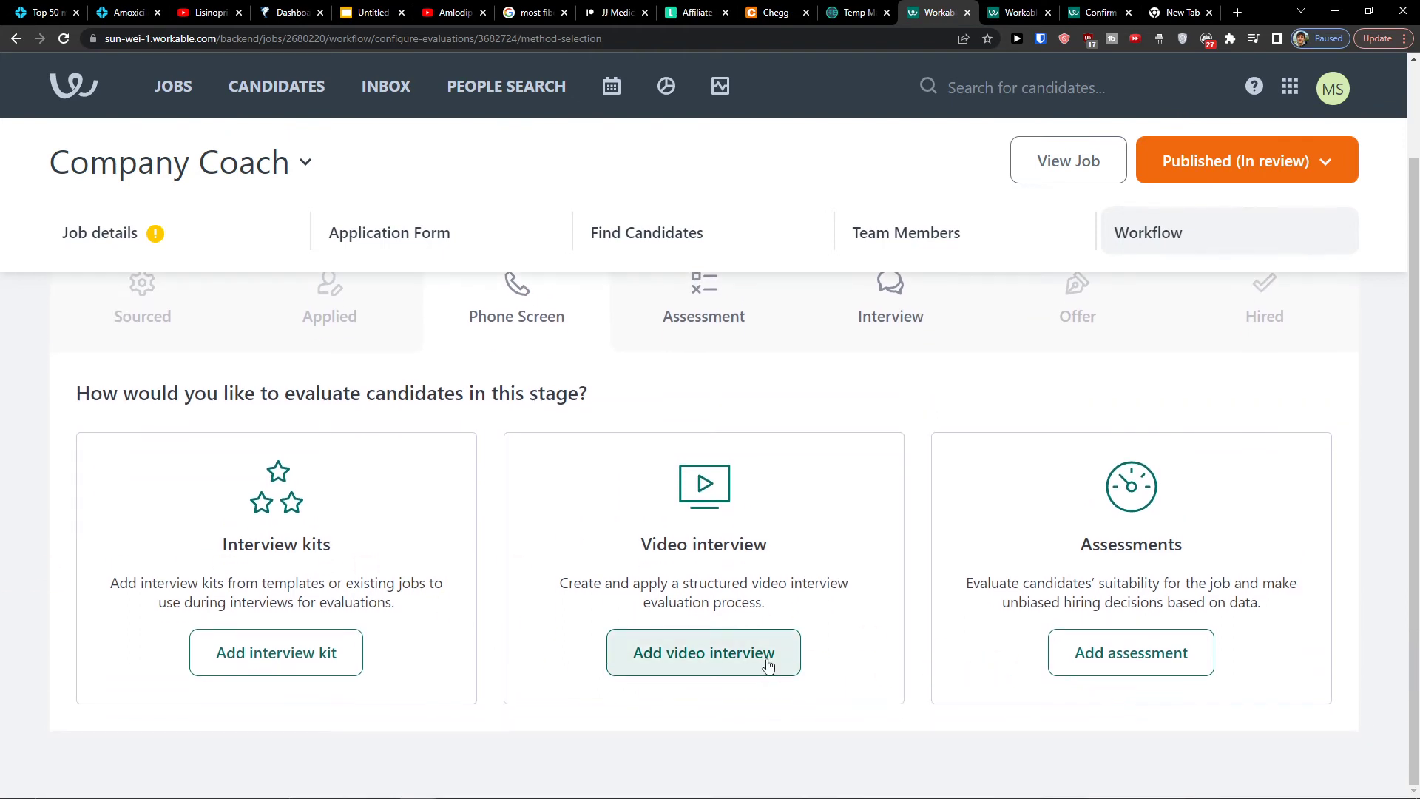
{"action": "left_click", "coordinate": [769, 664]}
Review the evaluation options for the Assessment and Interview stages
{"action": "scroll", "coordinate": [665, 632], "scroll_direction": "down", "scroll_amount": 1}
{"action": "scroll", "coordinate": [621, 626], "scroll_direction": "down", "scroll_amount": 4}
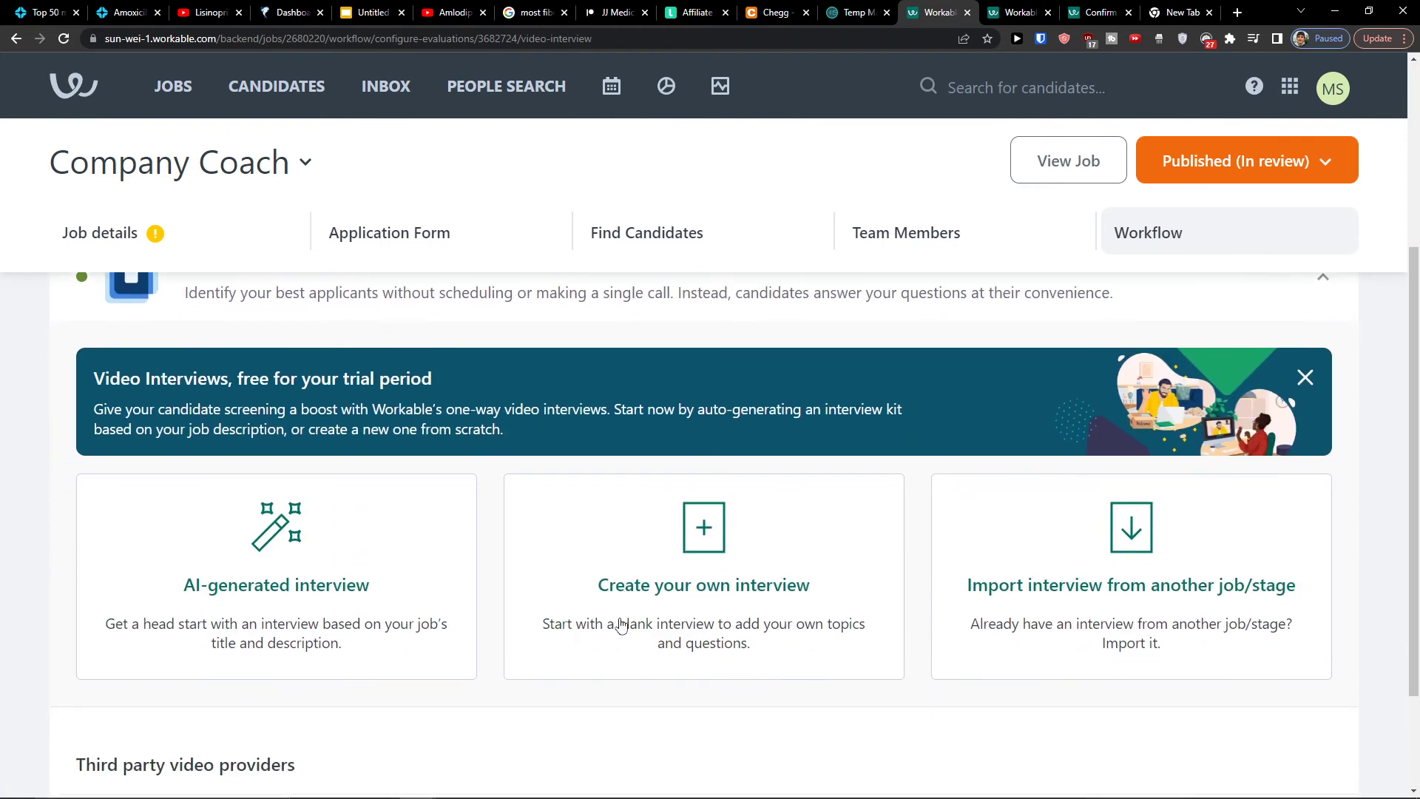
{"action": "scroll", "coordinate": [672, 586], "scroll_direction": "up", "scroll_amount": 1}
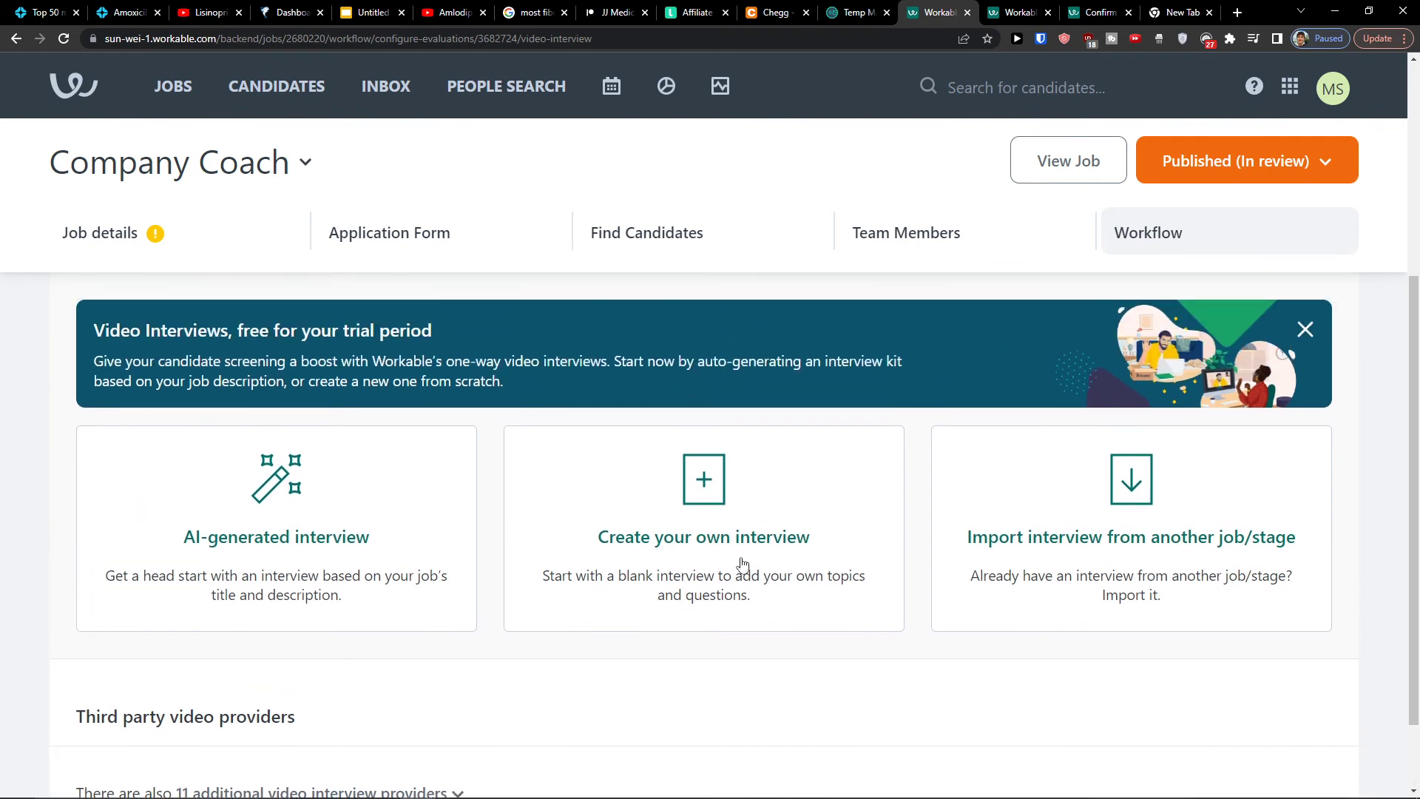
{"action": "scroll", "coordinate": [1073, 529], "scroll_direction": "up", "scroll_amount": 4}
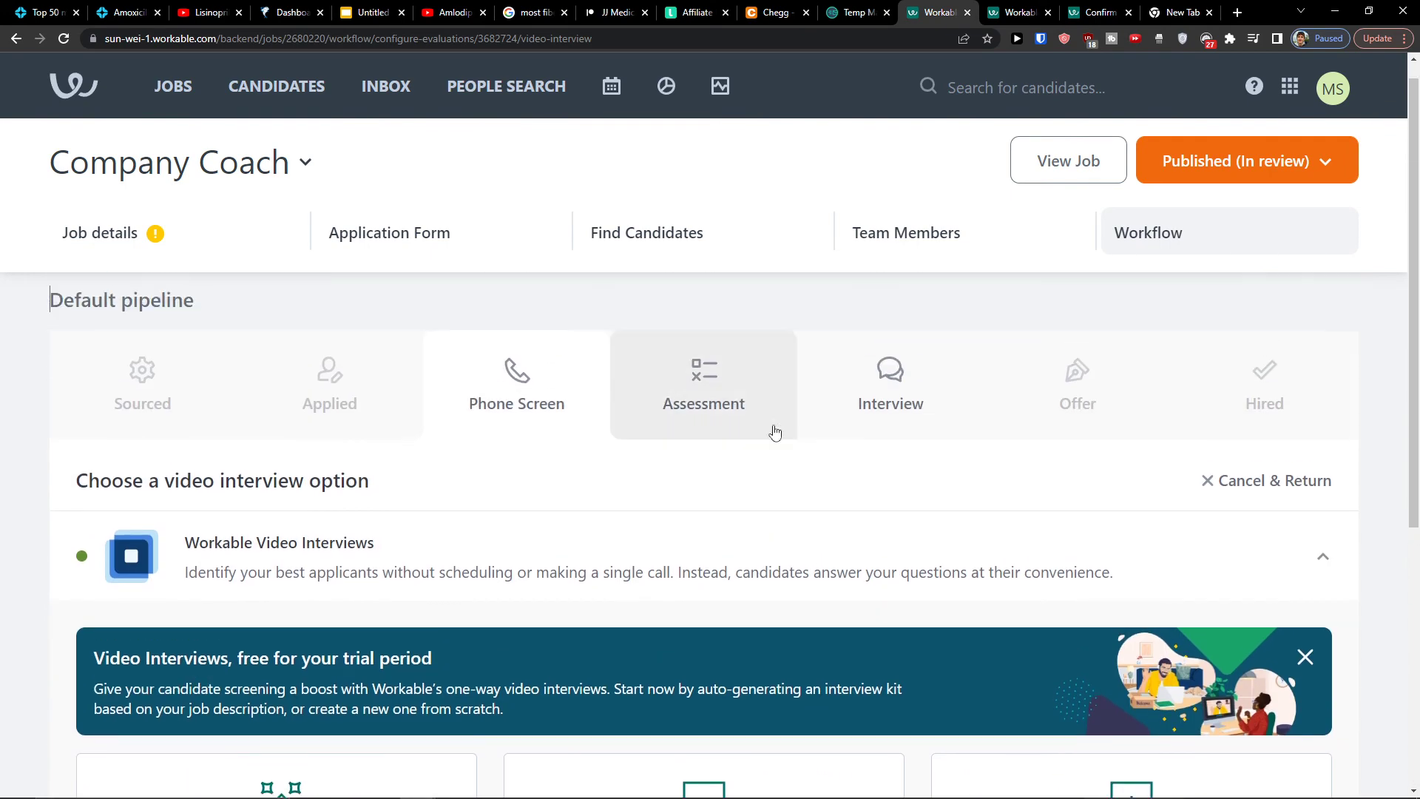
{"action": "left_click", "coordinate": [722, 412]}
{"action": "scroll", "coordinate": [814, 399], "scroll_direction": "up", "scroll_amount": 1}
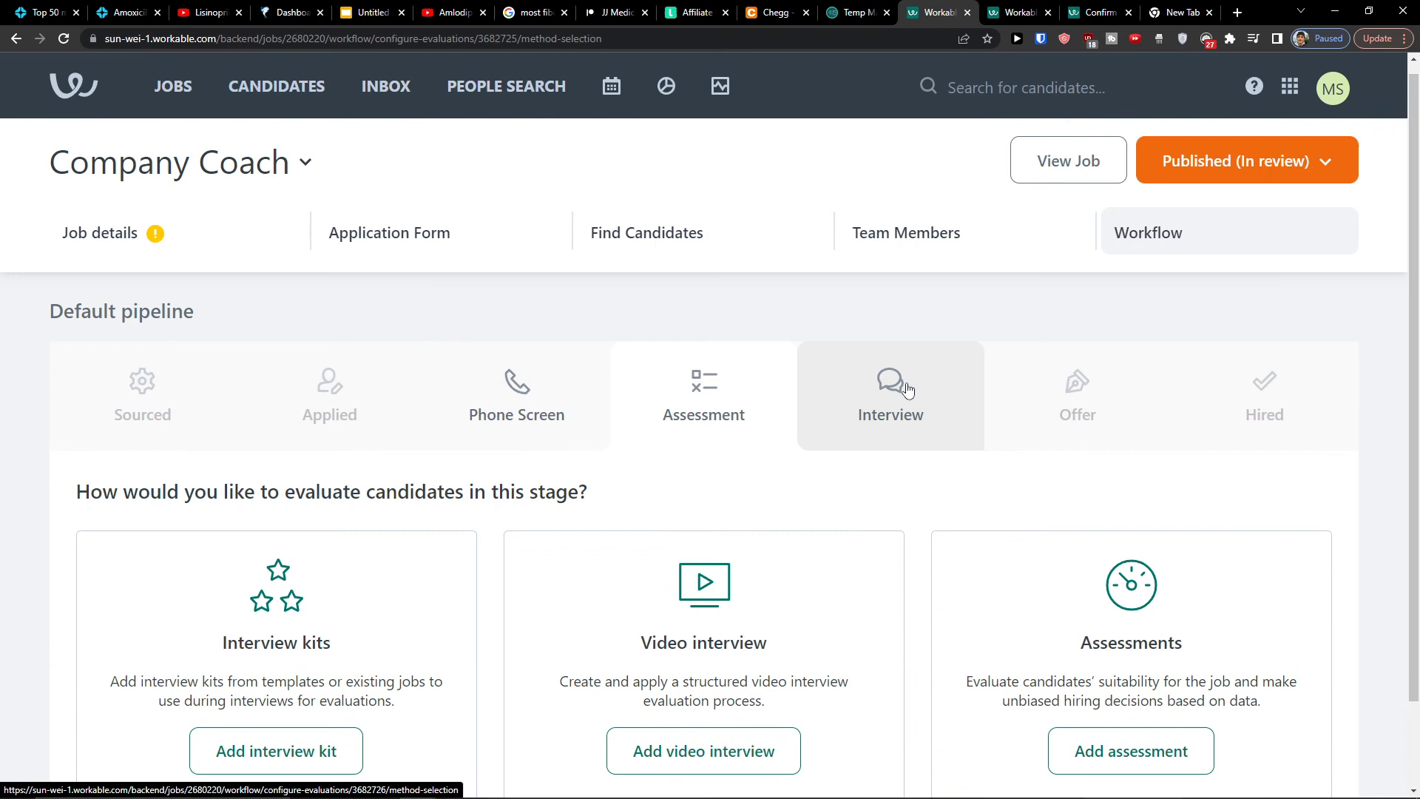
{"action": "left_click", "coordinate": [880, 414]}
{"action": "scroll", "coordinate": [614, 378], "scroll_direction": "up", "scroll_amount": 1}
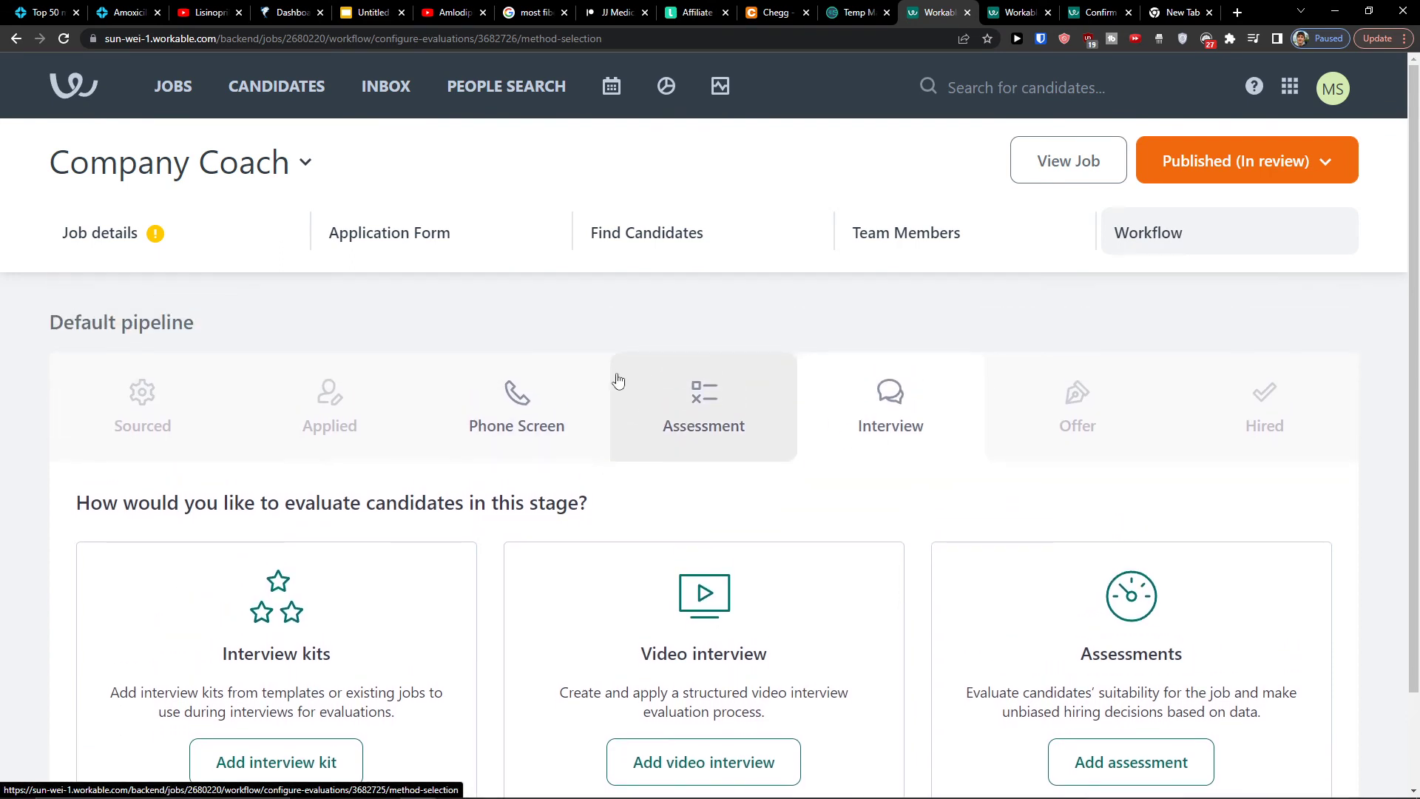
{"action": "mouse_move", "coordinate": [810, 796]}
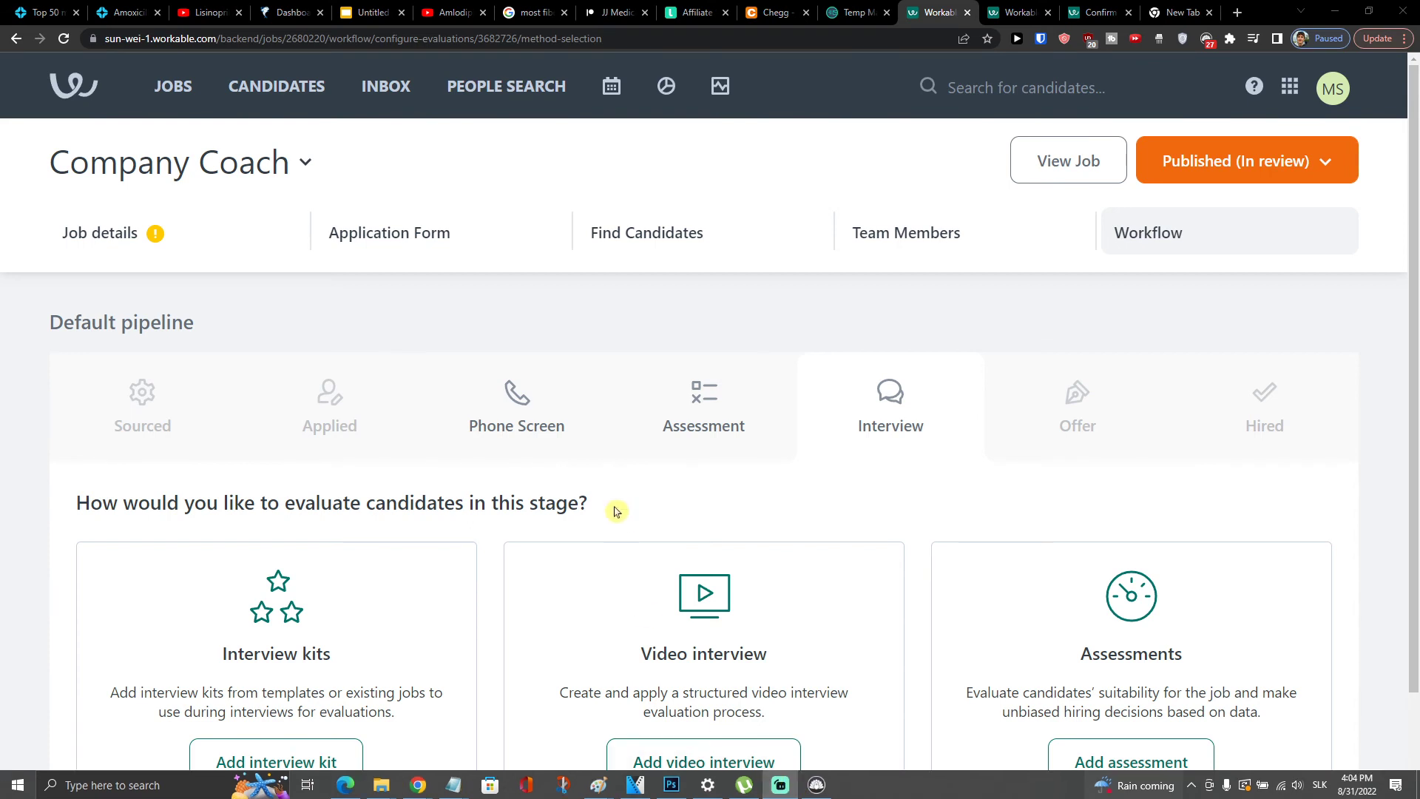
{"action": "scroll", "coordinate": [888, 455], "scroll_direction": "down", "scroll_amount": 1}
{"action": "scroll", "coordinate": [879, 456], "scroll_direction": "up", "scroll_amount": 1}
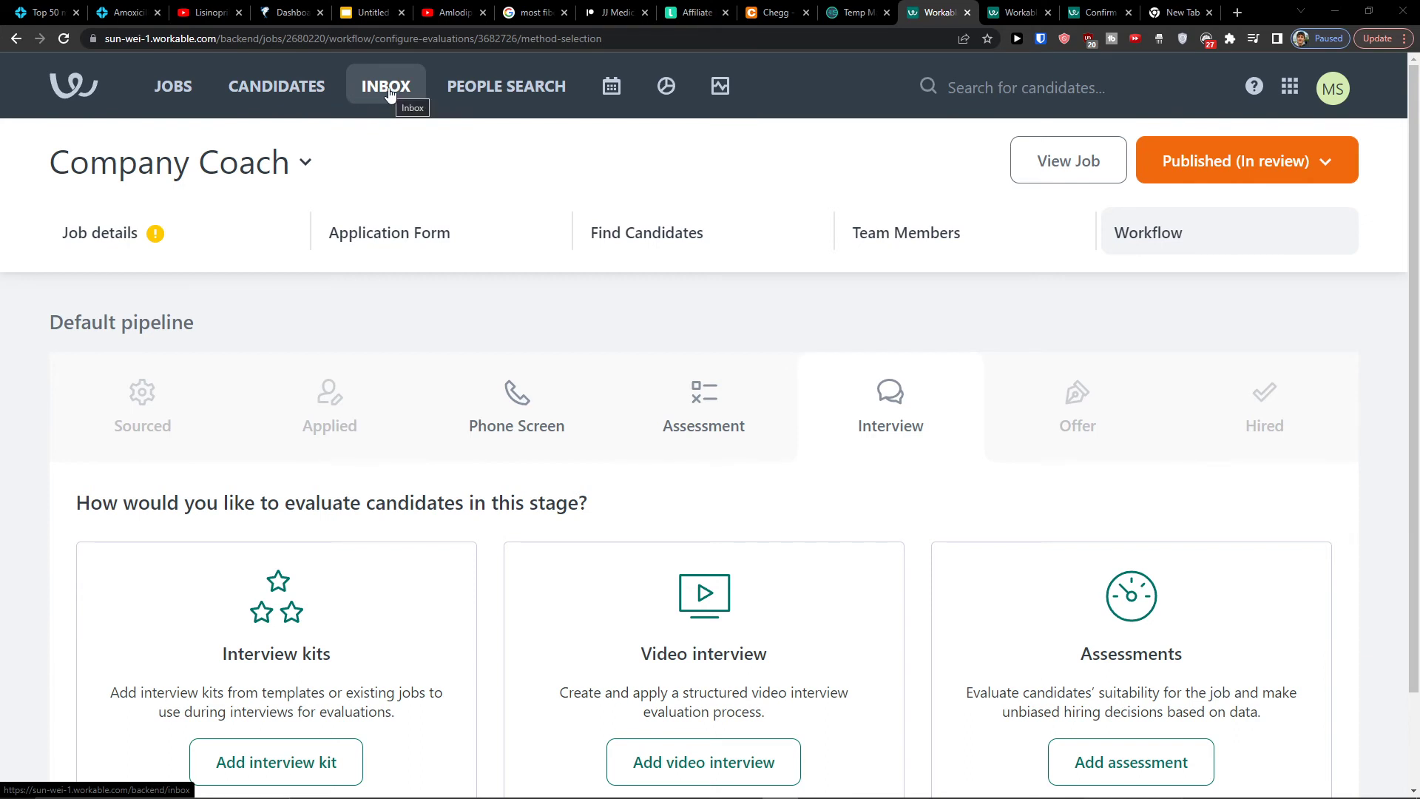
{"action": "scroll", "coordinate": [802, 469], "scroll_direction": "down", "scroll_amount": 1}
{"action": "scroll", "coordinate": [824, 485], "scroll_direction": "up", "scroll_amount": 1}
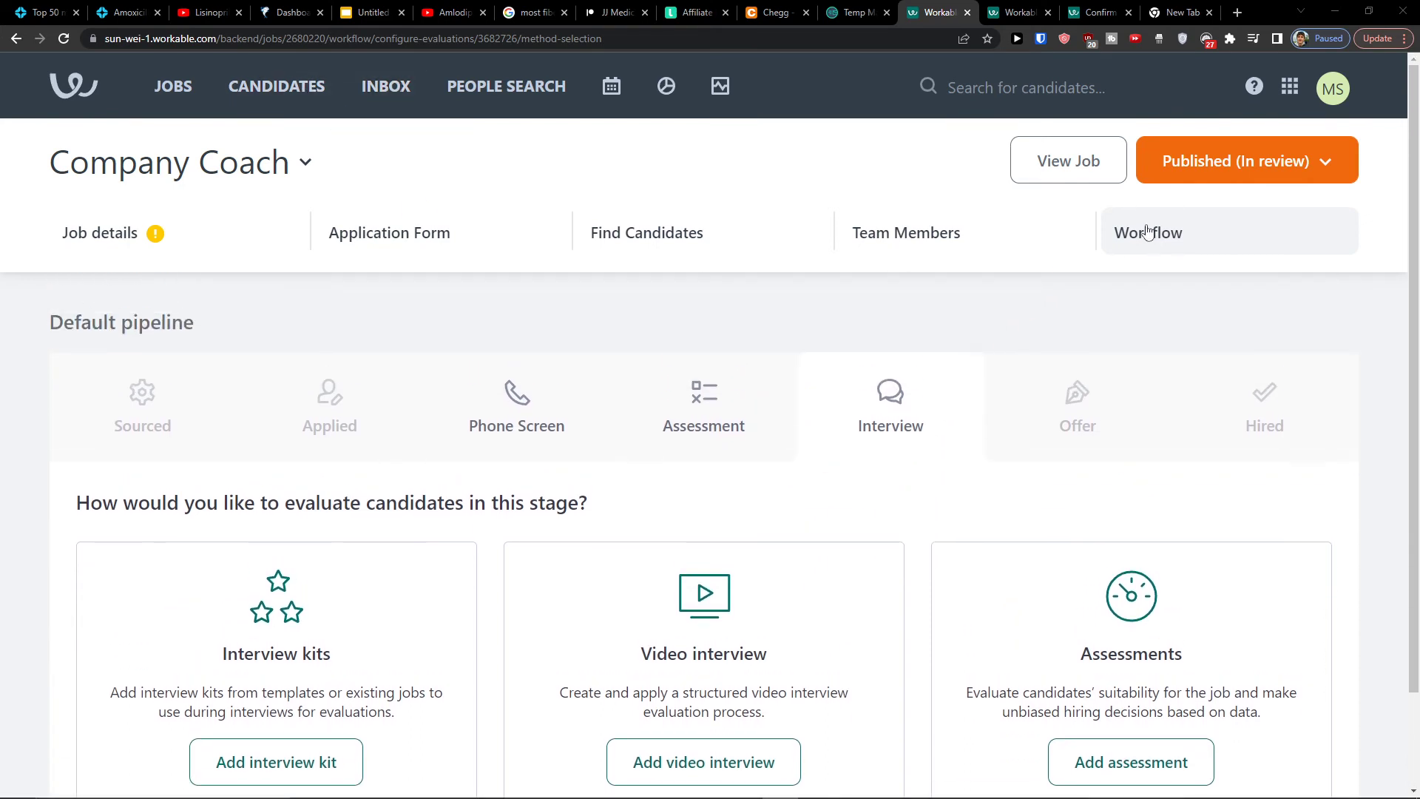
Copy the job shortlink and load the public job page in a new browser tab
{"action": "left_click", "coordinate": [601, 236]}
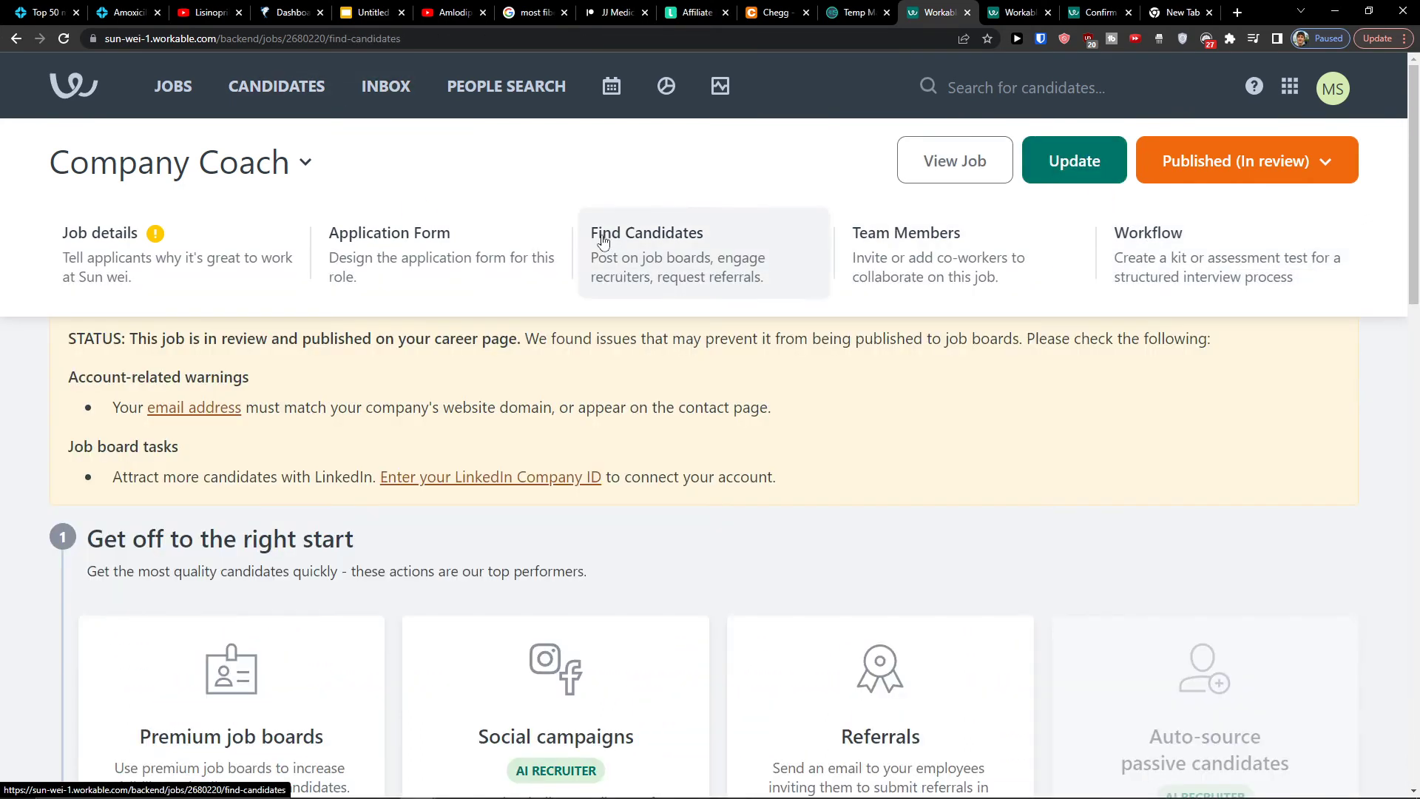
{"action": "scroll", "coordinate": [503, 488], "scroll_direction": "down", "scroll_amount": 15}
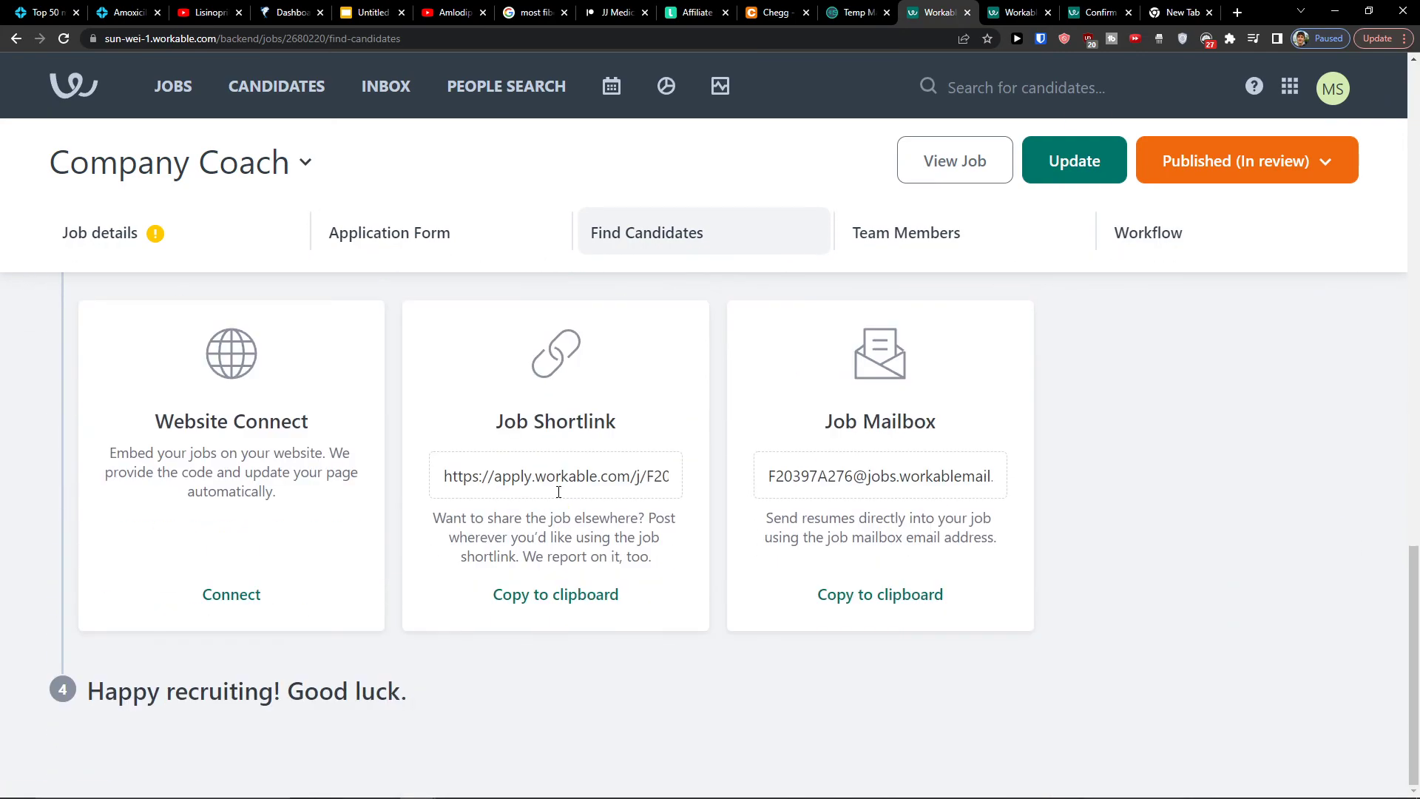
{"action": "left_click", "coordinate": [558, 596]}
{"action": "scroll", "coordinate": [1011, 406], "scroll_direction": "up", "scroll_amount": 5}
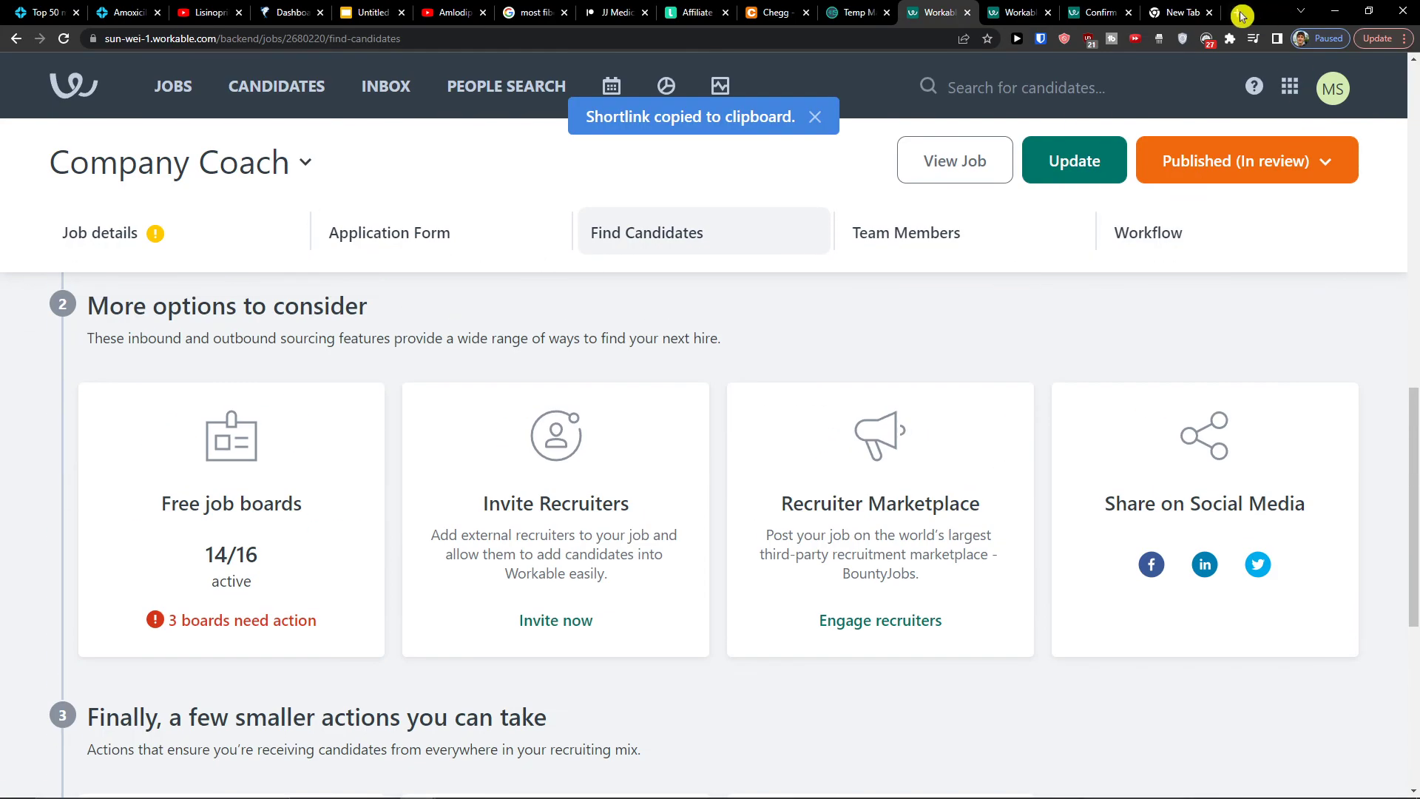
{"action": "left_click", "coordinate": [1237, 12]}
{"action": "key", "text": "ctrl+v"}
{"action": "key", "text": "Return"}
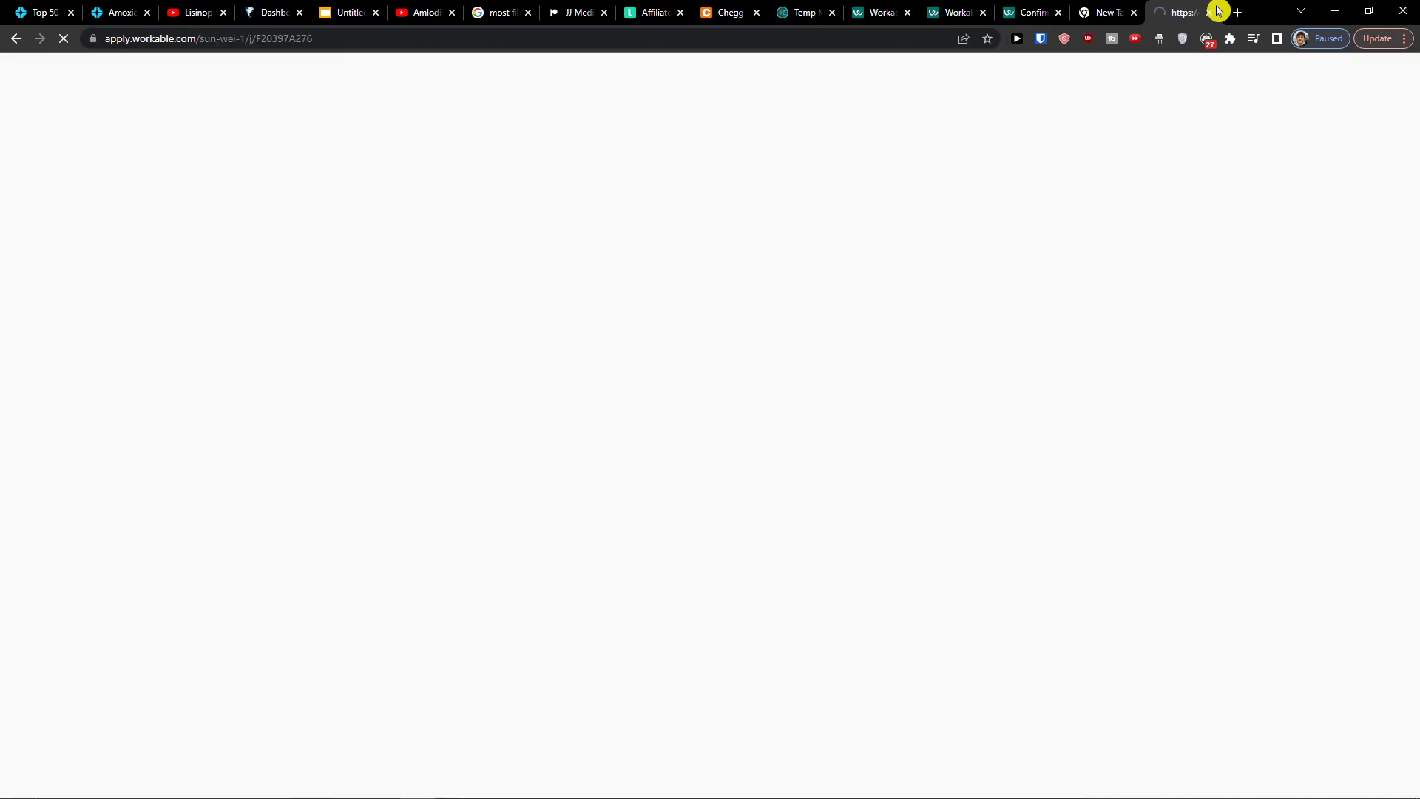
Open 'Apply for this job' and scroll through the application form fields and back up
{"action": "scroll", "coordinate": [786, 406], "scroll_direction": "down", "scroll_amount": 5}
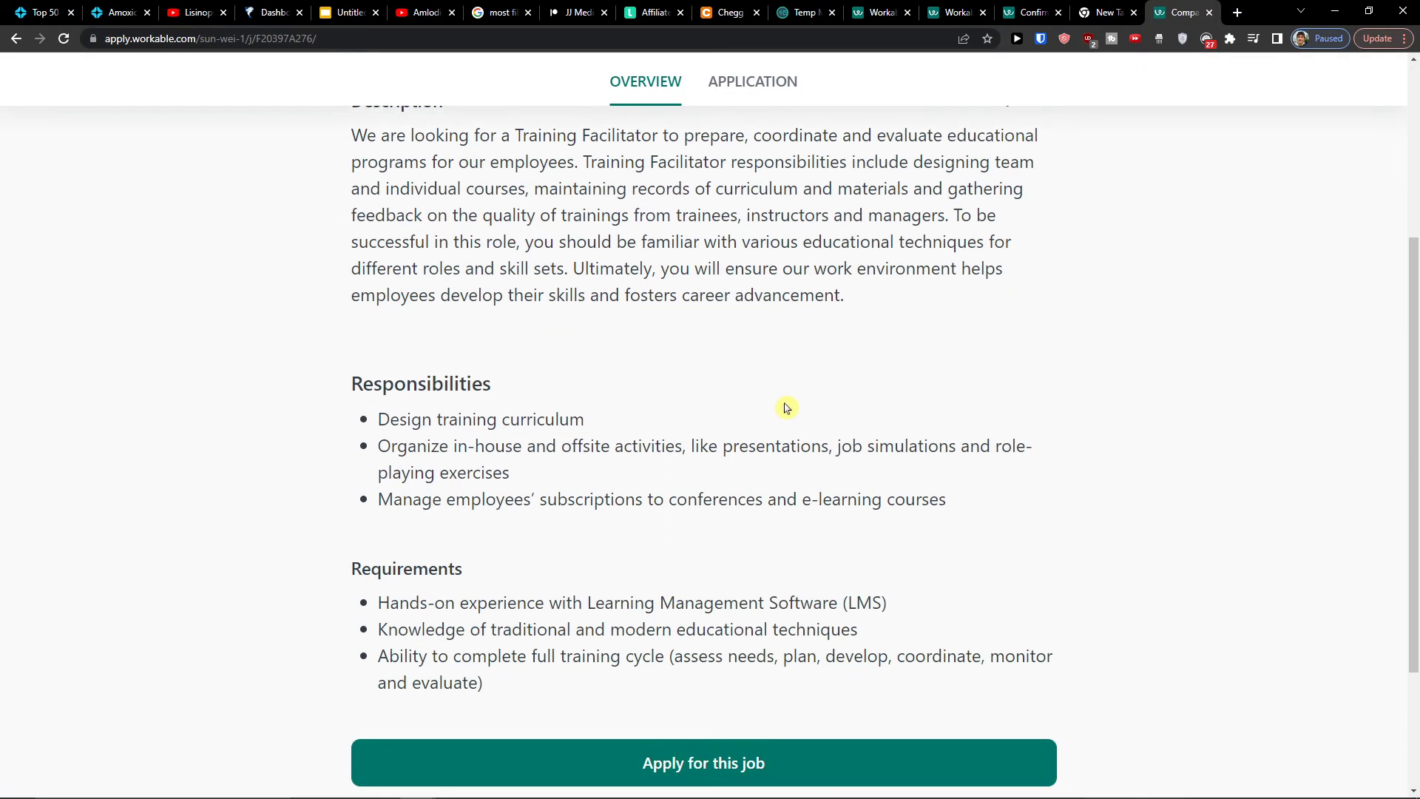
{"action": "scroll", "coordinate": [802, 422], "scroll_direction": "up", "scroll_amount": 6}
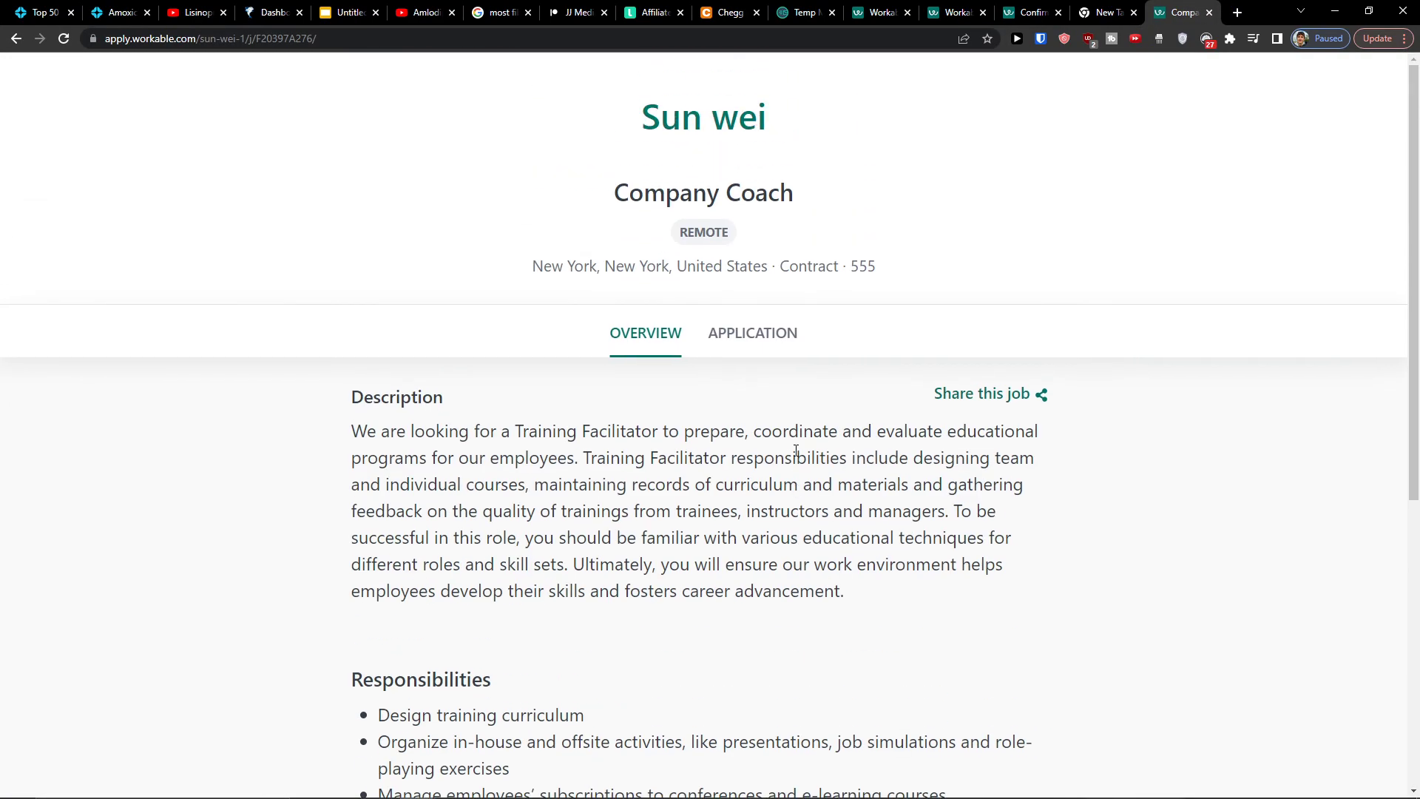
{"action": "scroll", "coordinate": [794, 446], "scroll_direction": "down", "scroll_amount": 3}
{"action": "scroll", "coordinate": [794, 446], "scroll_direction": "down", "scroll_amount": 3}
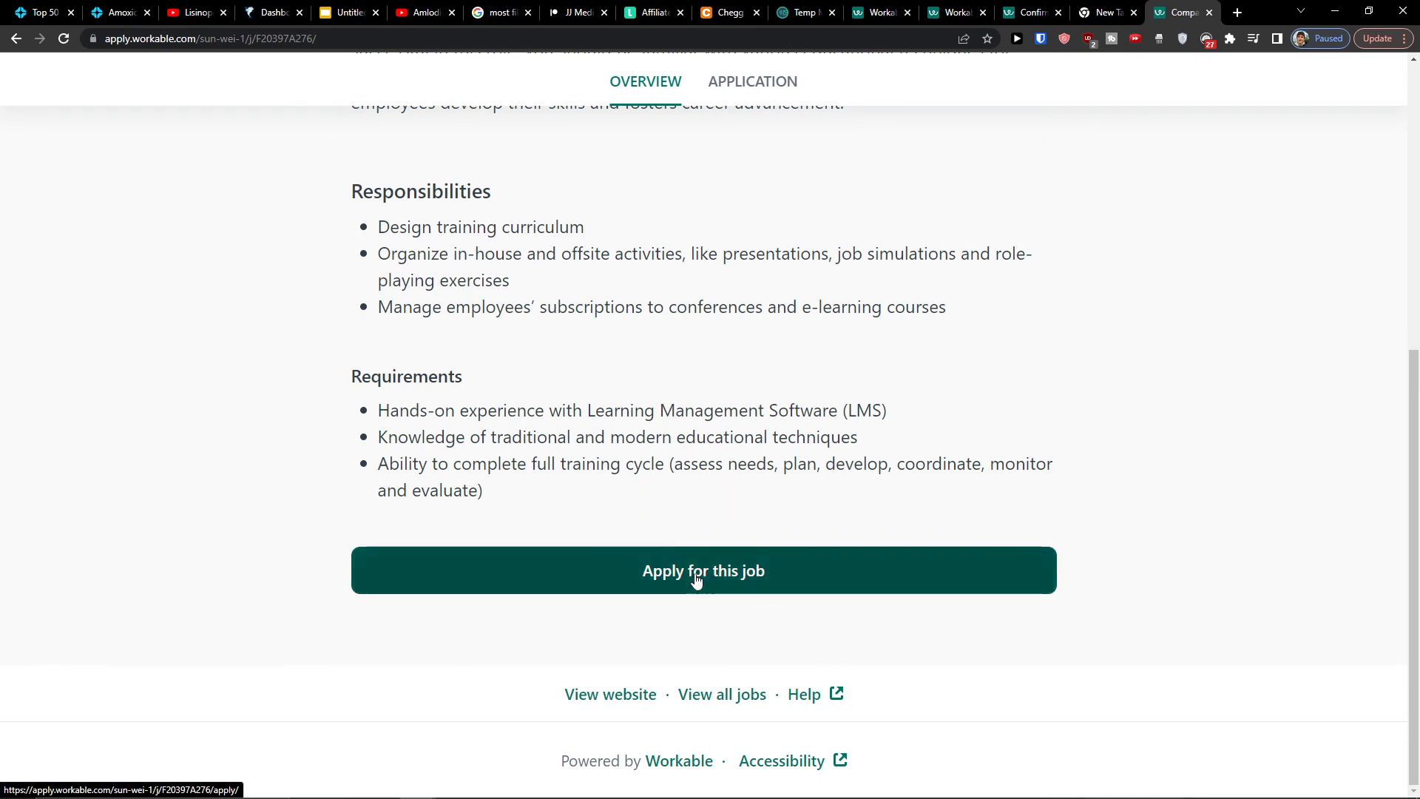
{"action": "left_click", "coordinate": [697, 577]}
{"action": "scroll", "coordinate": [703, 510], "scroll_direction": "down", "scroll_amount": 12}
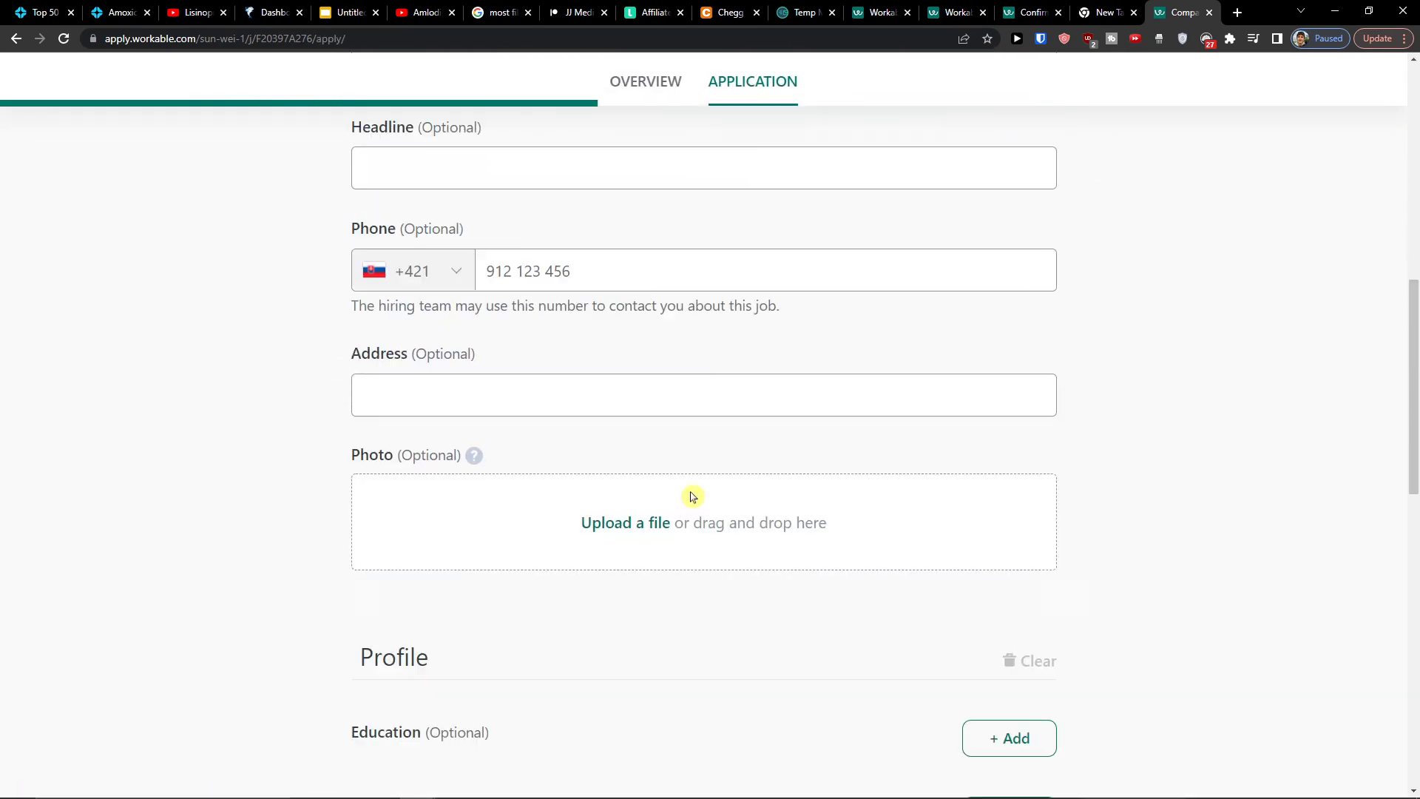
{"action": "scroll", "coordinate": [687, 496], "scroll_direction": "down", "scroll_amount": 3}
{"action": "scroll", "coordinate": [669, 485], "scroll_direction": "up", "scroll_amount": 1}
{"action": "scroll", "coordinate": [463, 355], "scroll_direction": "down", "scroll_amount": 5}
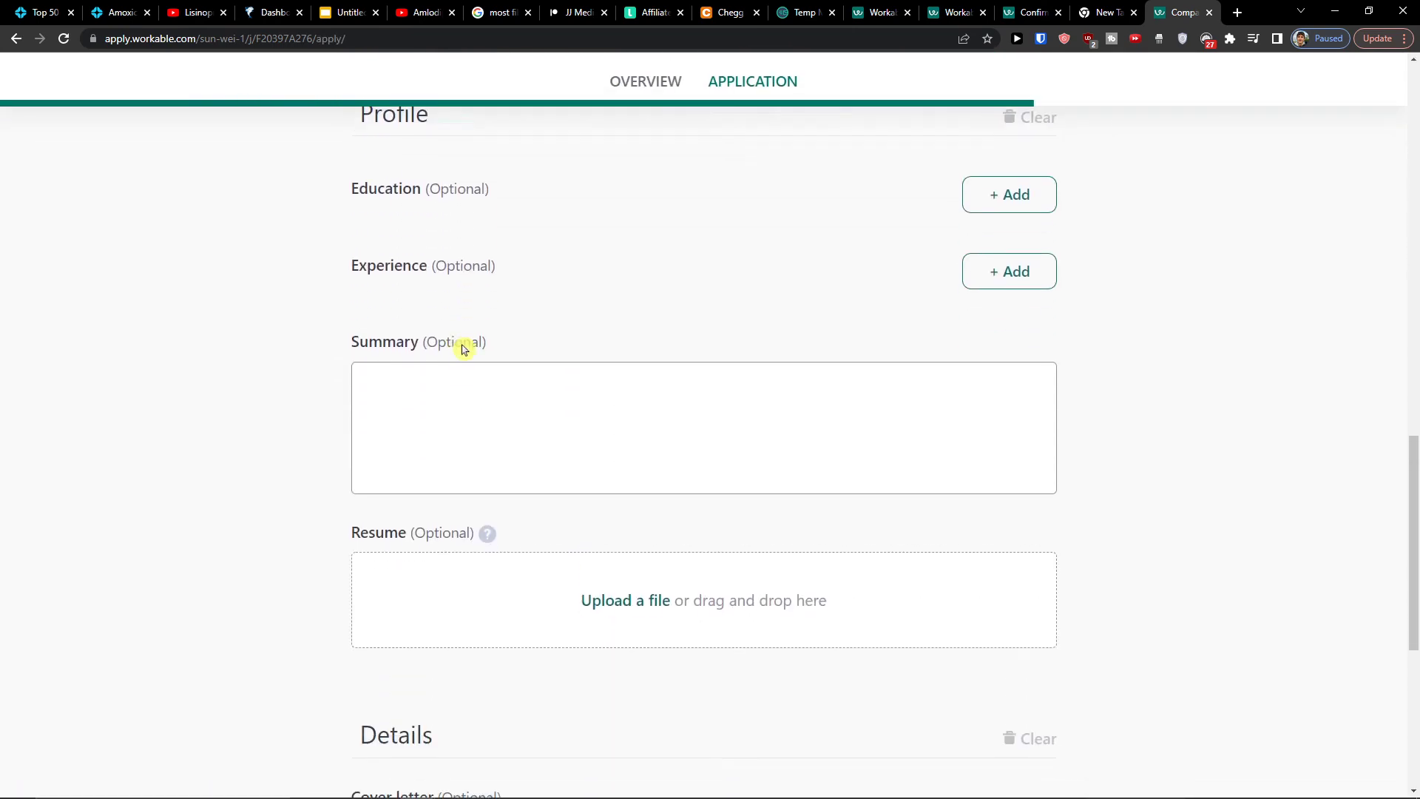
{"action": "scroll", "coordinate": [465, 354], "scroll_direction": "down", "scroll_amount": 2}
{"action": "scroll", "coordinate": [466, 355], "scroll_direction": "up", "scroll_amount": 10}
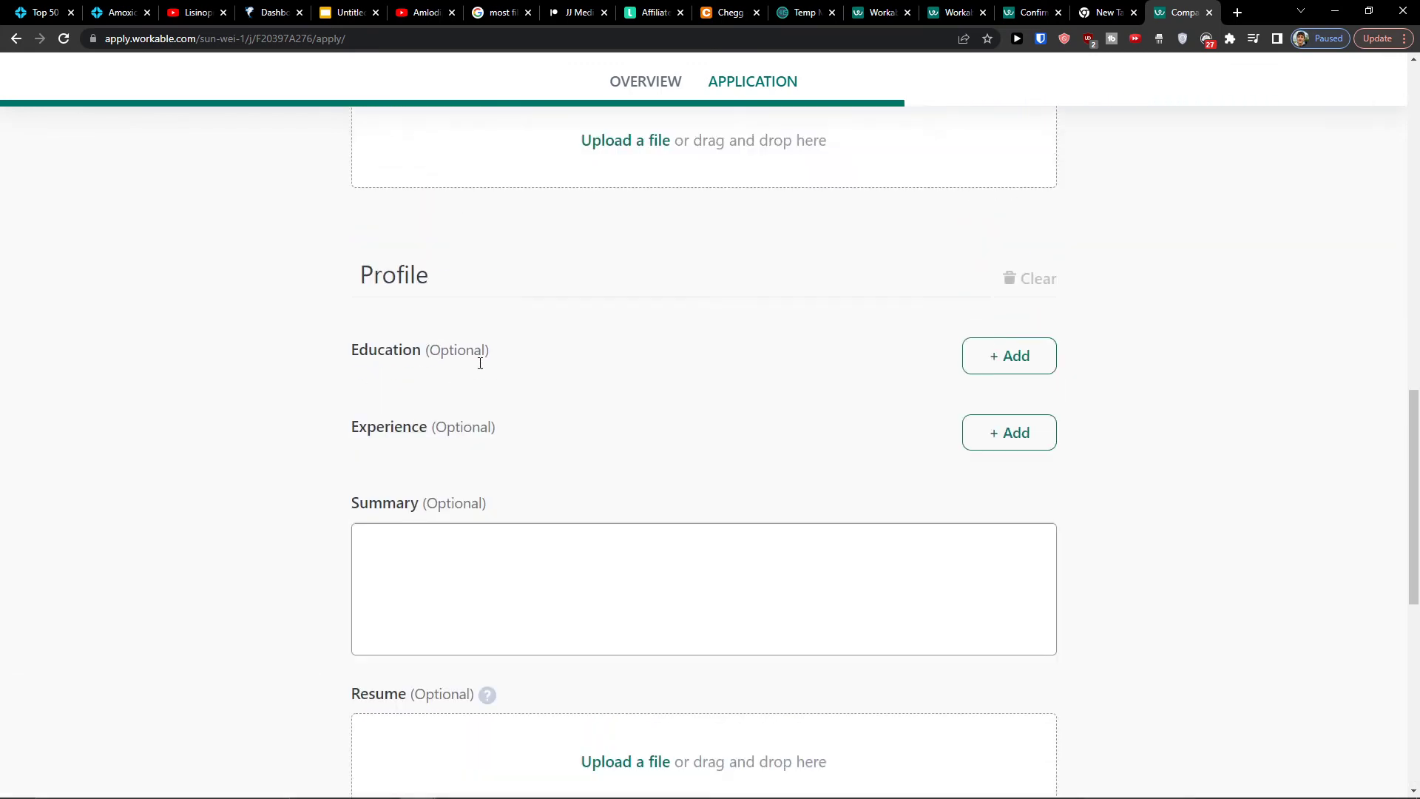
{"action": "scroll", "coordinate": [480, 363], "scroll_direction": "up", "scroll_amount": 9}
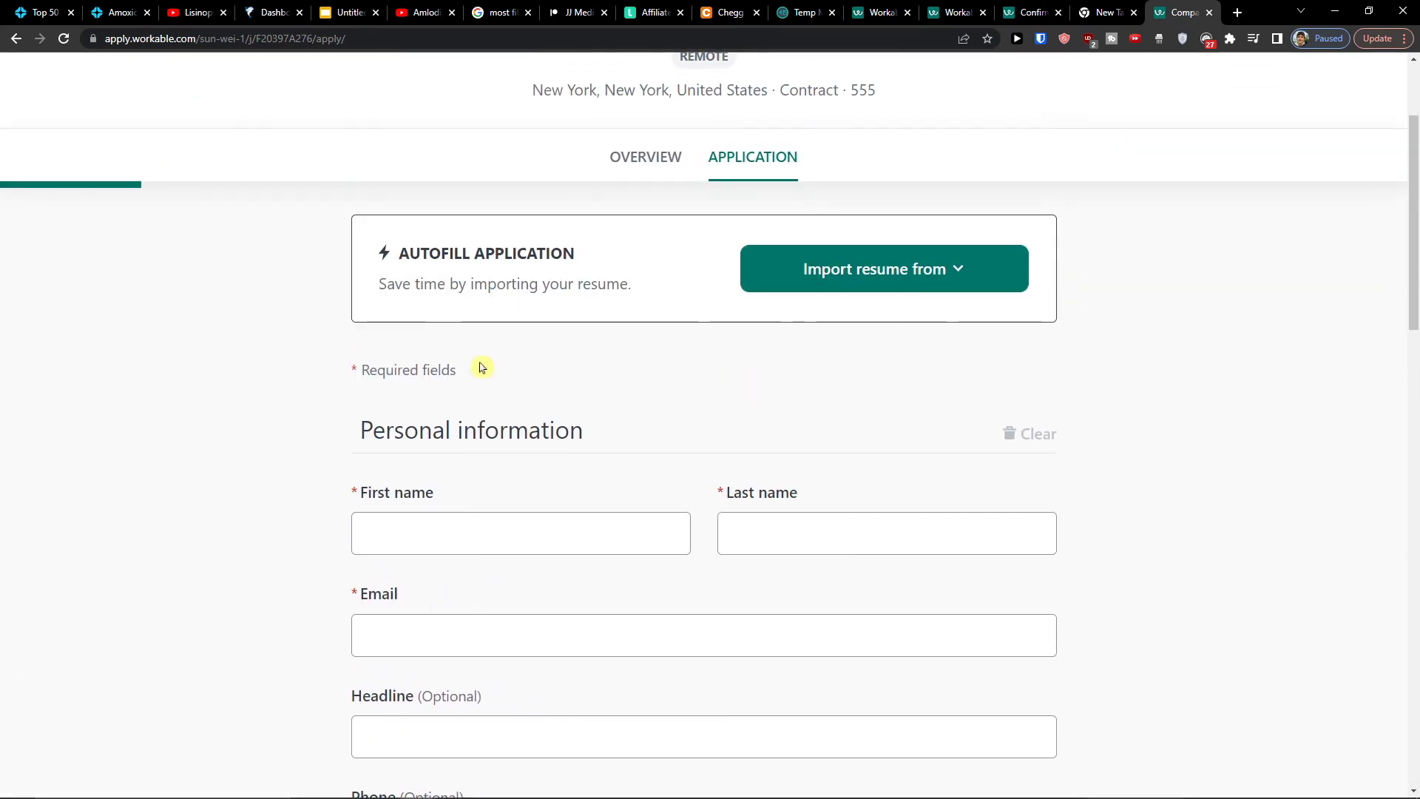
{"action": "scroll", "coordinate": [577, 365], "scroll_direction": "up", "scroll_amount": 1}
{"action": "scroll", "coordinate": [659, 365], "scroll_direction": "down", "scroll_amount": 14}
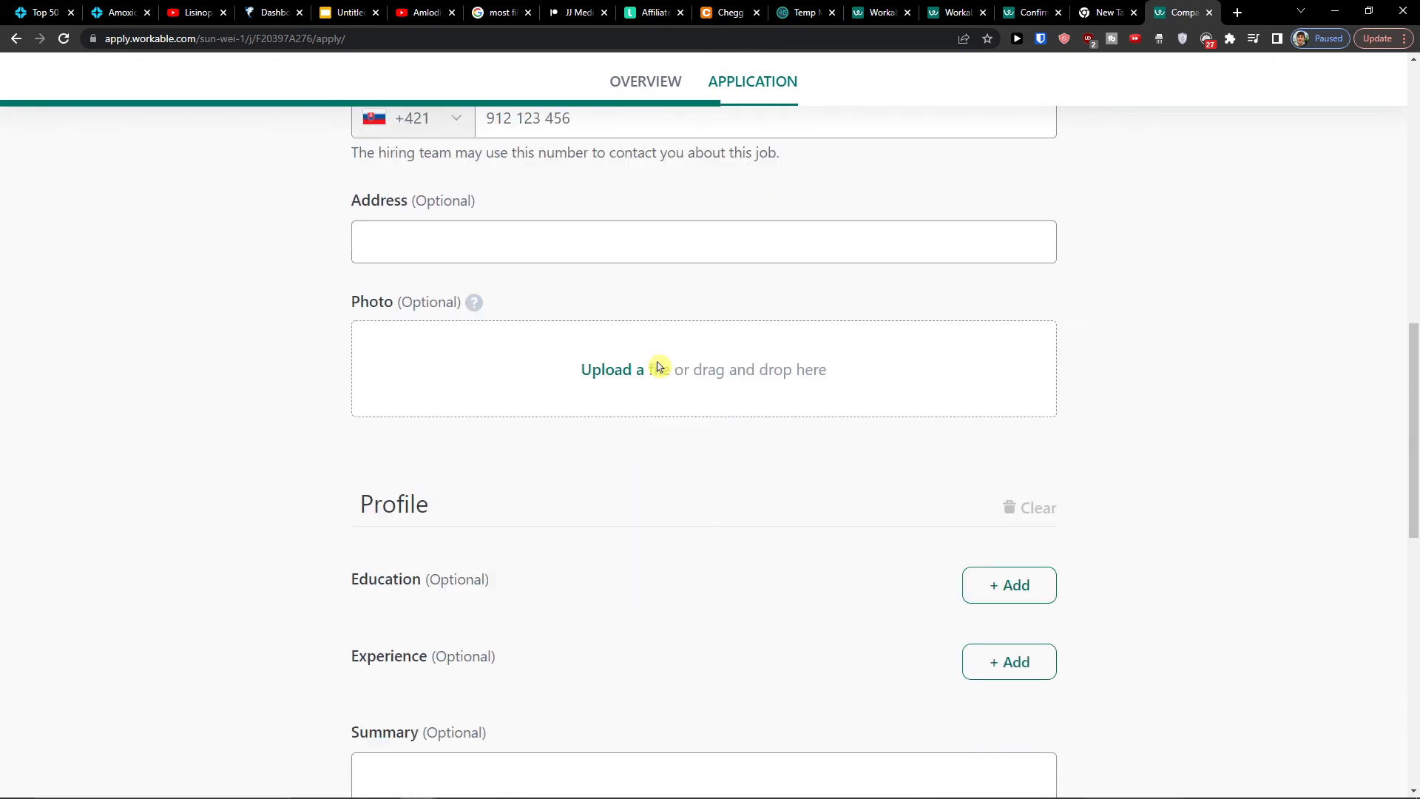
{"action": "scroll", "coordinate": [659, 366], "scroll_direction": "up", "scroll_amount": 15}
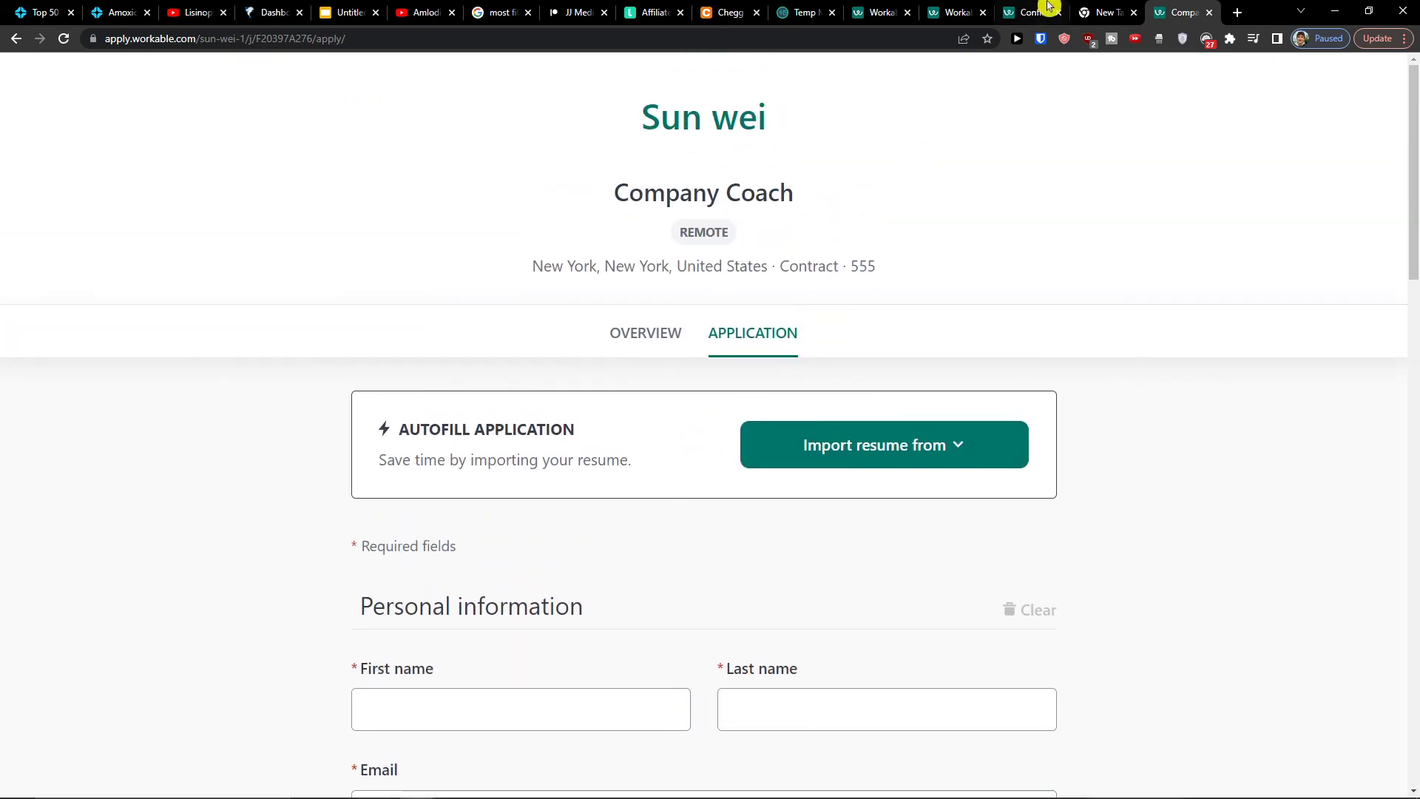
Back in the Workable tab, browse the candidate list, then view the Inbox, which has no emails, comments or invites
{"action": "left_click", "coordinate": [1039, 5]}
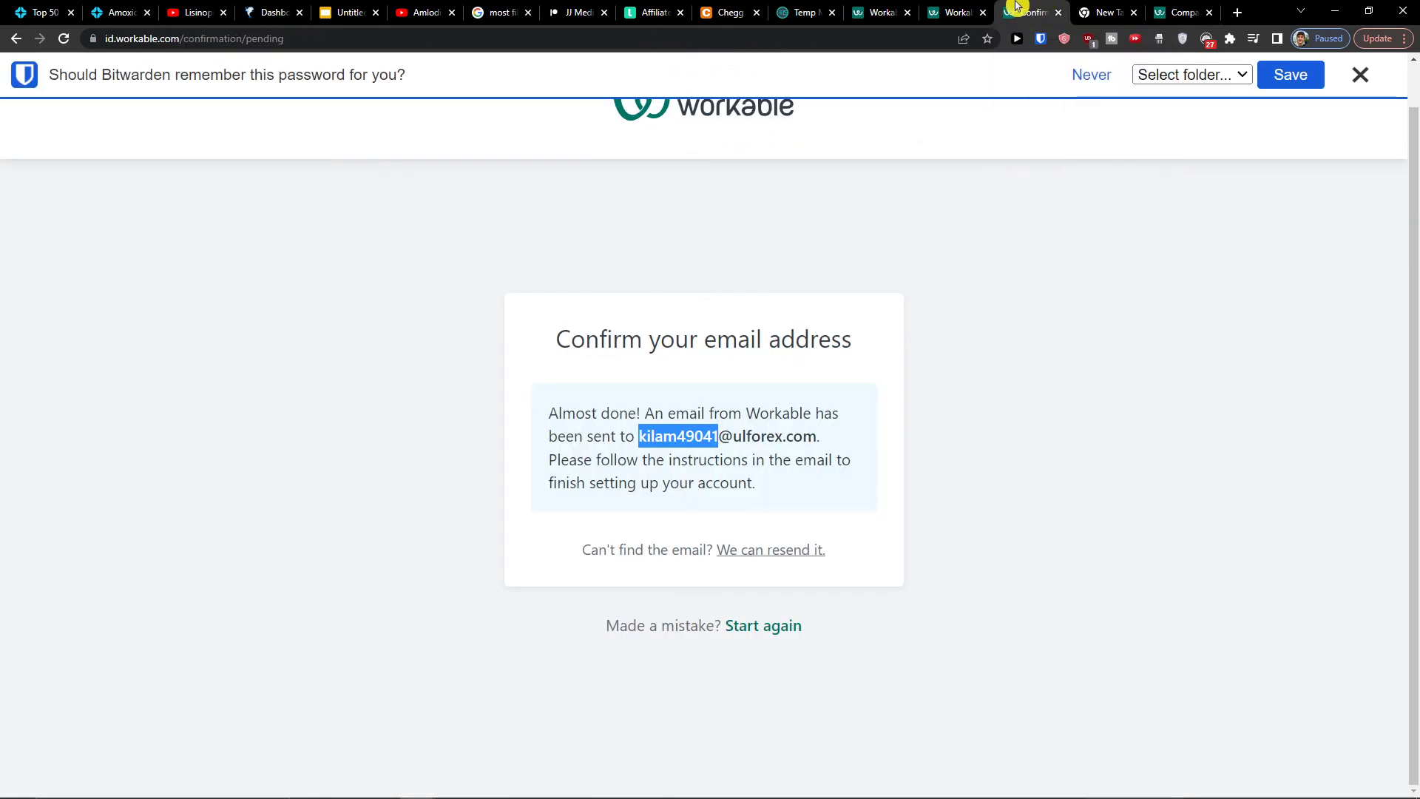
{"action": "left_click", "coordinate": [946, 8]}
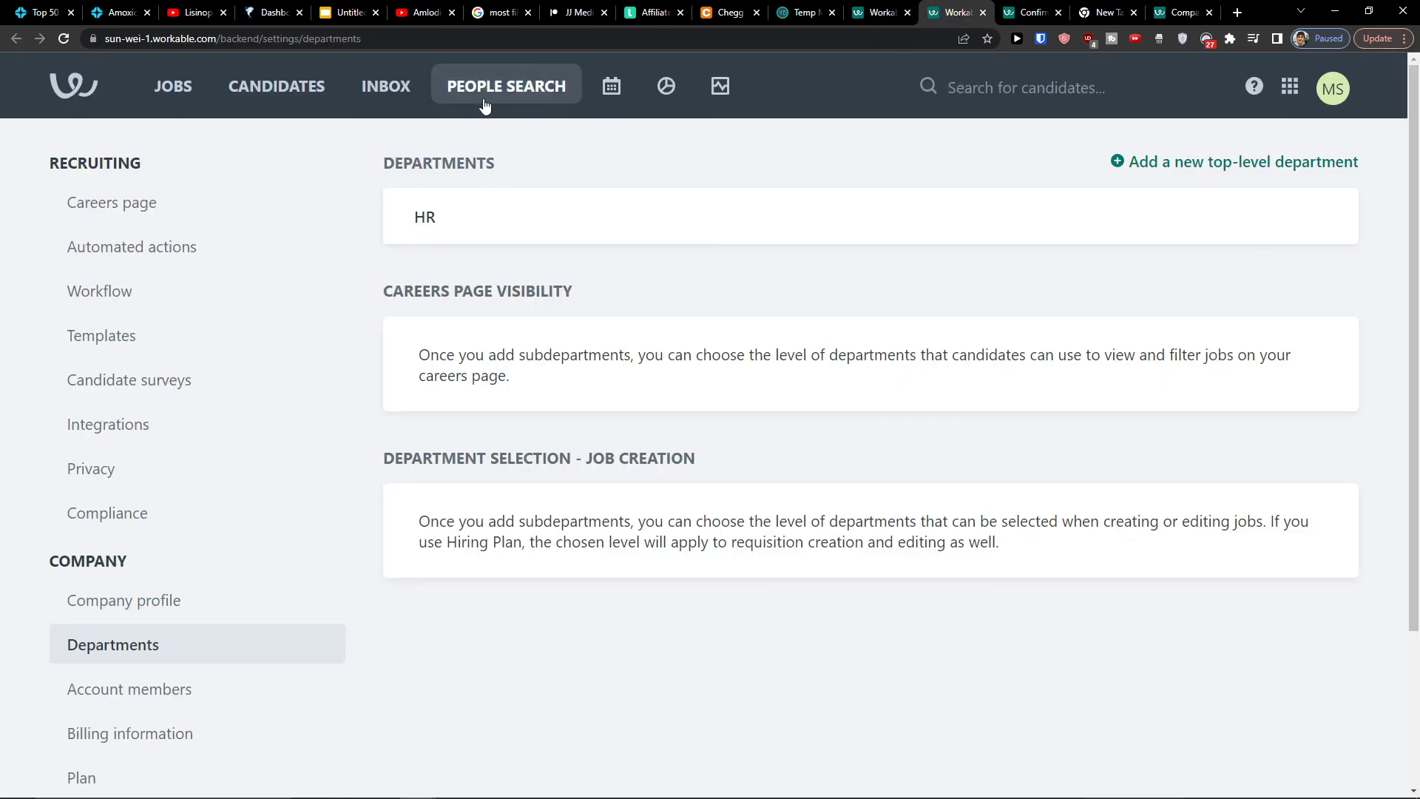
{"action": "left_click", "coordinate": [285, 95]}
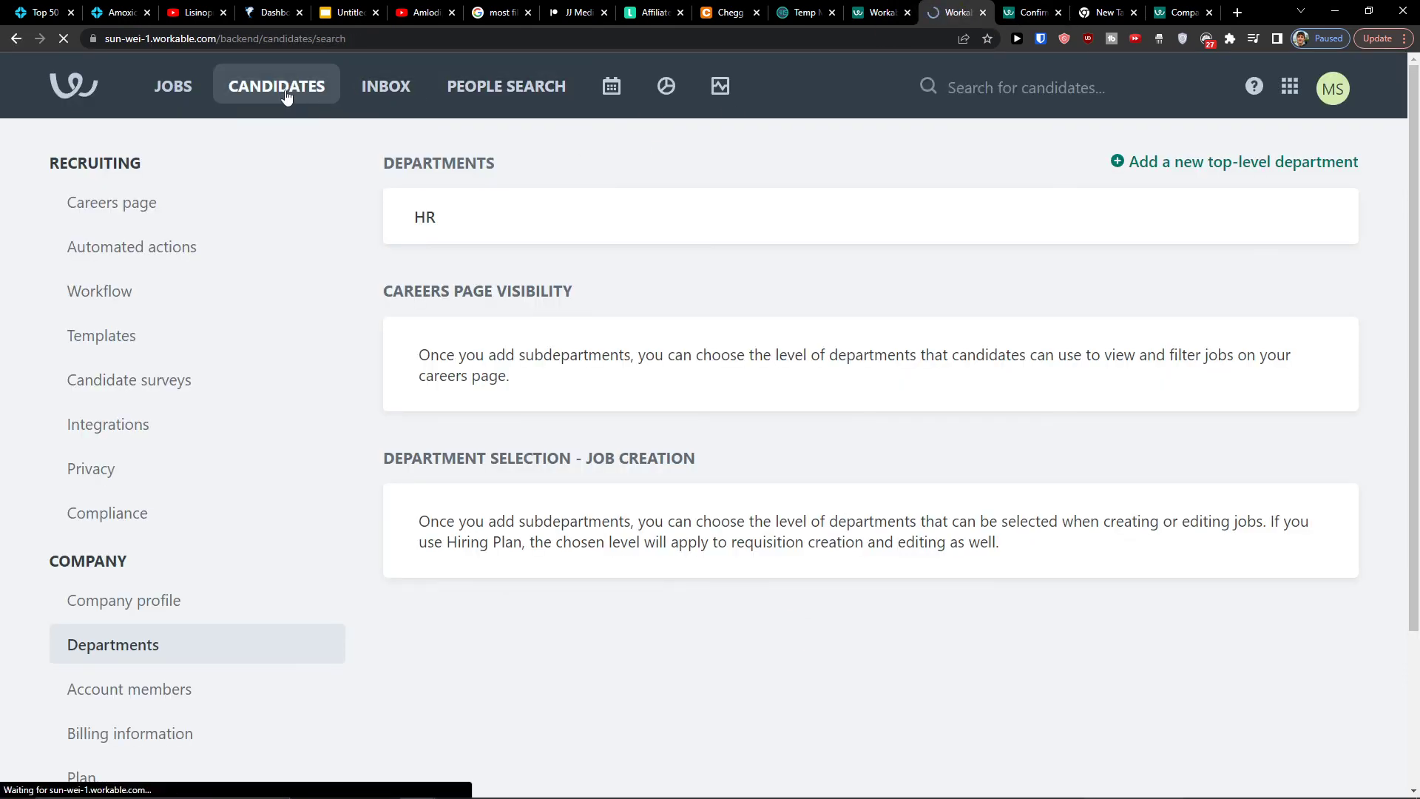
{"action": "scroll", "coordinate": [531, 301], "scroll_direction": "down", "scroll_amount": 2}
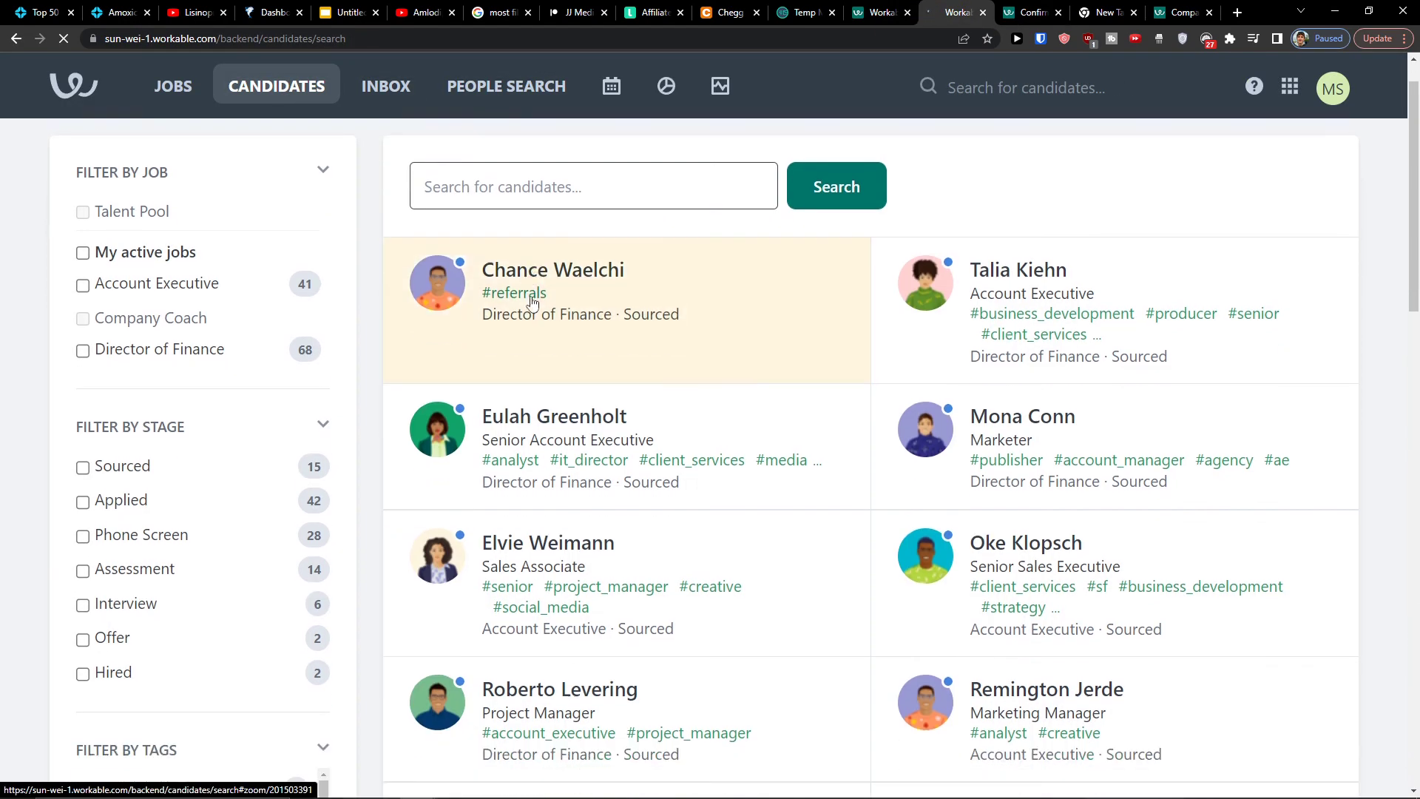
{"action": "scroll", "coordinate": [732, 460], "scroll_direction": "down", "scroll_amount": 3}
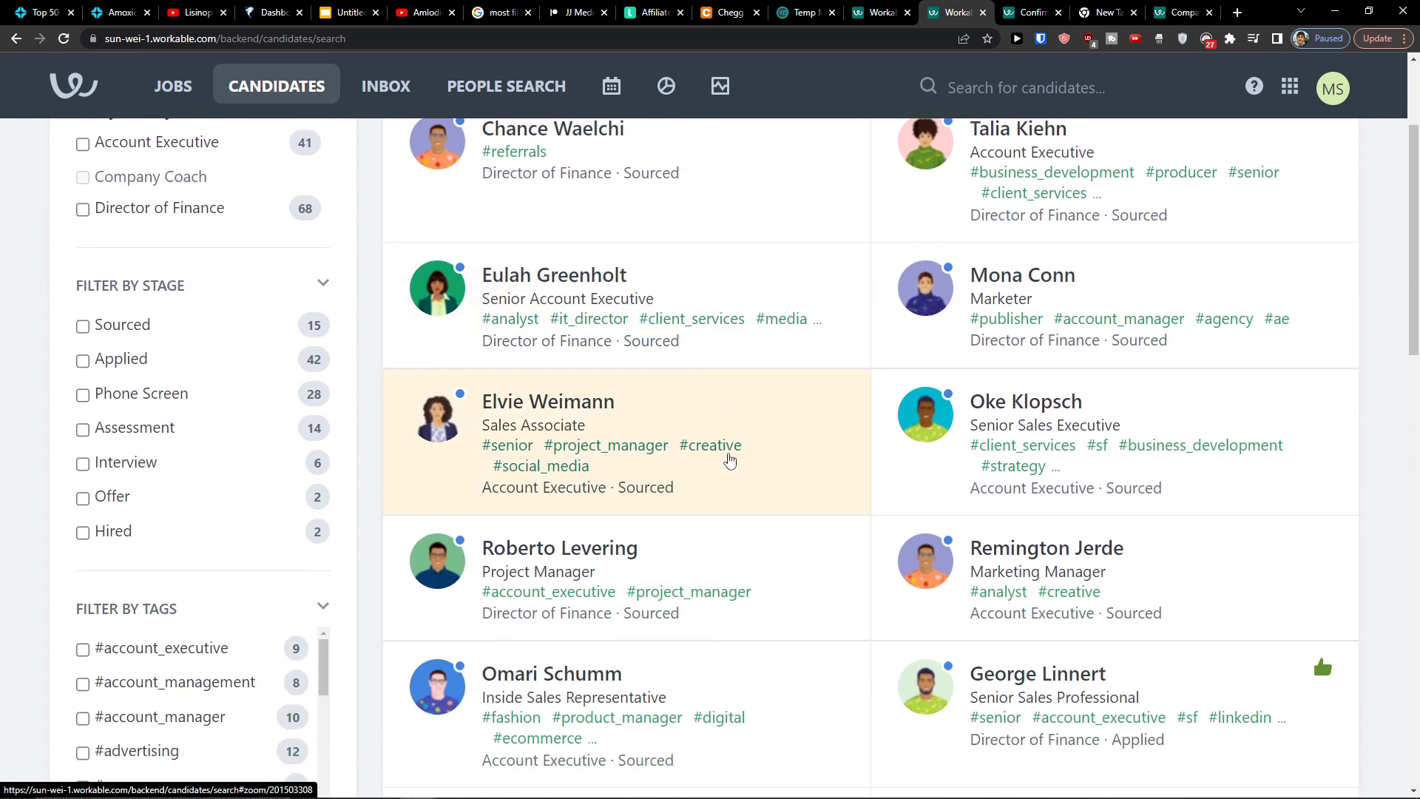
{"action": "scroll", "coordinate": [730, 460], "scroll_direction": "down", "scroll_amount": 1}
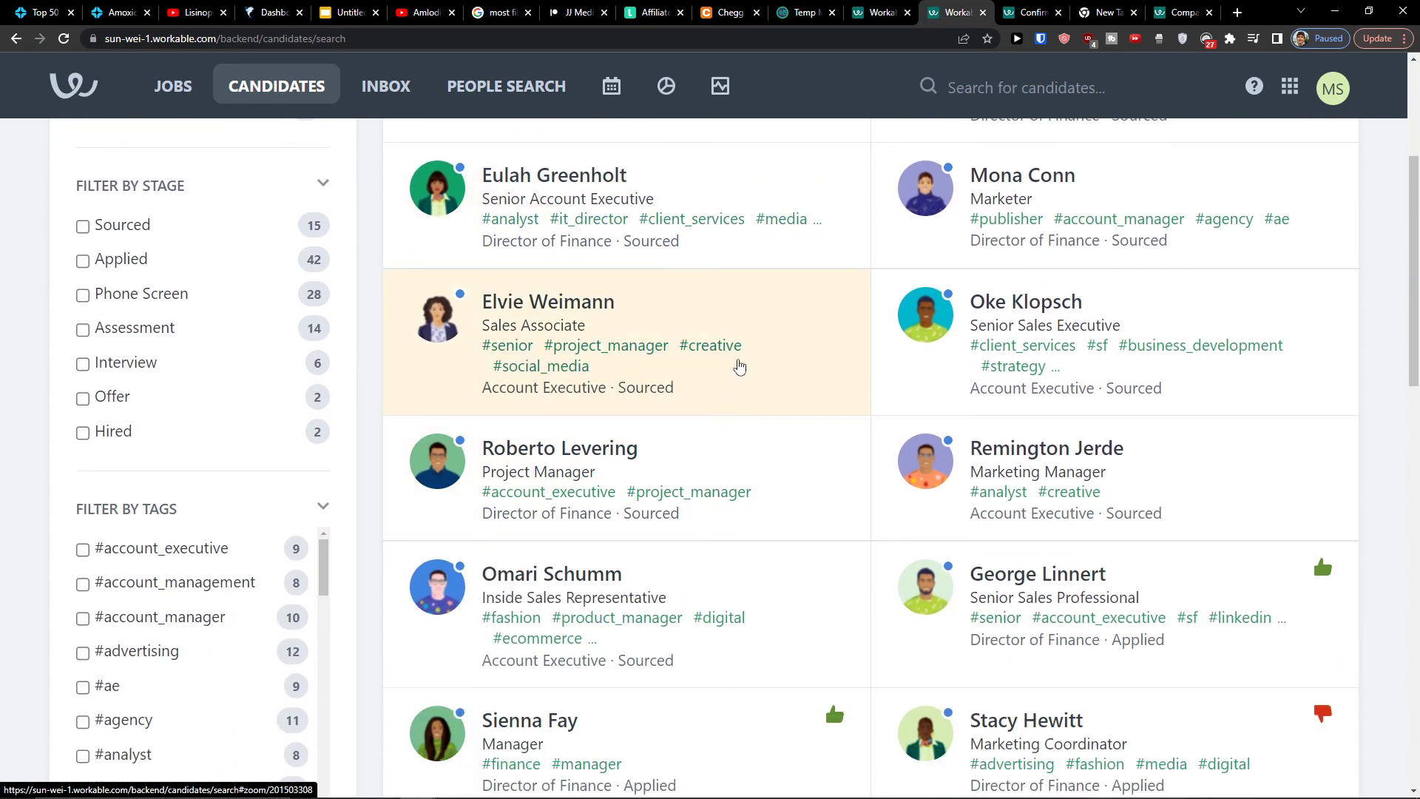
{"action": "scroll", "coordinate": [739, 366], "scroll_direction": "up", "scroll_amount": 3}
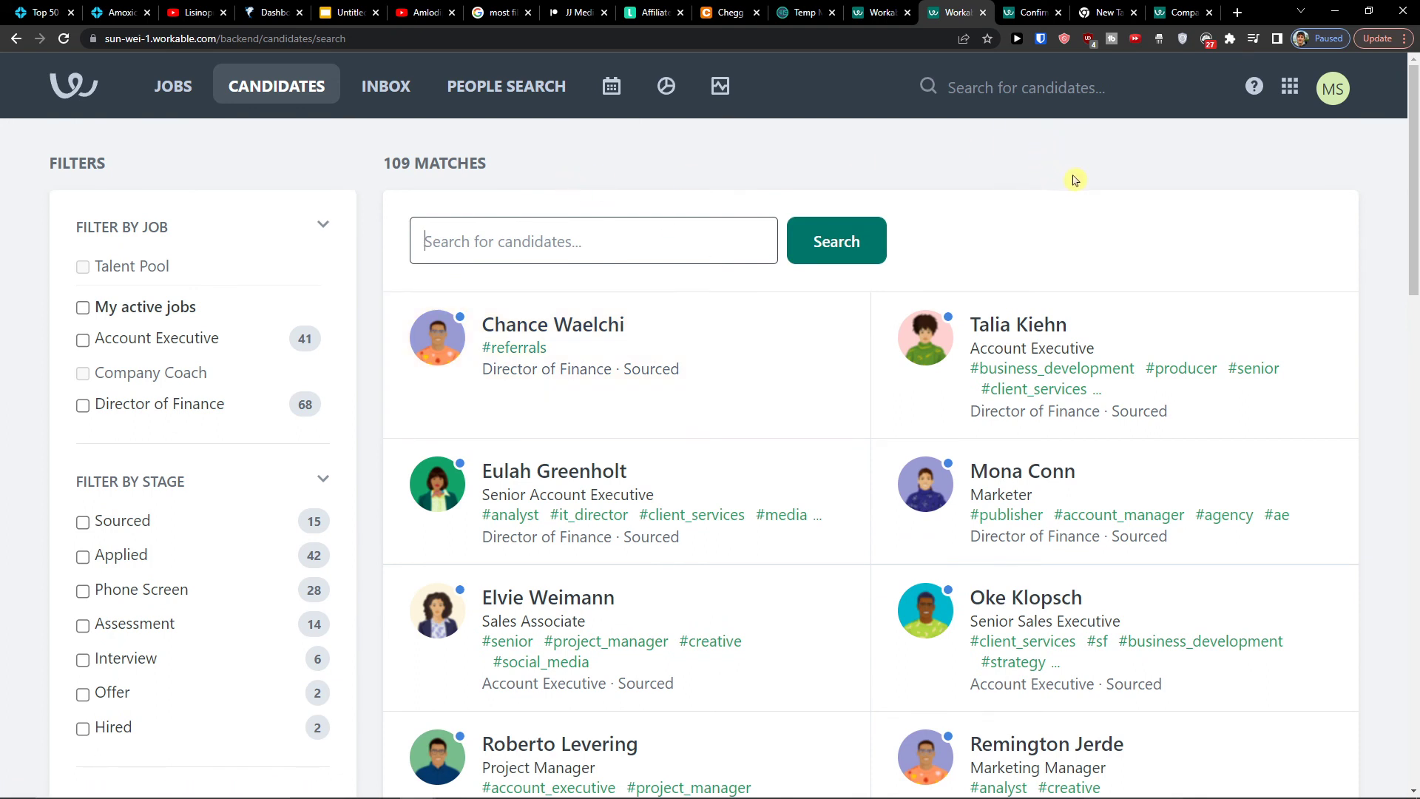
{"action": "left_click", "coordinate": [385, 86]}
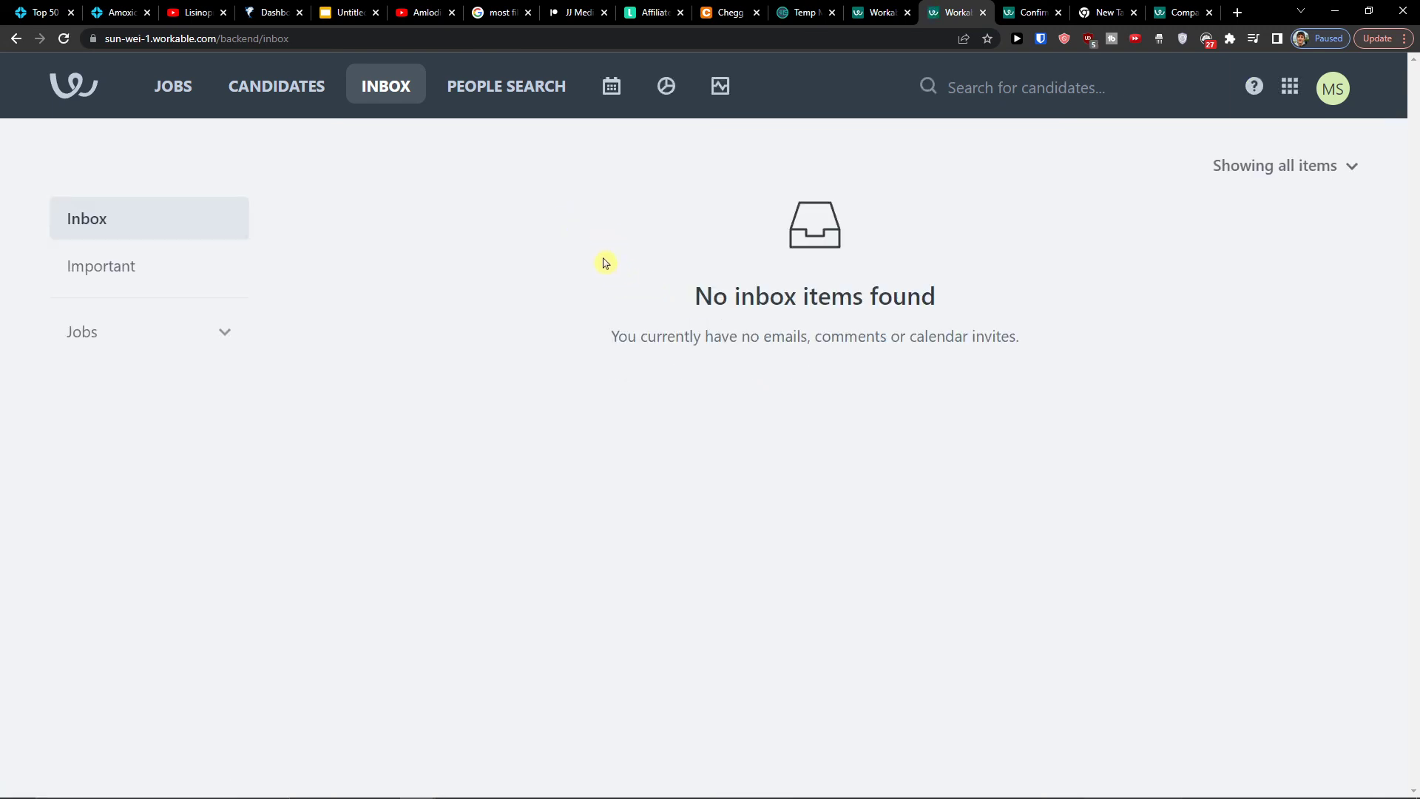
Open People Search and read through the 'Using People Search' Help Center article
{"action": "left_click", "coordinate": [472, 87]}
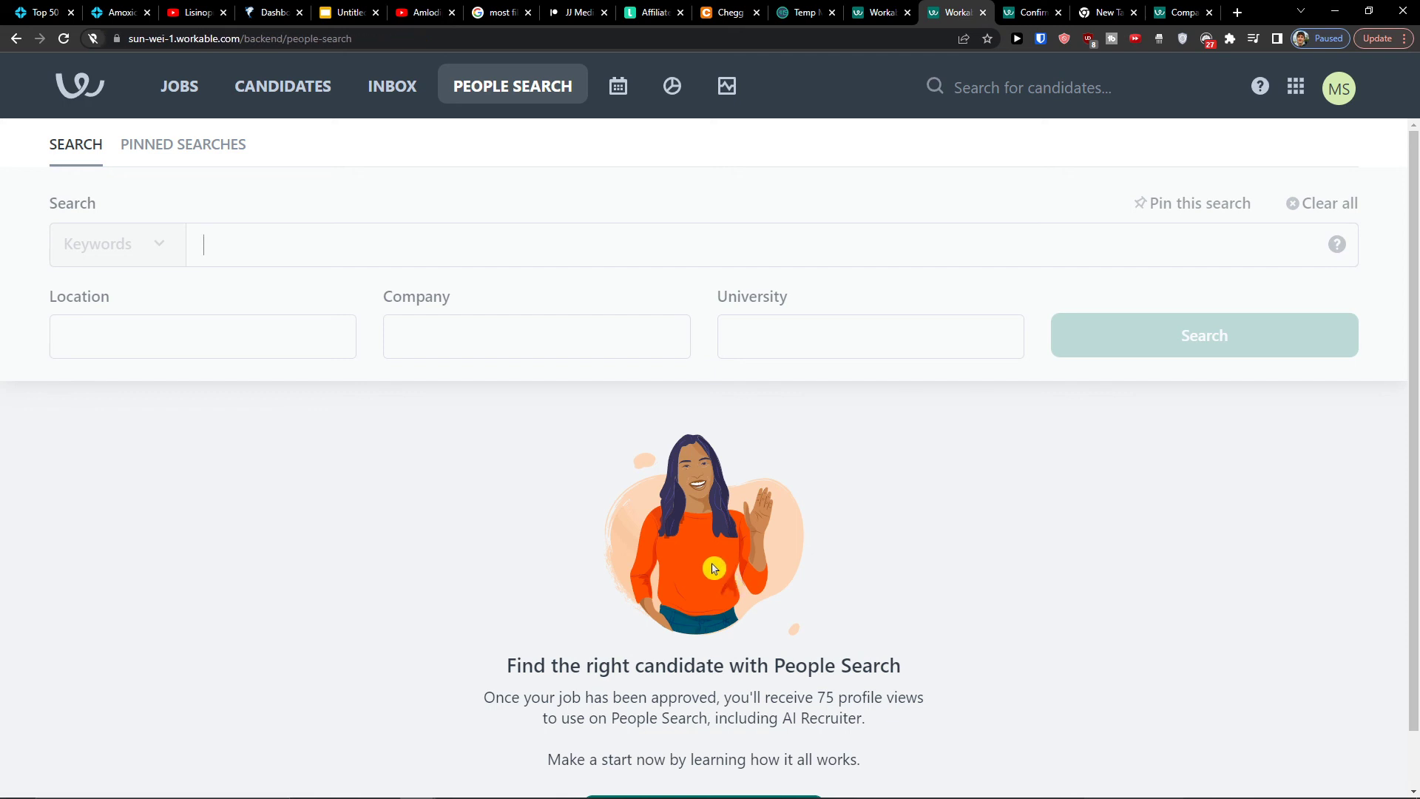
{"action": "scroll", "coordinate": [717, 601], "scroll_direction": "down", "scroll_amount": 1}
{"action": "left_click", "coordinate": [641, 754]}
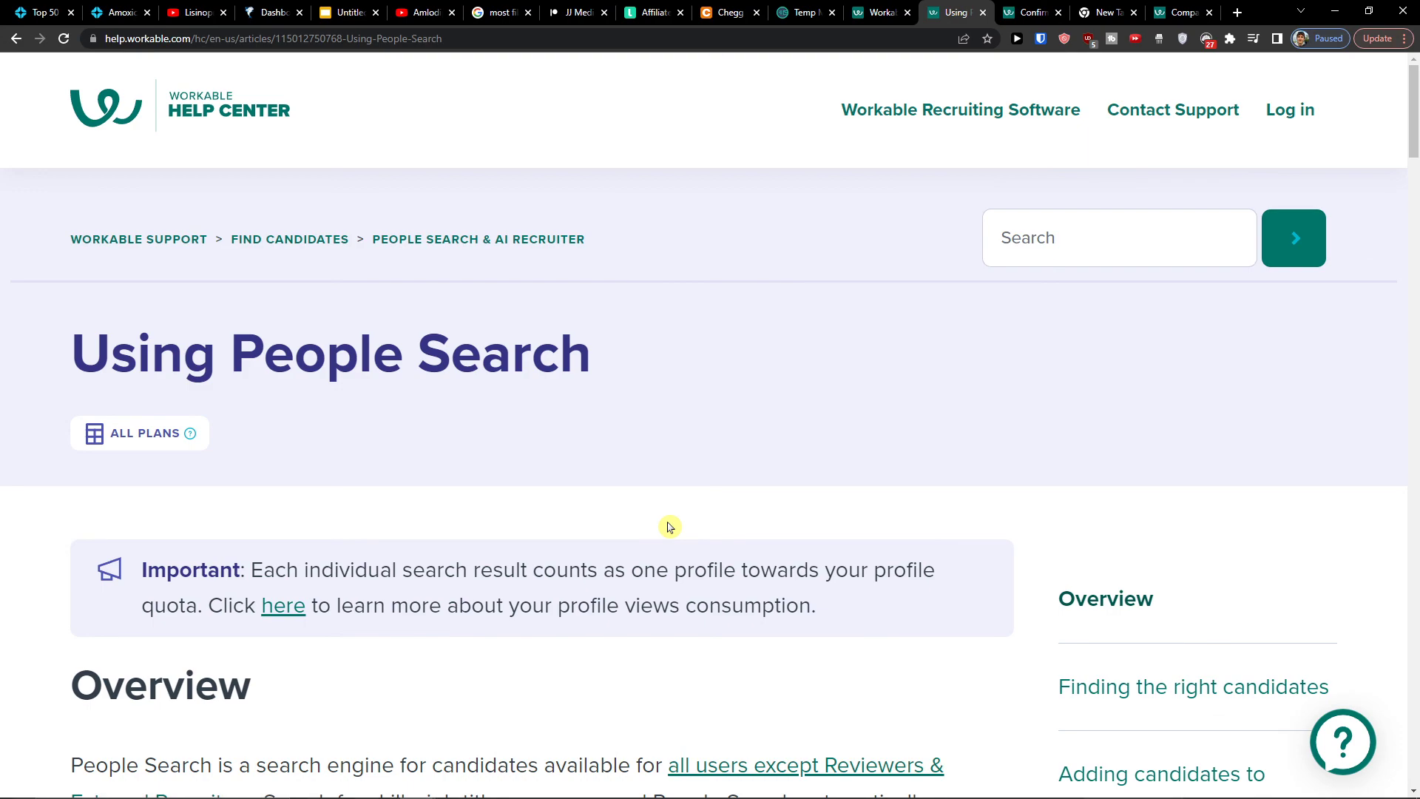
{"action": "scroll", "coordinate": [655, 531], "scroll_direction": "down", "scroll_amount": 5}
{"action": "scroll", "coordinate": [626, 515], "scroll_direction": "down", "scroll_amount": 14}
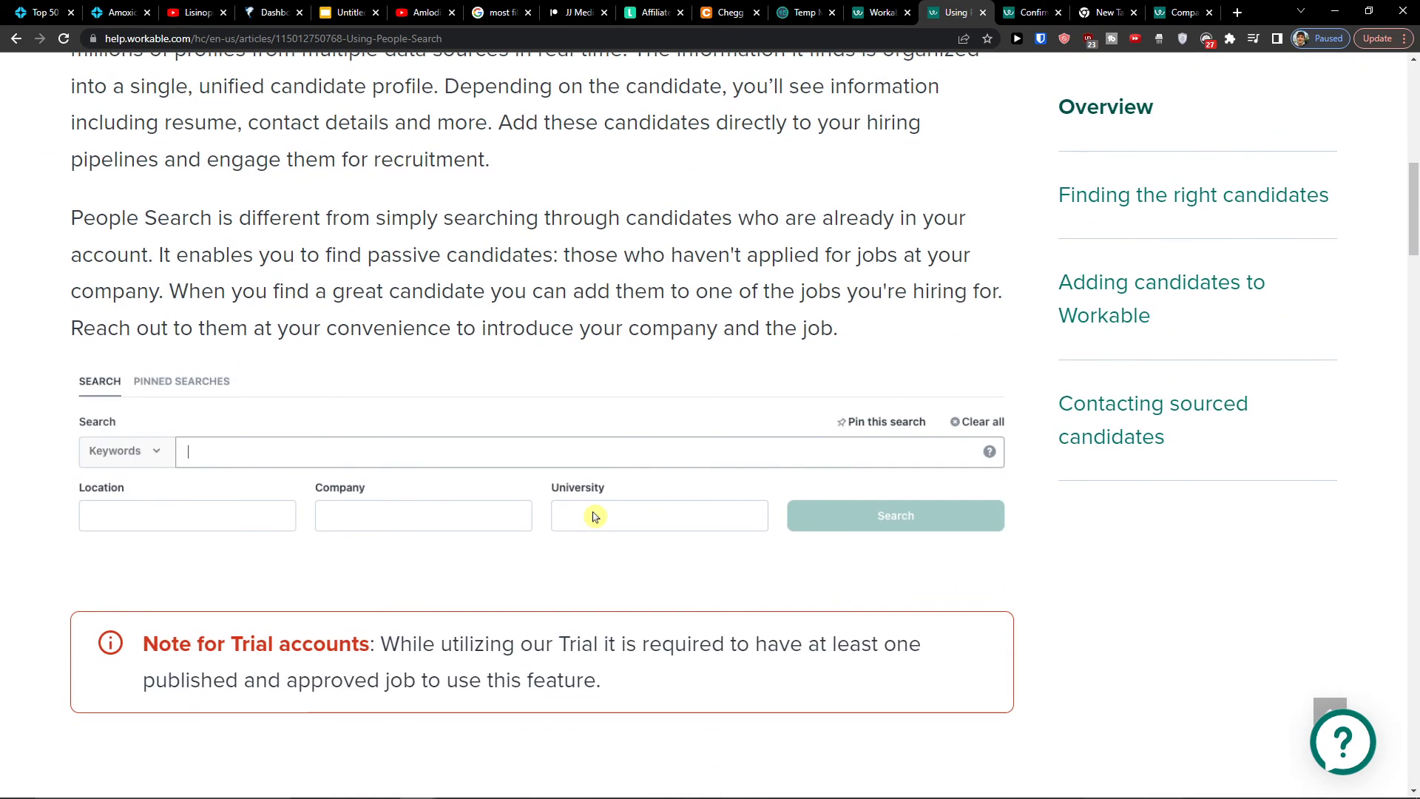
{"action": "scroll", "coordinate": [577, 519], "scroll_direction": "up", "scroll_amount": 5}
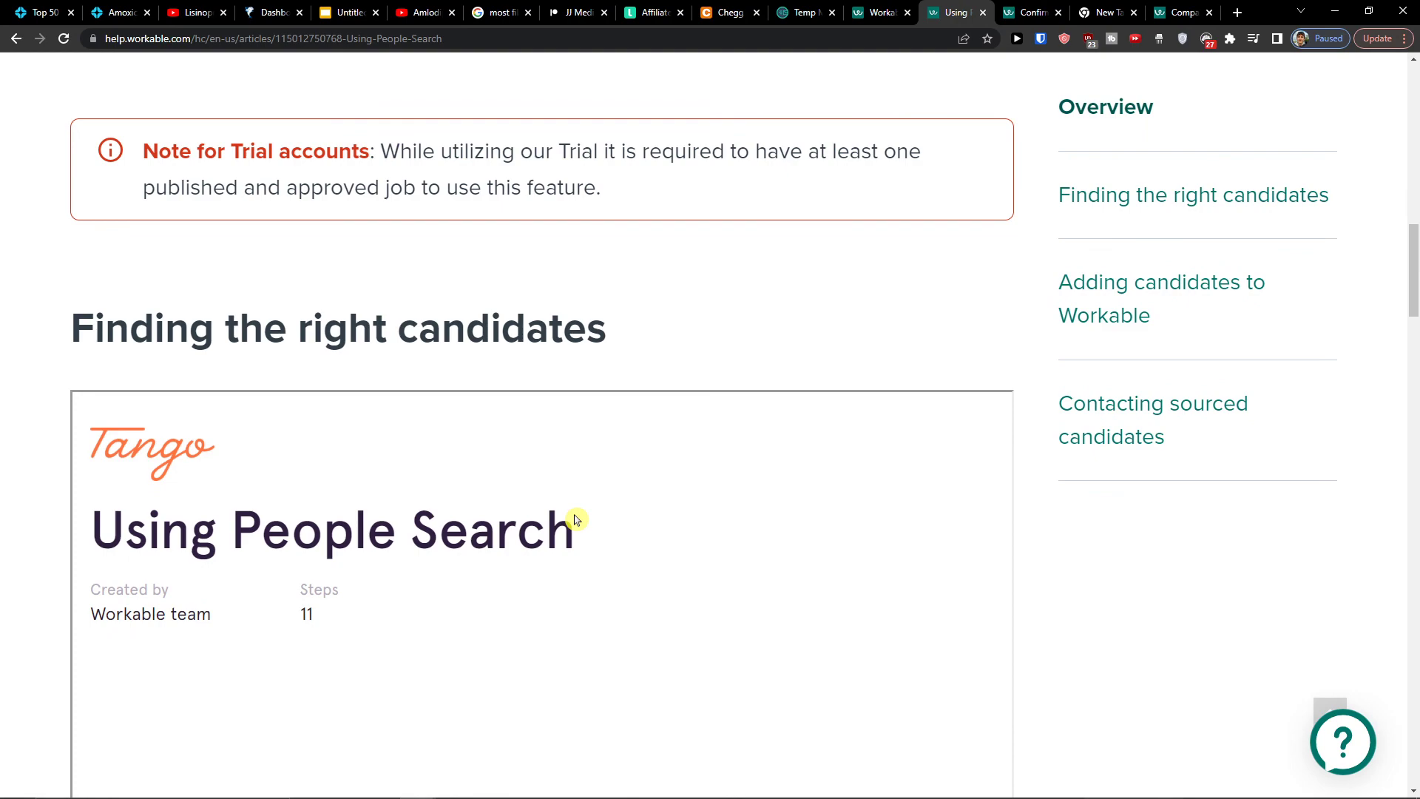
{"action": "scroll", "coordinate": [576, 519], "scroll_direction": "down", "scroll_amount": 20}
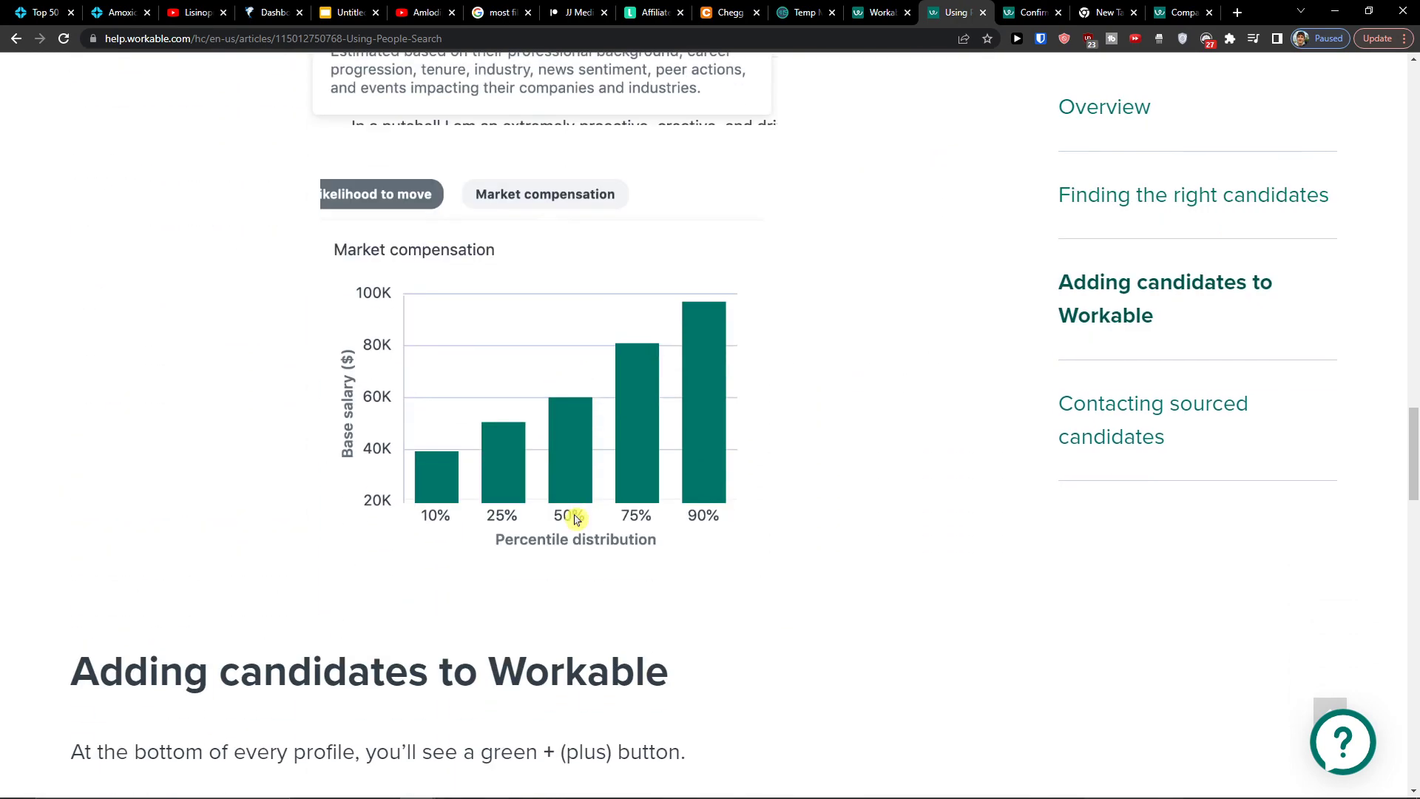
{"action": "scroll", "coordinate": [576, 519], "scroll_direction": "down", "scroll_amount": 12}
{"action": "scroll", "coordinate": [576, 520], "scroll_direction": "down", "scroll_amount": 1}
Return to People Search, view the empty Agenda, and look over the Report Center
{"action": "left_click", "coordinate": [16, 40]}
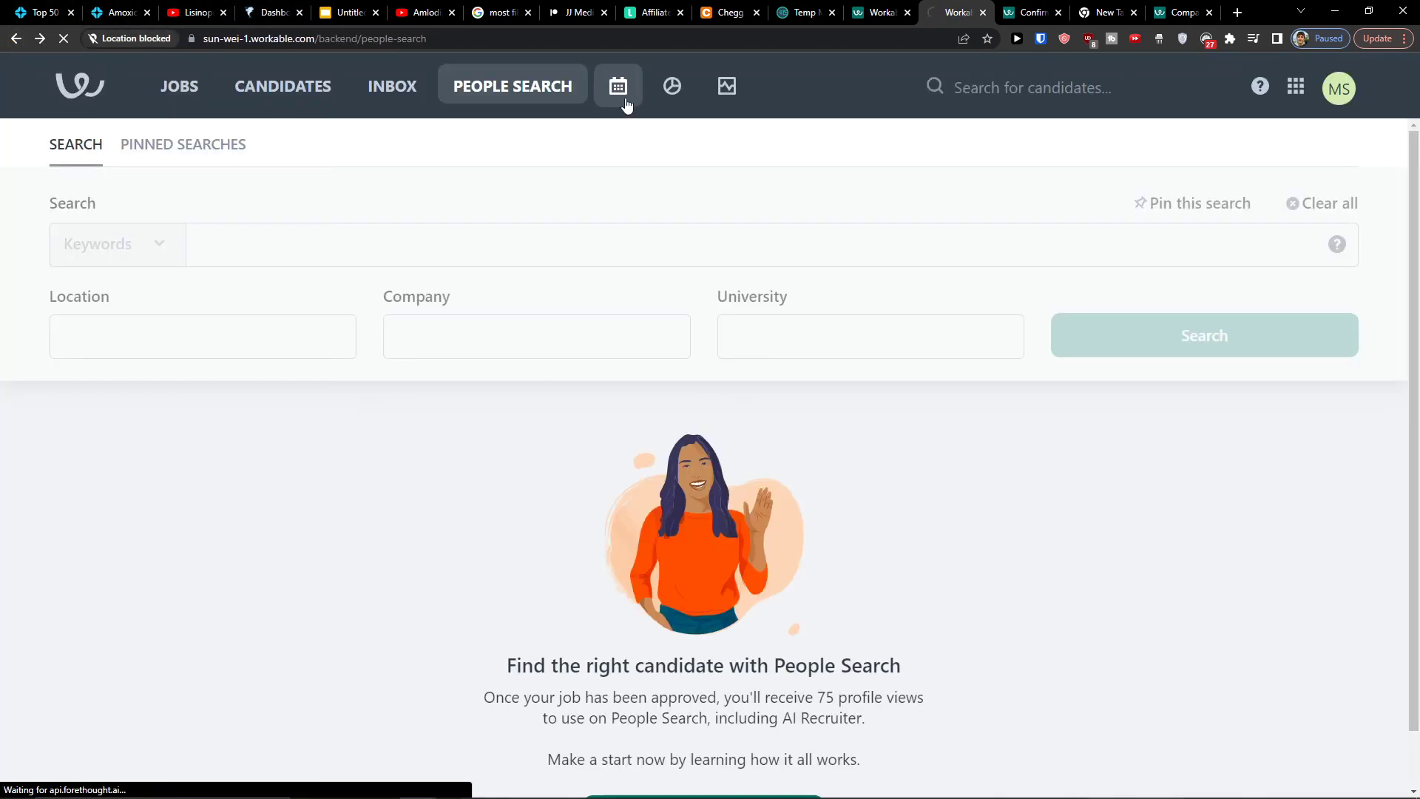
{"action": "left_click", "coordinate": [622, 103]}
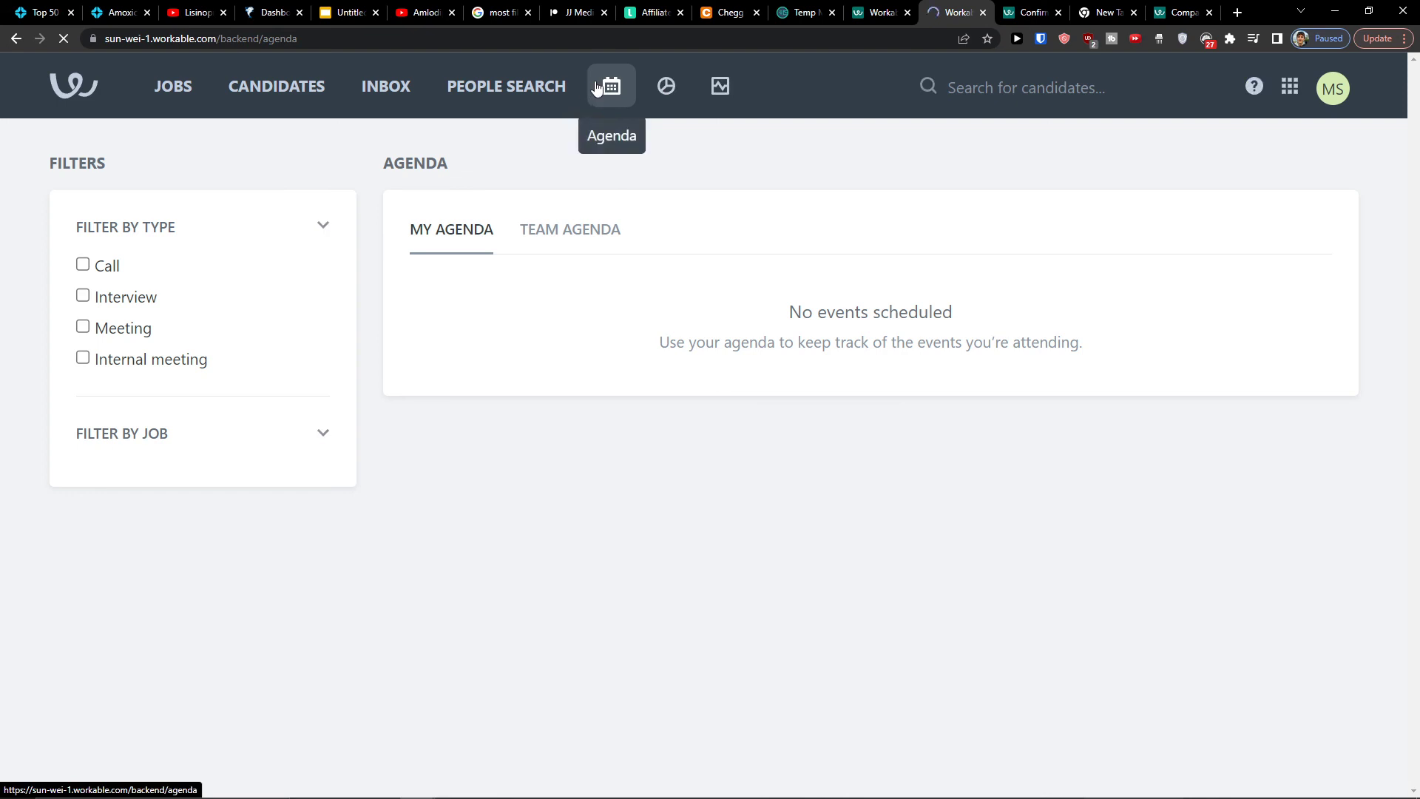
{"action": "left_click", "coordinate": [666, 90]}
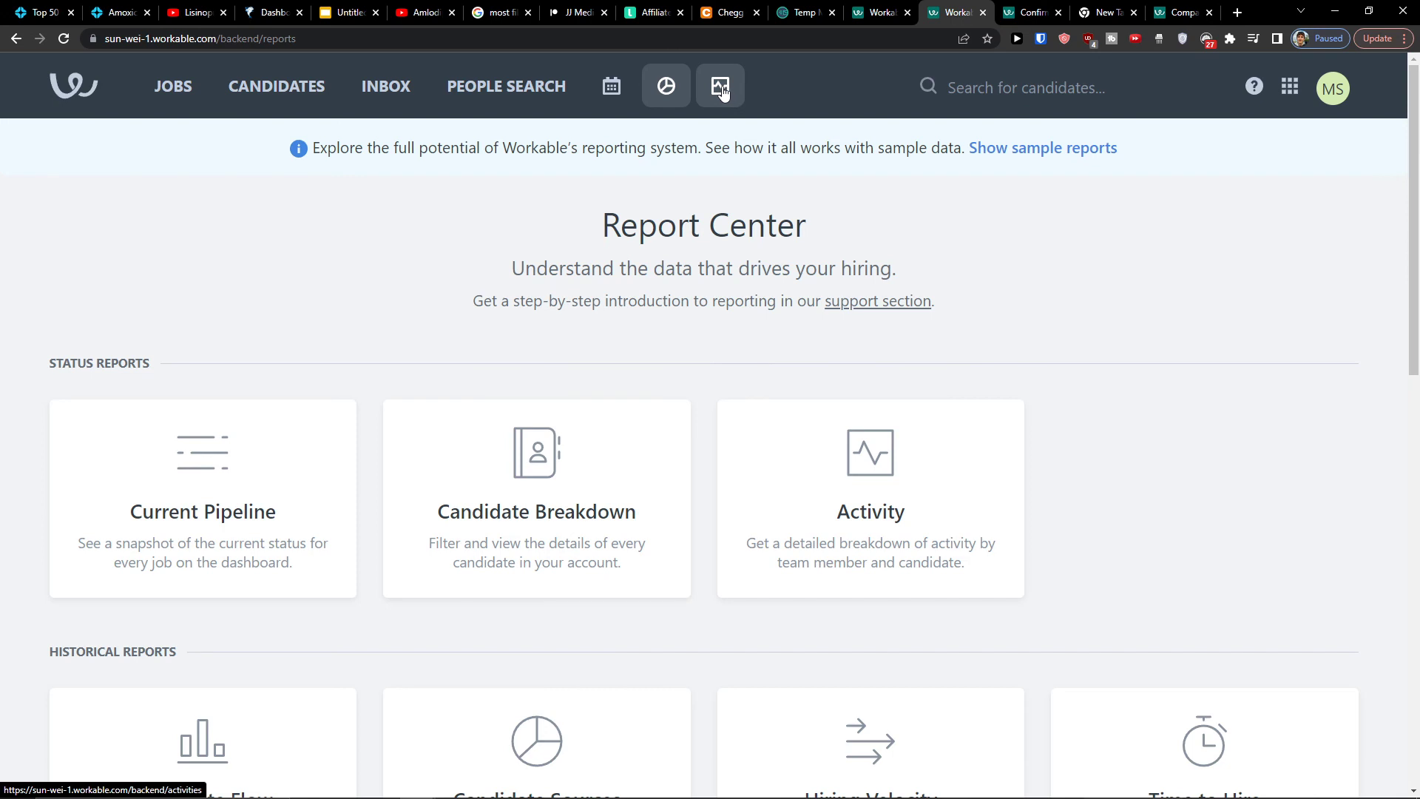
{"action": "scroll", "coordinate": [398, 255], "scroll_direction": "down", "scroll_amount": 4}
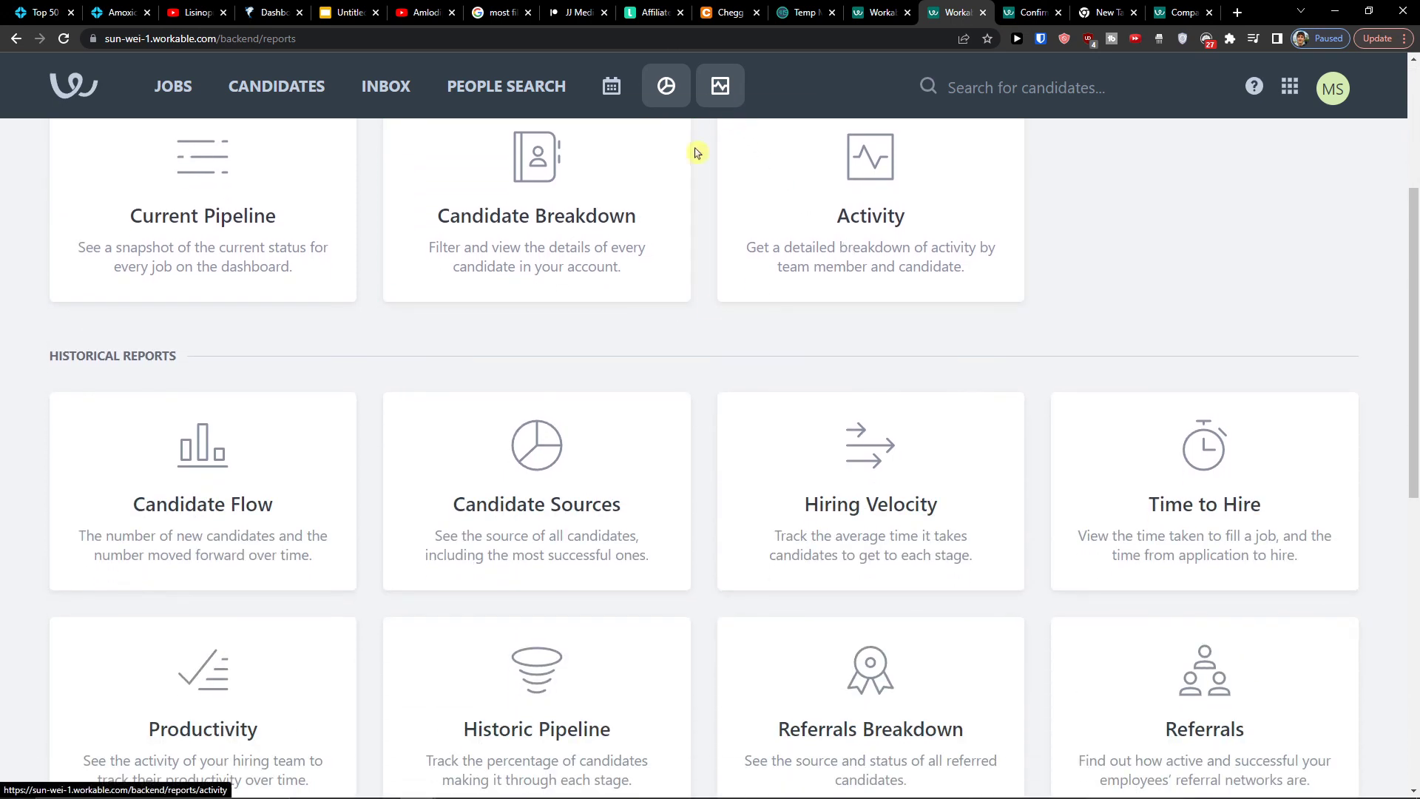
Review the Activity stream and report, then go to the Jobs list showing Company Coach in review
{"action": "left_click", "coordinate": [715, 106]}
{"action": "left_click", "coordinate": [716, 127]}
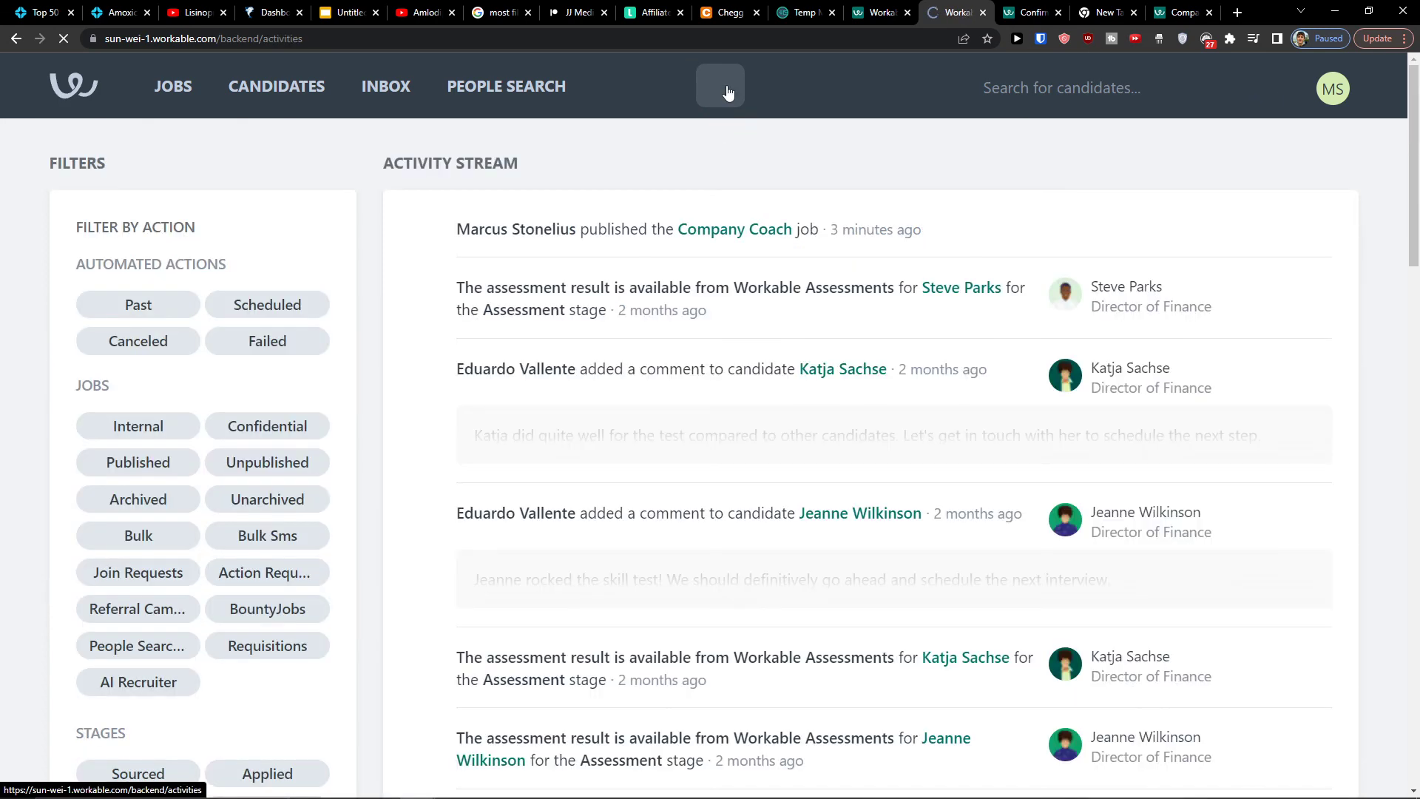
{"action": "scroll", "coordinate": [532, 318], "scroll_direction": "down", "scroll_amount": 7}
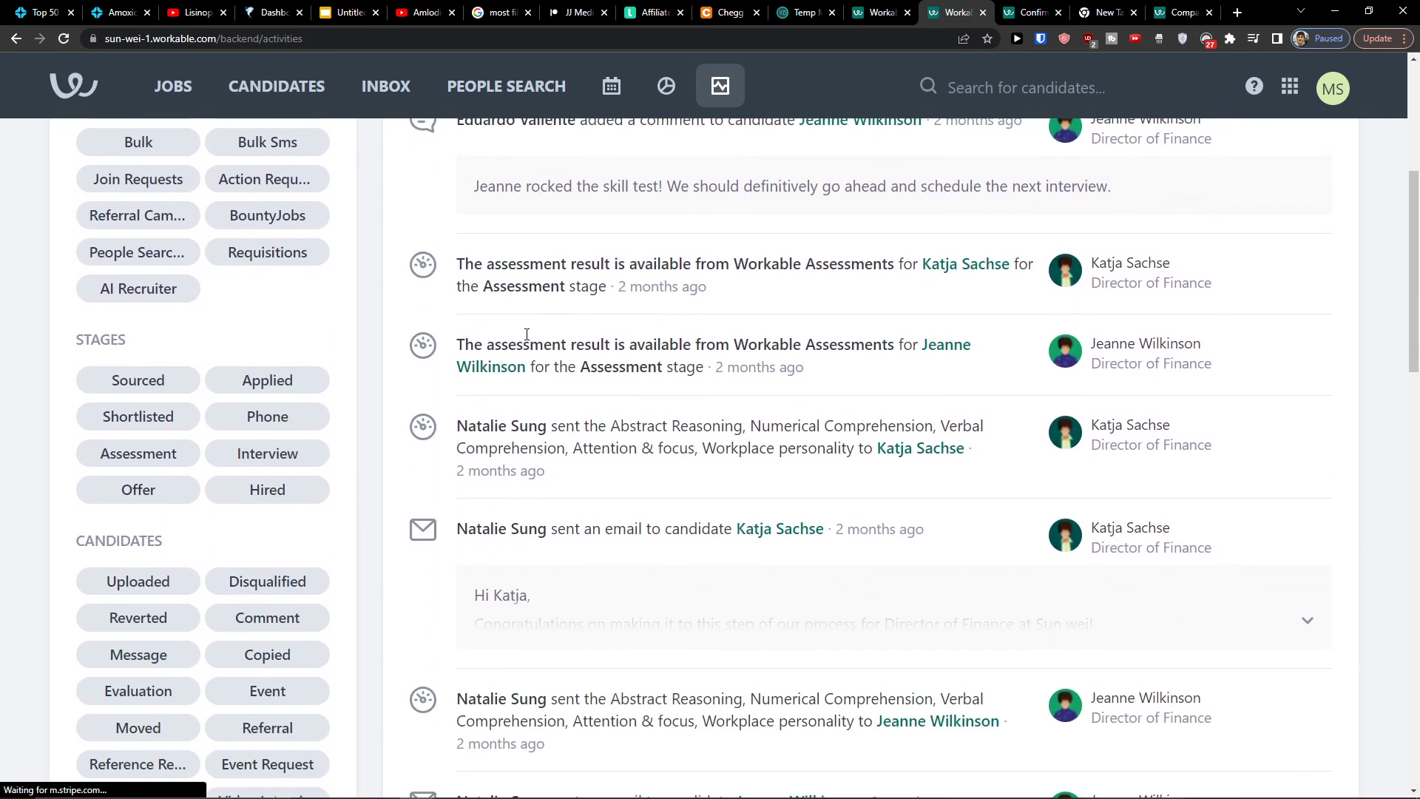
{"action": "scroll", "coordinate": [502, 259], "scroll_direction": "up", "scroll_amount": 7}
{"action": "left_click", "coordinate": [182, 90]}
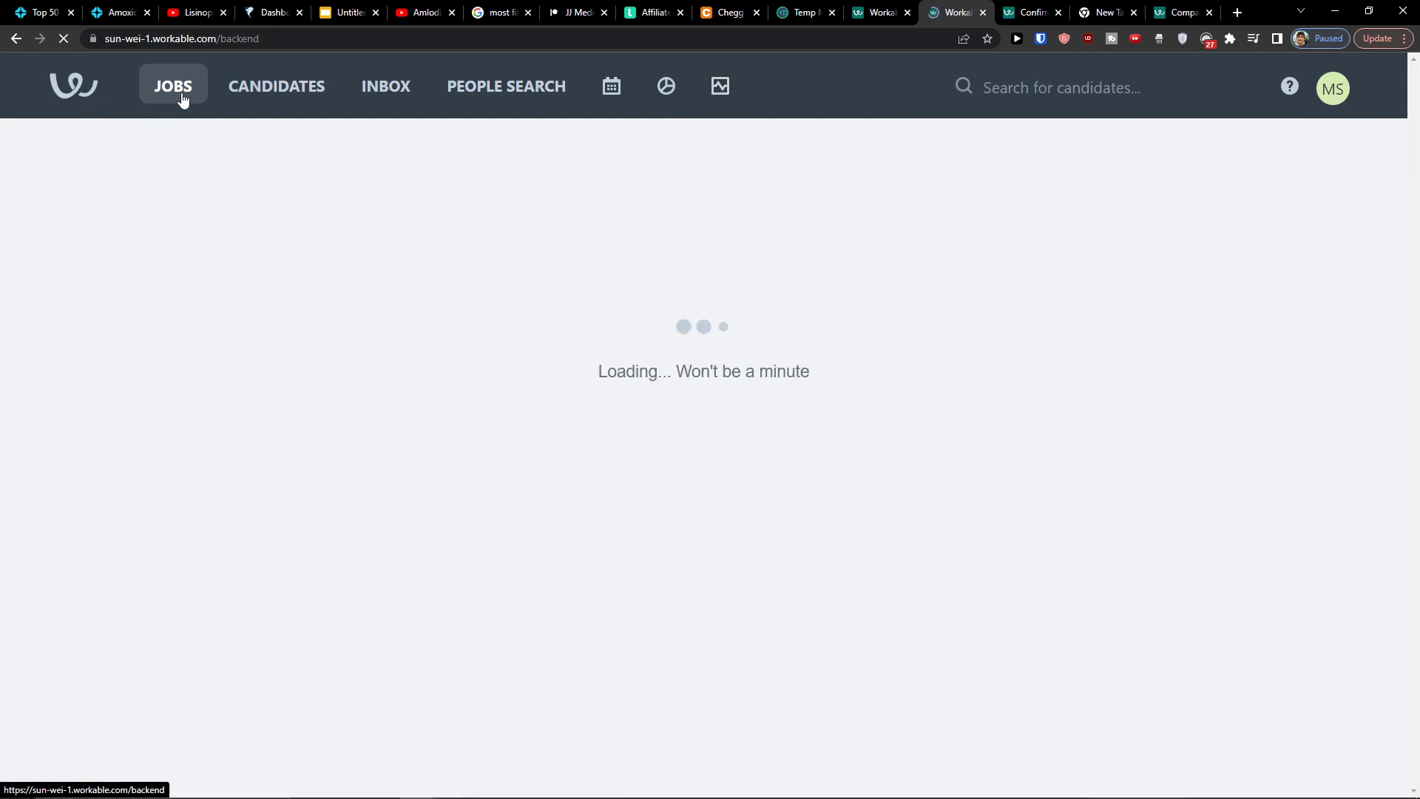